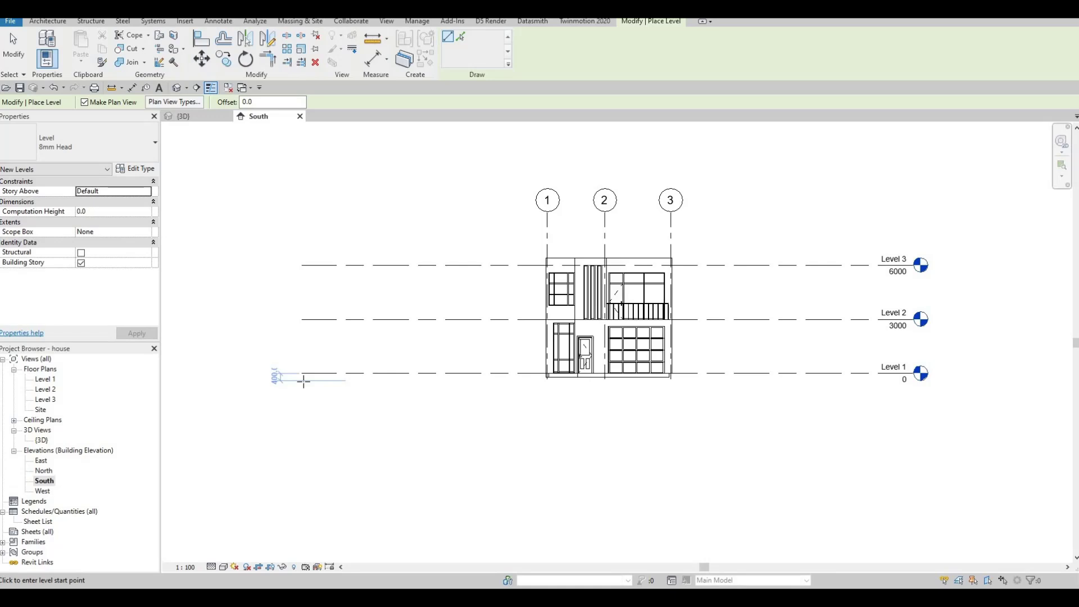
Step: Draw a new level 400 mm below Level 1, spanning the same length as the existing level lines
left_click(915, 408)
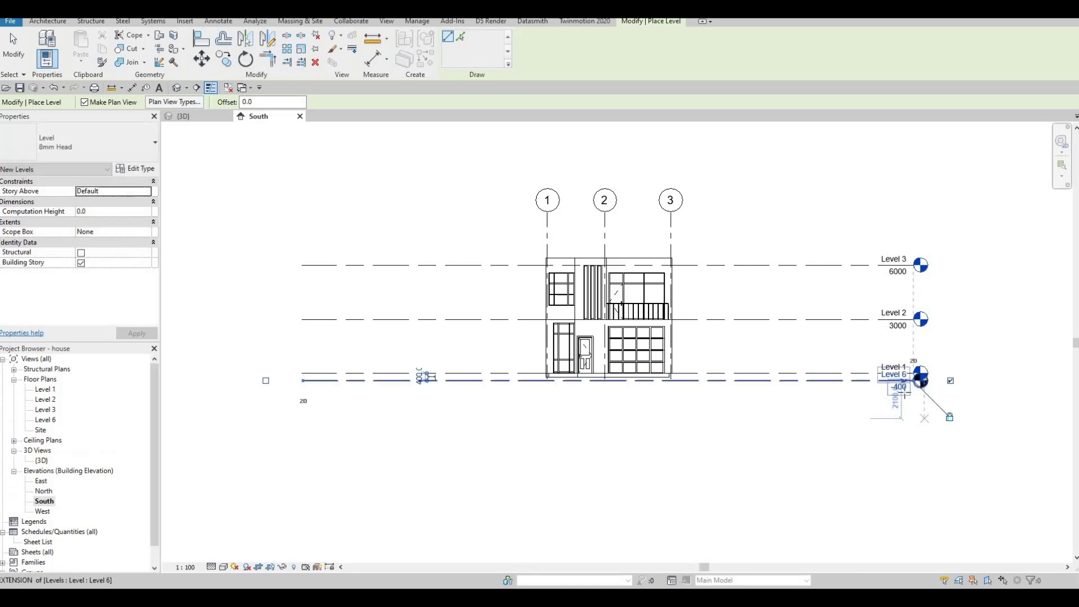
key("Escape")
key("Escape")
scroll(902, 387, "up", 2)
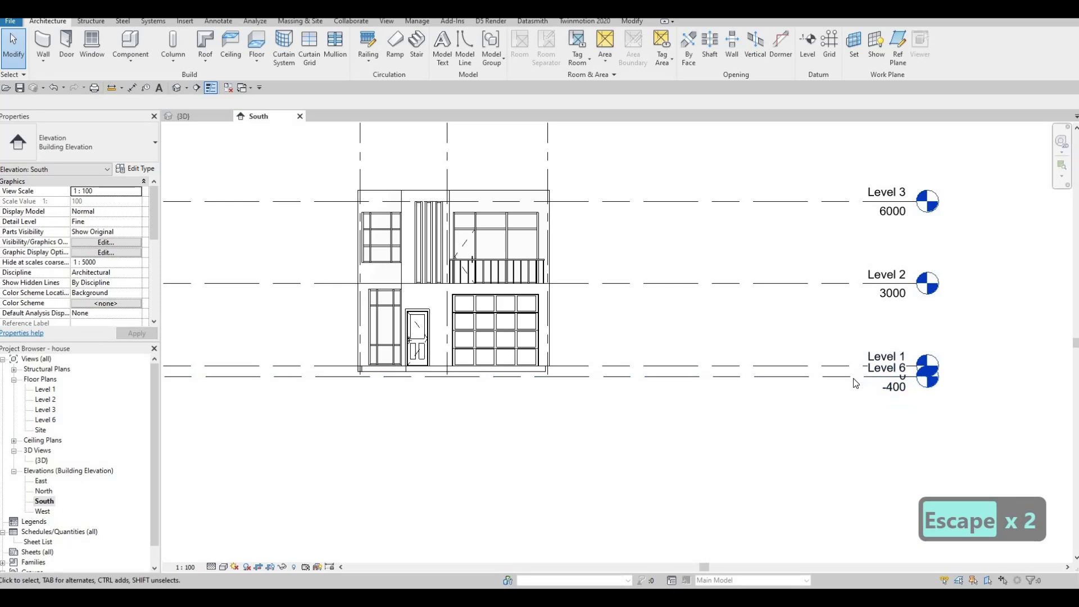
Step: Add an elbow to the -400 level line and shift its bend points so its head sits clear of Level 1's label
left_click(852, 380)
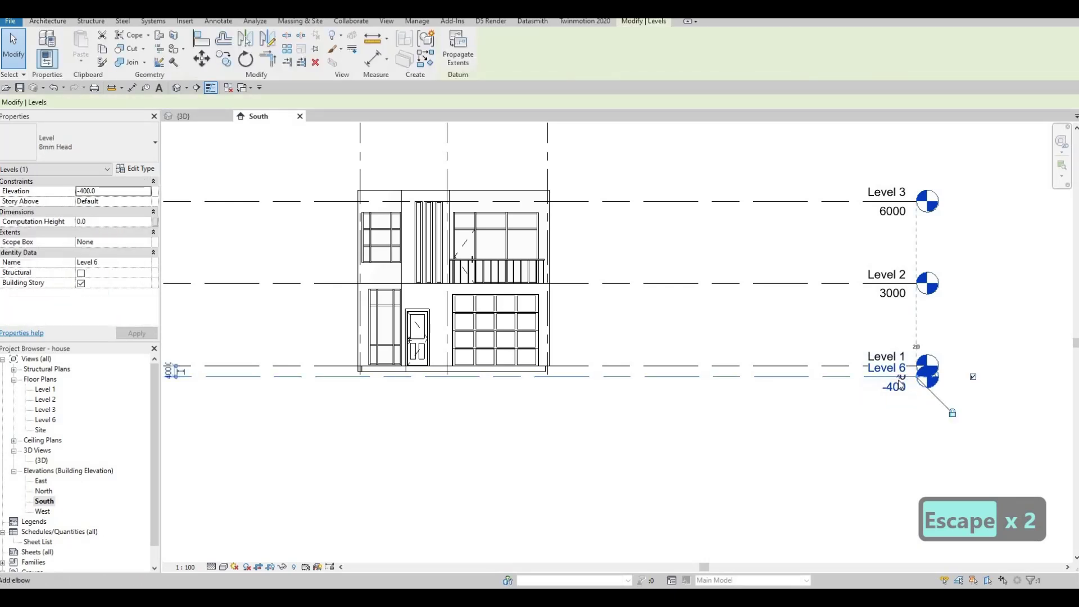
scroll(908, 384, "up", 5)
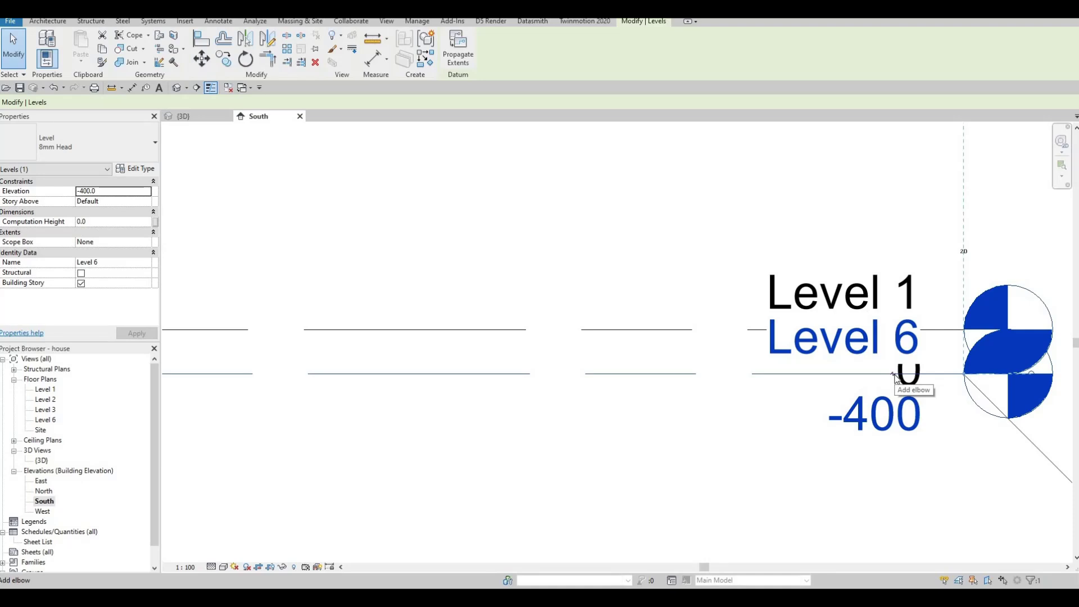
left_click(894, 375)
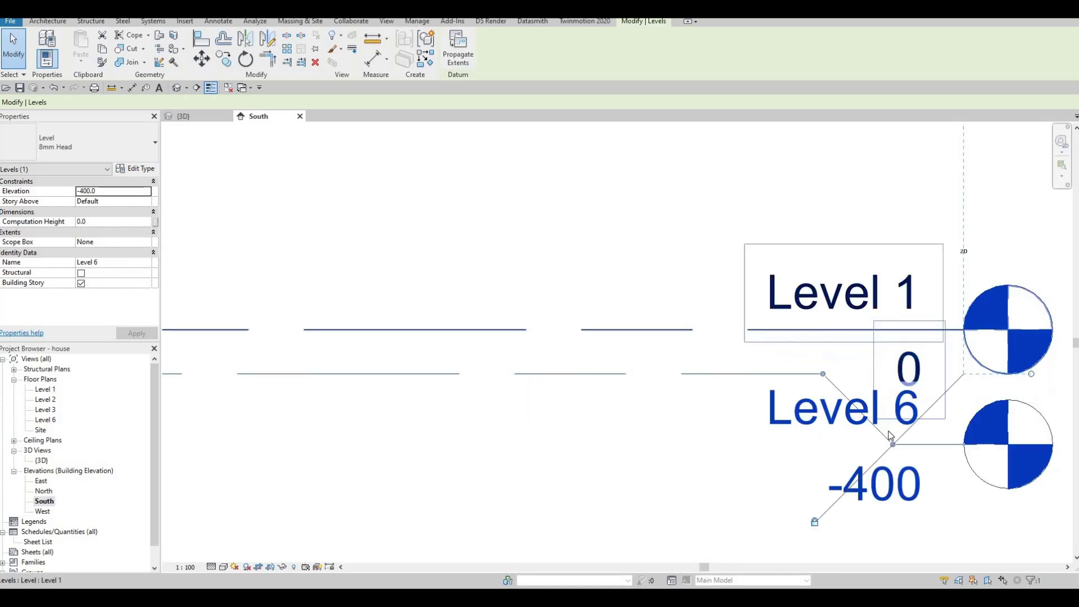
scroll(890, 431, "down", 3)
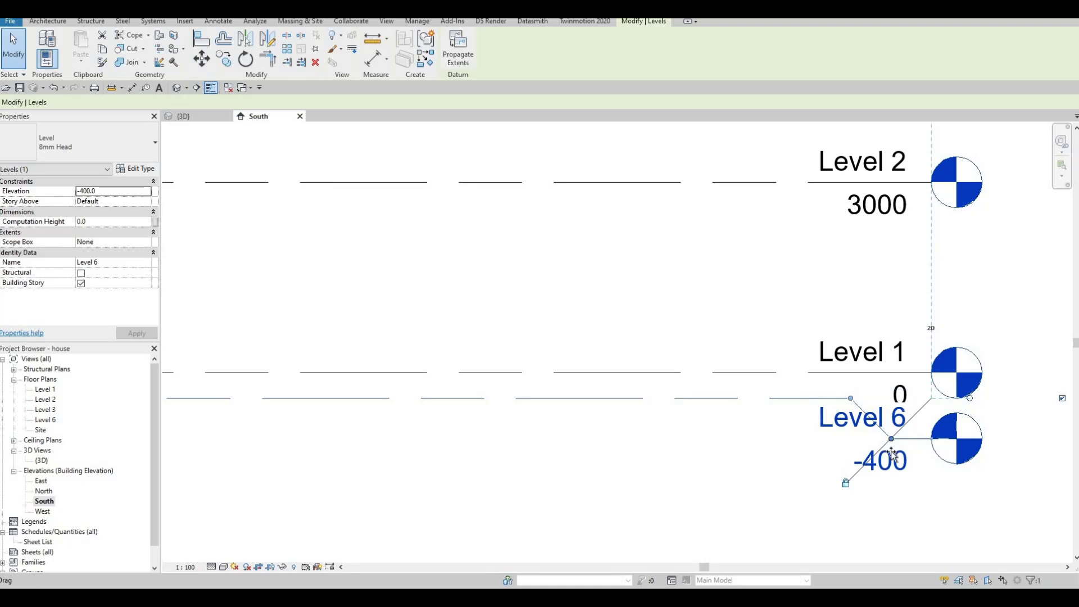
left_click_drag(851, 398, 778, 398)
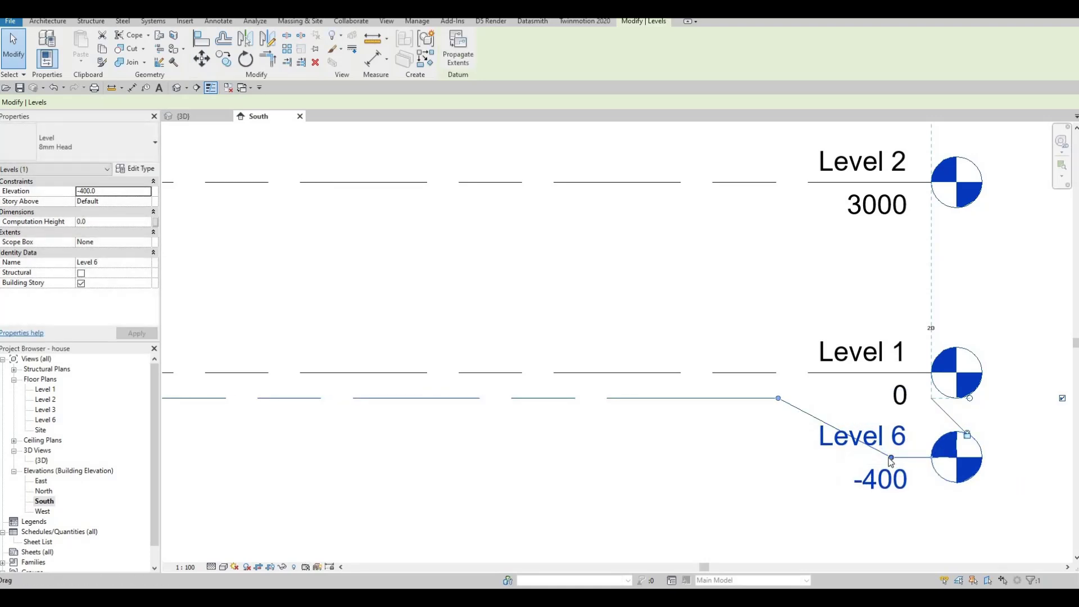
left_click_drag(802, 464, 799, 458)
scroll(862, 444, "down", 2)
key("Escape")
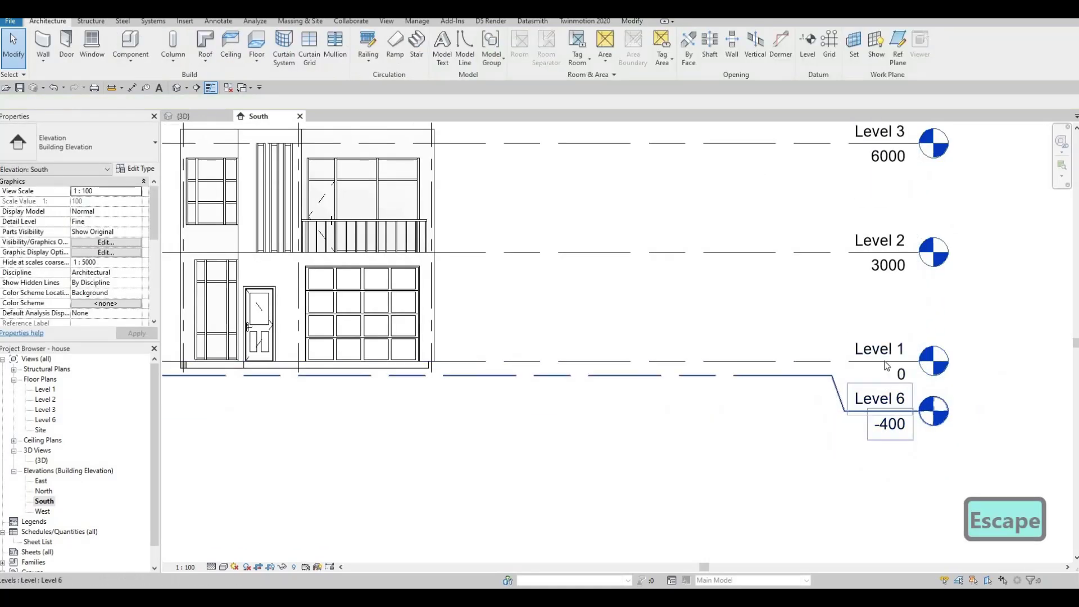
Step: Rename the -400 level as GROUND and rename its corresponding views to match
left_click(881, 399)
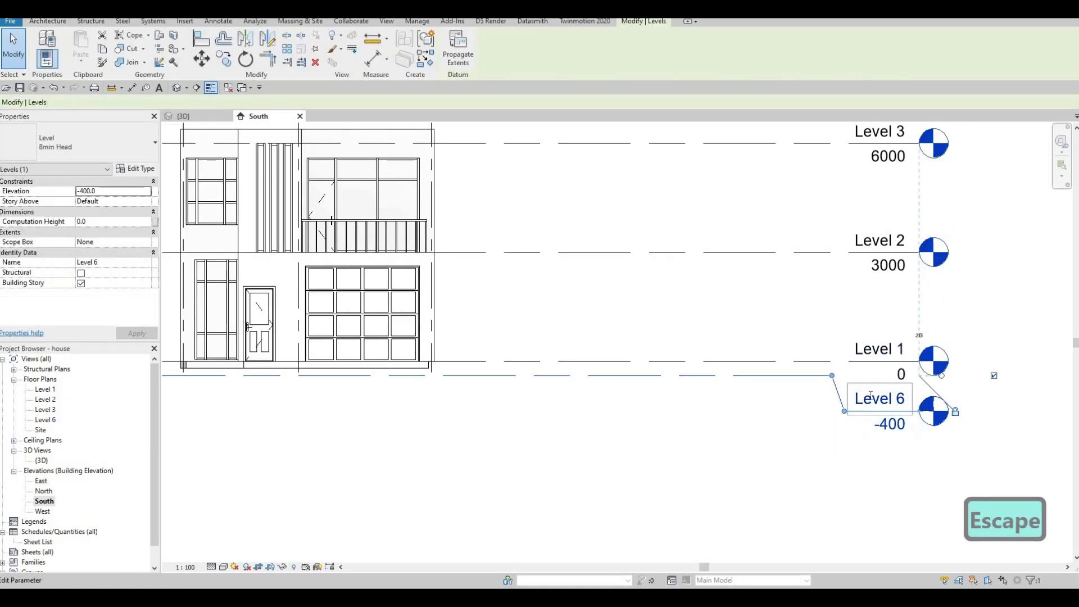
left_click(872, 399)
key("Caps_Lock")
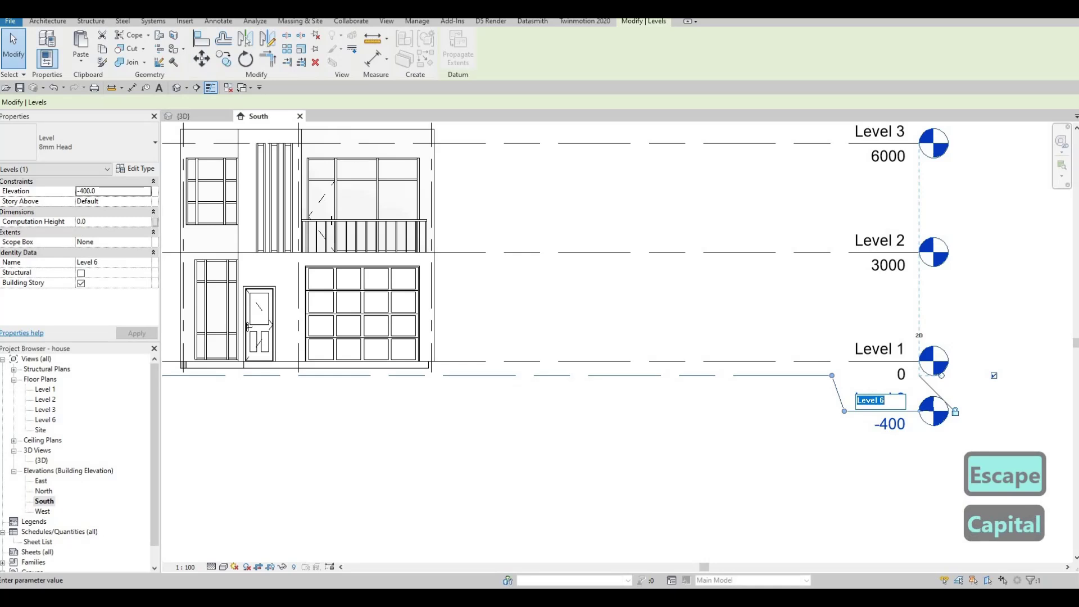
type("GROUND")
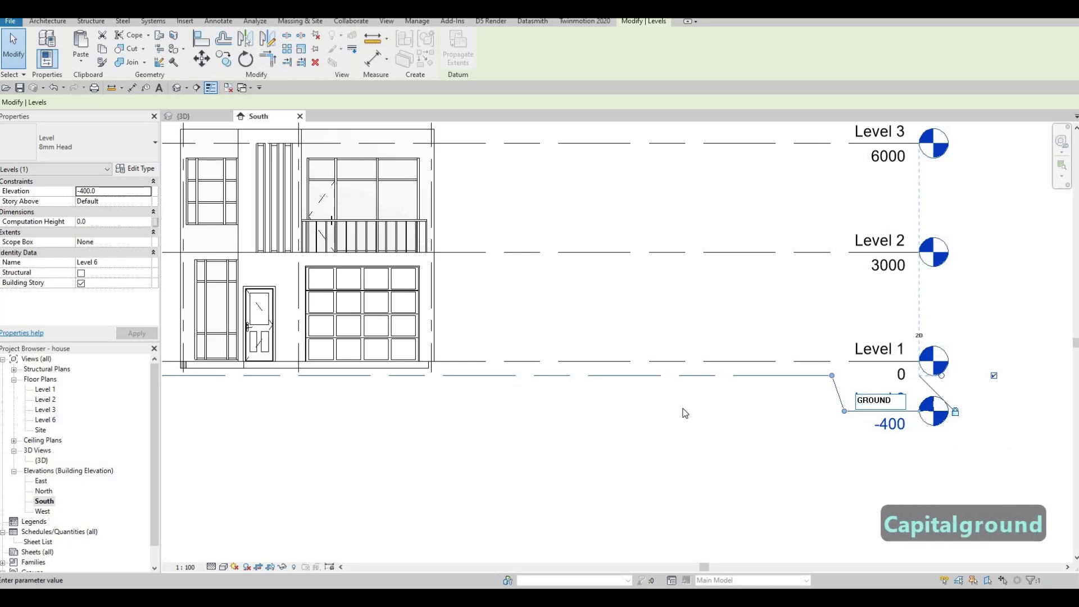
left_click(684, 413)
key("y")
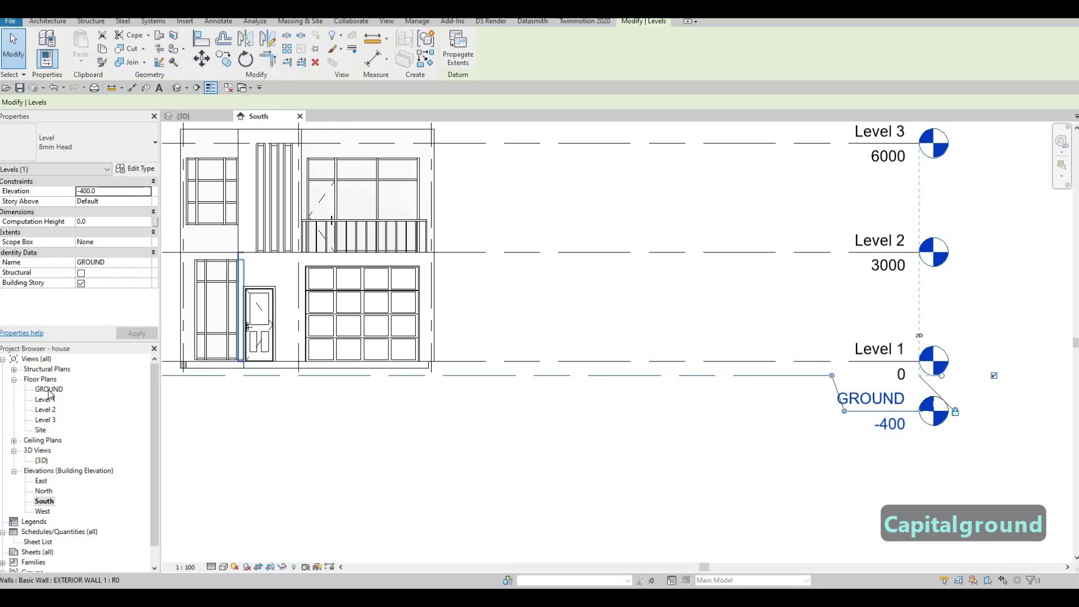
middle_click_drag(142, 332, 318, 294)
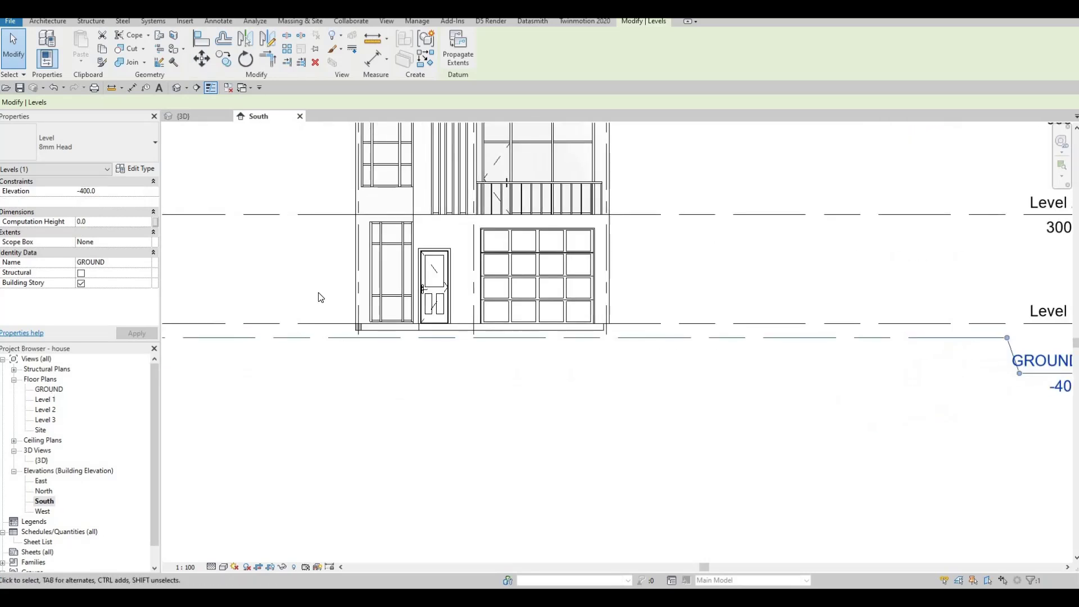
key("Escape")
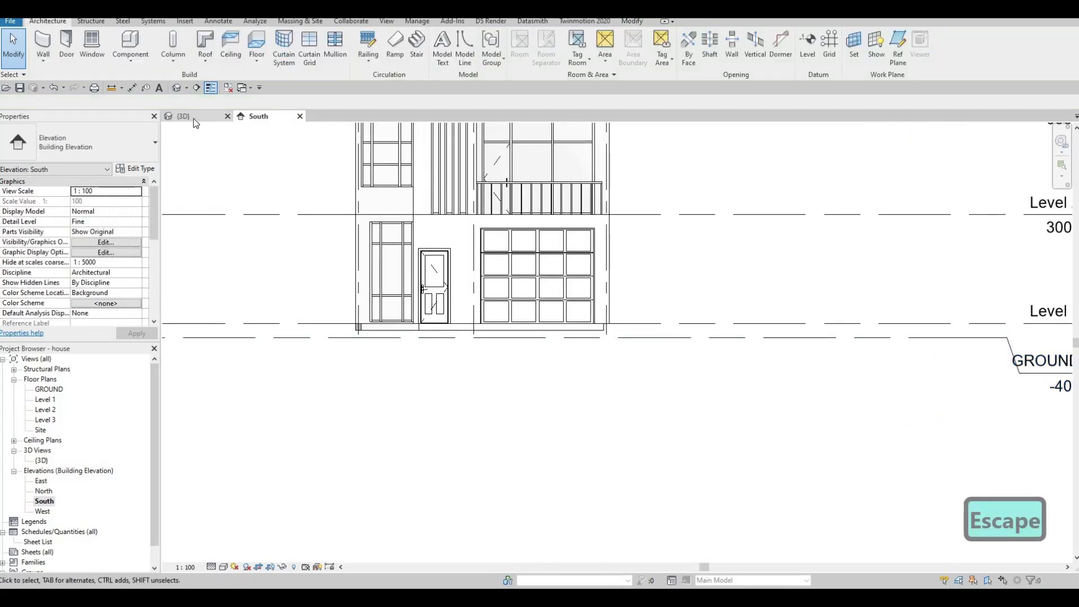
Step: In the 3D view, set the base constraint of the connected lower-storey exterior wall chain to GROUND
left_click(193, 118)
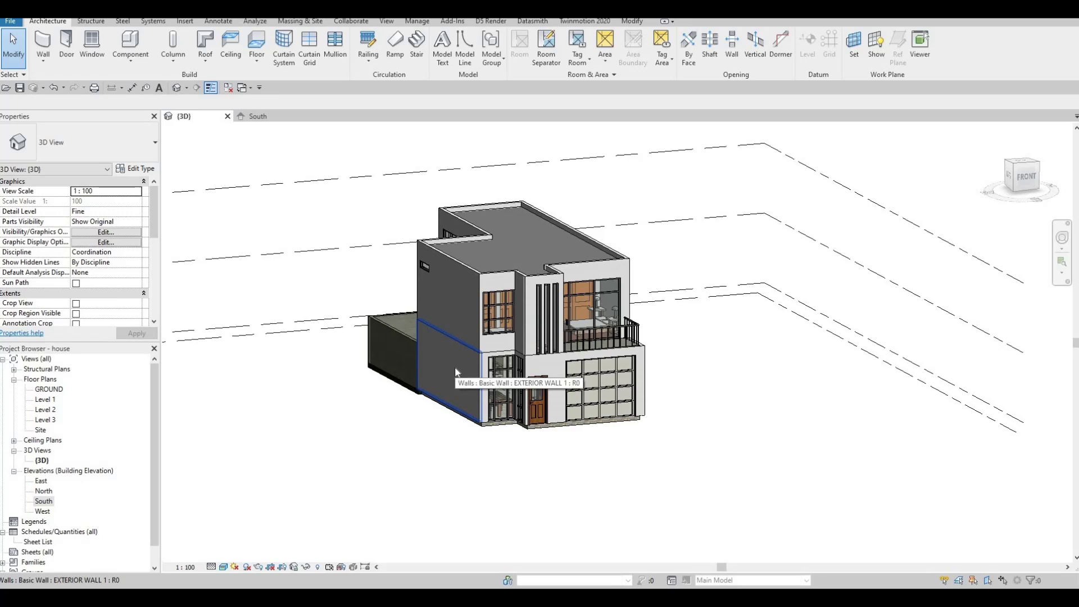
key("Tab")
left_click(455, 371)
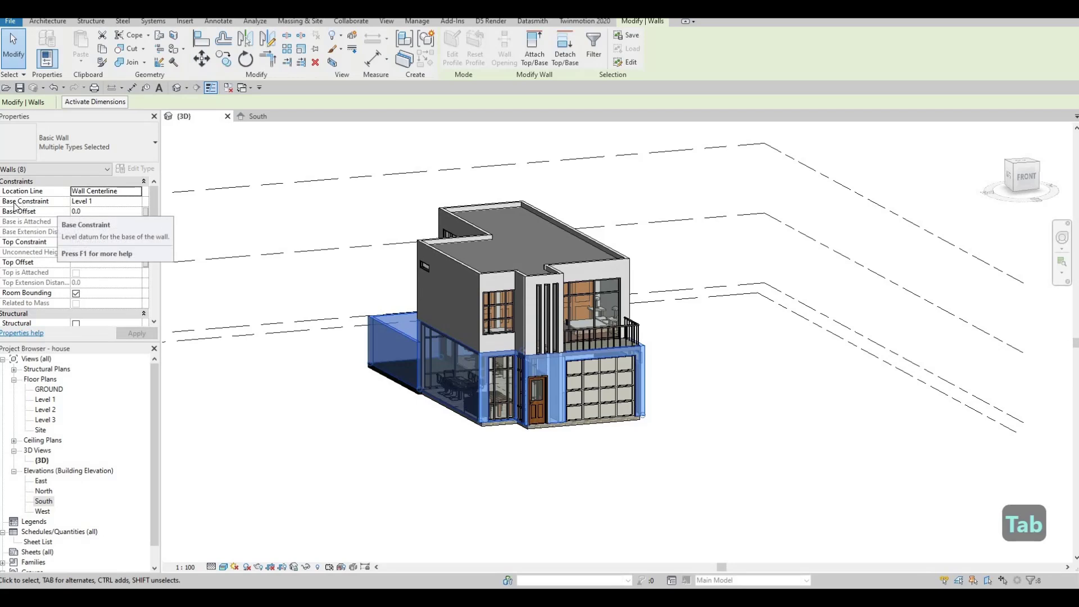
left_click(137, 203)
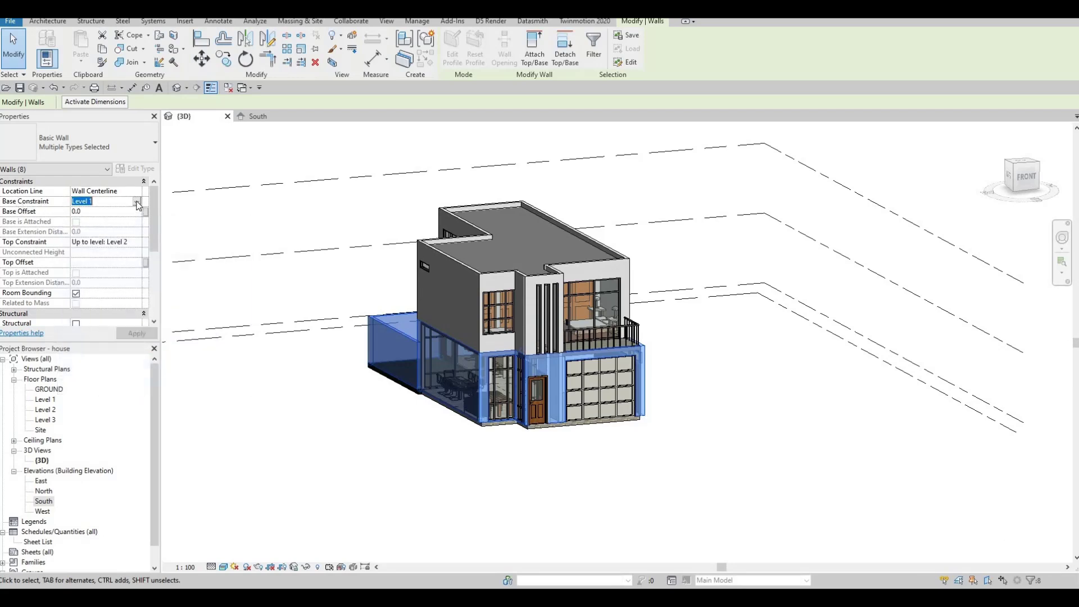
key("alt+Down")
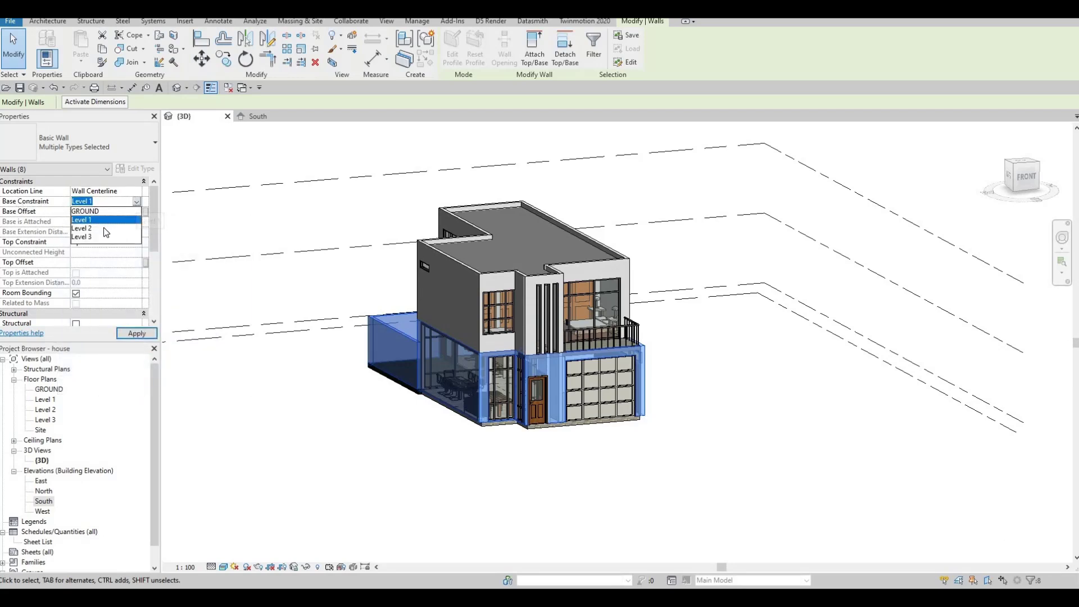
left_click(103, 211)
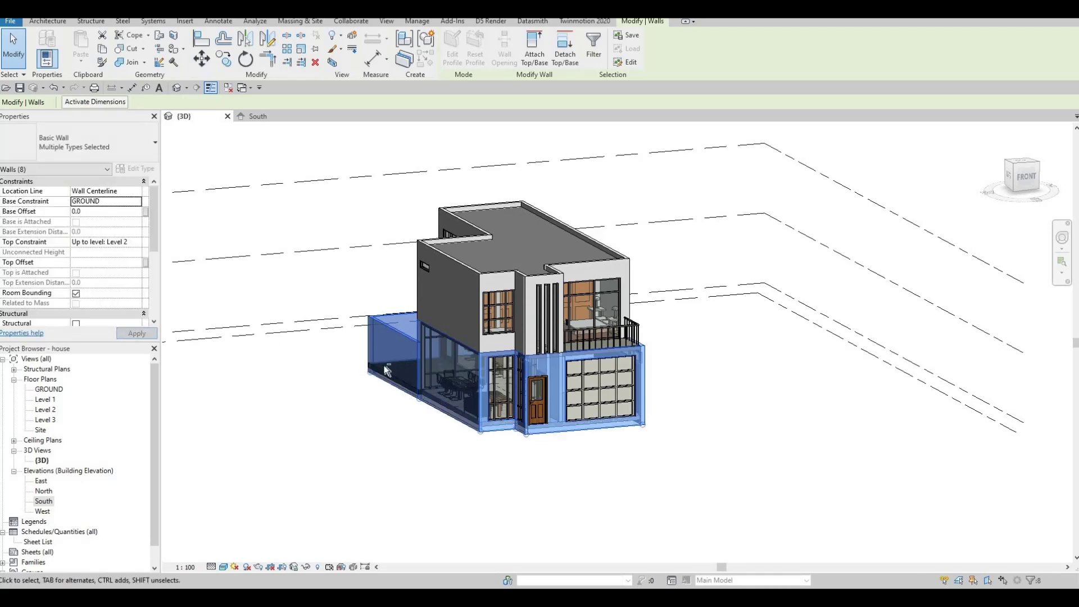
key("Escape")
Step: Set the level of the walled rear garden's grass floor to GROUND
middle_click_drag(550, 522, 418, 373, "shift")
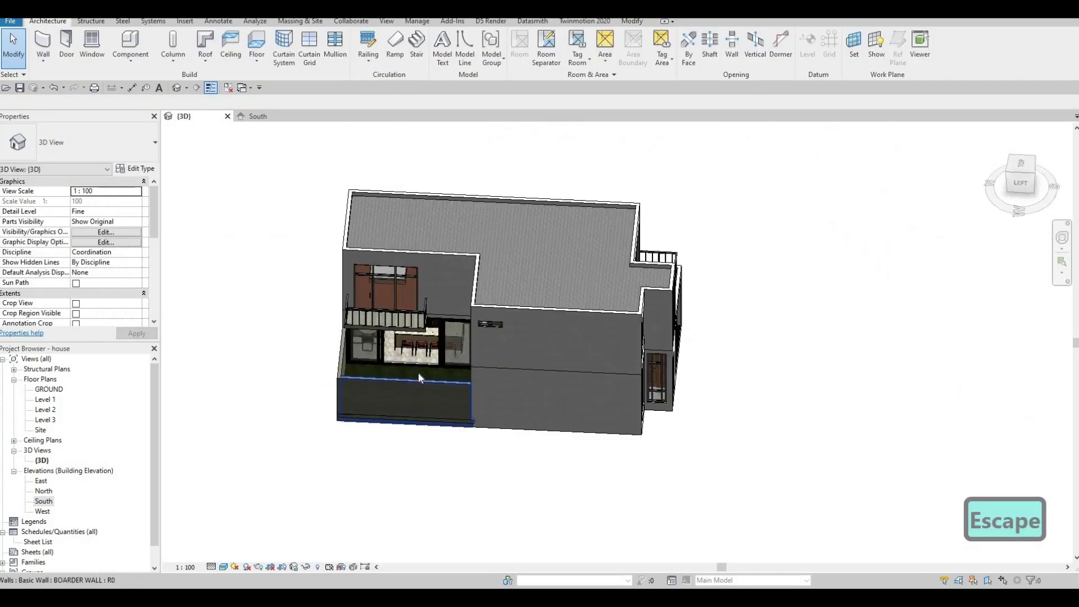
left_click(538, 364)
middle_click_drag(539, 364, 126, 192, "shift")
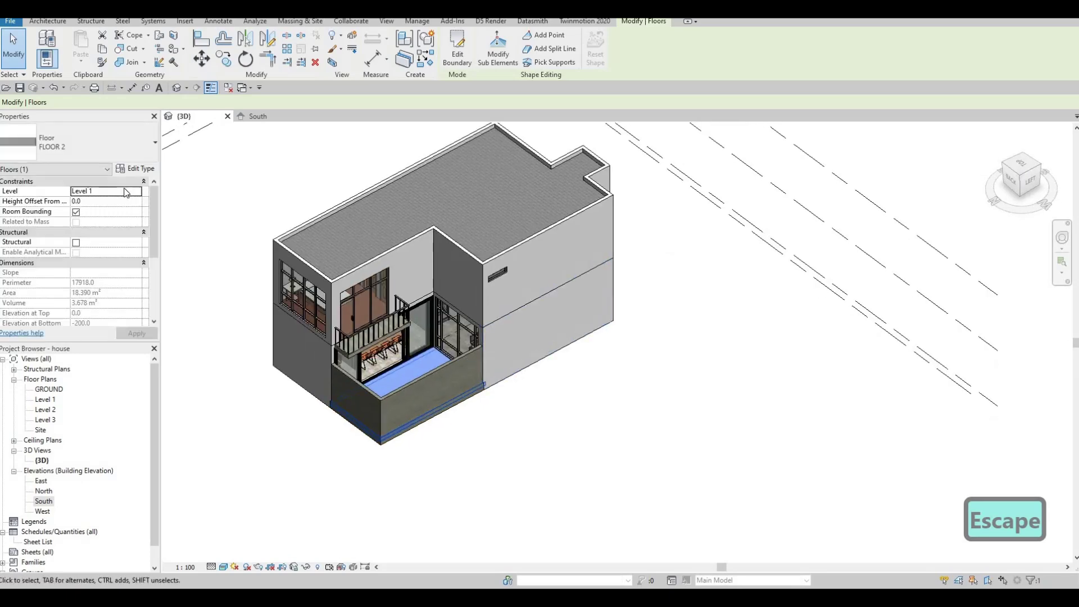
left_click(137, 194)
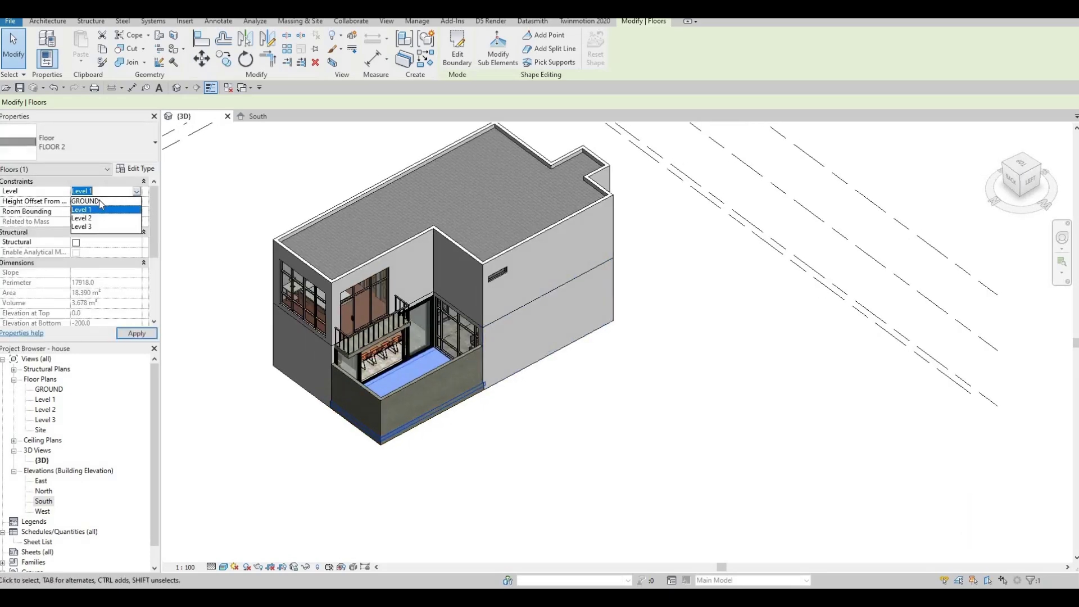
left_click(146, 333)
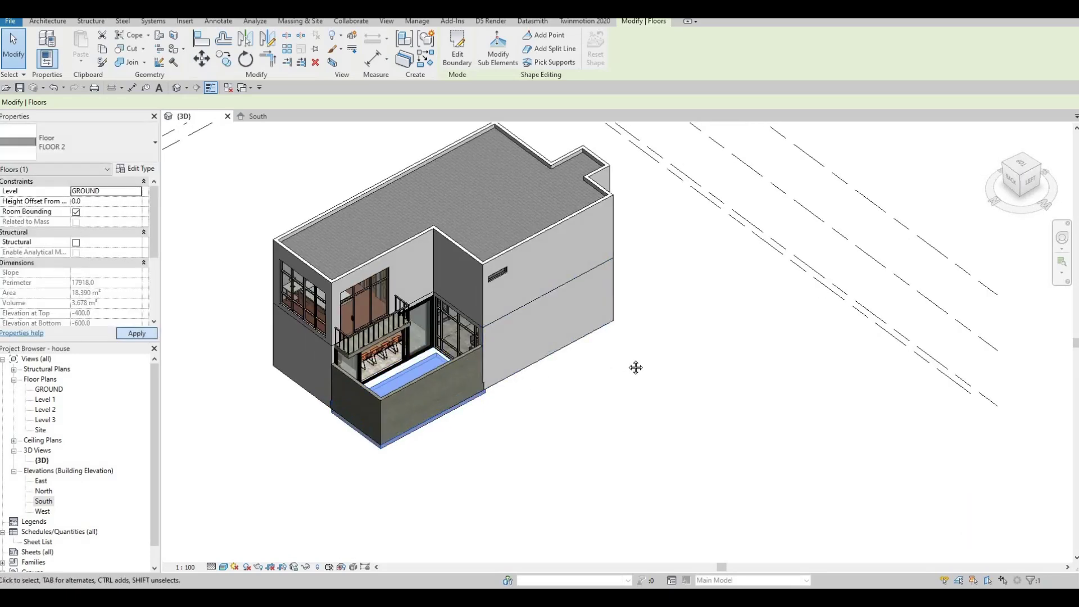
key("Escape")
Step: Set the base constraint of the chain of house and border walls enclosing the rear garden to GROUND
middle_click_drag(457, 378, 611, 284, "shift")
scroll(632, 261, "up", 5)
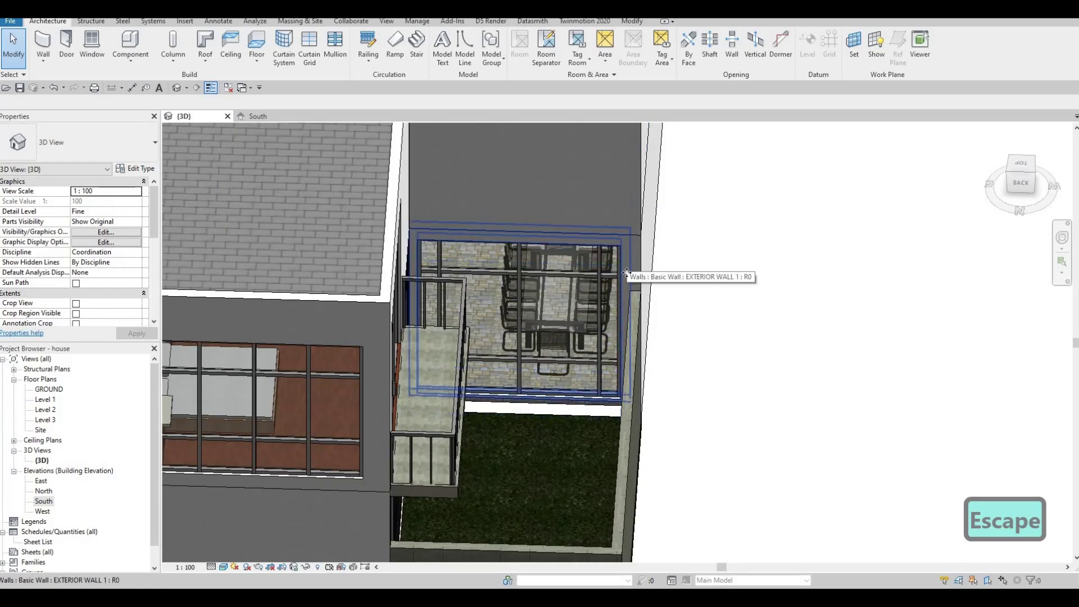
left_click(626, 261)
middle_click_drag(626, 261, 433, 293, "shift")
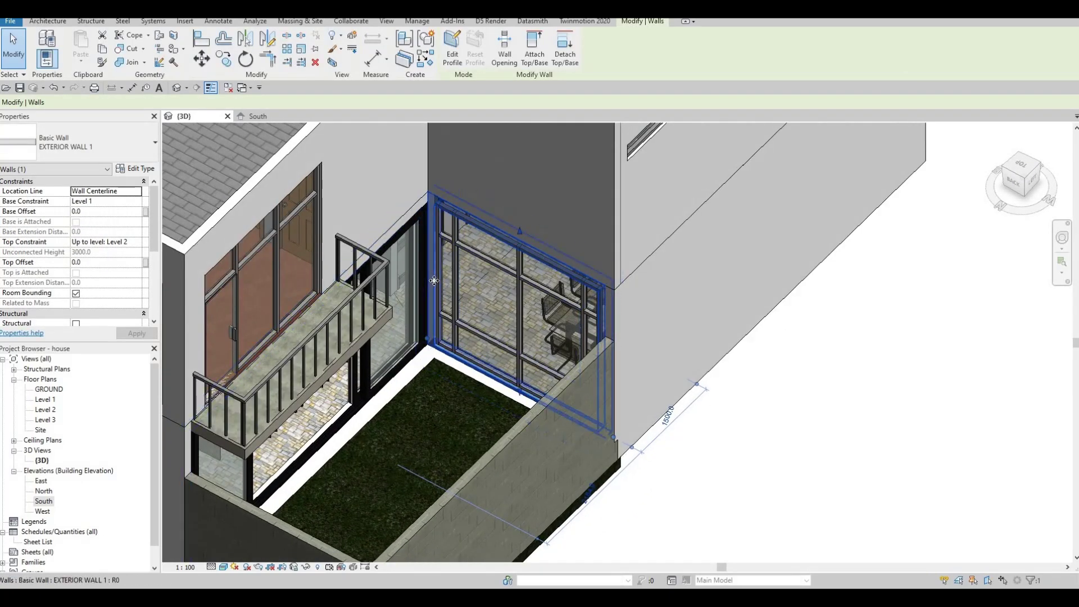
key("Escape")
key("Escape")
key("Tab")
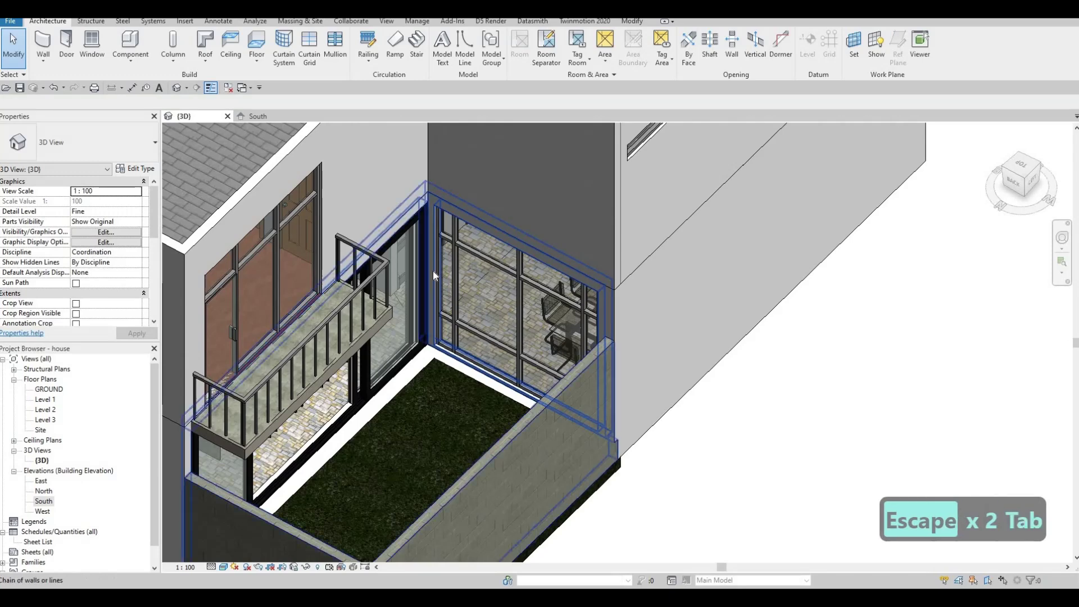
left_click(432, 271)
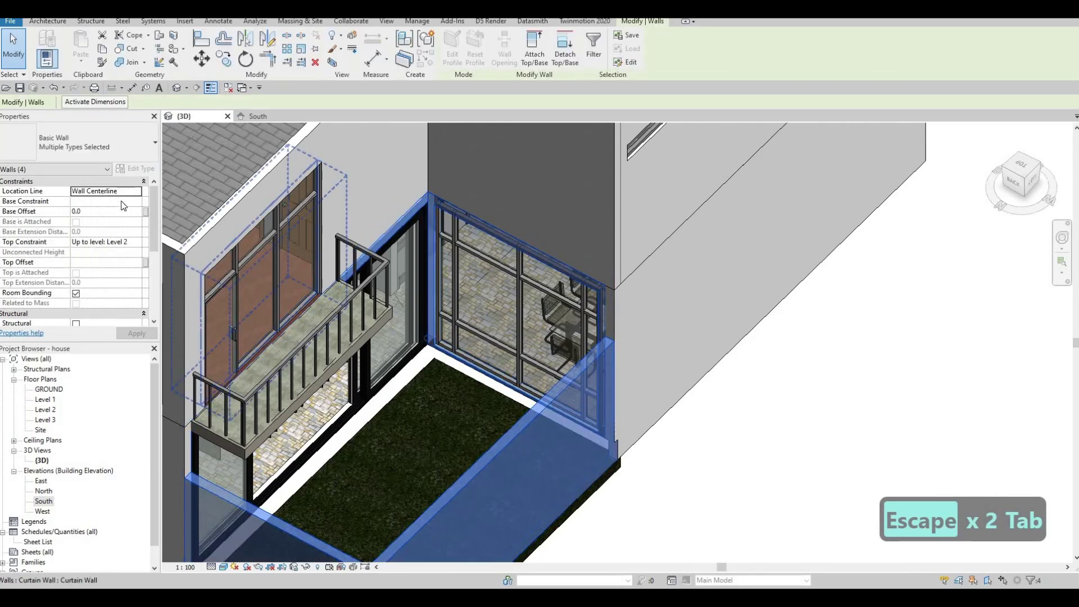
left_click(134, 202)
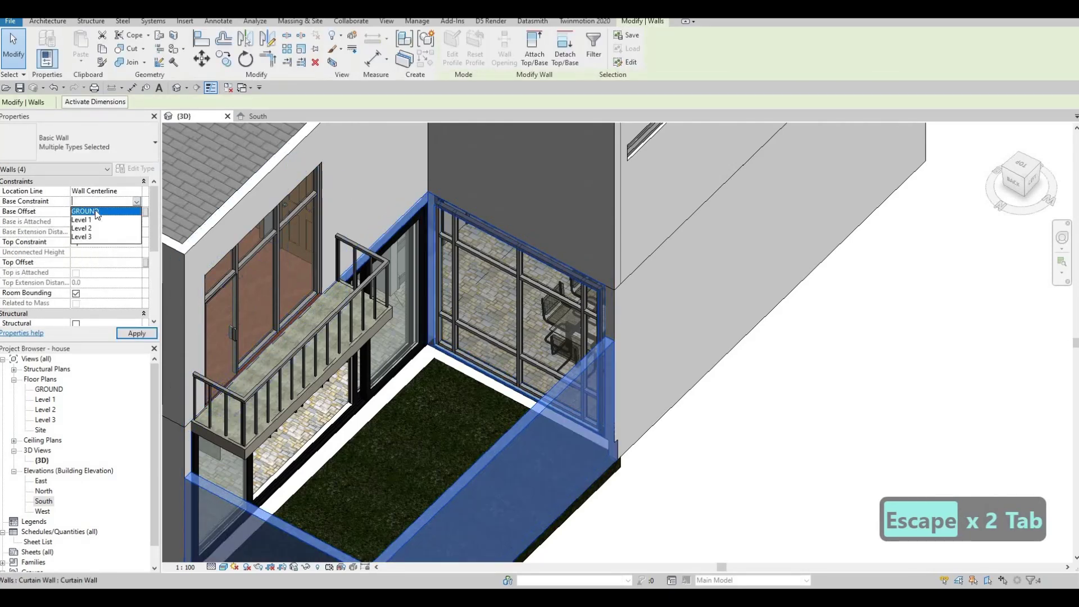
left_click(85, 211)
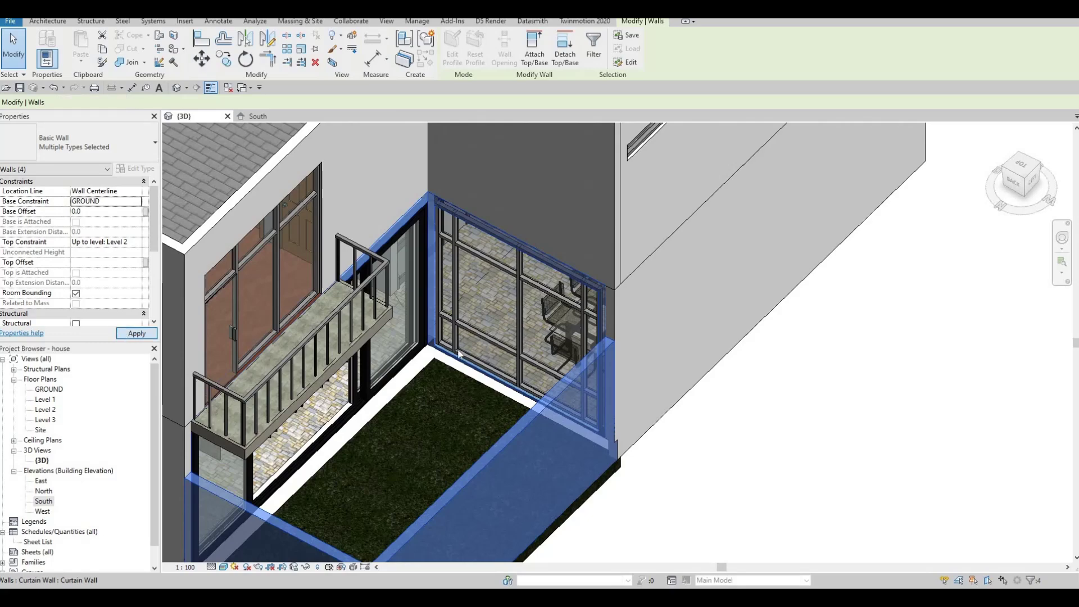
left_click(137, 333)
key("Escape")
key("Escape")
Step: Examine the lowered rear garden and its walls, and the front facade around the entrance and garage doors
middle_click_drag(434, 429, 312, 339, "shift")
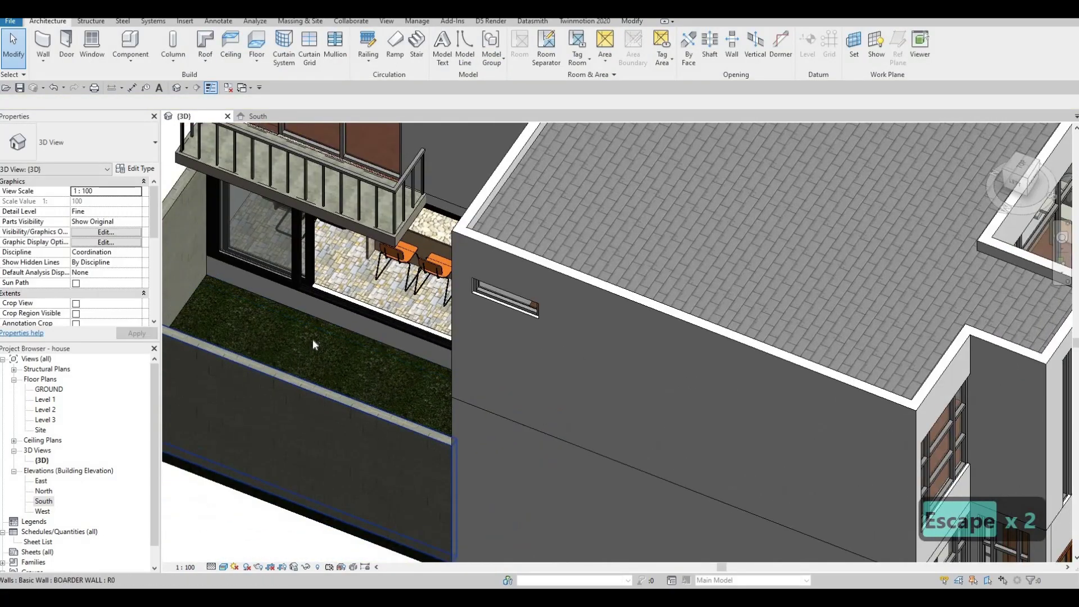
scroll(491, 337, "down", 5)
scroll(523, 328, "up", 6)
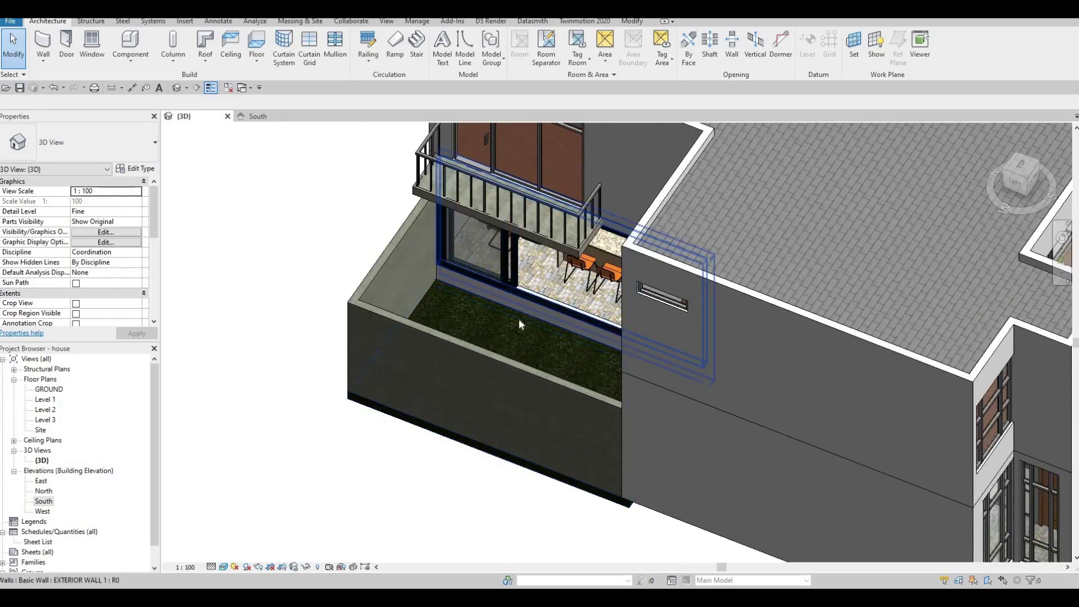
scroll(457, 295, "down", 2)
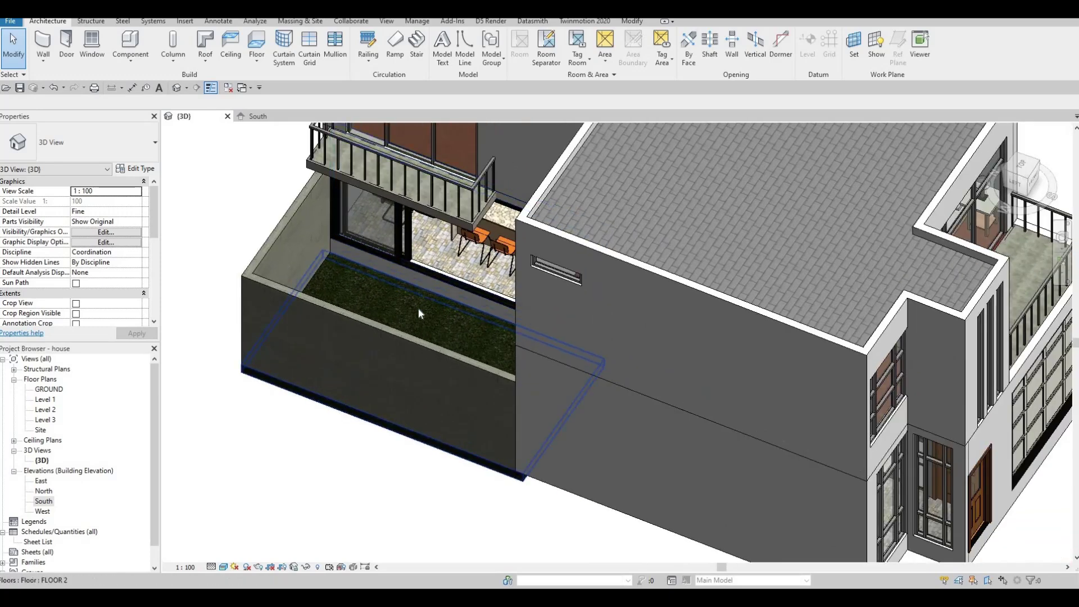
scroll(435, 382, "down", 3)
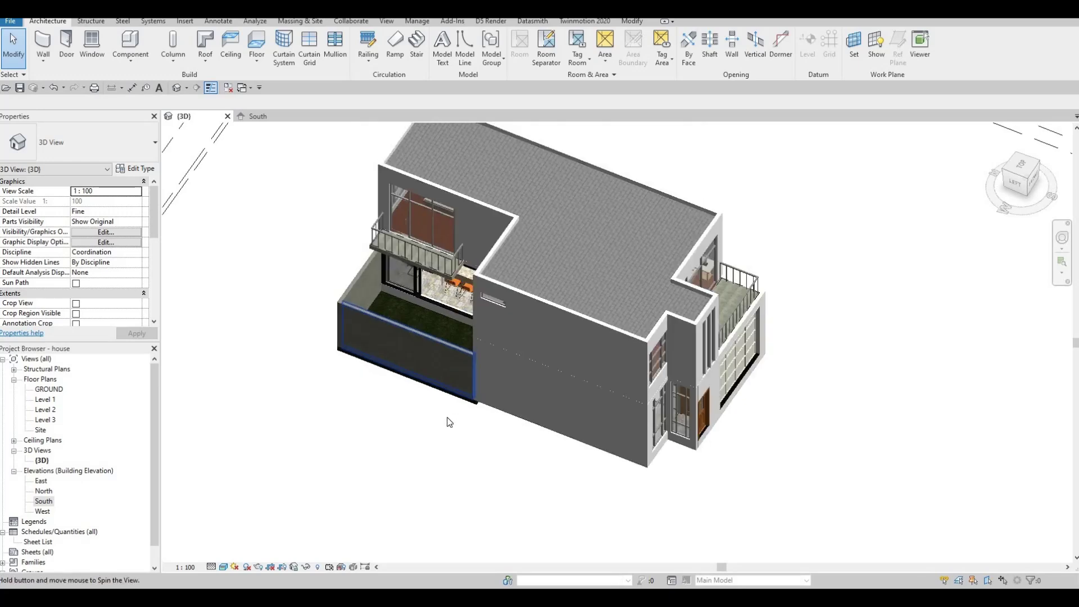
middle_click_drag(447, 421, 506, 343, "shift")
scroll(505, 337, "up", 5)
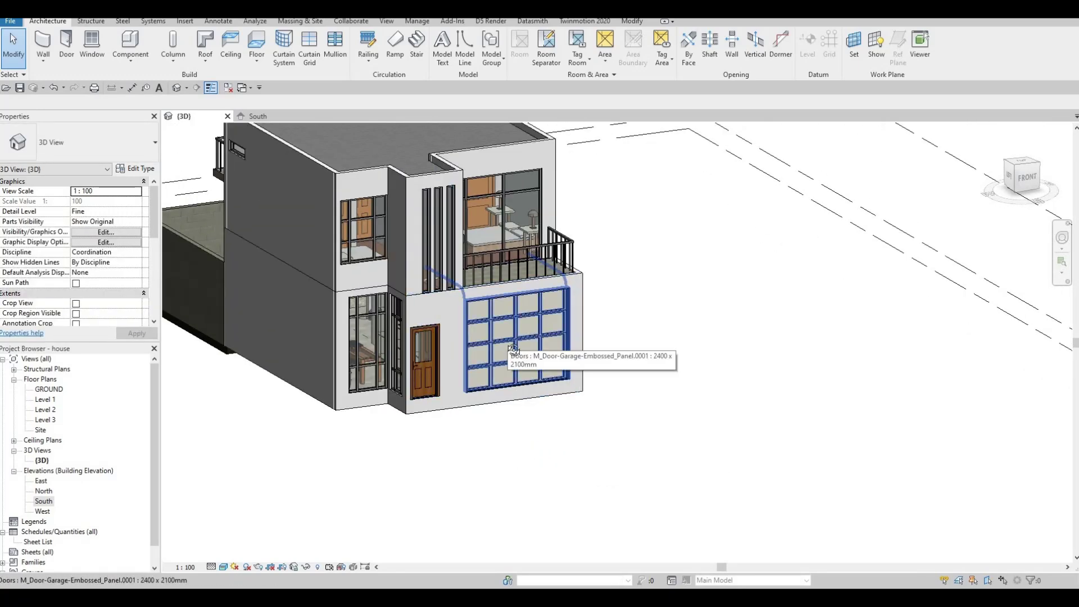
middle_click_drag(485, 362, 466, 365, "shift")
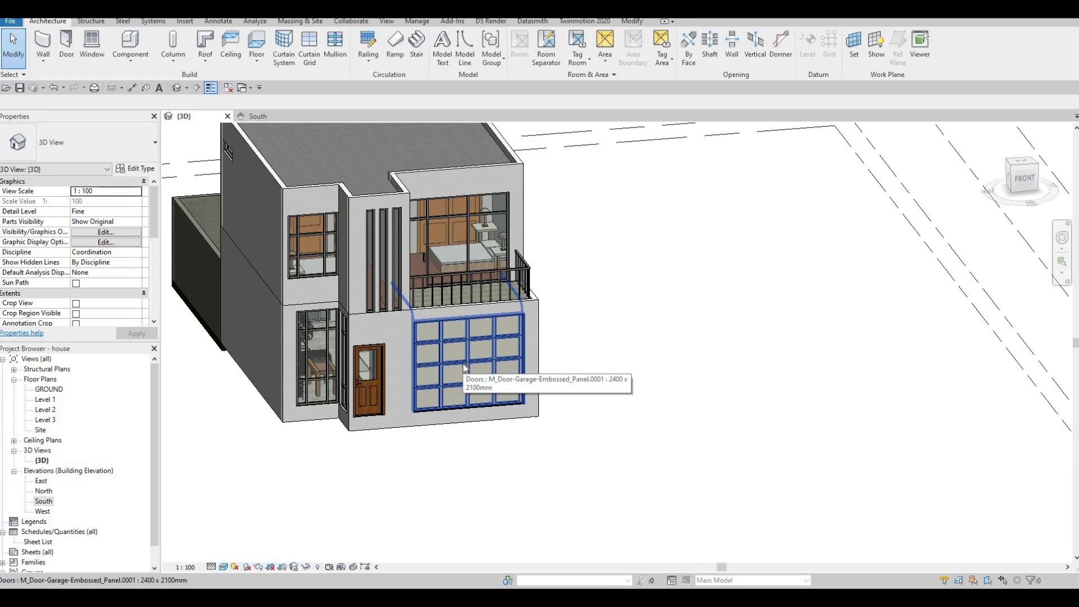
Step: Open the family of the front facade's garage door for editing
left_click(463, 363)
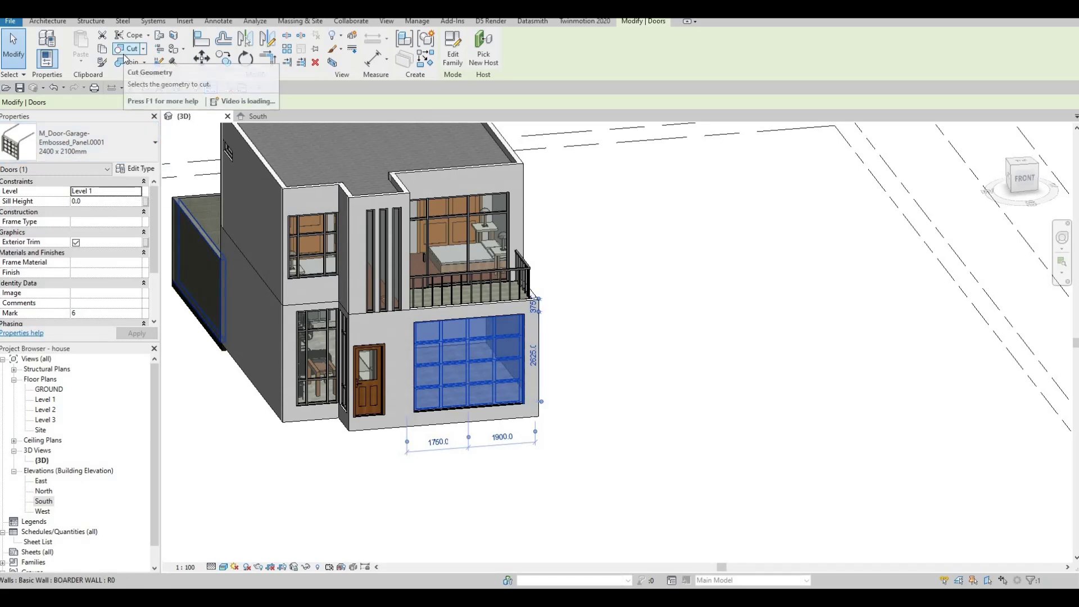
left_click(140, 169)
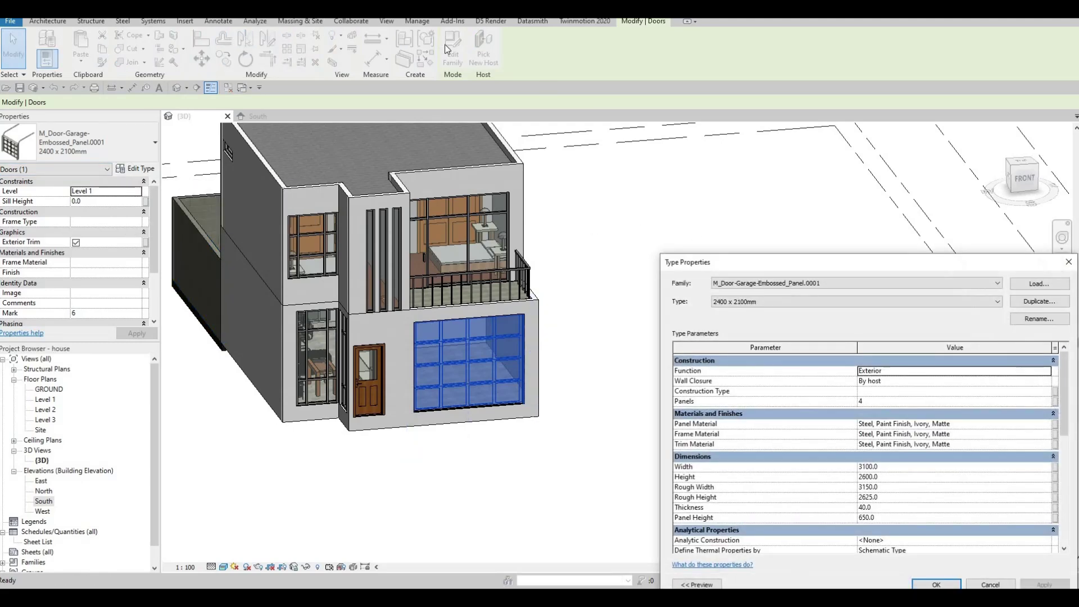
key("Escape")
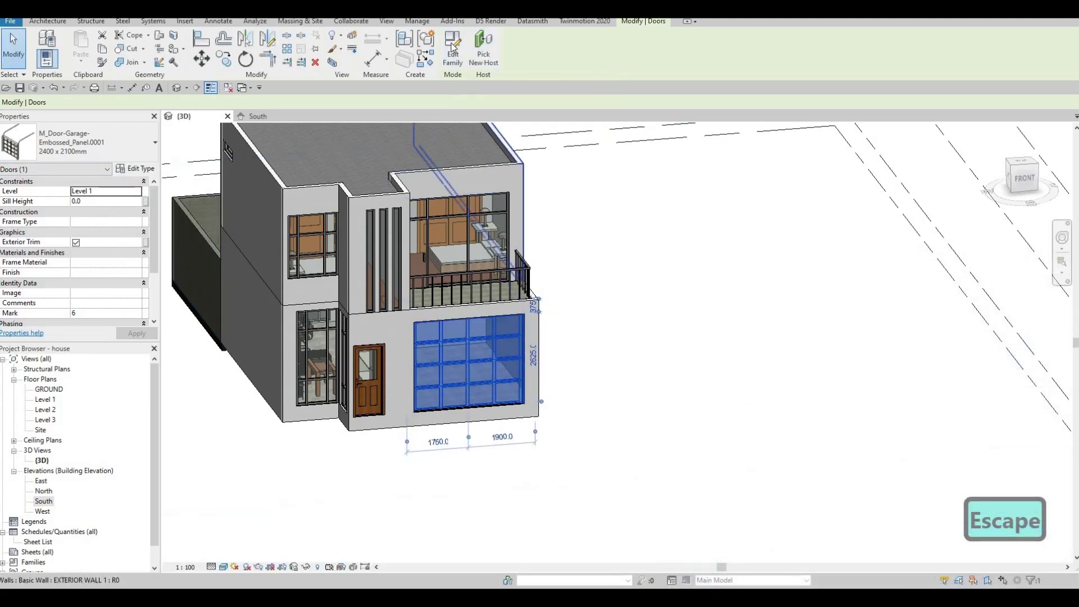
left_click(451, 64)
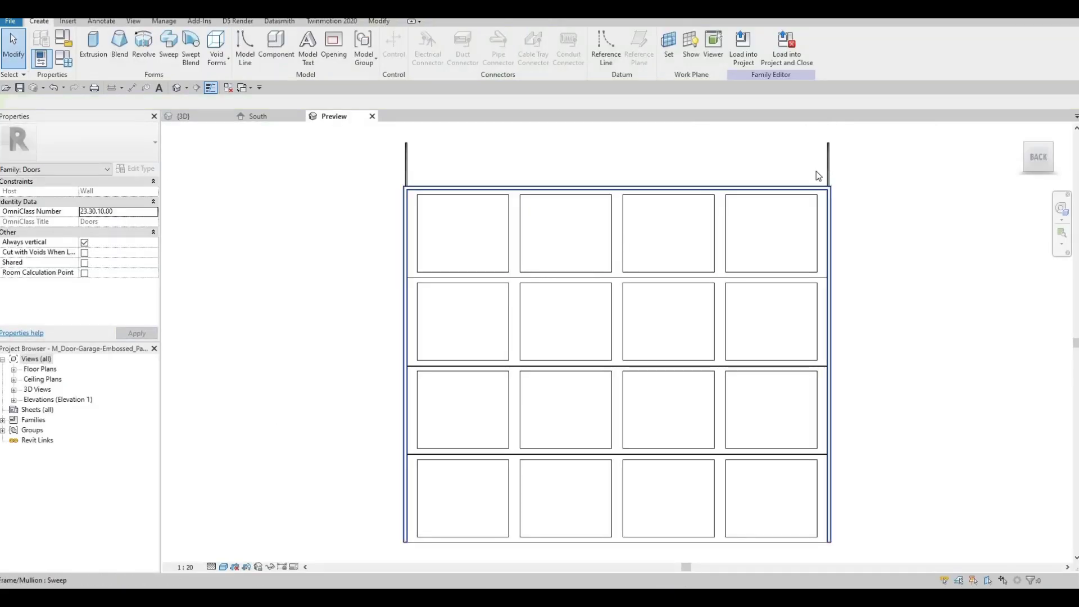
Step: Delete the three lower panel rows of the garage door, keeping only the top row
left_click(517, 214)
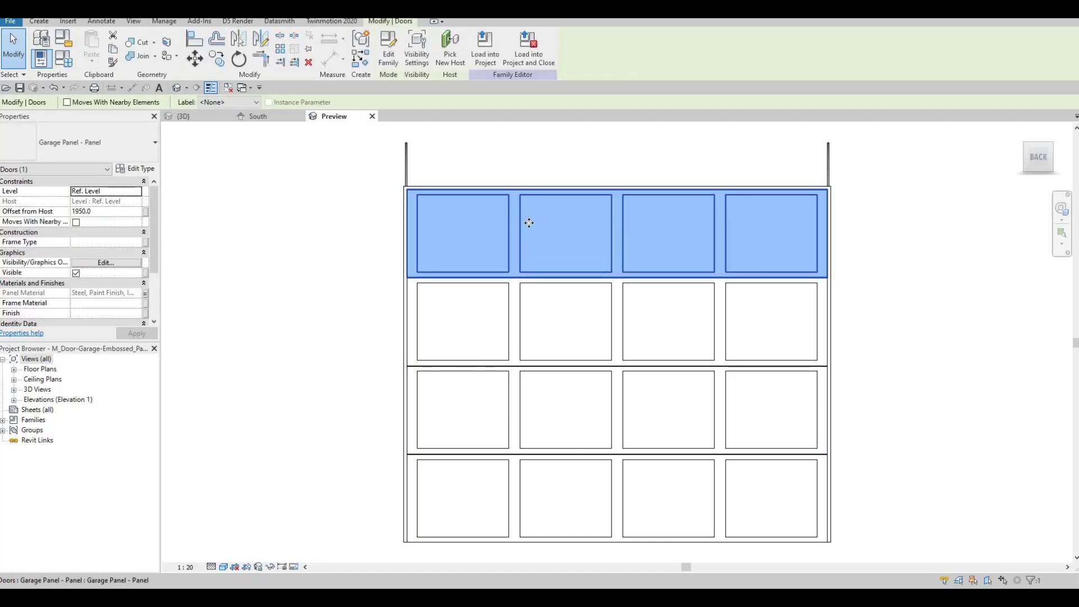
key("Escape")
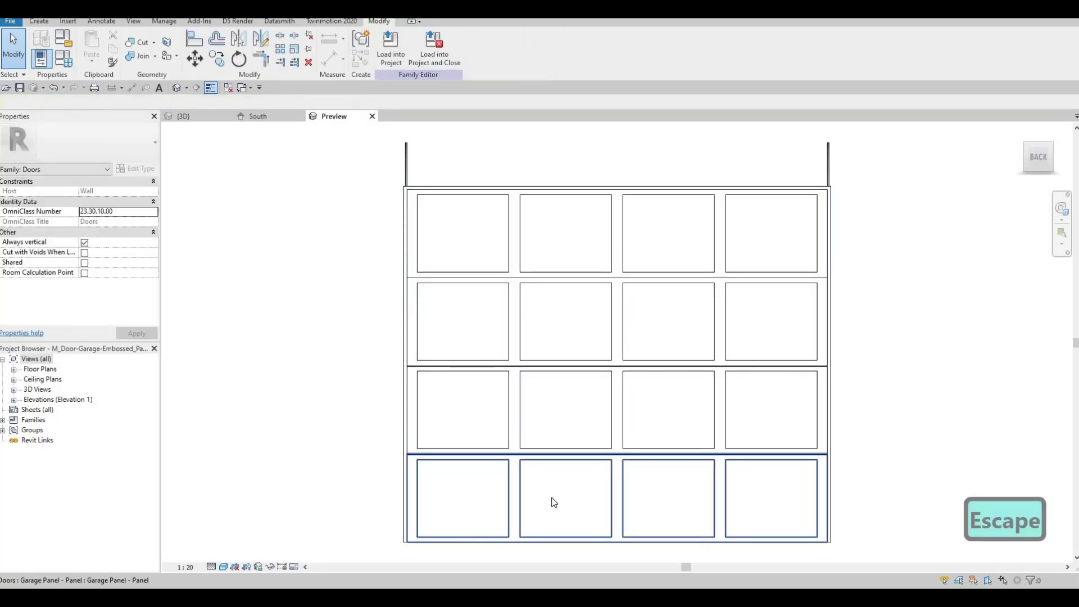
left_click(557, 480)
key("Delete")
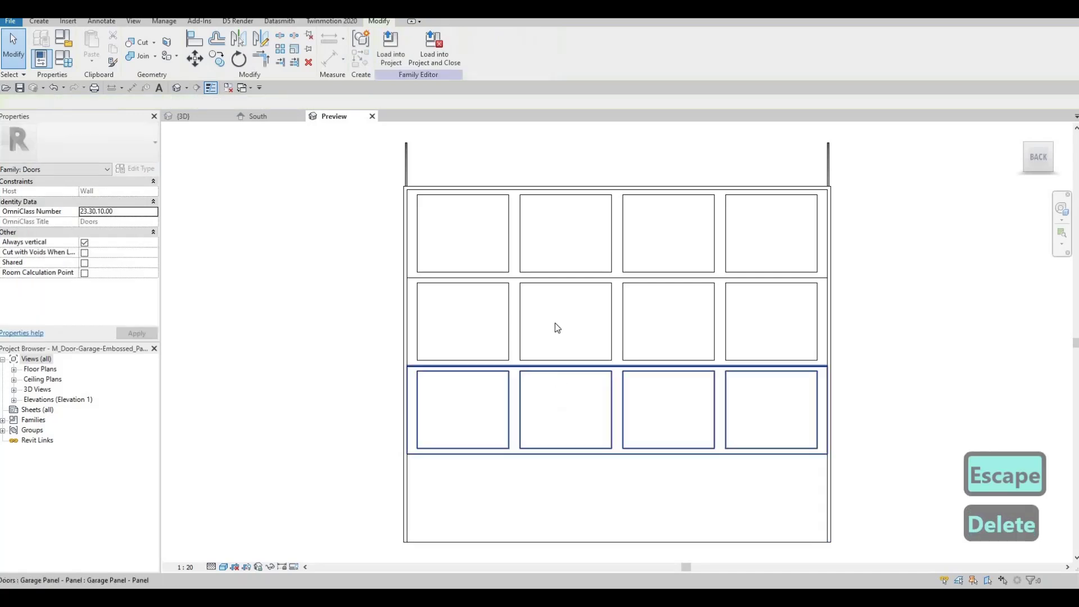
left_click(554, 328)
key("Delete")
left_click(557, 266)
key("Delete")
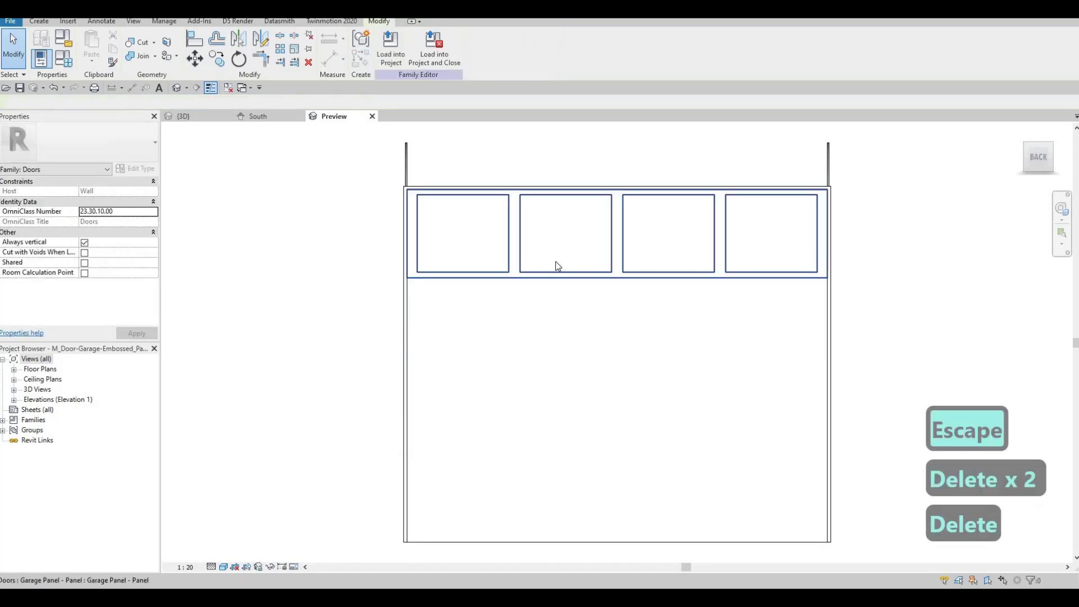
Step: Open the nested Garage Panel family of the remaining top row for editing
left_click(535, 248)
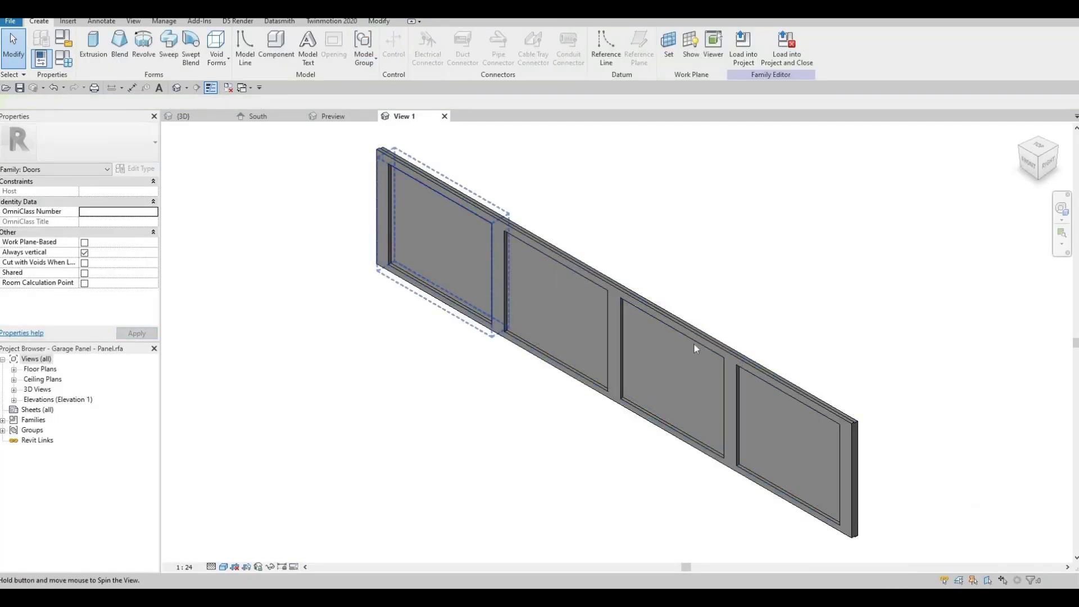
middle_click_drag(693, 342, 746, 250, "shift")
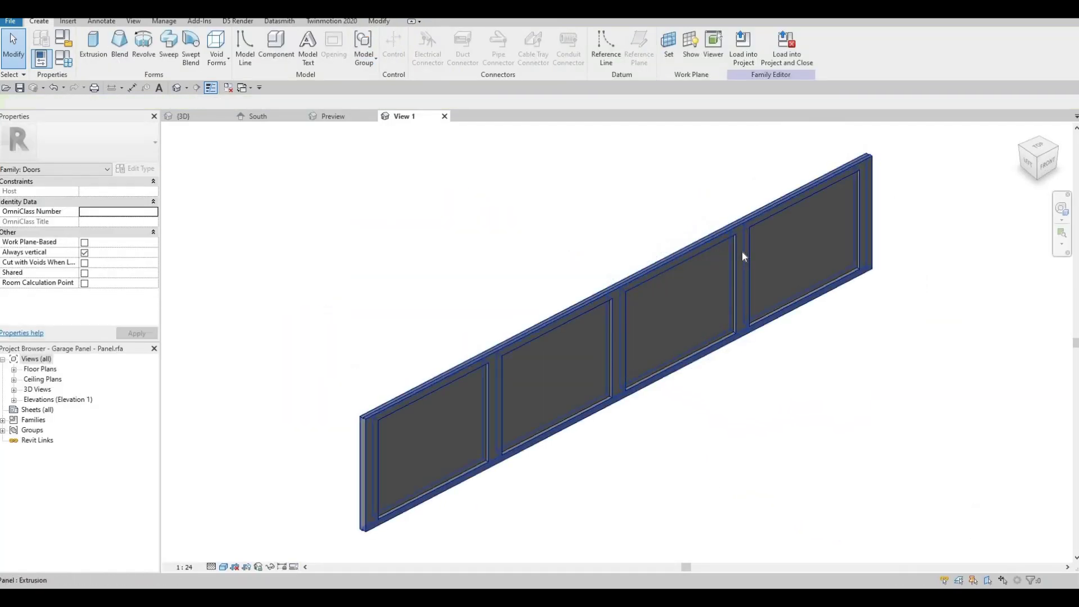
left_click(730, 271)
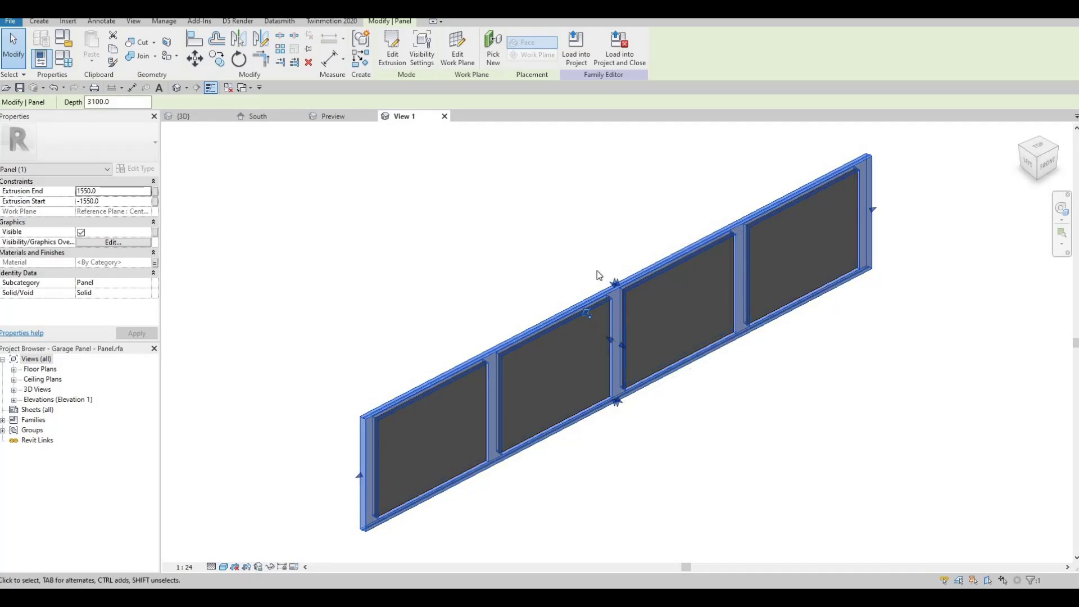
key("ctrl+z")
key("ctrl+z")
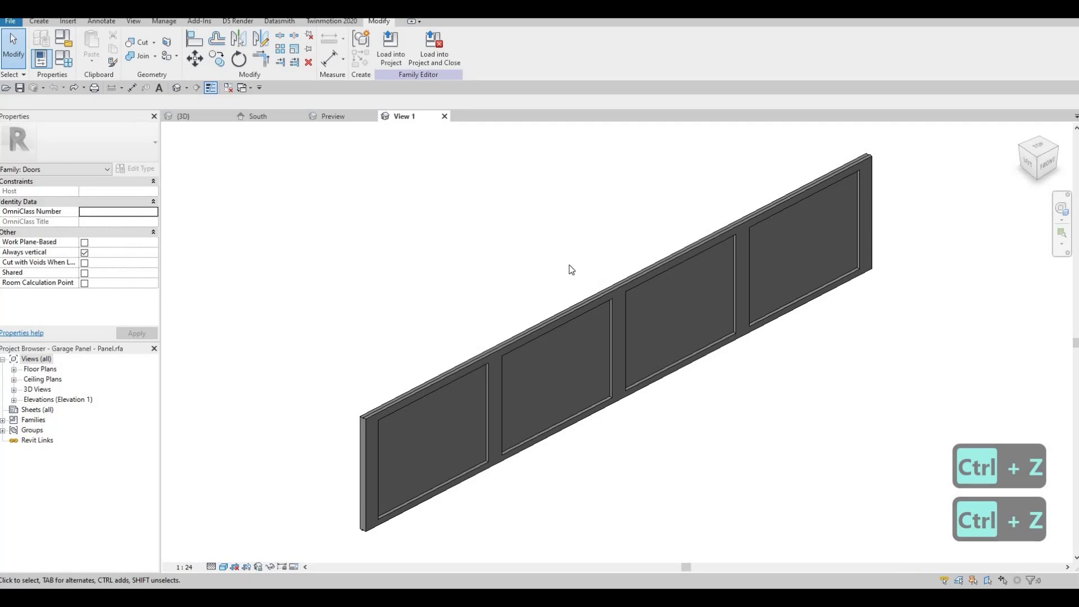
key("ctrl+z")
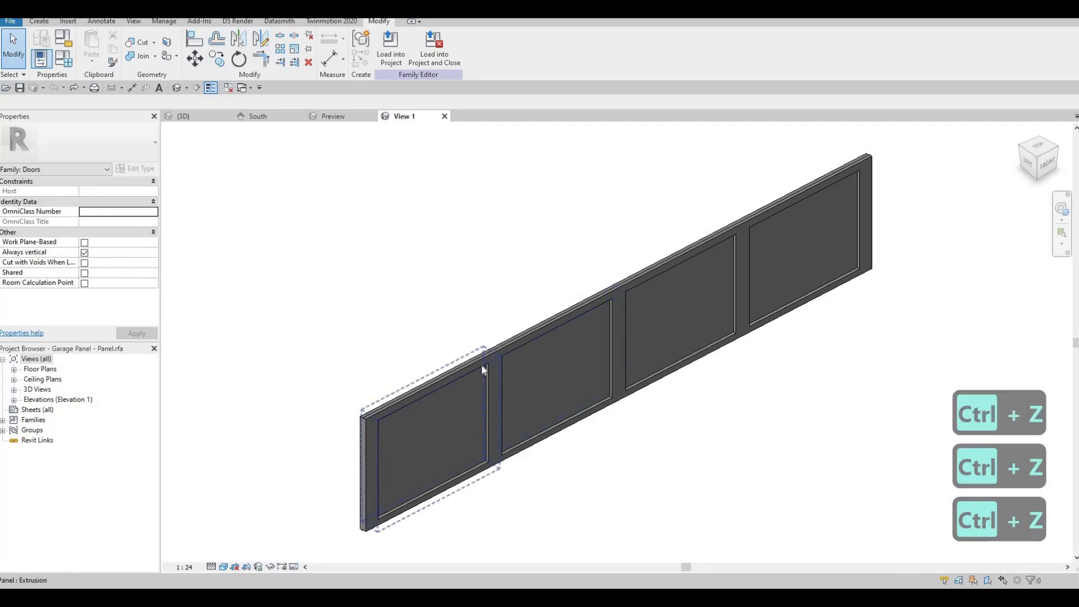
left_click(503, 363)
key("Escape")
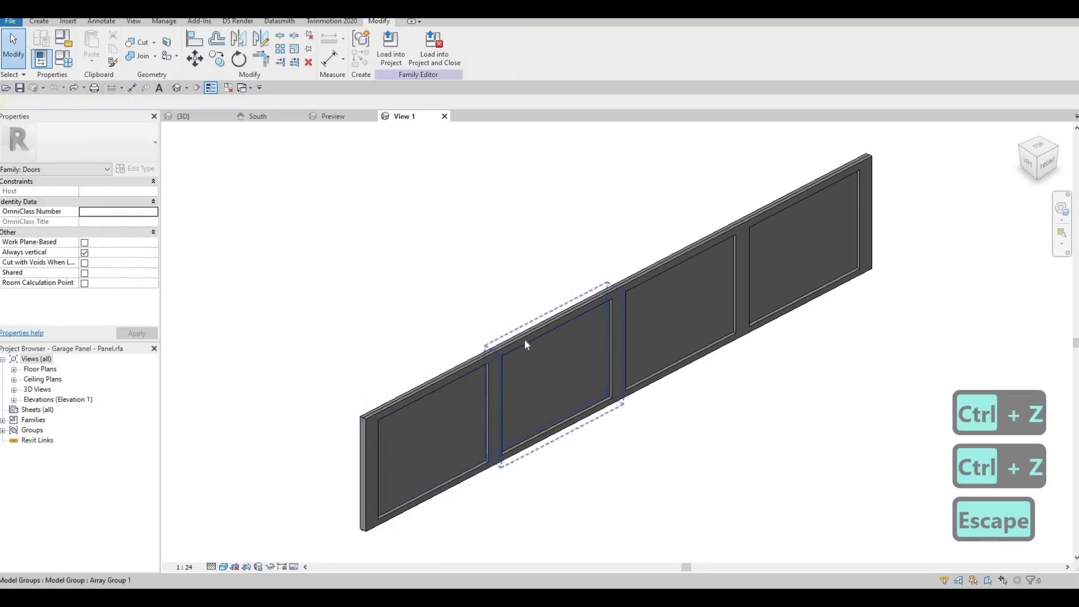
scroll(520, 342, "up", 4)
left_click(520, 346)
key("Escape")
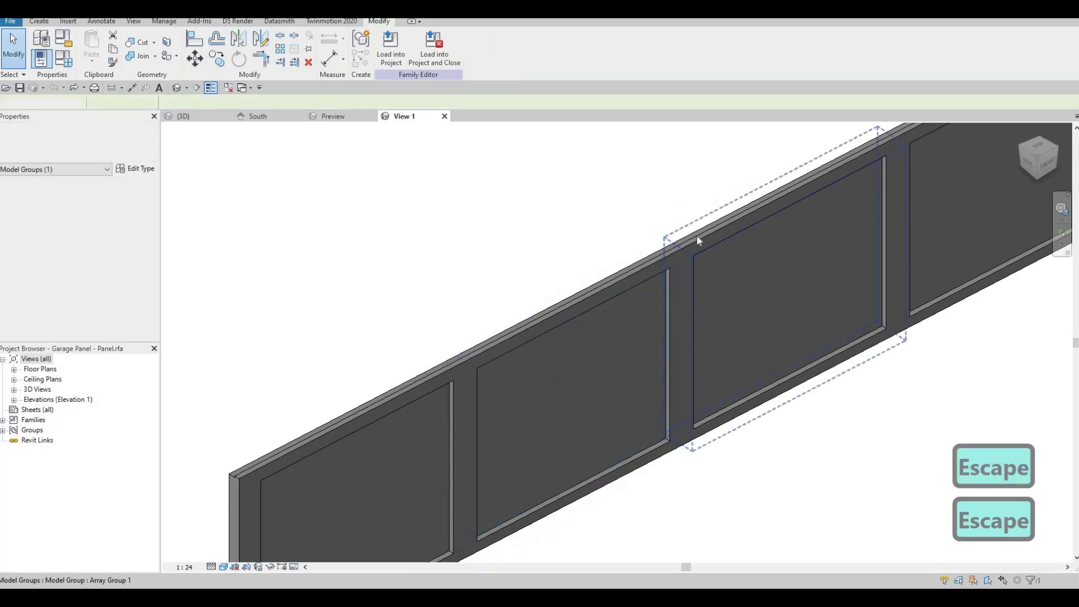
left_click(690, 241)
scroll(690, 241, "down", 3)
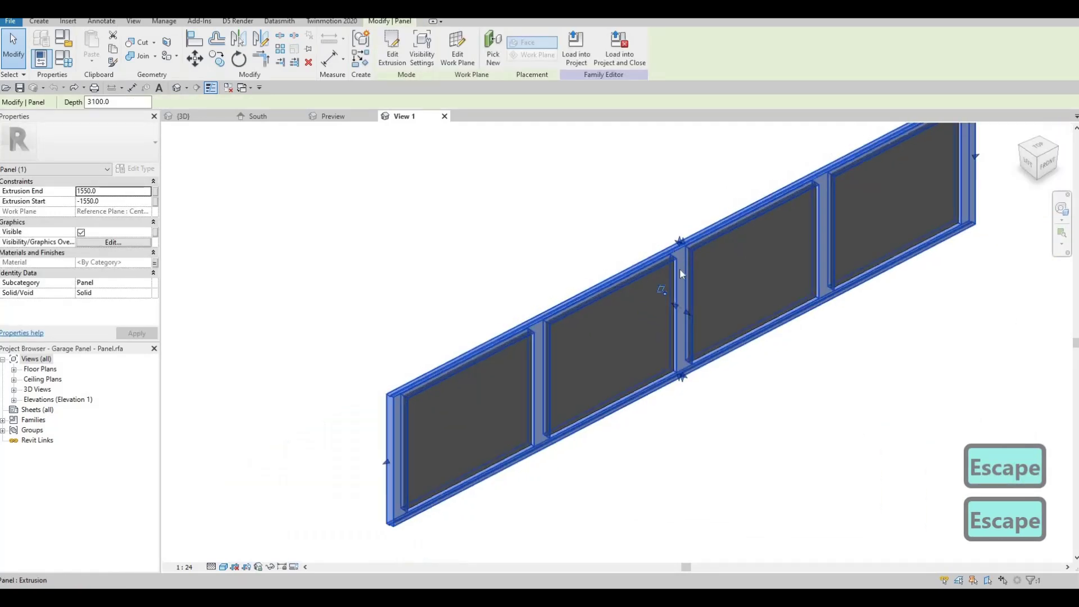
key("Delete")
key("ctrl+z")
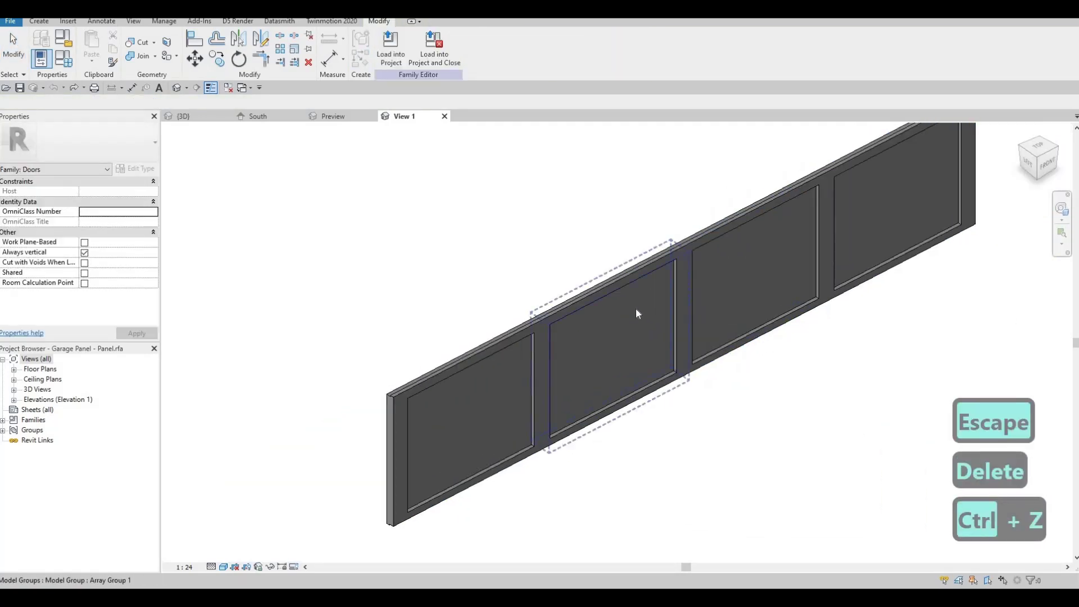
left_click(637, 323)
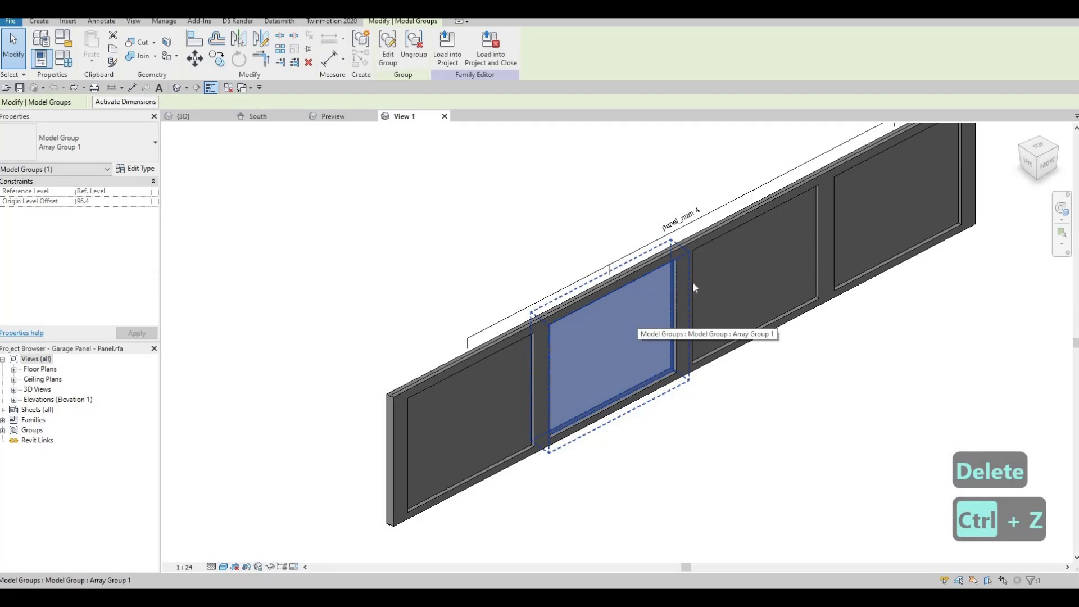
key("Escape")
left_click(691, 245)
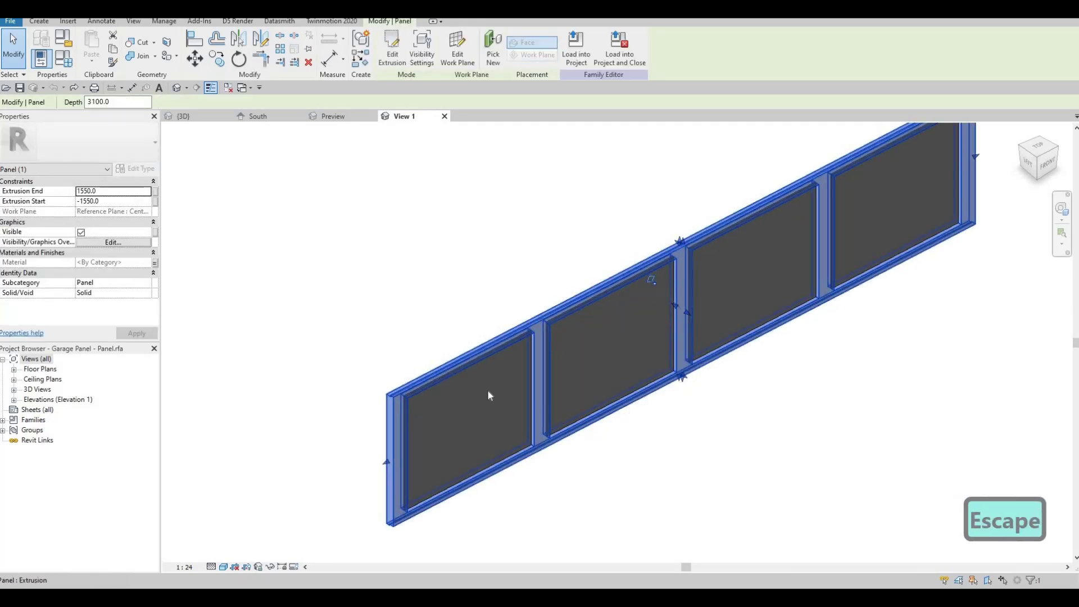
key("Escape")
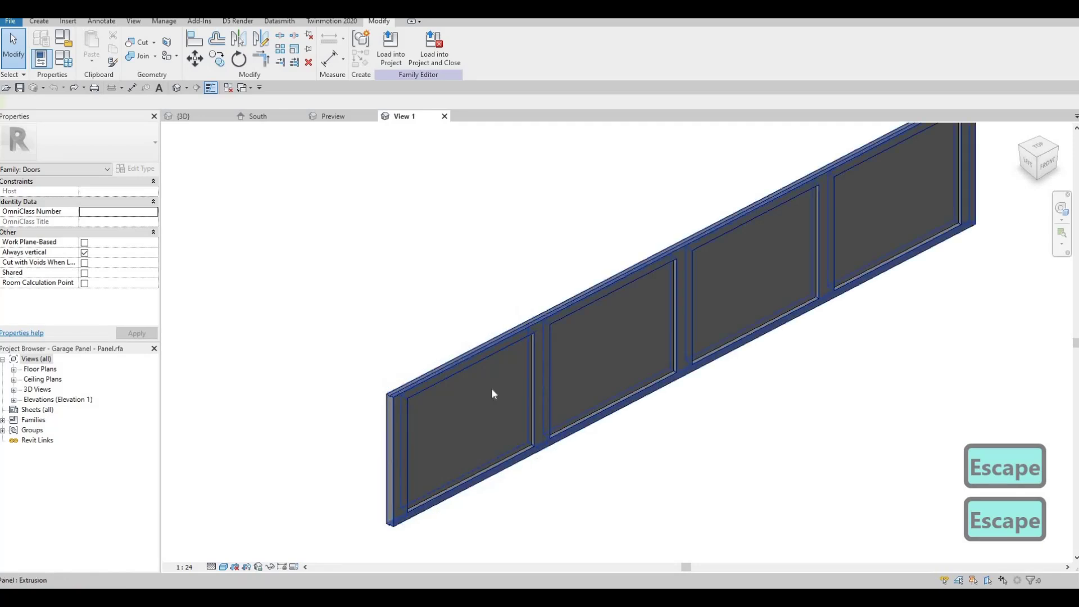
Step: Delete the four arrayed recess groups from the panel, leaving a plain flat extrusion
left_click(509, 381)
key("Delete")
key("Delete")
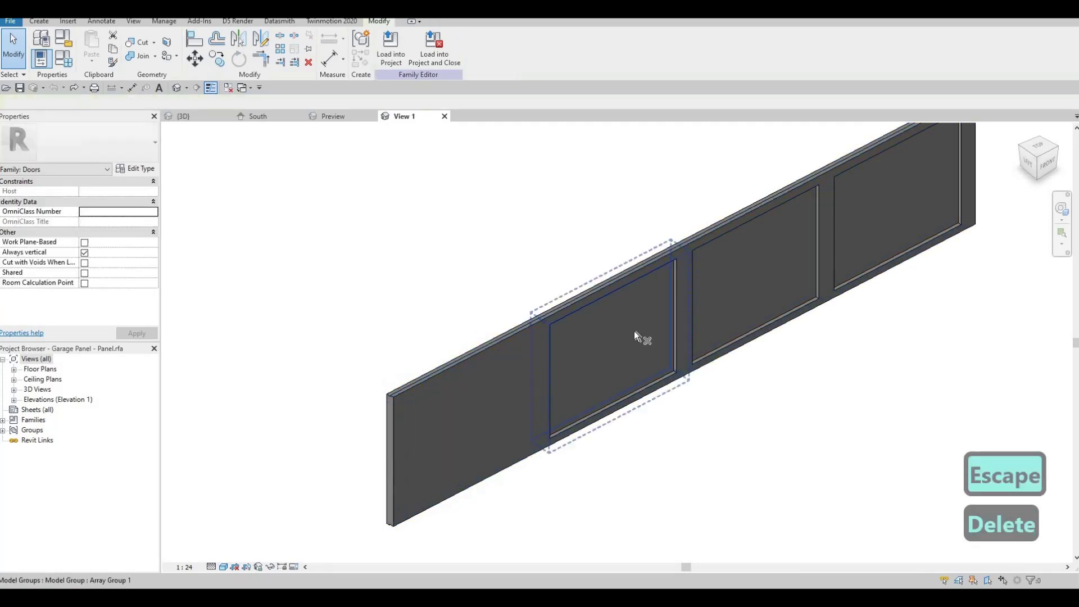
left_click(634, 333)
key("Delete")
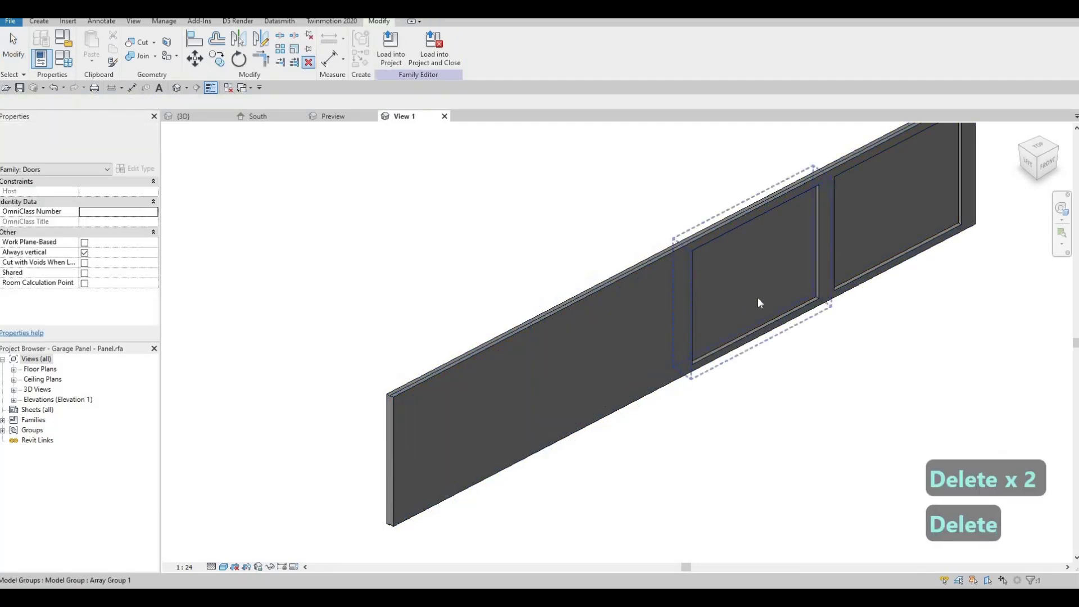
left_click(884, 236)
key("Delete")
key("Delete")
key("Delete")
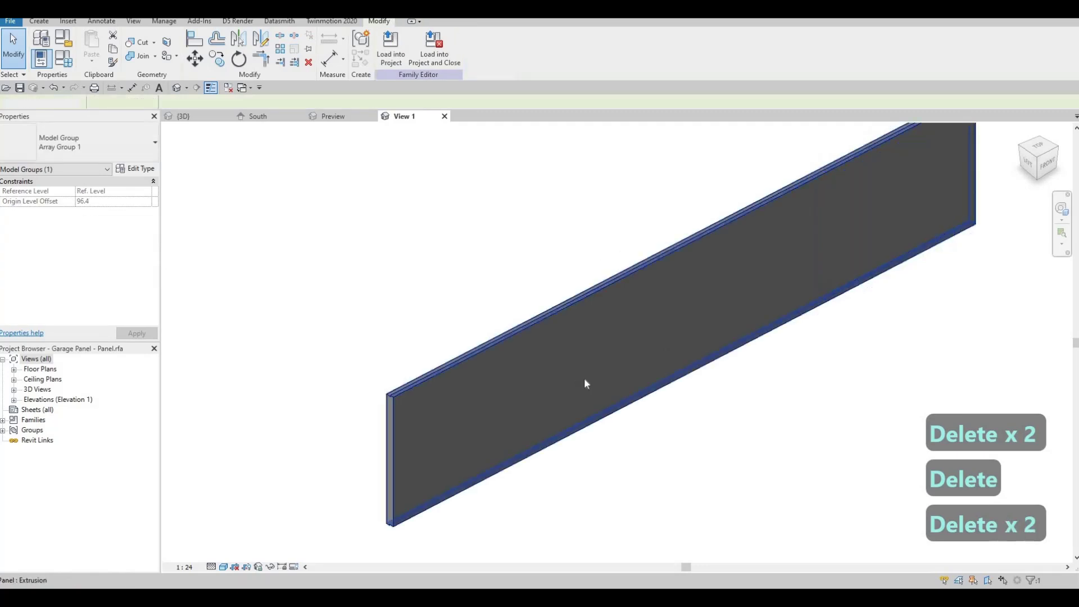
left_click(584, 382)
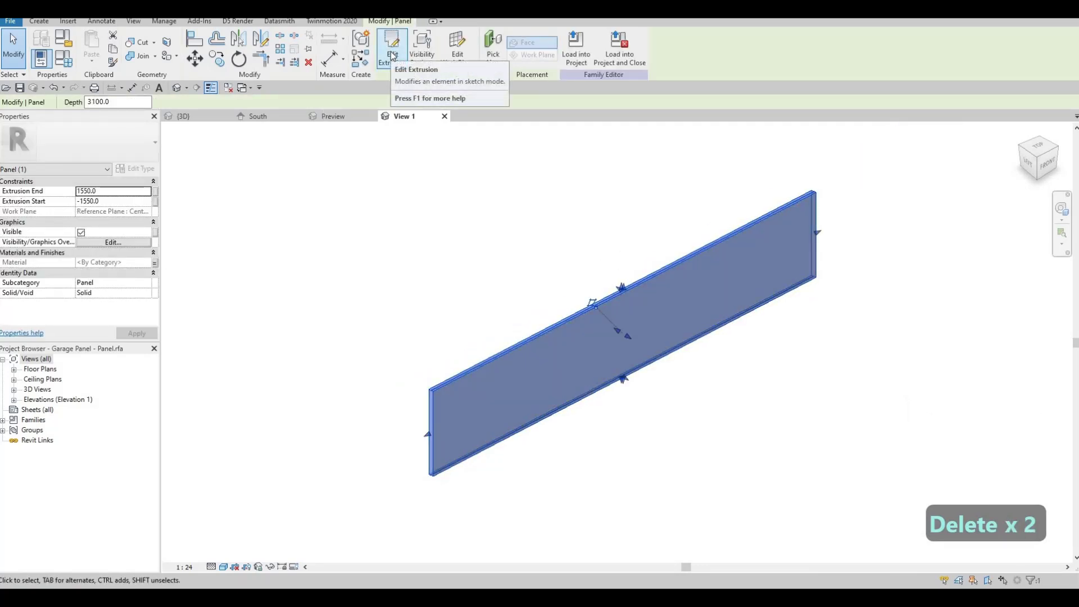
left_click(393, 56)
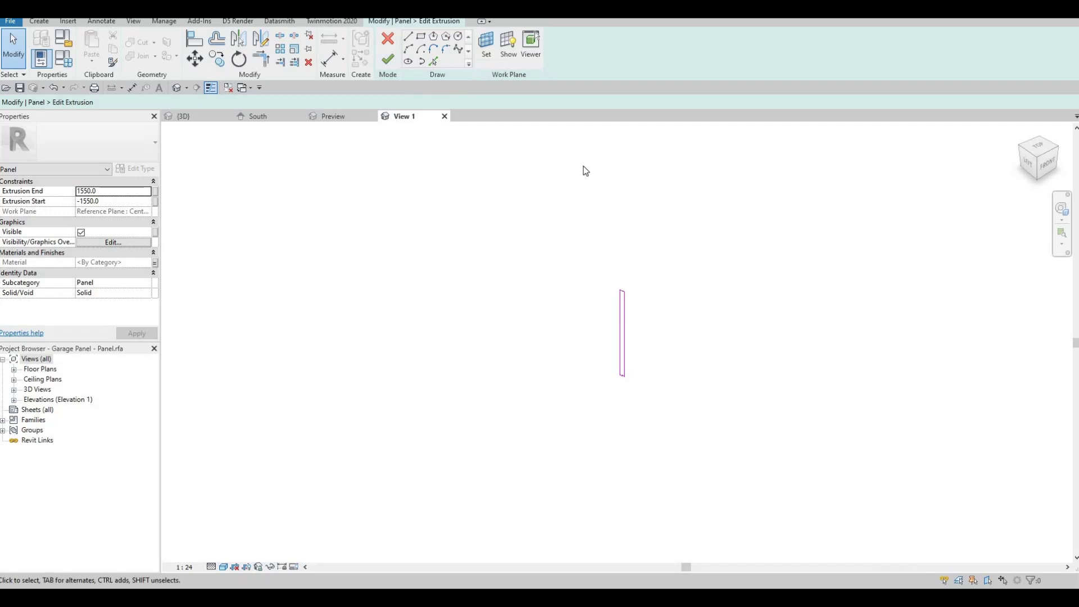
key("Escape")
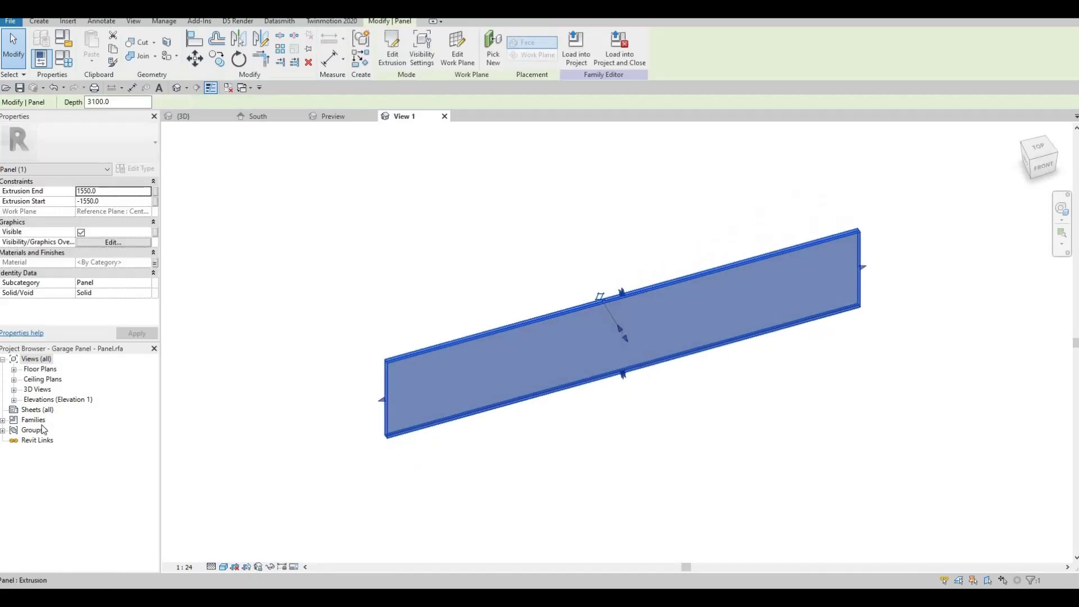
key("Escape")
key("Escape")
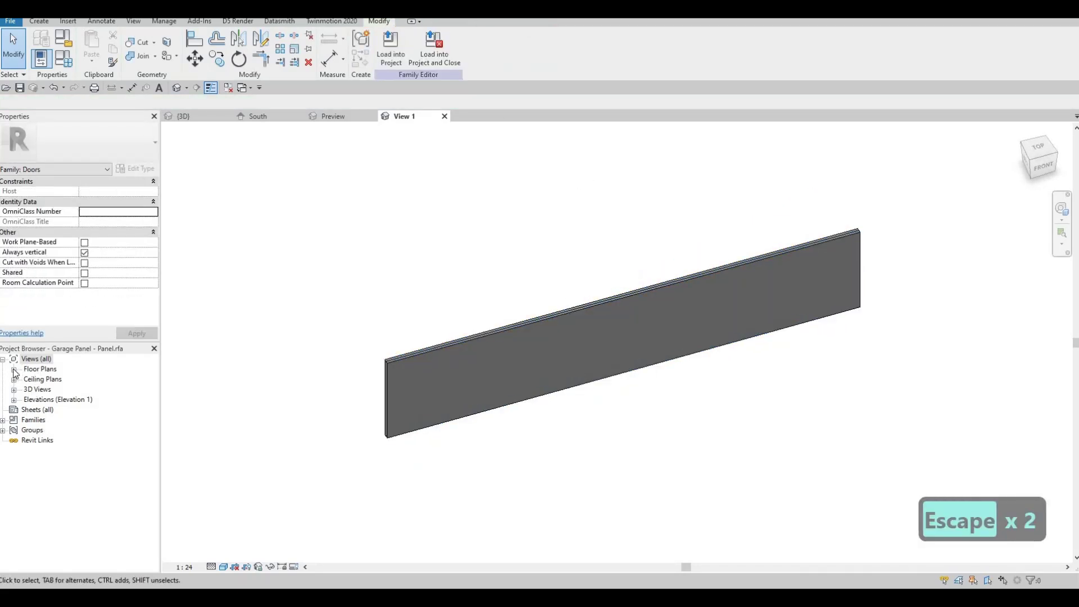
Step: Open the Ref. Level floor plan of the nested panel family
left_click(13, 369)
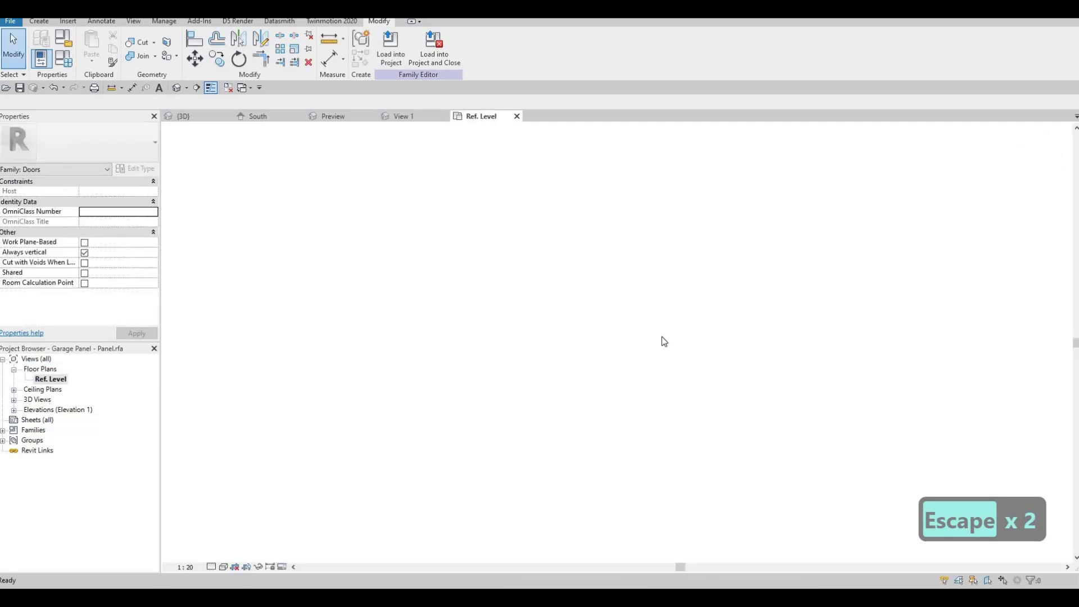
scroll(784, 311, "up", 3)
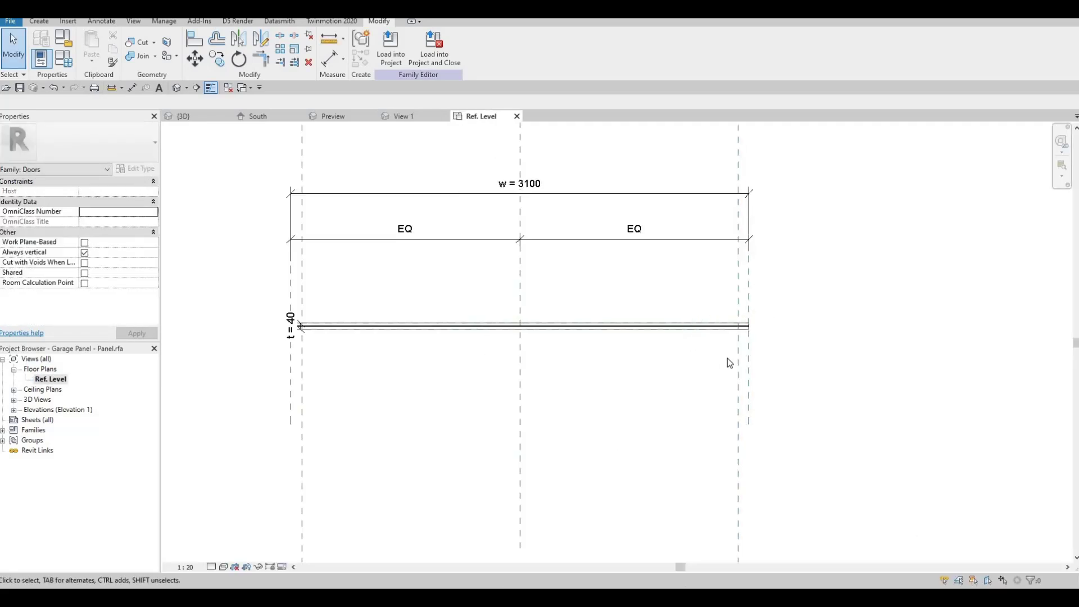
scroll(759, 346, "up", 5)
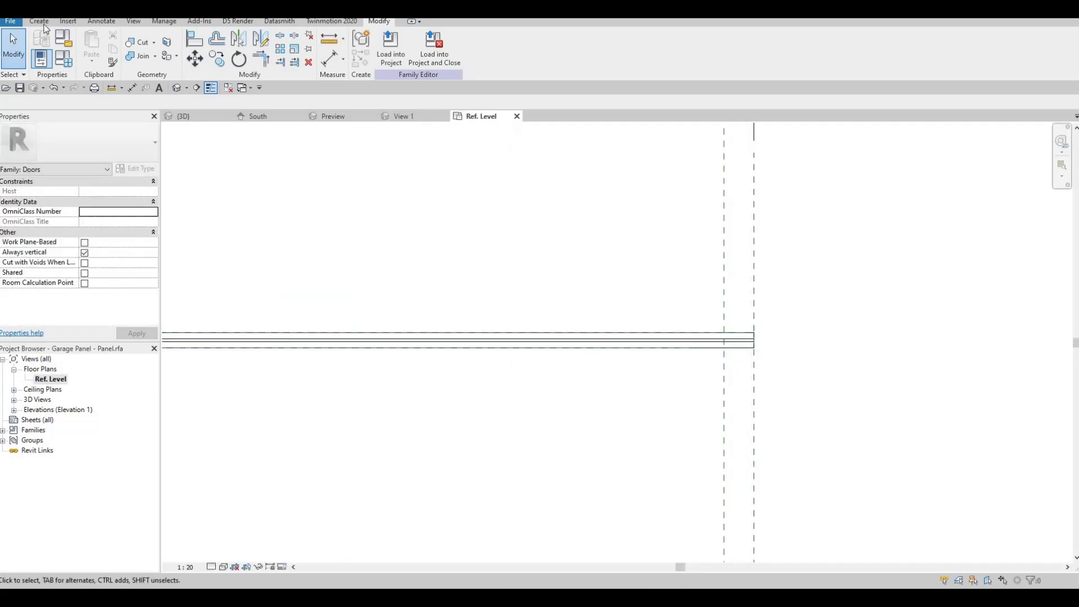
scroll(101, 52, "up", 9)
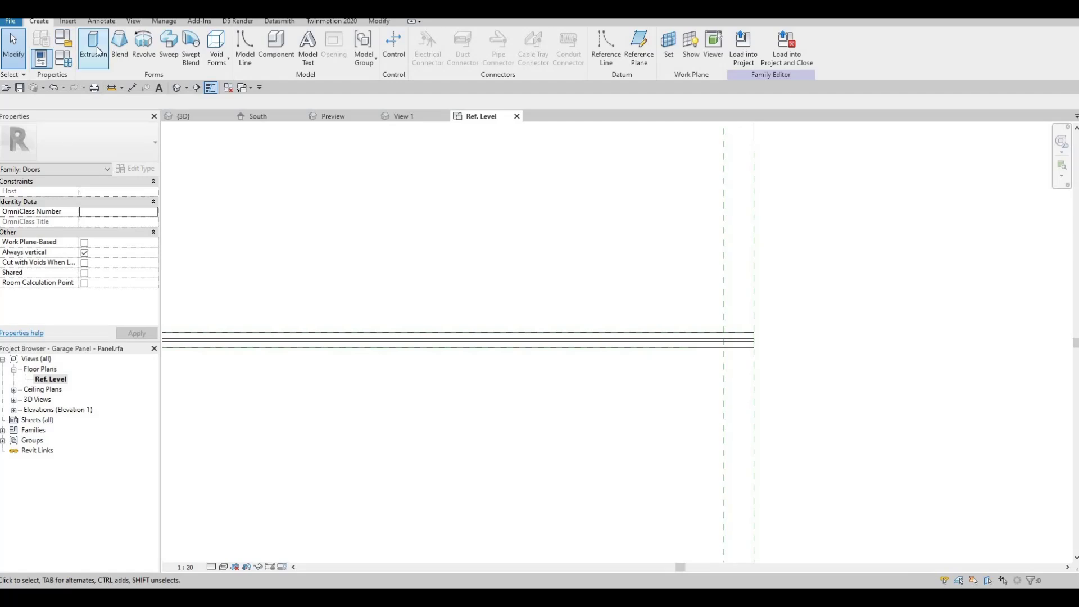
Step: Start an extrusion and sketch a 20 by 15 mm rectangle from the crossing of the panel's front face and left inner reference plane
left_click(96, 47)
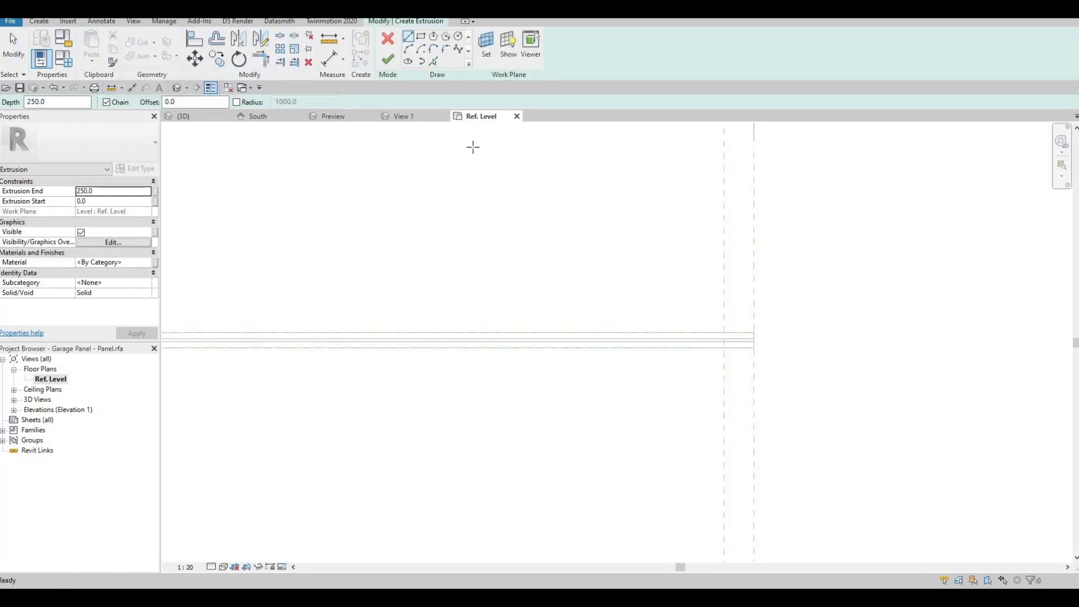
scroll(597, 178, "down", 3)
middle_click_drag(597, 178, 583, 191)
scroll(582, 191, "down", 1)
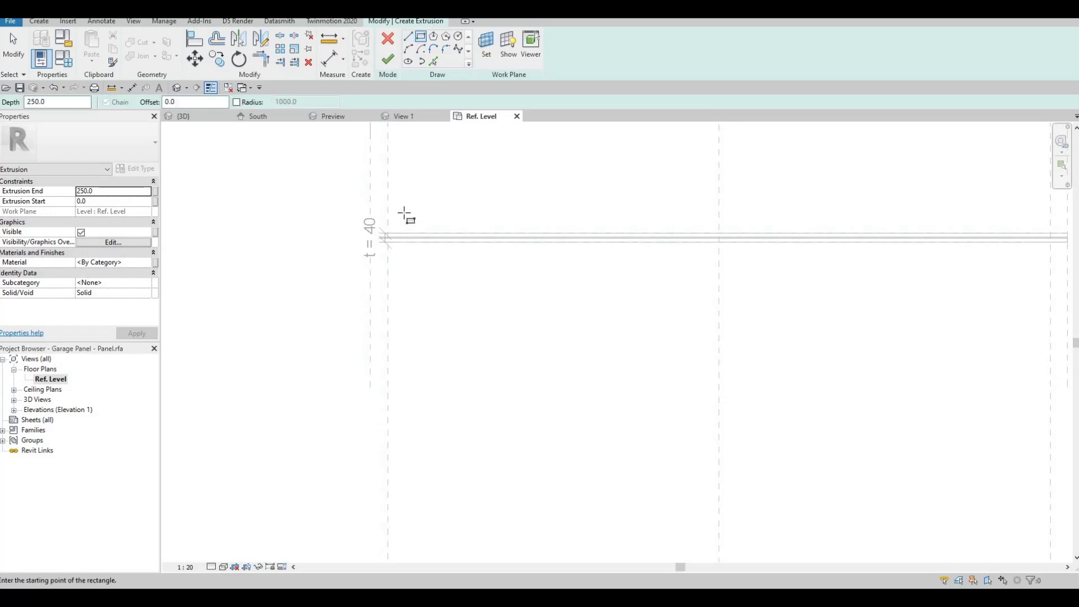
scroll(405, 216, "up", 3)
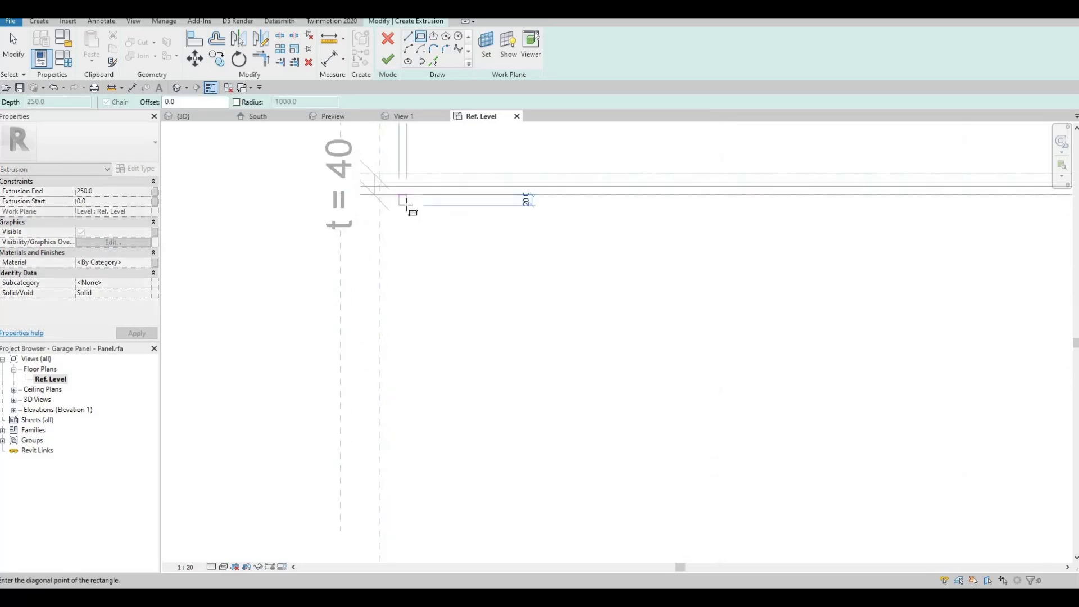
scroll(393, 199, "up", 2)
key("Escape")
scroll(385, 193, "up", 1)
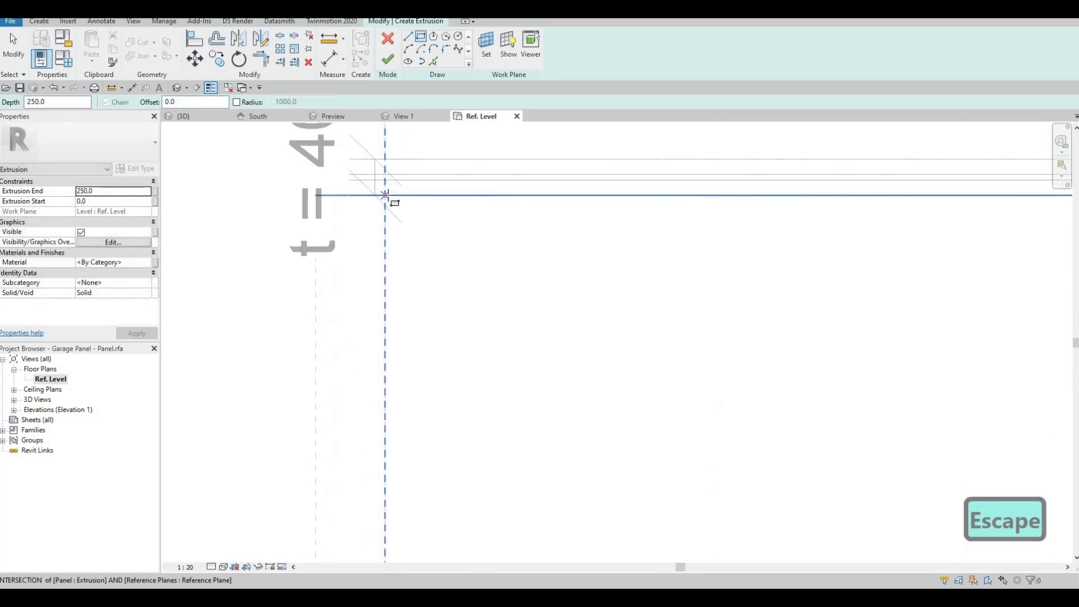
left_click(404, 209)
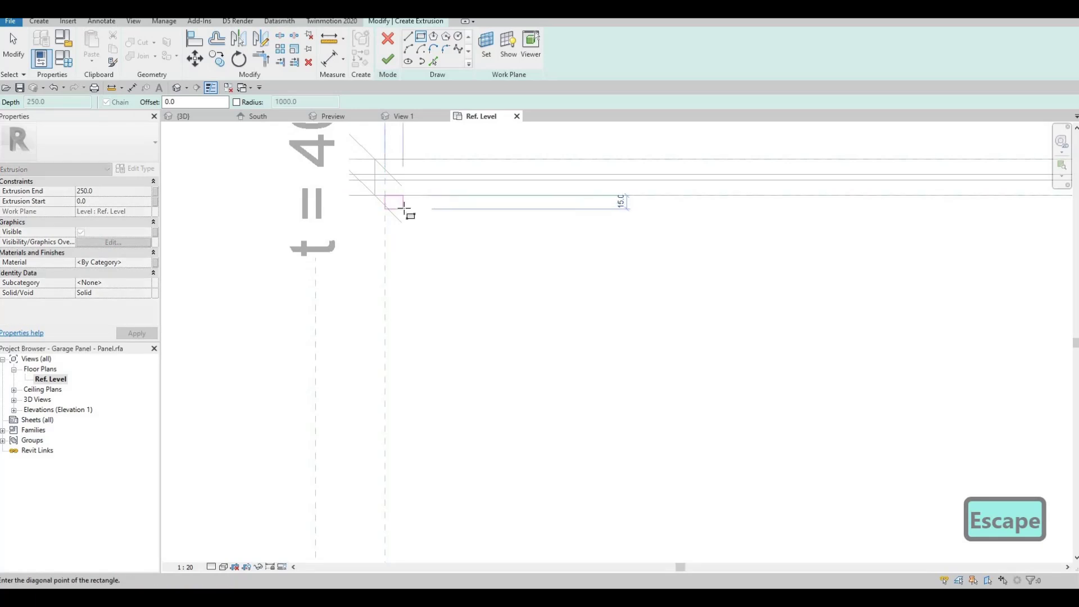
key("Escape")
key("Escape")
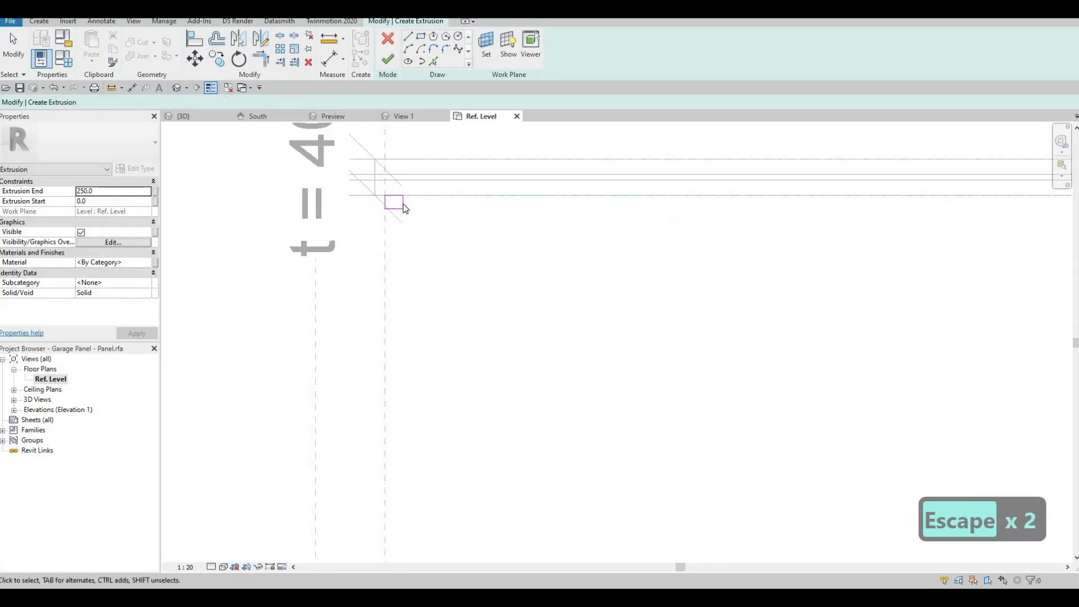
Step: Check the small rectangle's width and finish the sketch as a solid extrusion with a depth of 250
left_click(402, 203)
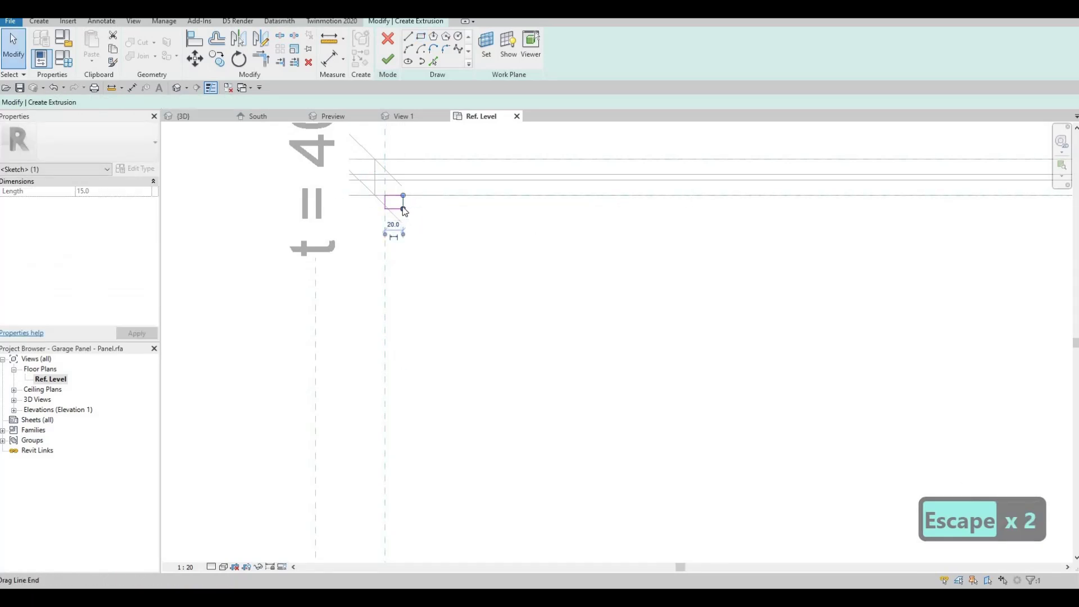
key("Escape")
key("Escape")
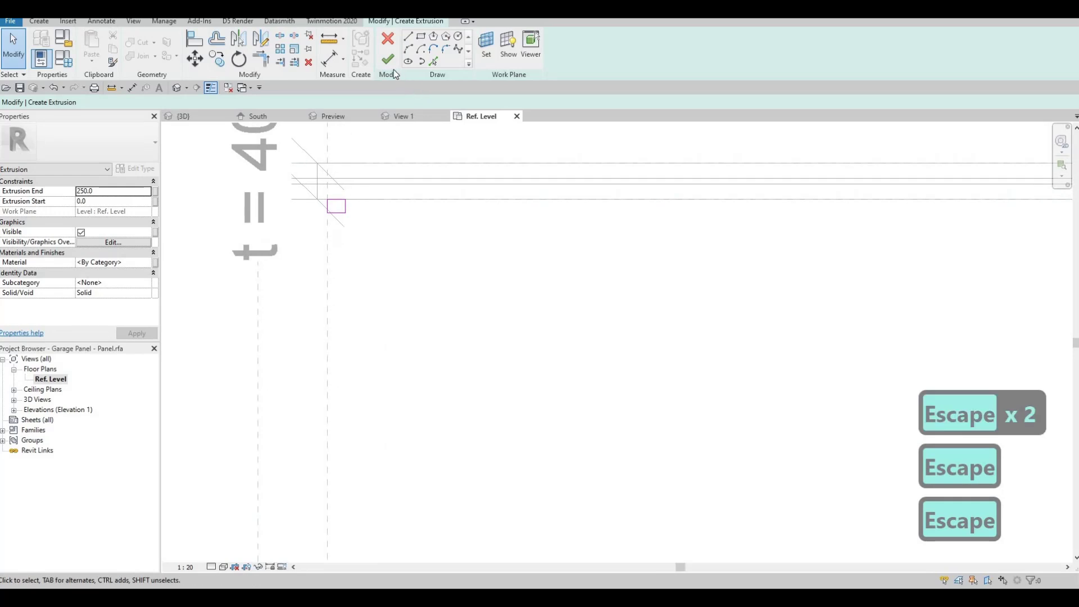
left_click(388, 60)
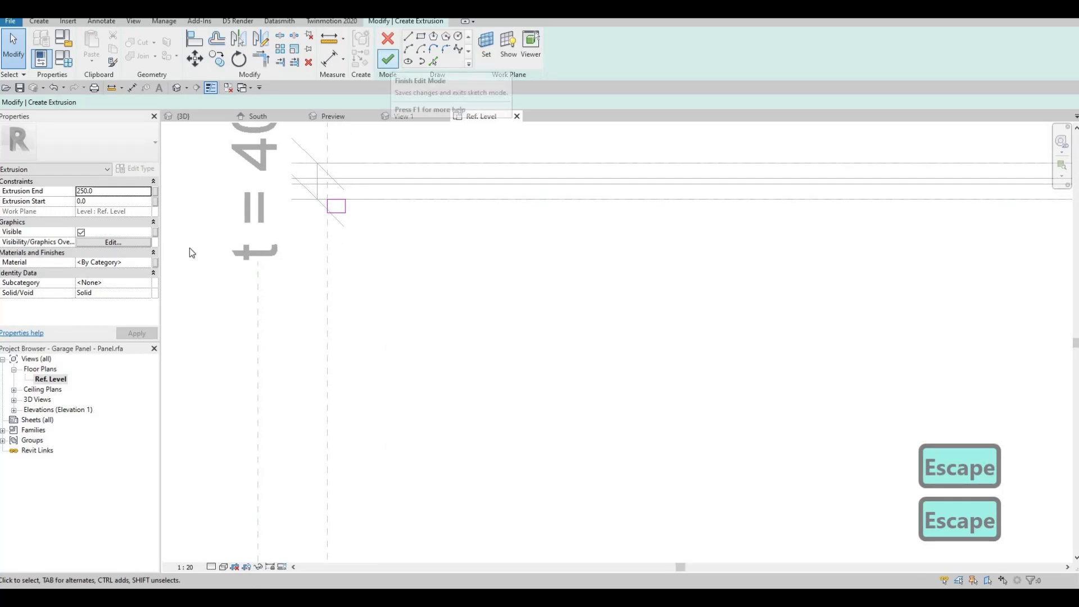
Step: Assign the Kerto S LVL material from the AEC Wood library to the new batten extrusion
left_click(150, 262)
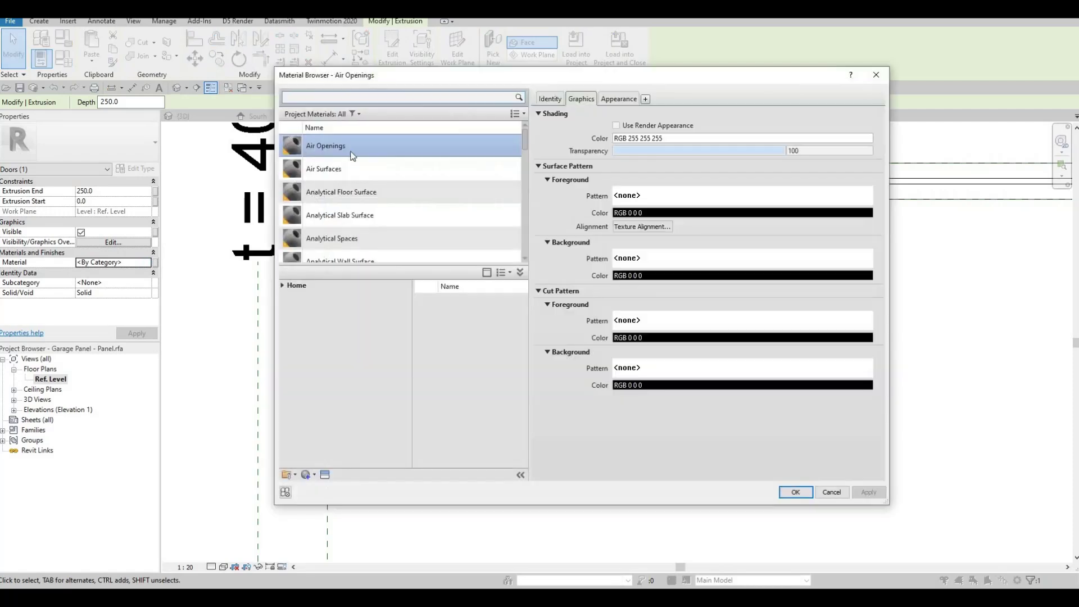
left_click(292, 285)
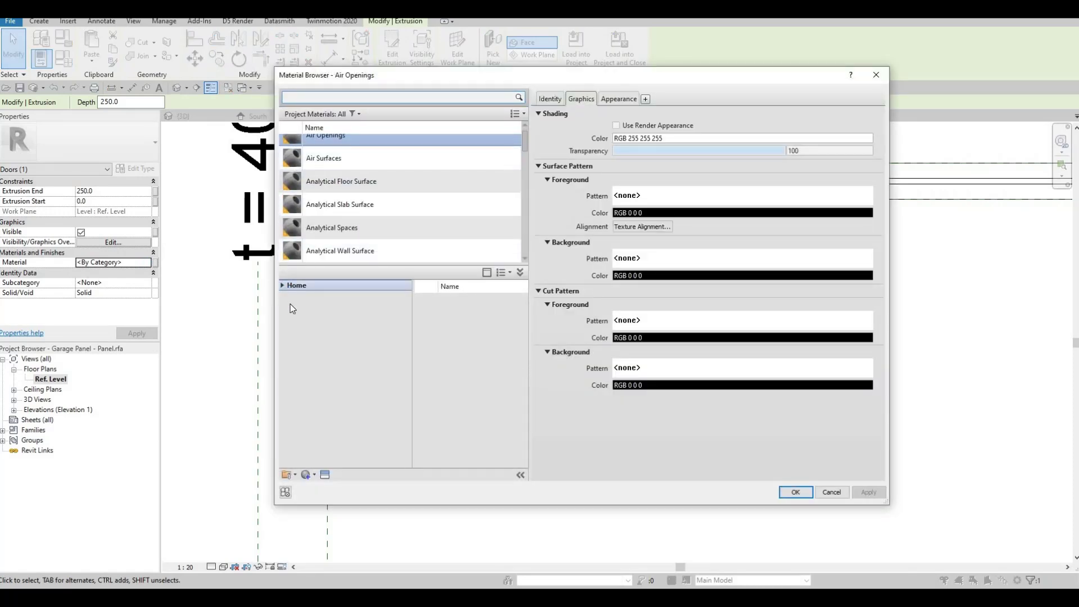
double_click(289, 307)
scroll(307, 463, "down", 1)
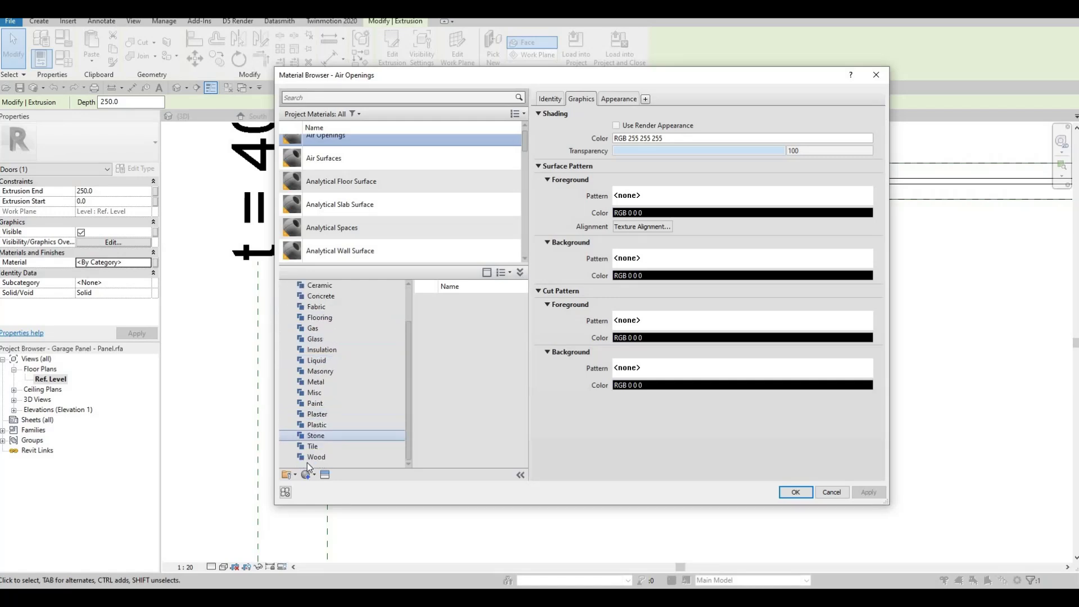
left_click(329, 455)
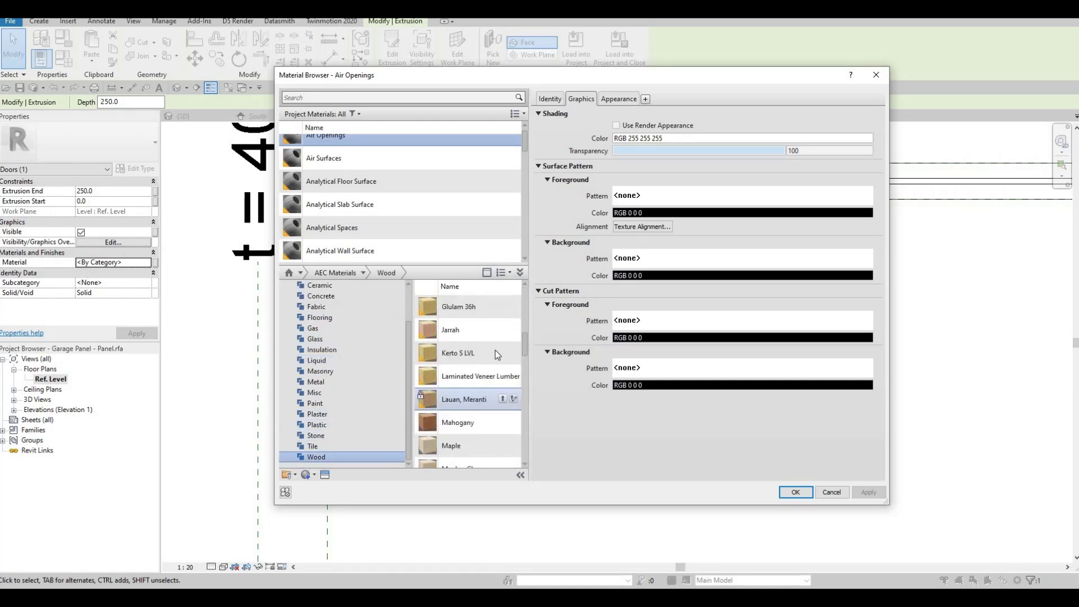
mouse_move(503, 330)
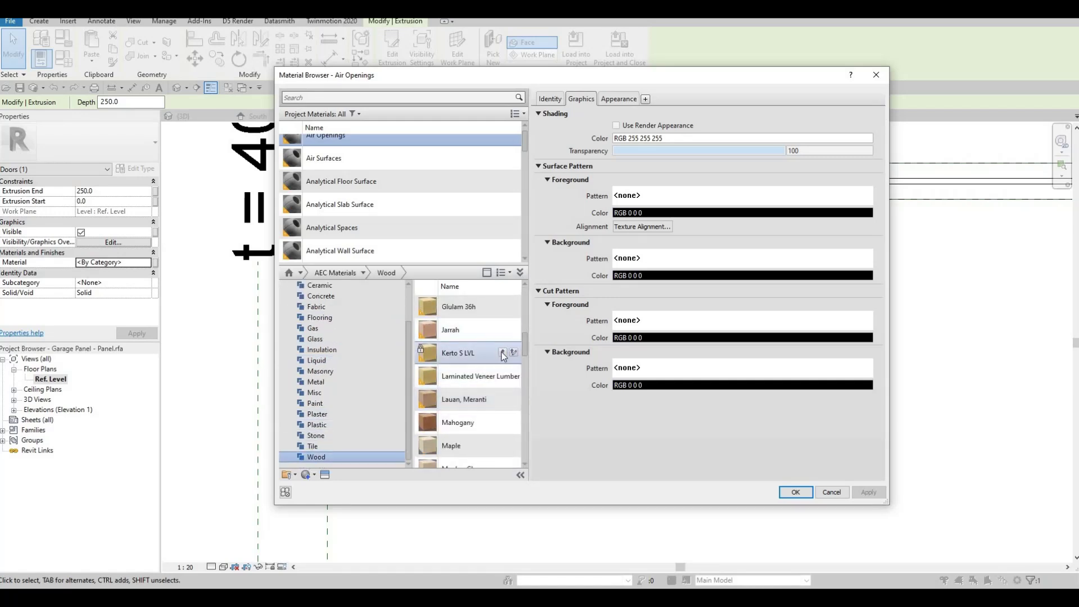
left_click(502, 352)
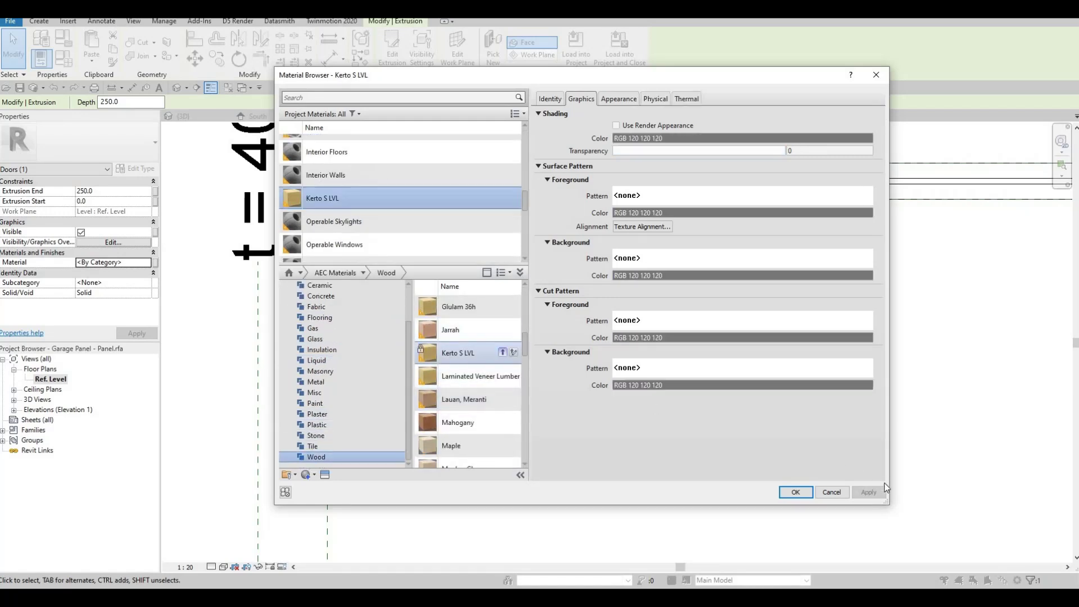
left_click(795, 492)
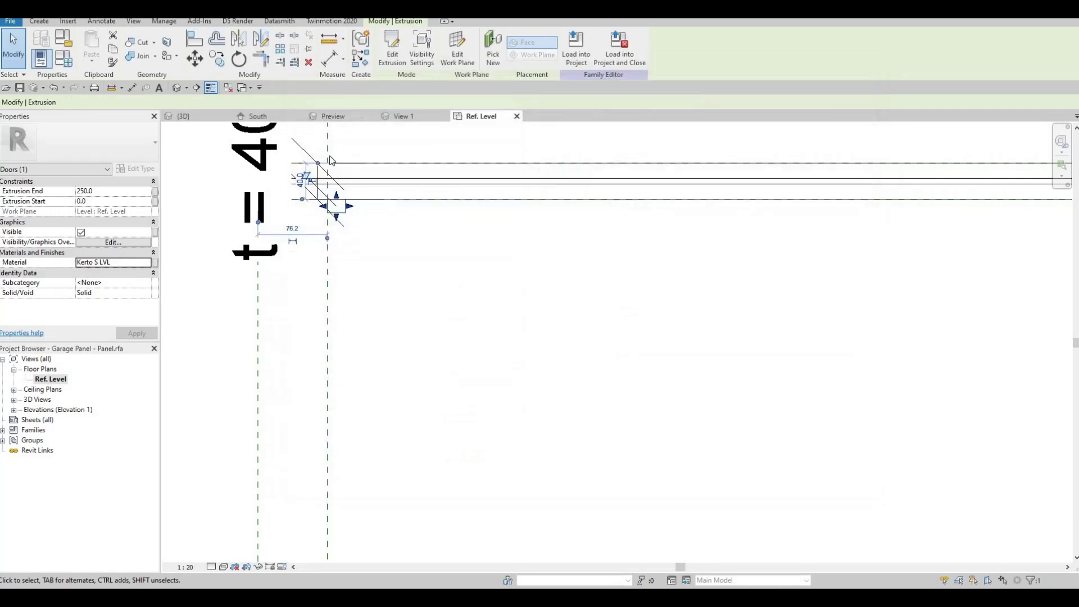
Step: Align the top of the batten with the panel's top face in the 3D view
left_click(177, 89)
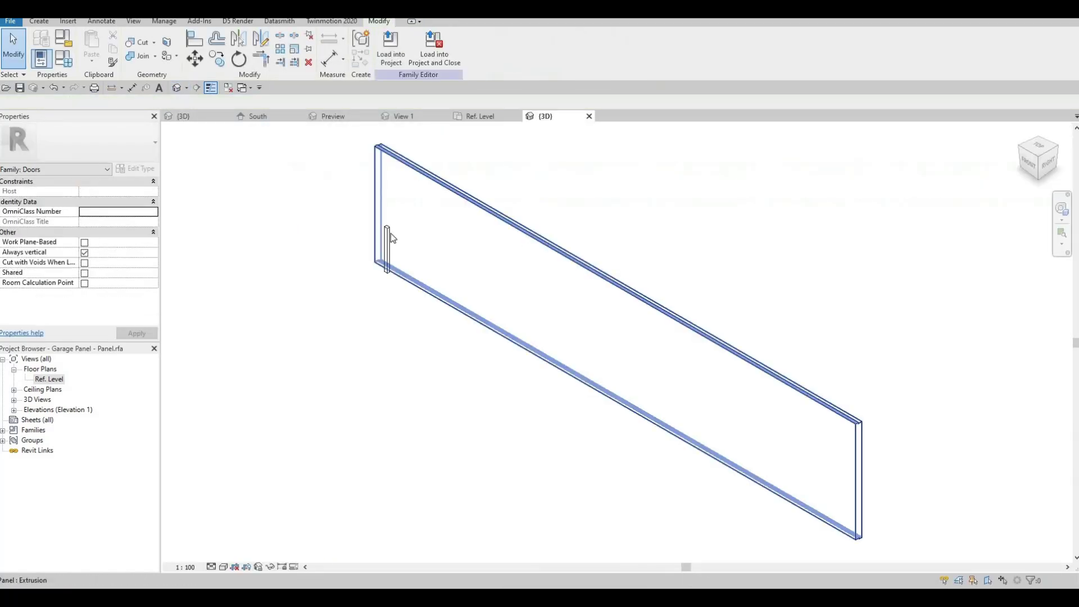
scroll(378, 205, "up", 2)
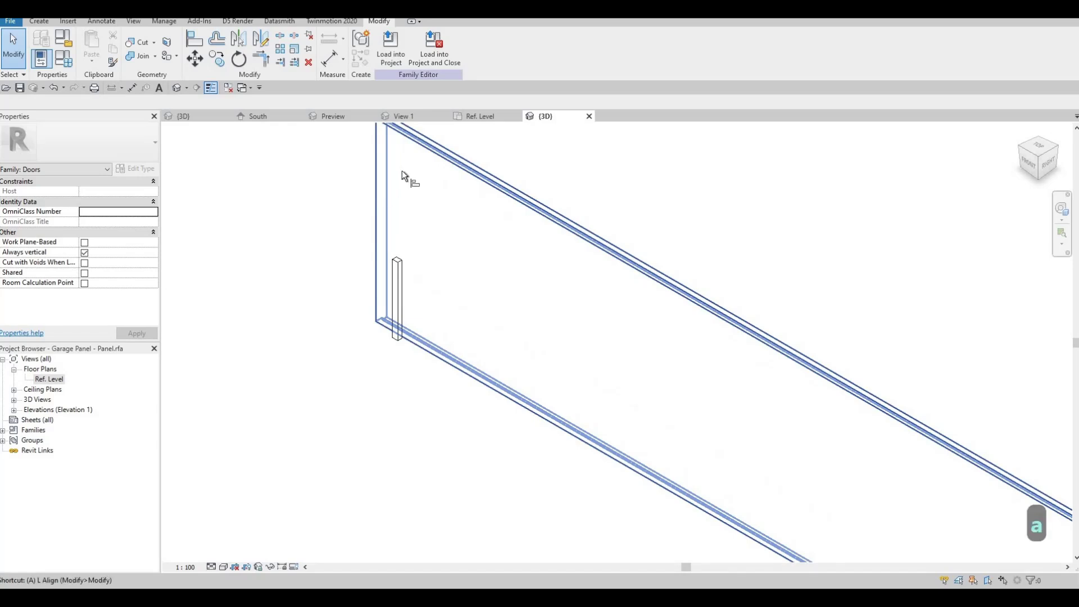
key("a")
key("l")
left_click(409, 245)
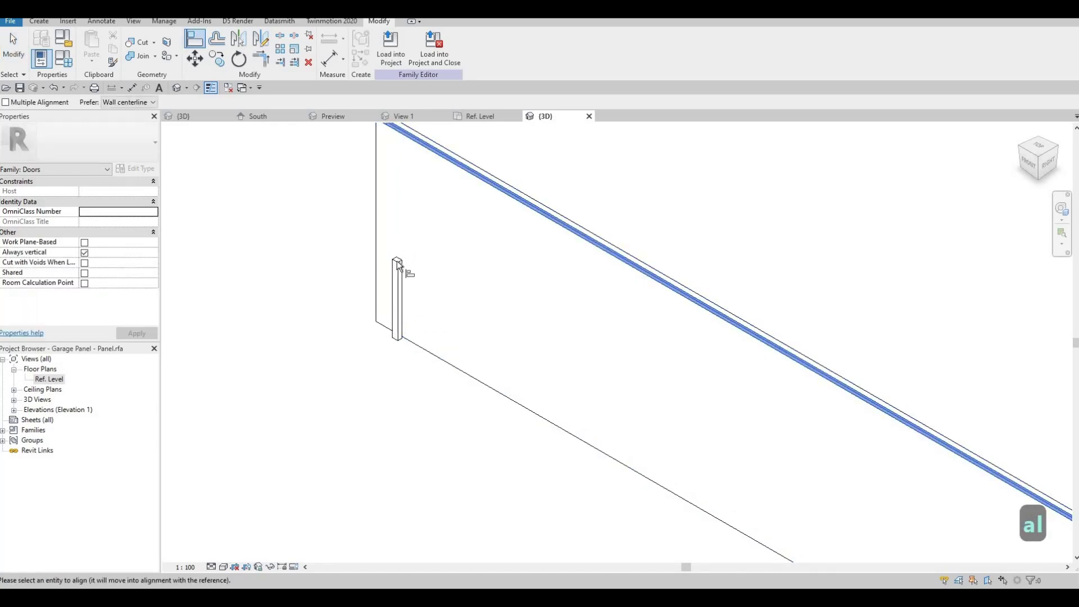
left_click(396, 260)
key("Escape")
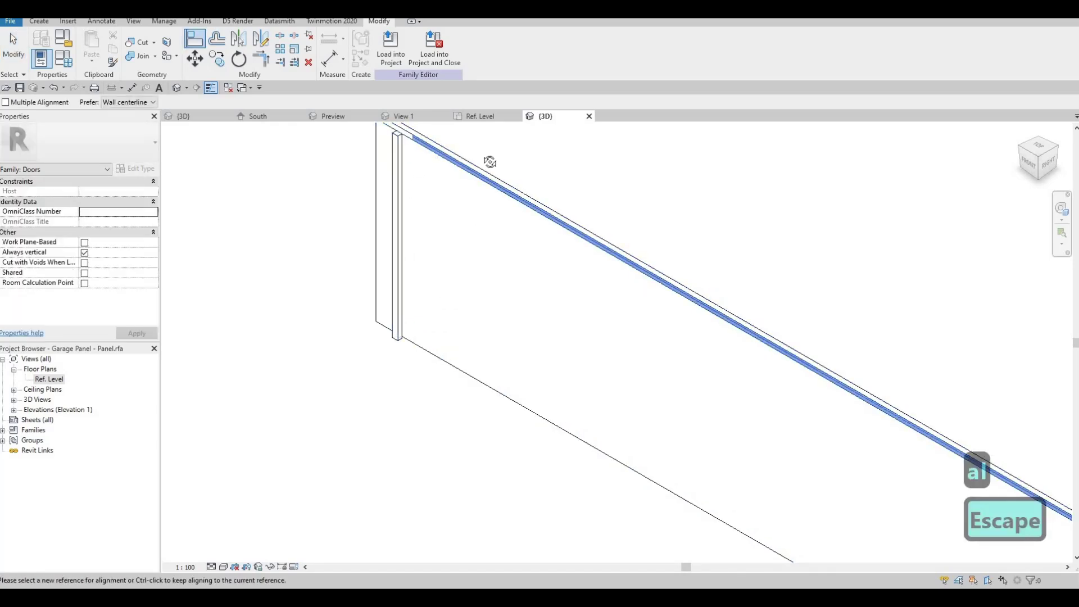
Step: Align the bottom of the batten with the panel's bottom face
middle_click_drag(489, 168, 446, 148, "shift")
key("Tab")
key("Escape")
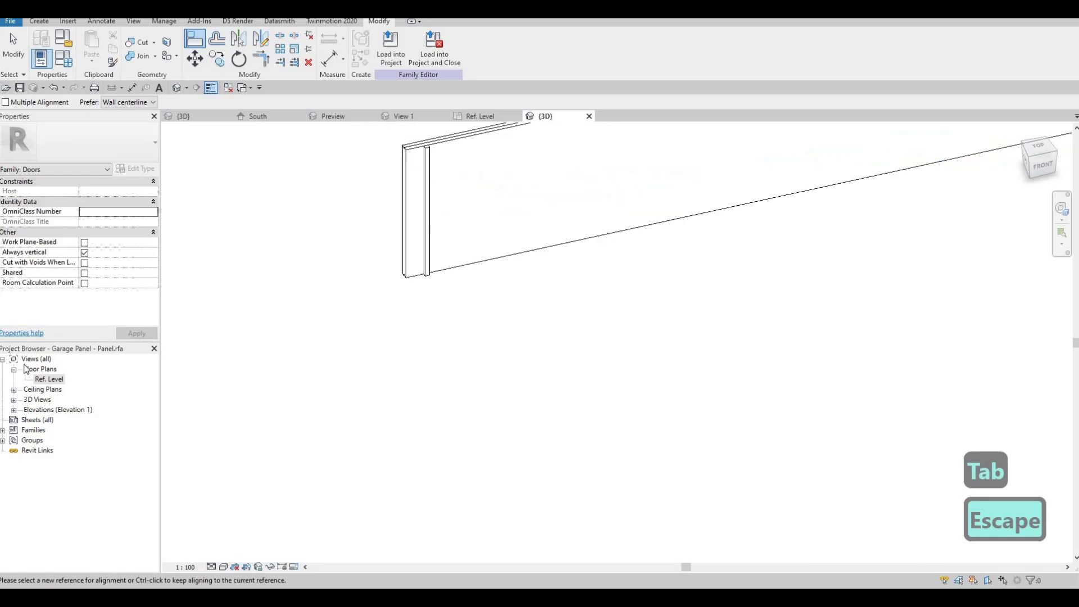
Step: Array the batten linearly along the panel in plan as 40 grouped items, placing the last at the right inner reference plane
left_click(488, 117)
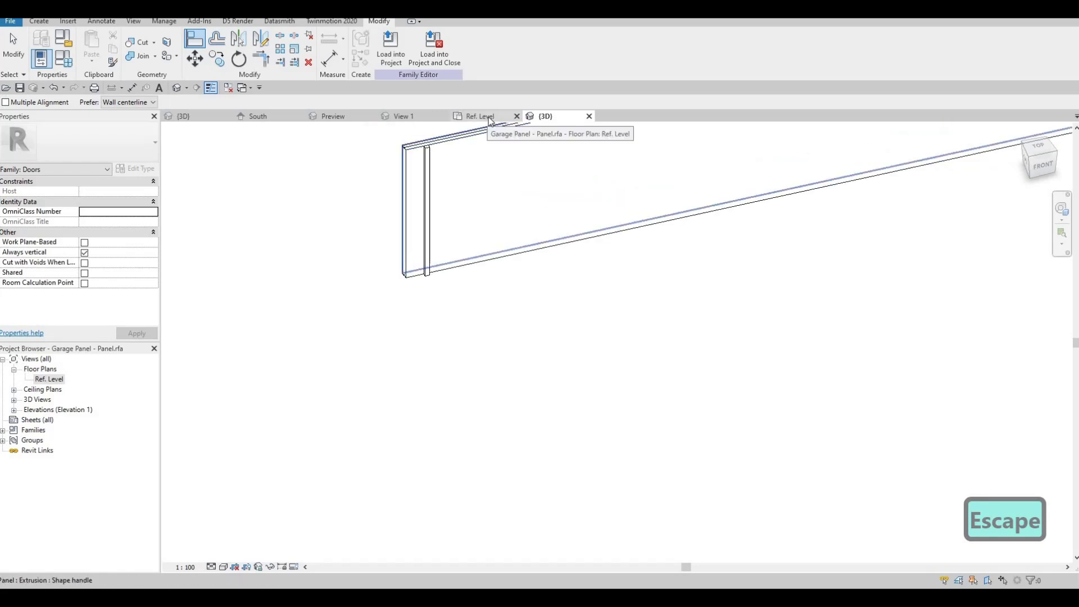
key("Escape")
key("Escape")
left_click(345, 215)
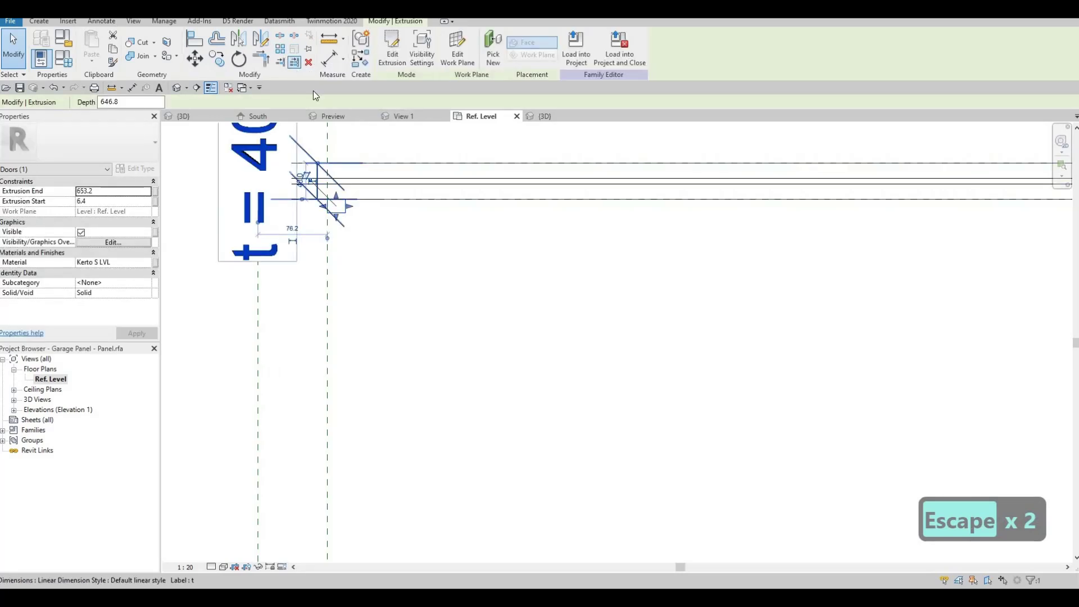
left_click(280, 51)
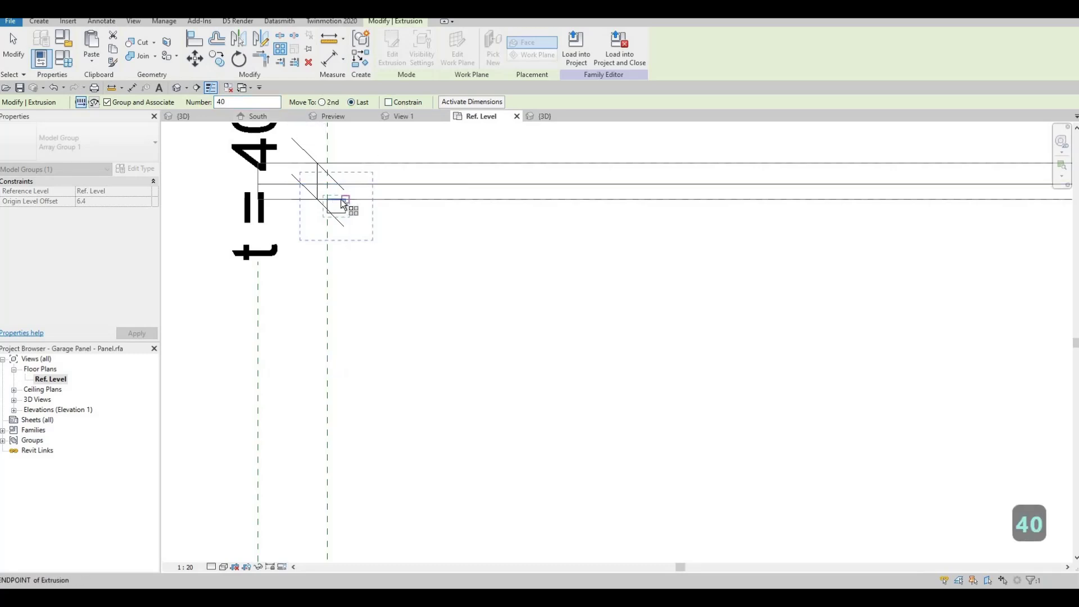
left_click(443, 191)
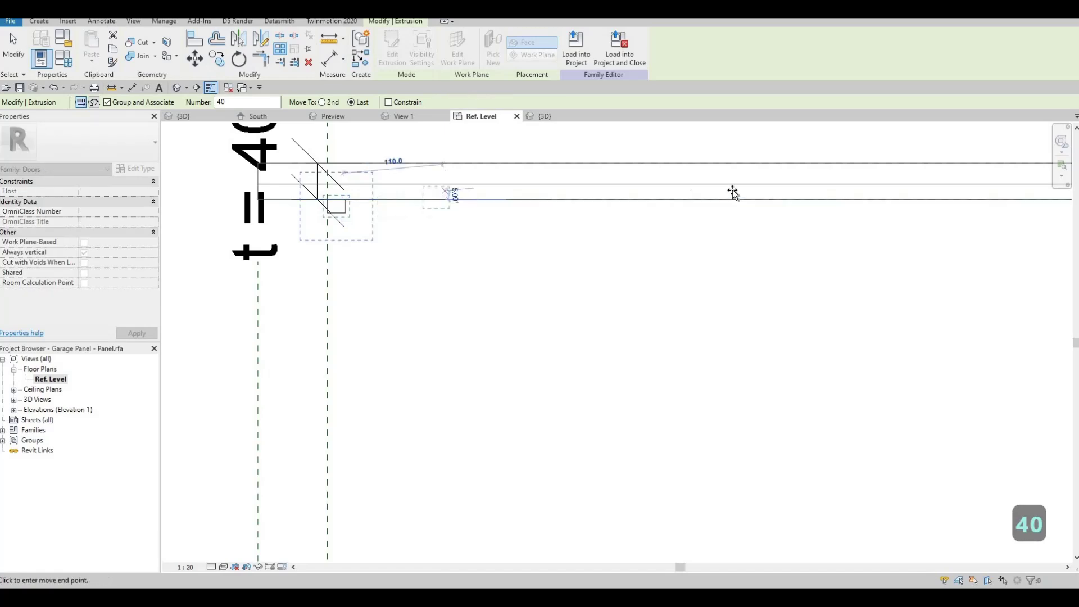
scroll(631, 243, "down", 3)
scroll(710, 247, "up", 4)
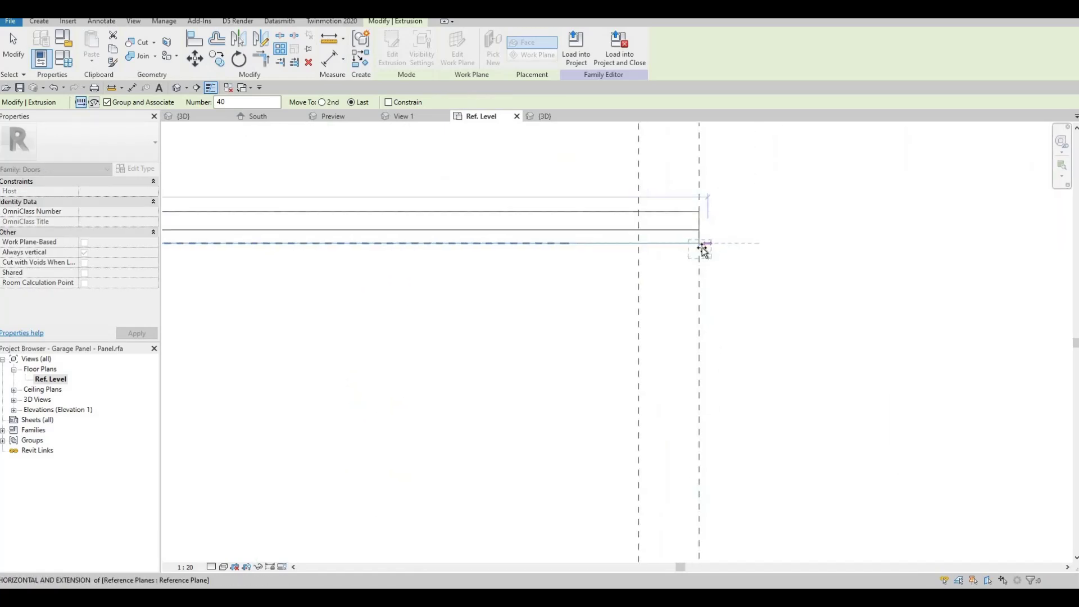
scroll(862, 281, "down", 3)
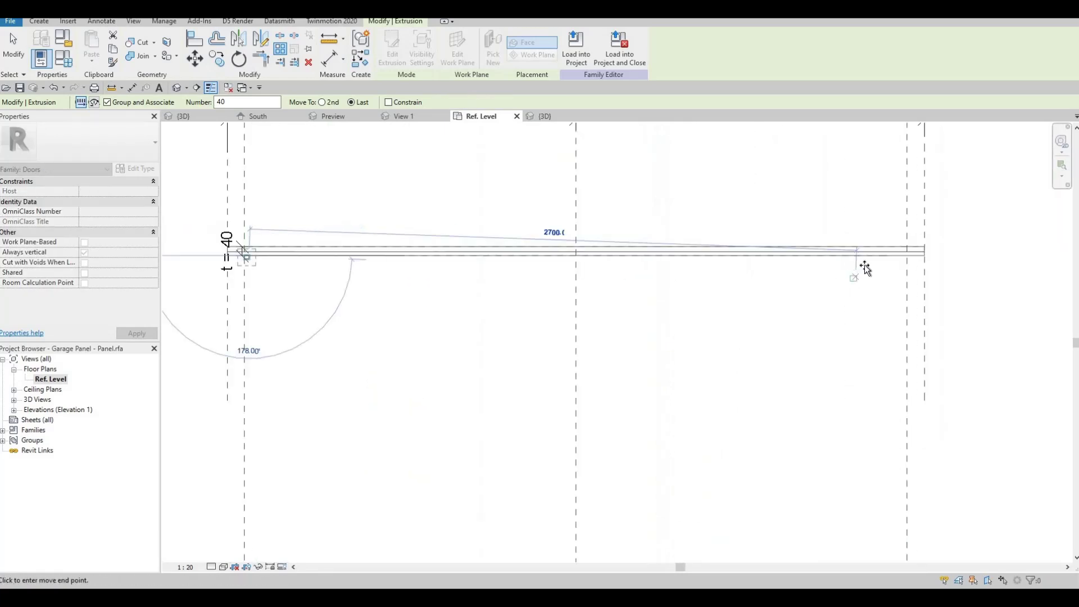
left_click(865, 270)
scroll(891, 261, "up", 5)
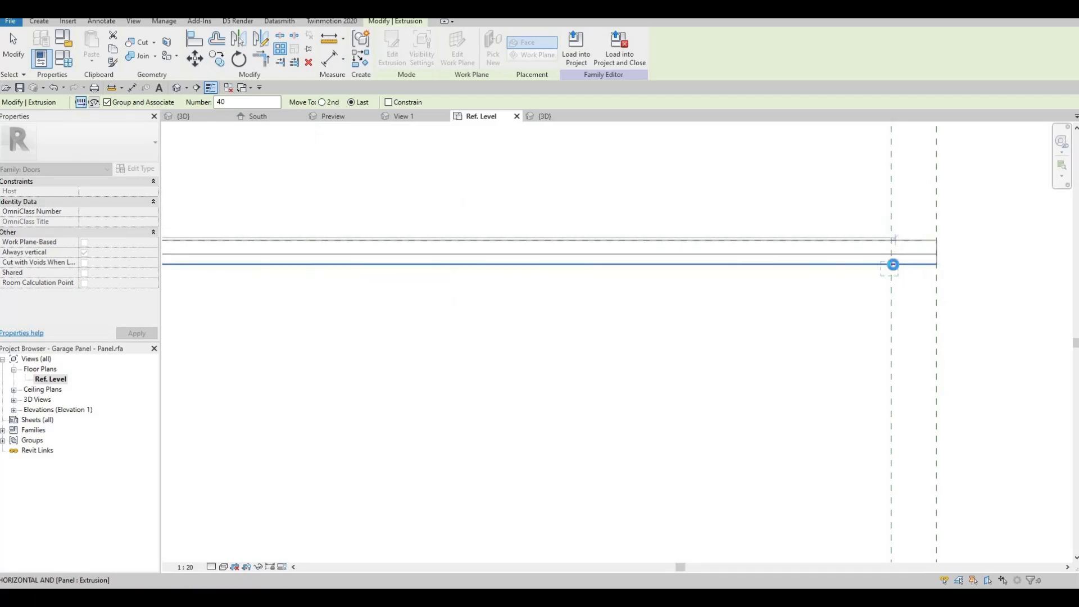
left_click(846, 290)
scroll(794, 299, "down", 4)
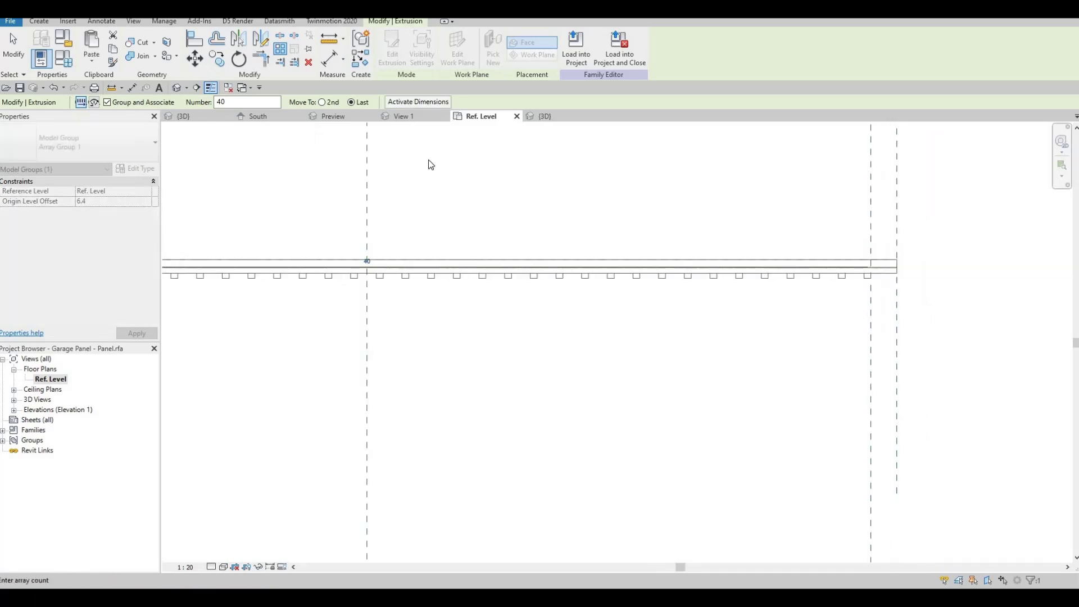
Step: Examine the arrayed battens across the whole panel in the 3D view
left_click(544, 119)
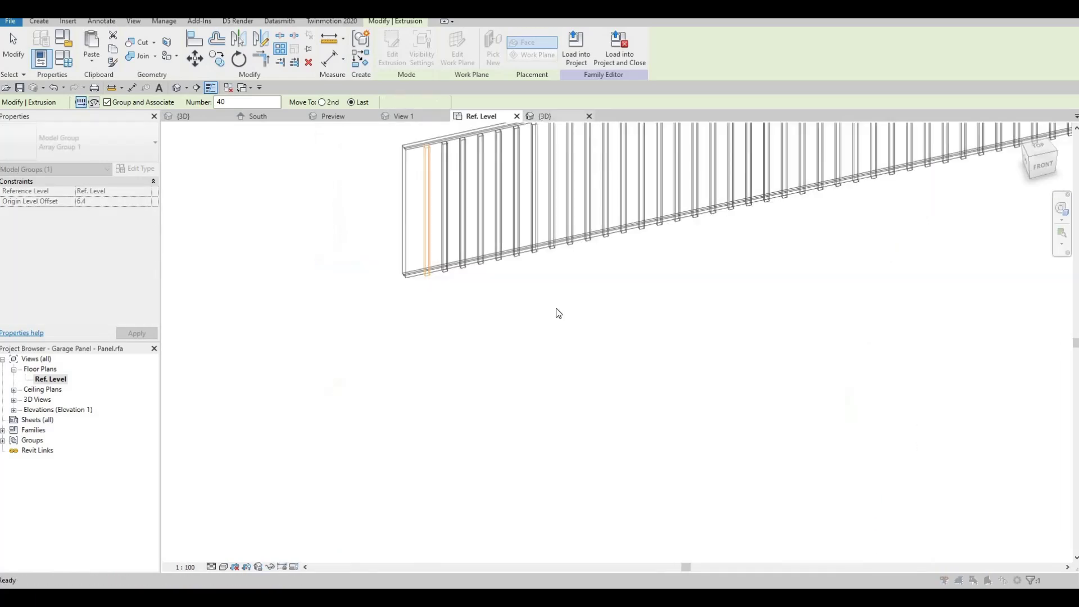
key("Return")
middle_click_drag(470, 320, 569, 267, "shift")
middle_click_drag(559, 318, 534, 308, "shift")
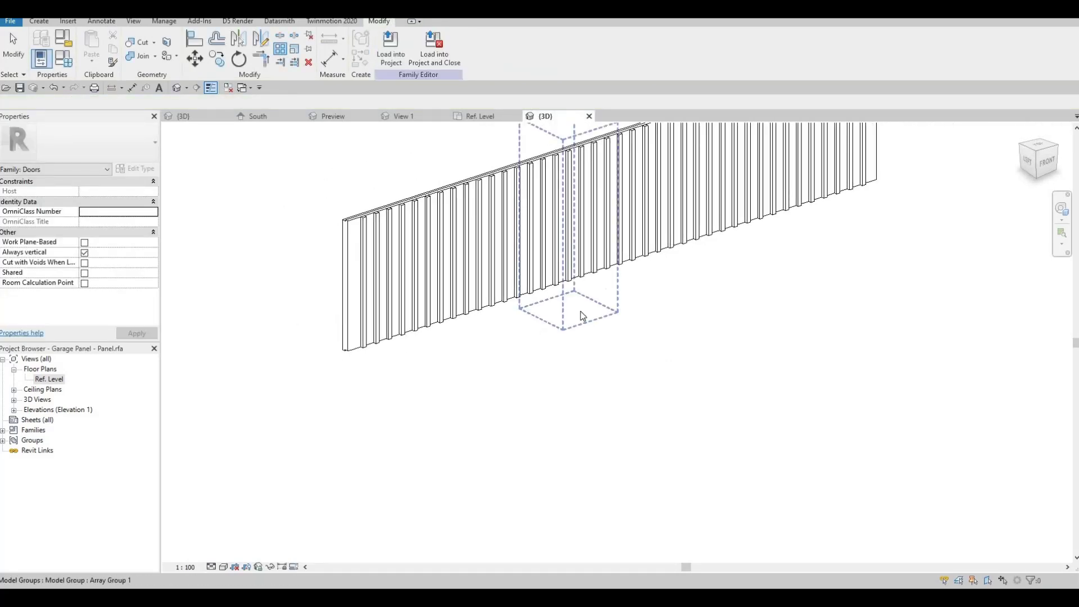
scroll(578, 168, "down", 5)
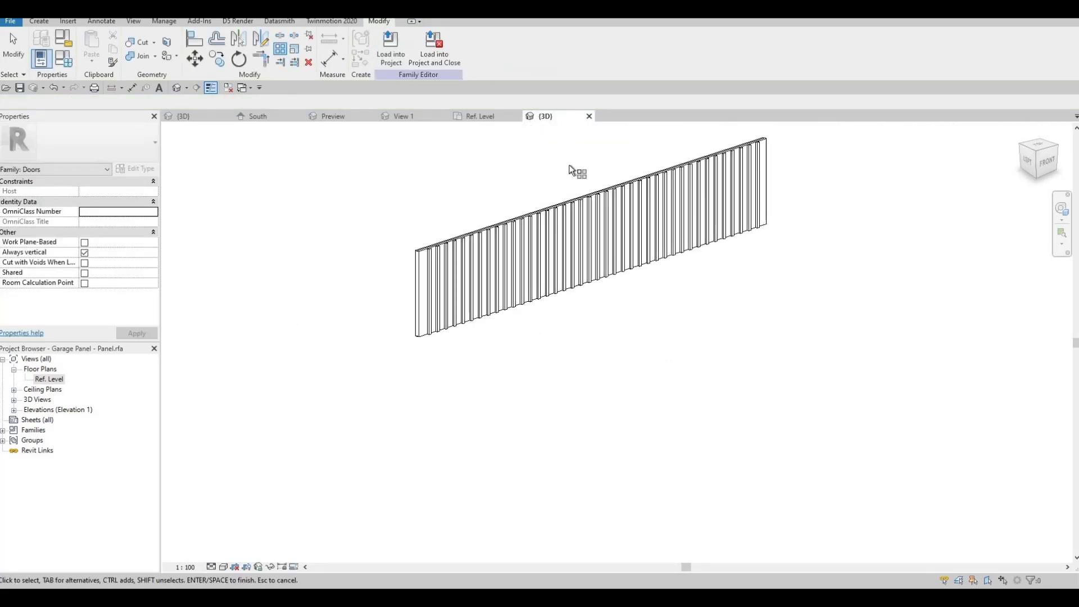
Step: Load the panel family into M_Door-Garage-Embossed_Panel.0001.rfa and close it without saving, overwriting the existing version and its parameter values
left_click(424, 60)
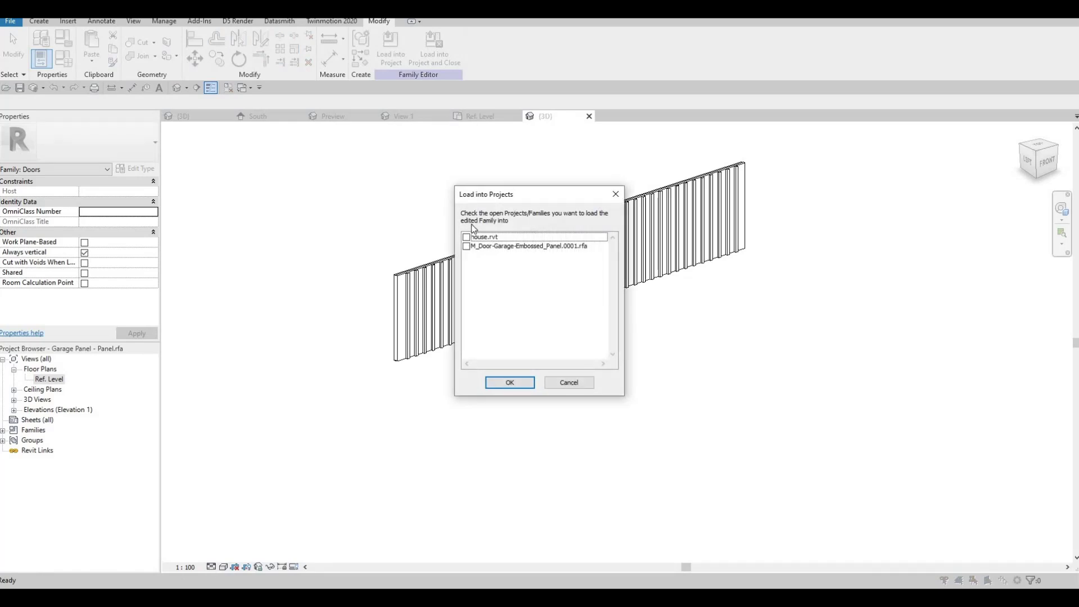
key("Escape")
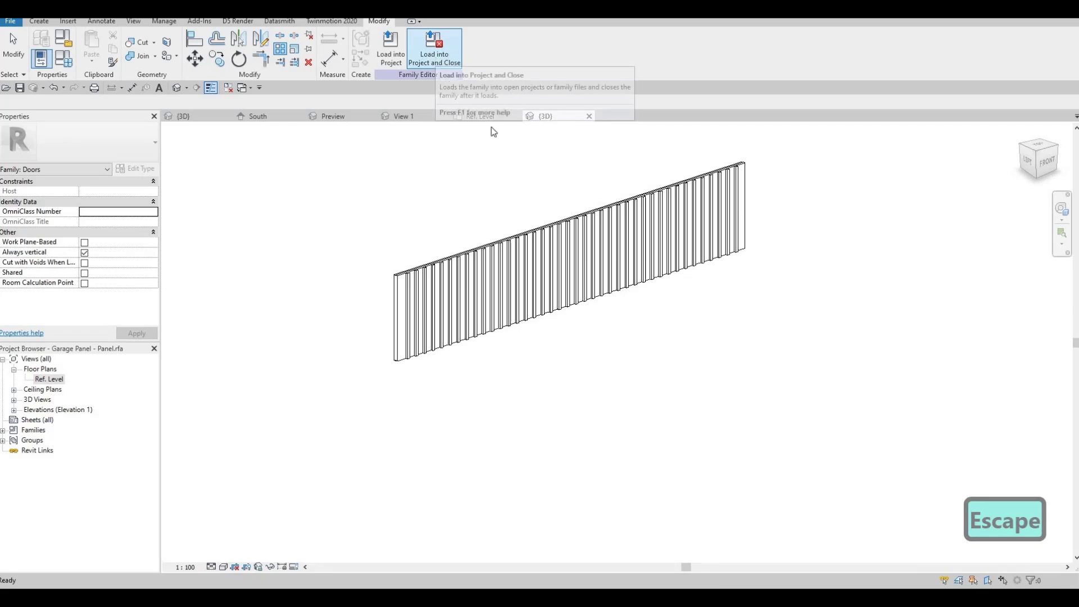
left_click(434, 56)
left_click(467, 246)
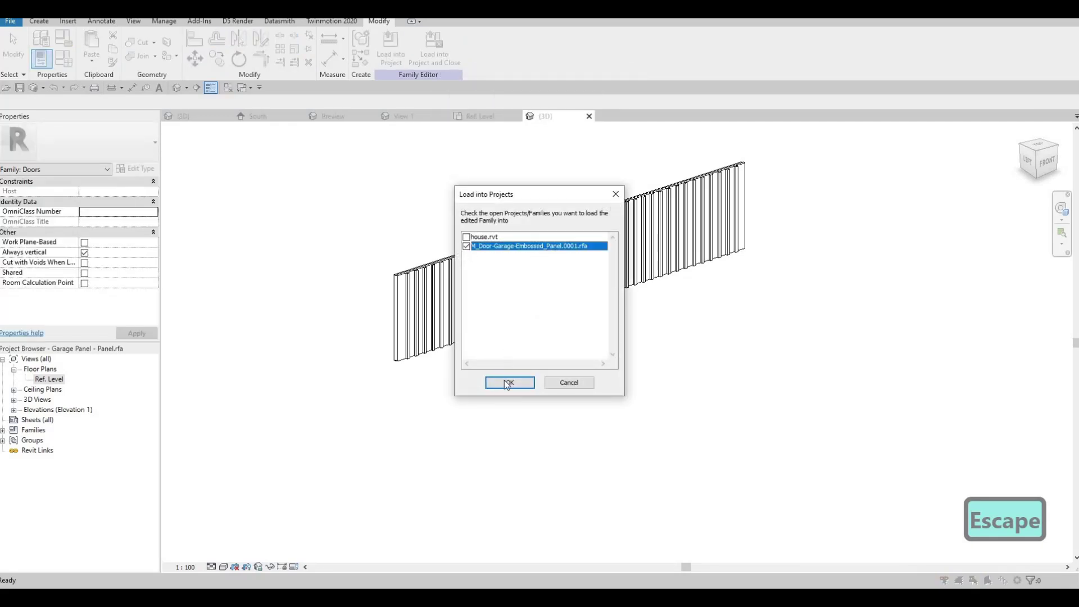
left_click(508, 383)
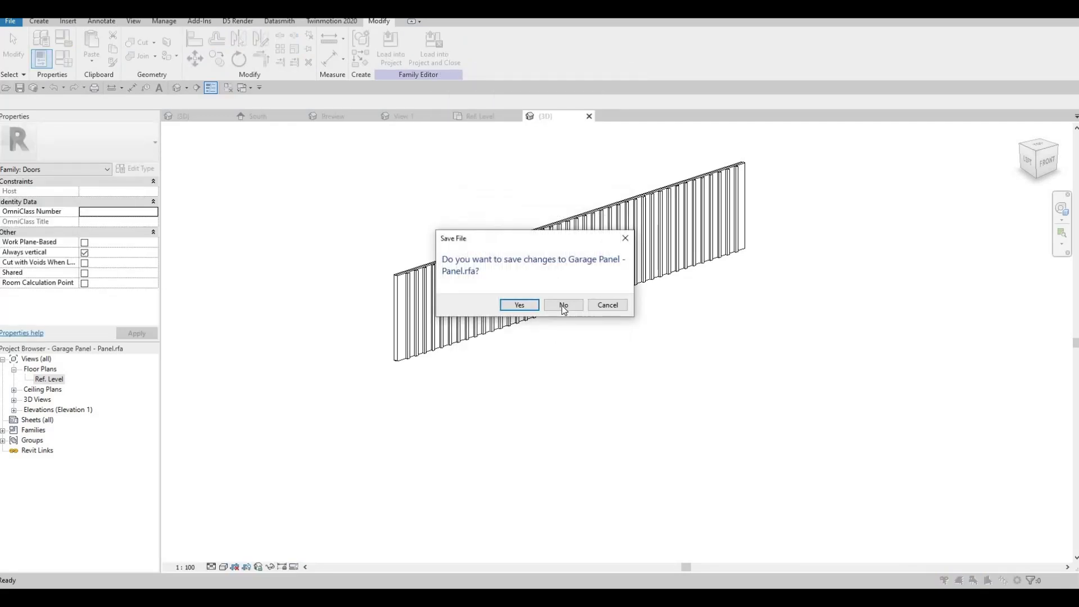
left_click(561, 305)
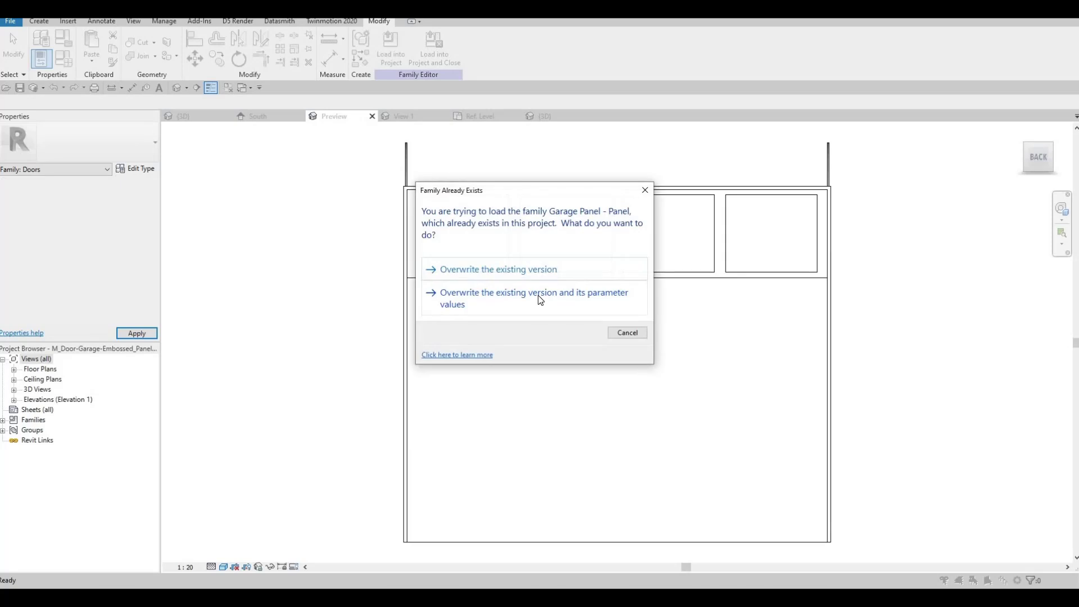
left_click(537, 295)
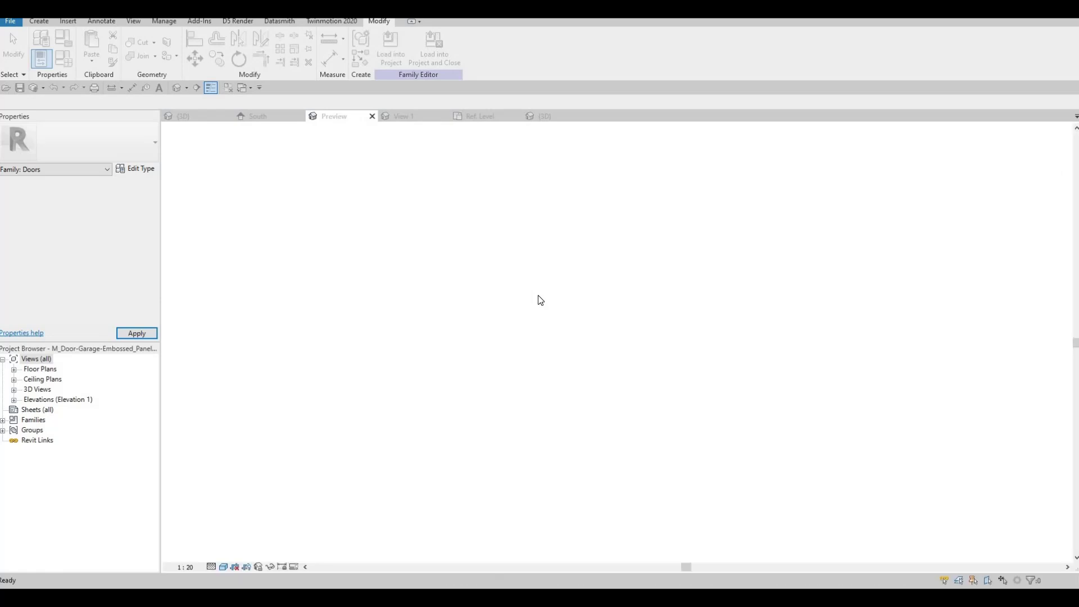
Step: Open the garage door family's 3D view and open its nested battened panel for editing
left_click(510, 268)
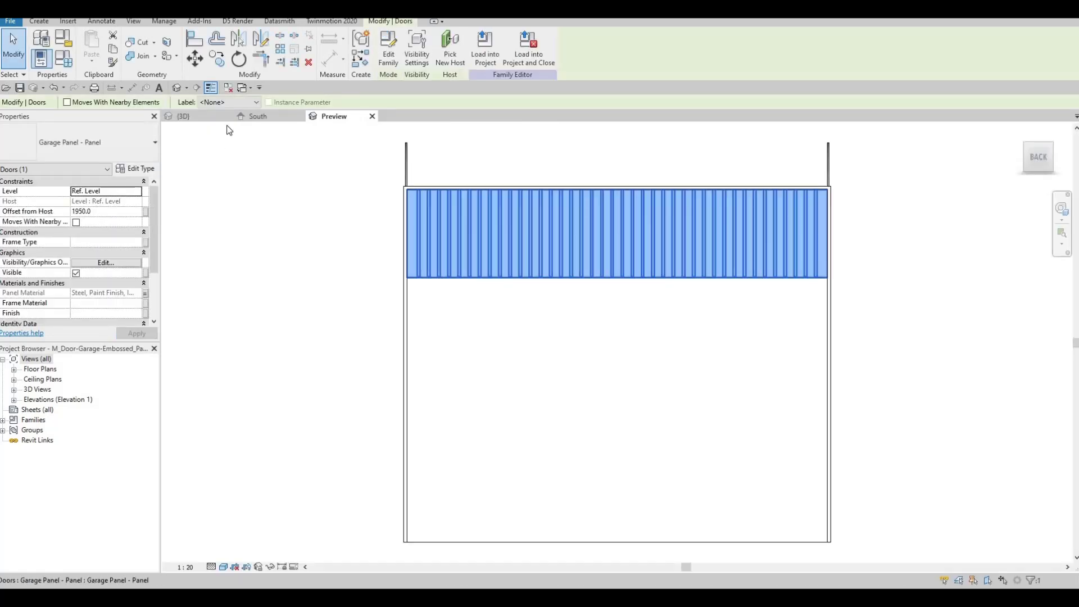
key("Escape")
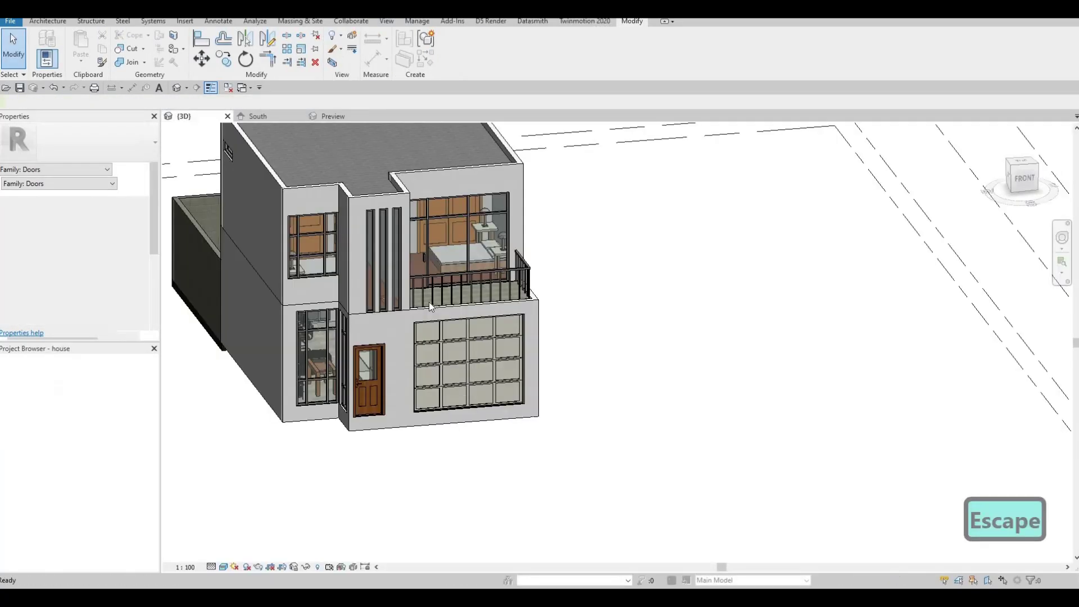
left_click(335, 115)
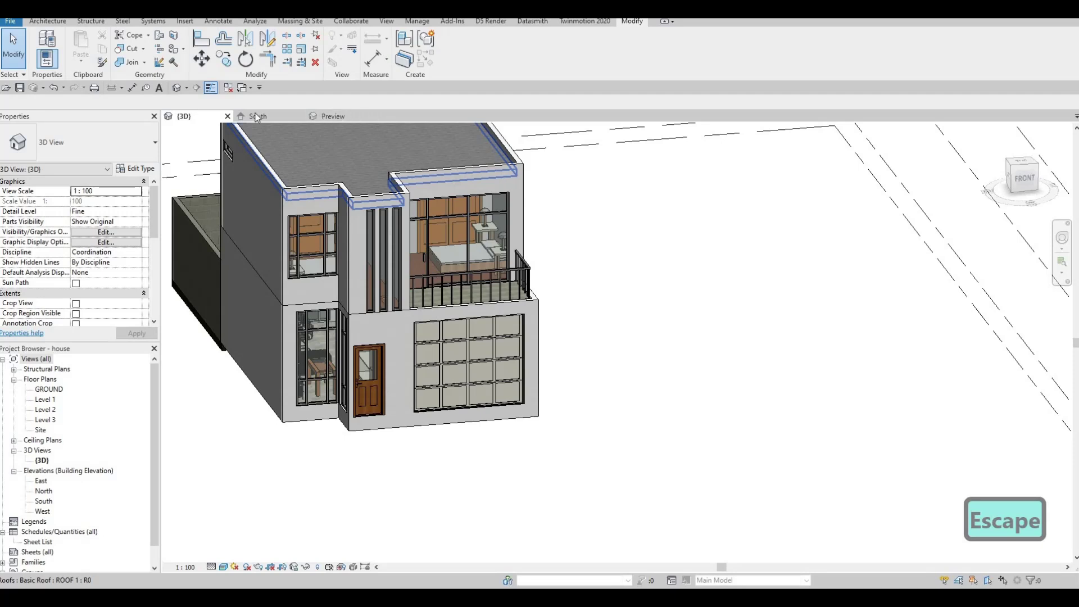
left_click(174, 89)
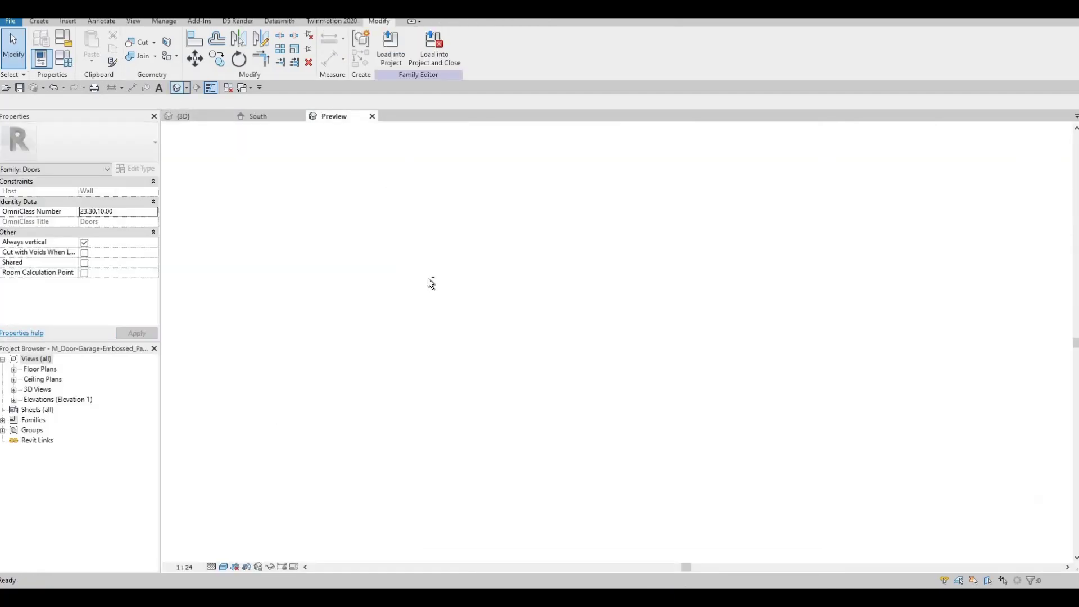
mouse_move(427, 279)
middle_mouse_down("shift")
mouse_move(546, 366)
mouse_move(706, 386)
mouse_move(494, 381)
mouse_move(534, 337)
mouse_move(437, 291)
middle_mouse_up("shift")
scroll(437, 291, "up", 3)
left_click(436, 292)
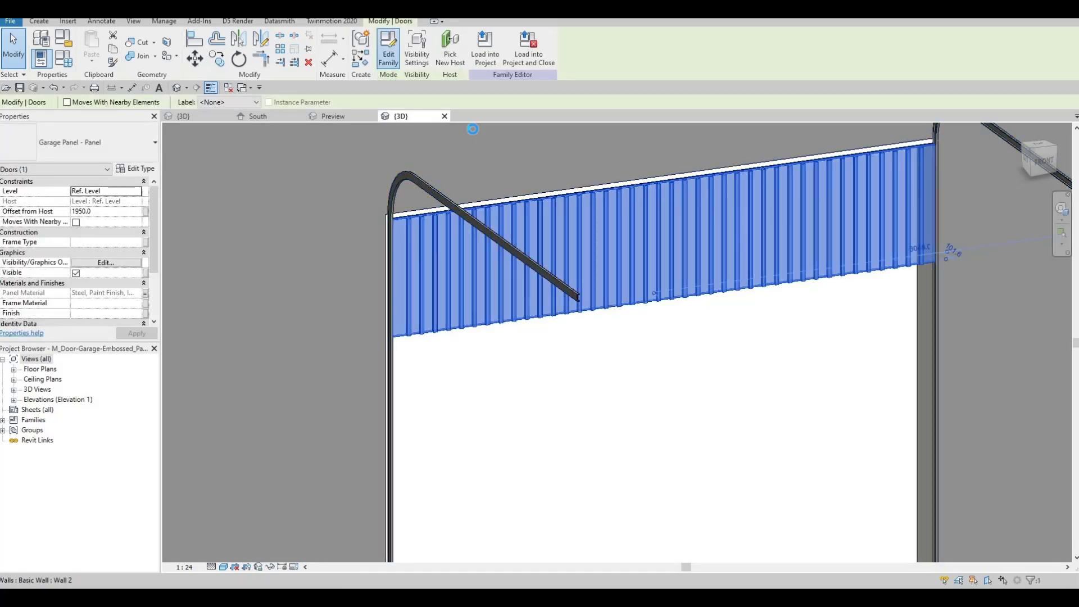
double_click(591, 266)
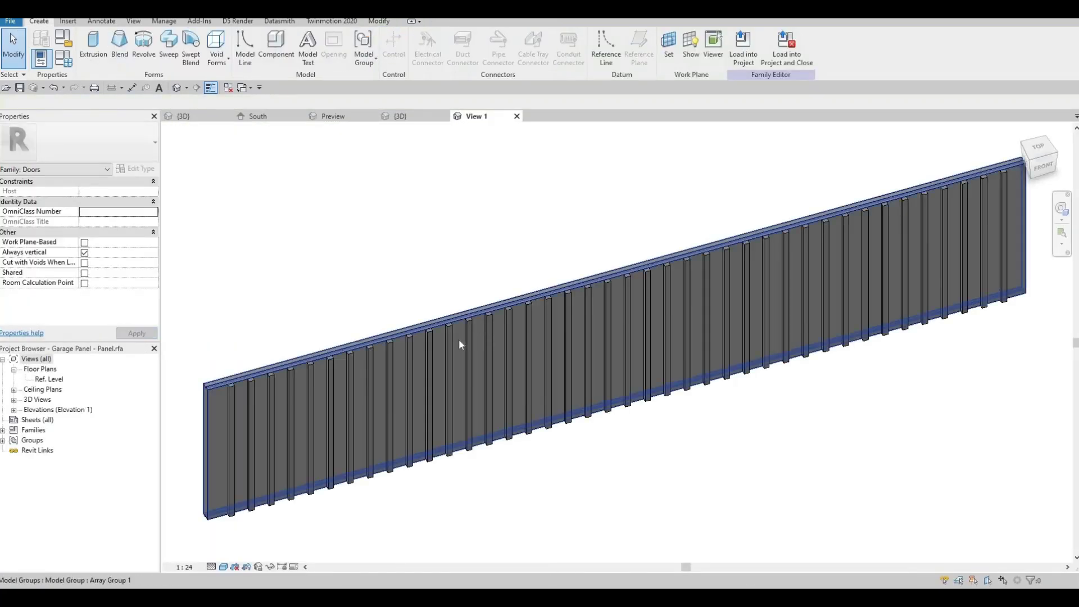
left_click(471, 338)
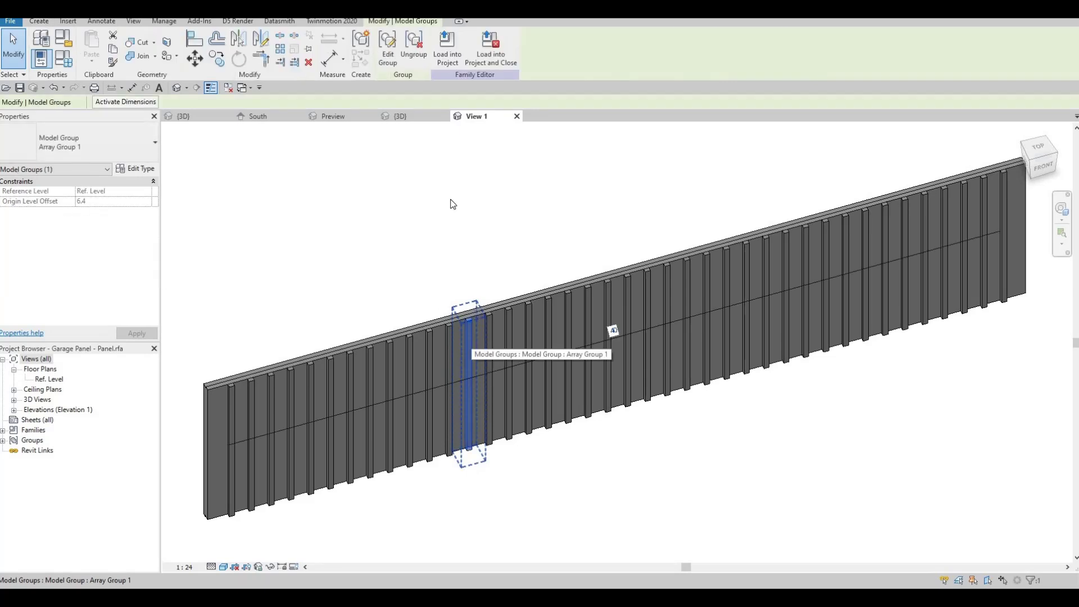
scroll(319, 407, "down", 2)
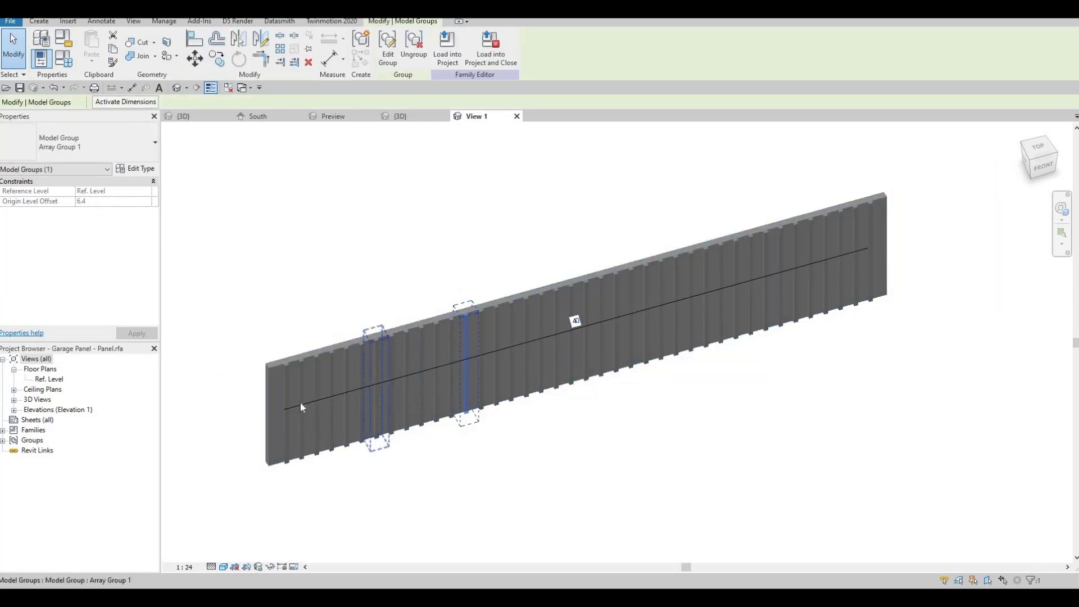
scroll(300, 399, "up", 1)
scroll(421, 390, "down", 1)
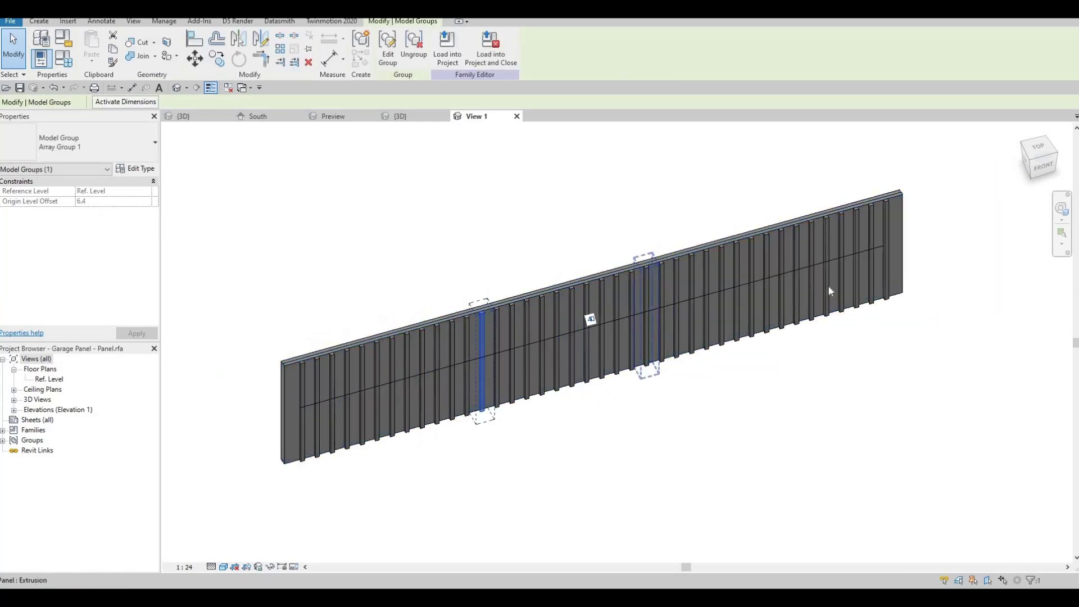
left_click(889, 261, "ctrl")
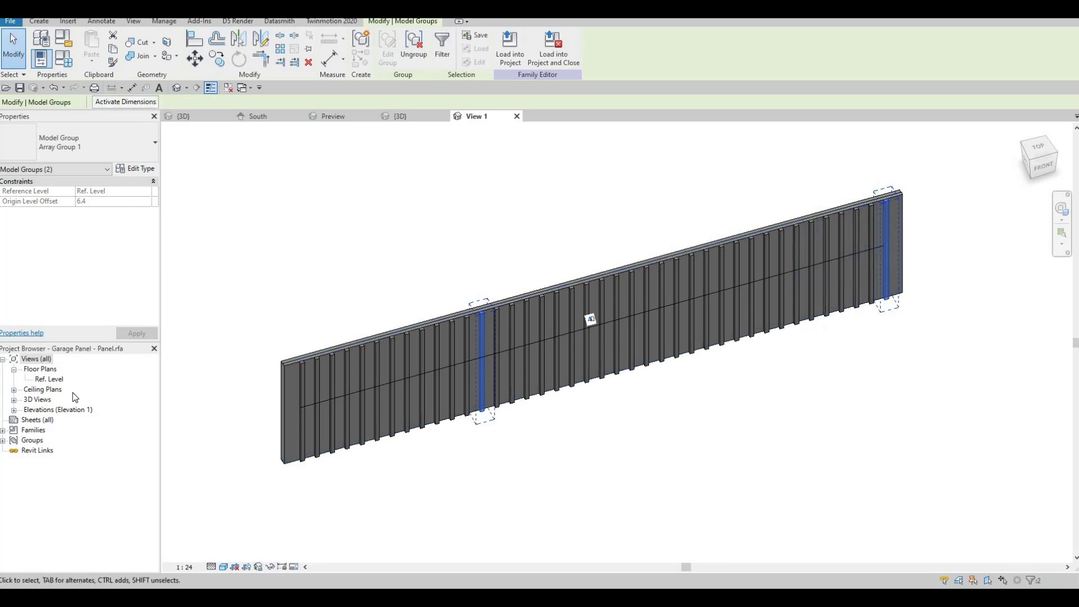
Step: In the Ref. Level plan, move the whole batten array from its outer edge to the panel's opposite face, removing the unsatisfied constraints
double_click(49, 379)
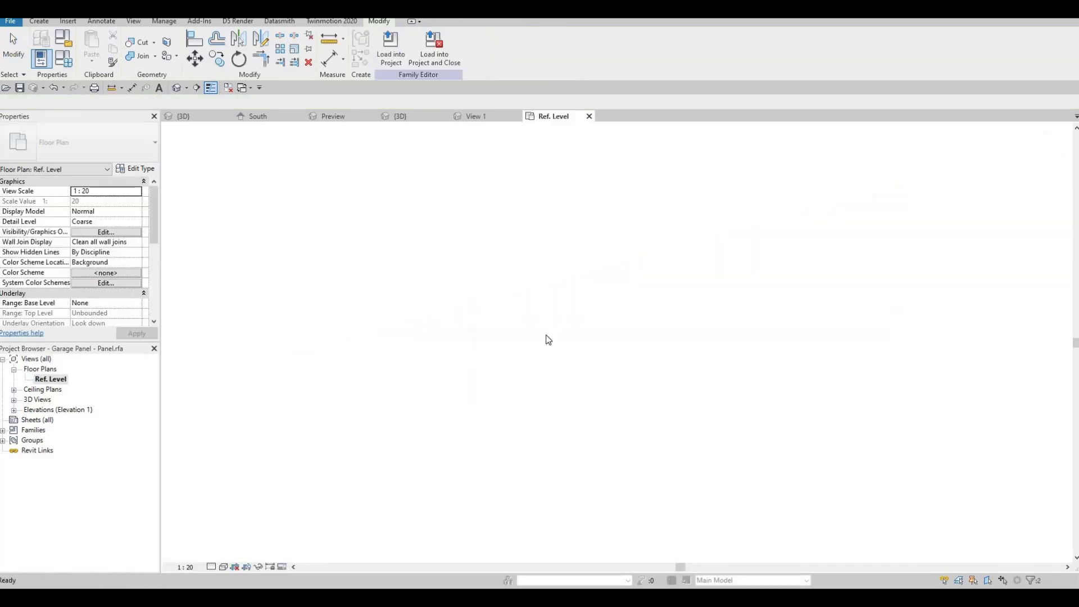
scroll(390, 308, "up", 6)
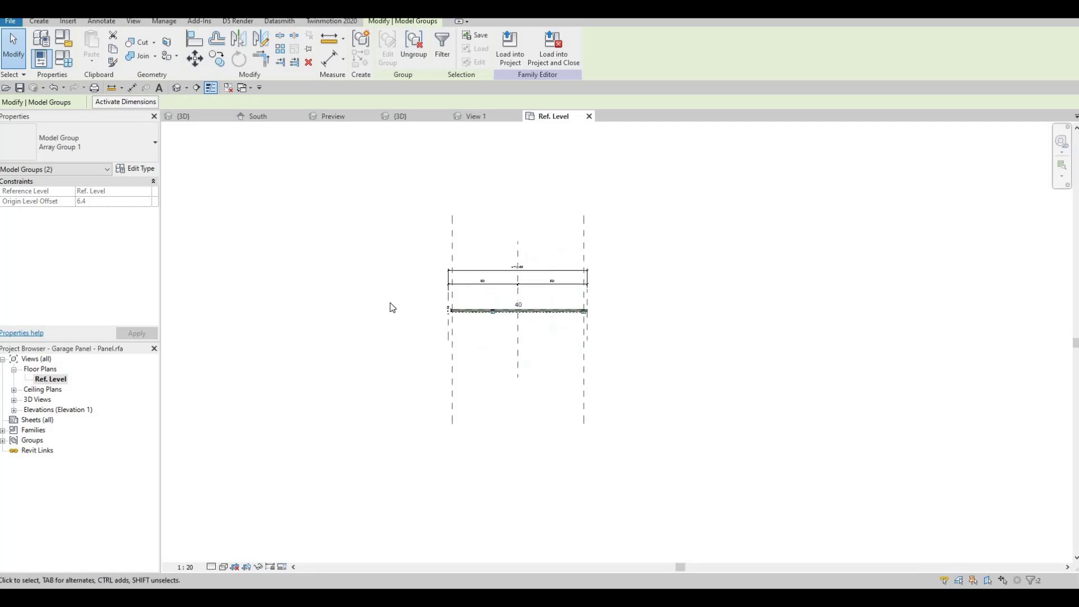
key("Escape")
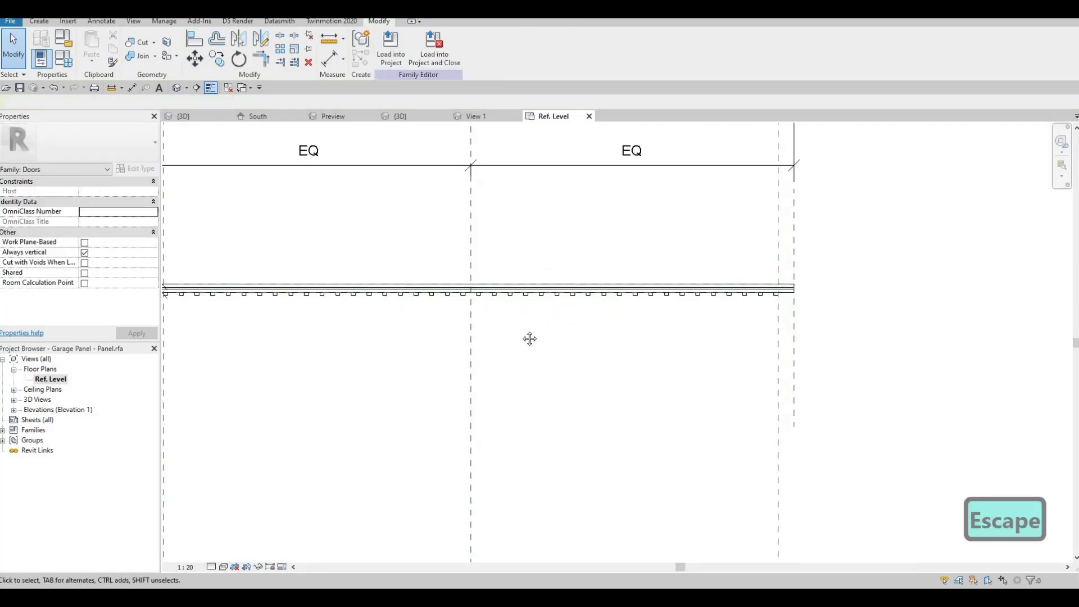
middle_click_drag(529, 338, 742, 353)
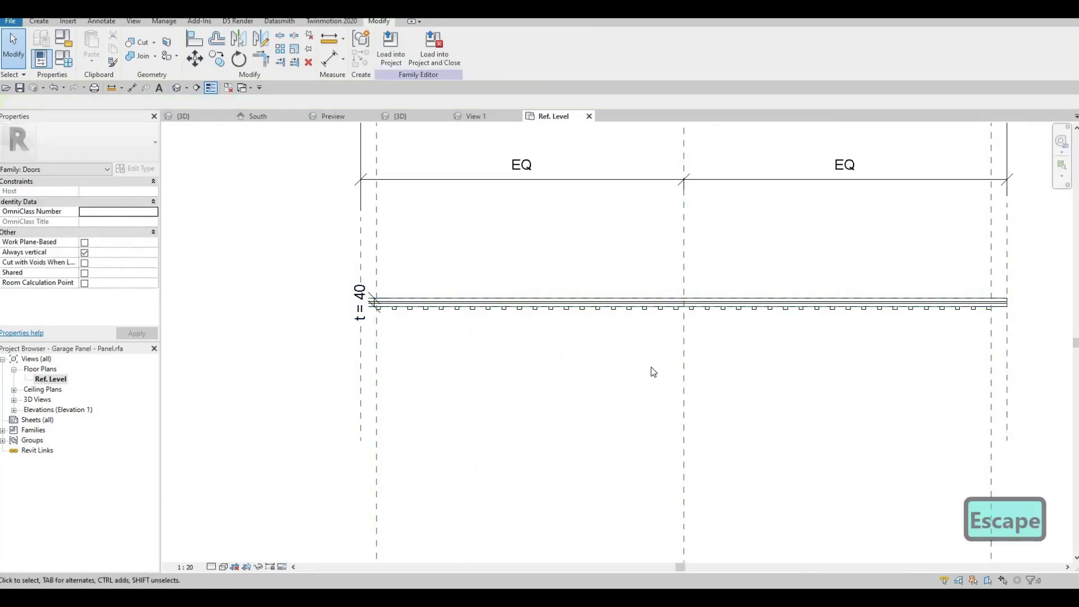
left_click_drag(330, 299, 1019, 364)
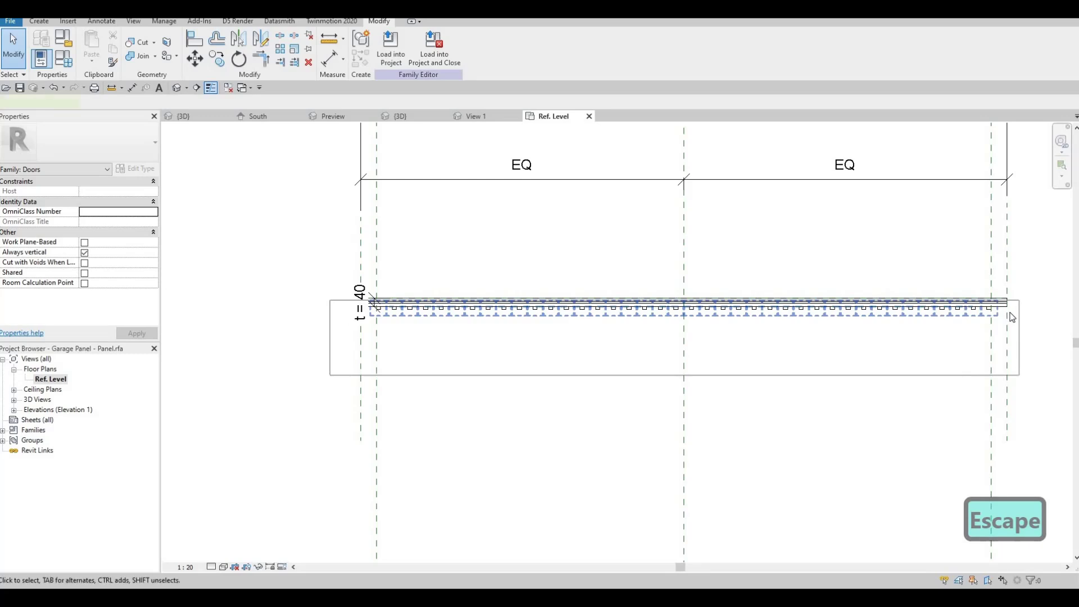
left_click_drag(1012, 318, 1012, 318)
key("m")
key("v")
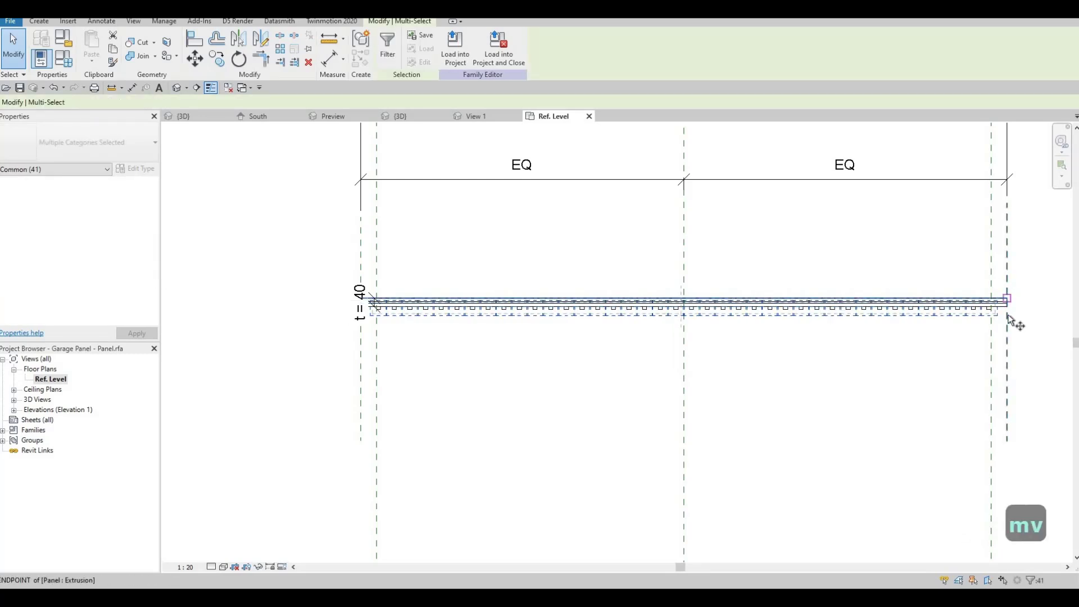
scroll(961, 371, "up", 4)
left_click(946, 370)
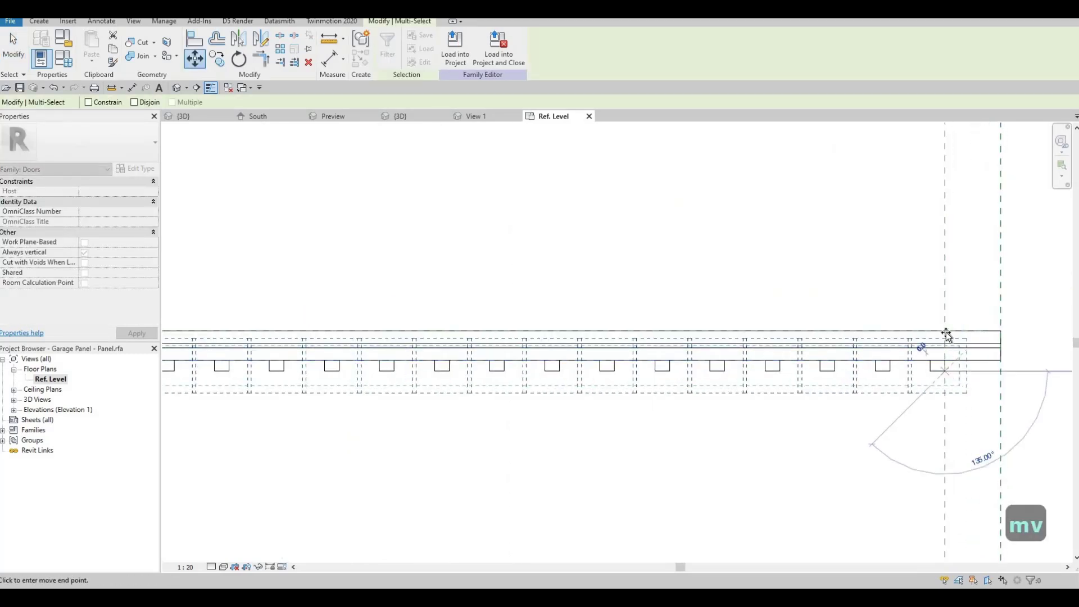
left_click(945, 334)
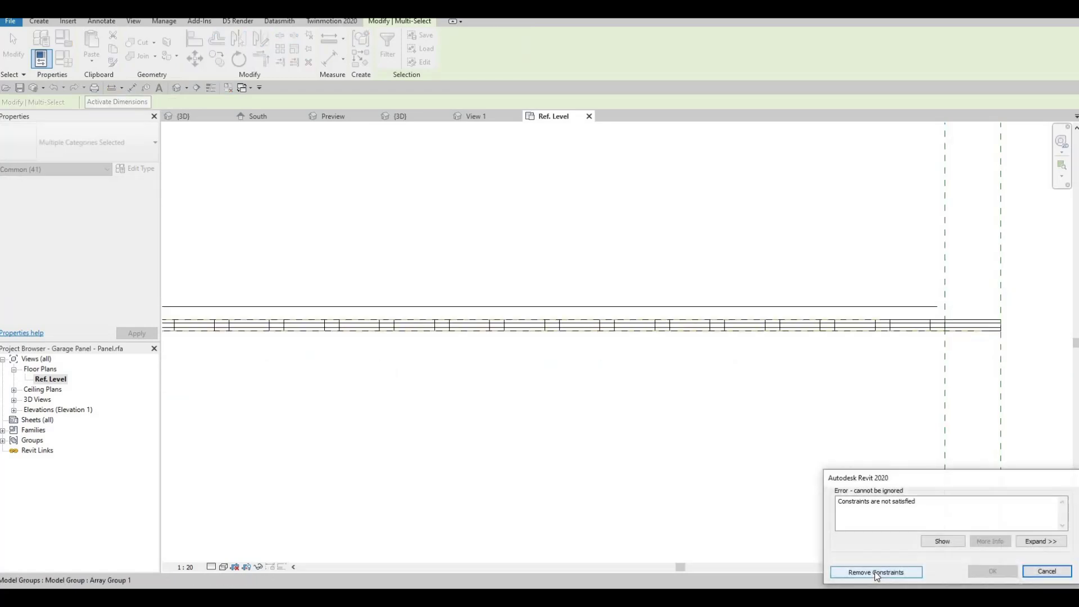
left_click(891, 572)
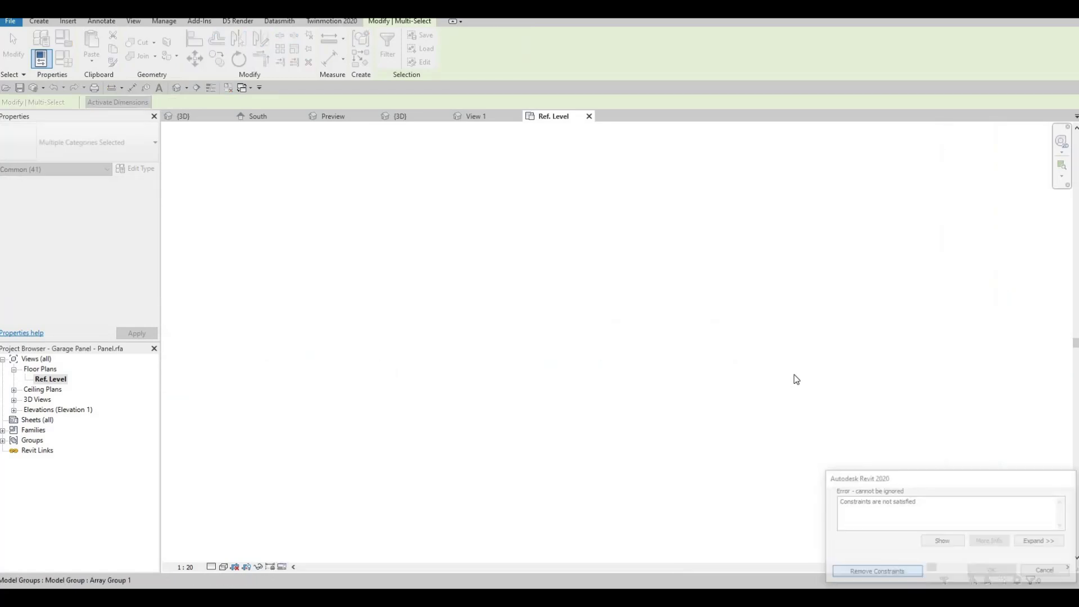
Step: Examine the position of the moved battens relative to the panel in plan and in the 3D view
scroll(782, 335, "down", 3)
scroll(203, 339, "up", 5)
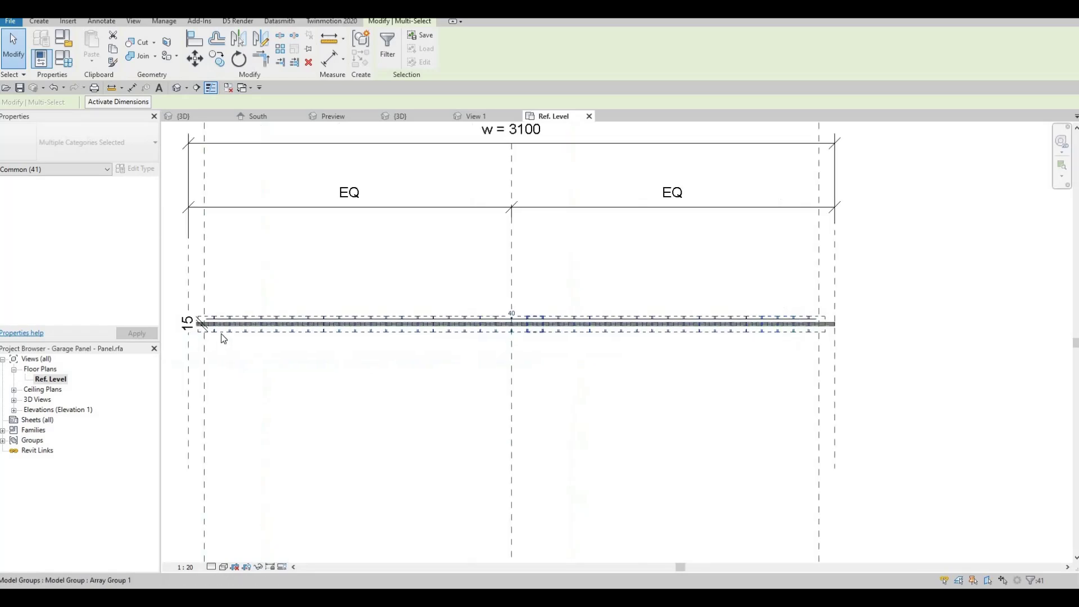
scroll(371, 361, "down", 2)
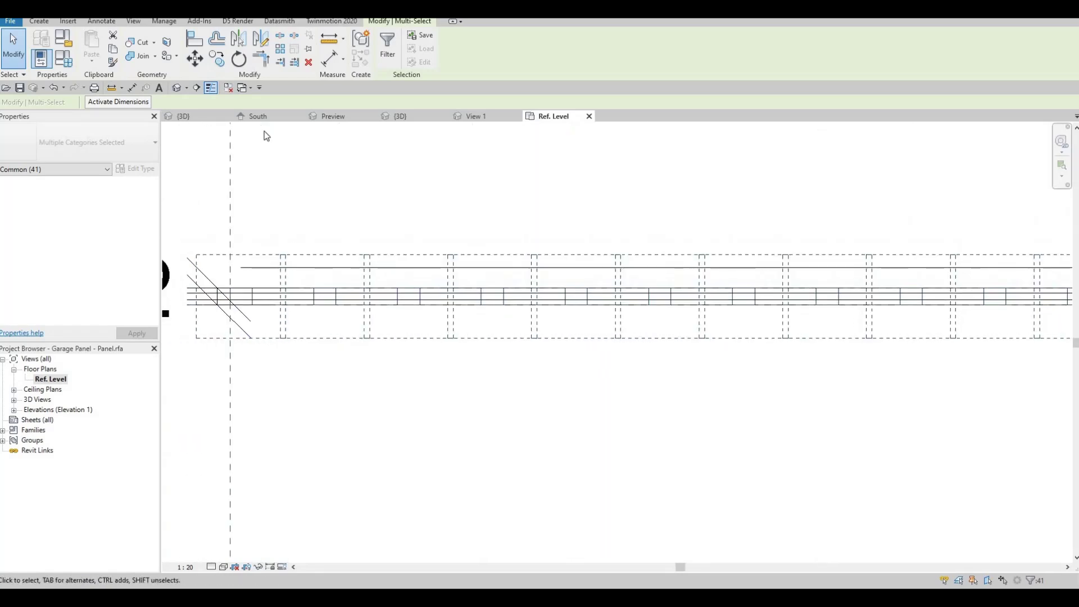
left_click(481, 116)
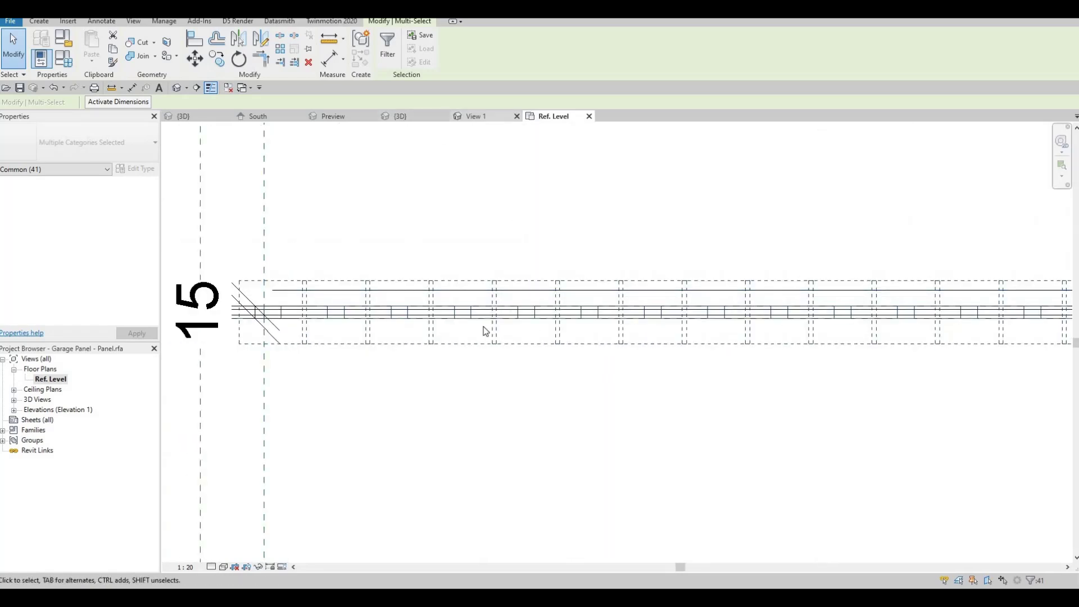
middle_click_drag(693, 312, 700, 341, "shift")
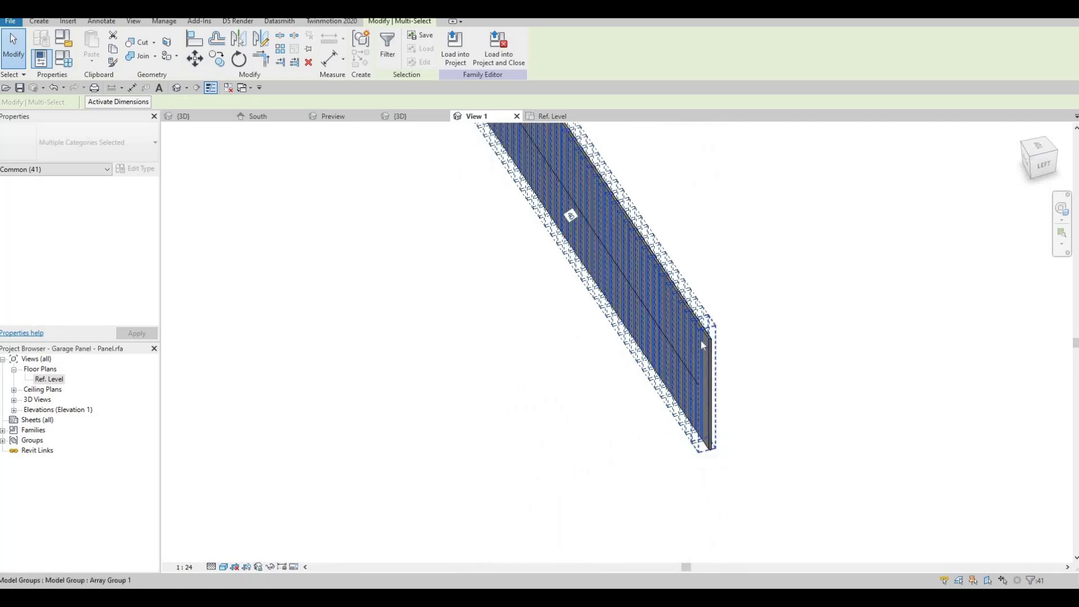
scroll(700, 337, "up", 4)
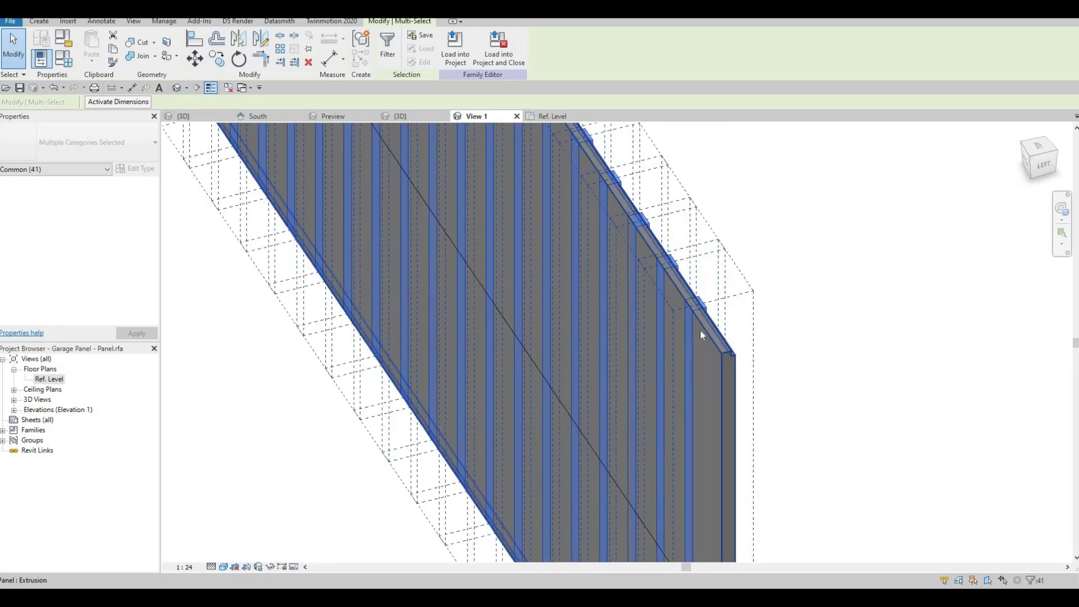
key("Escape")
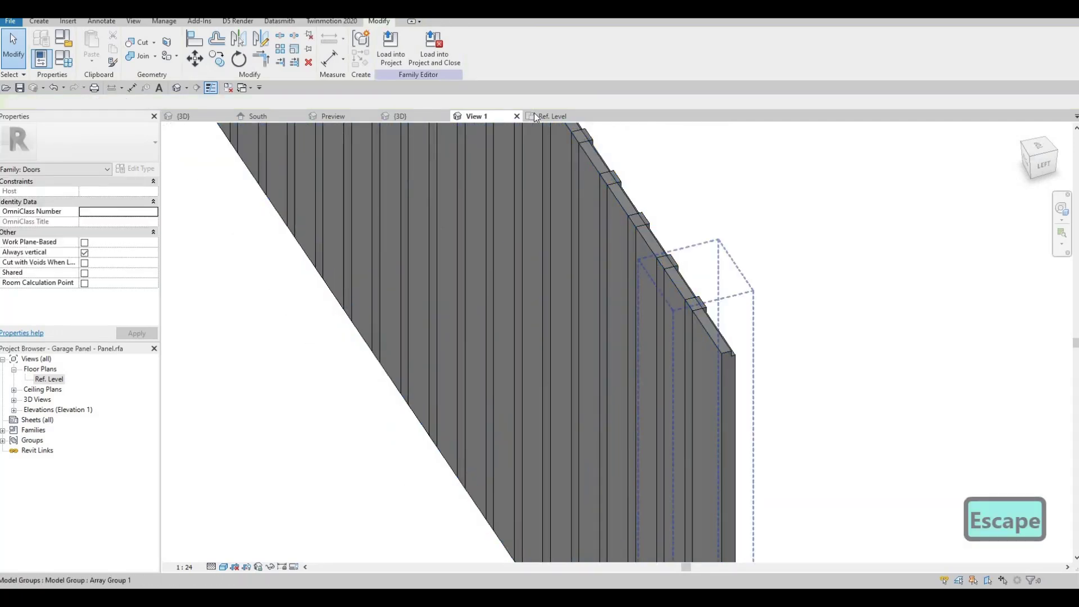
Step: Return to the Ref. Level plan and inspect the extrusion of the first batten in the array
left_click(563, 116)
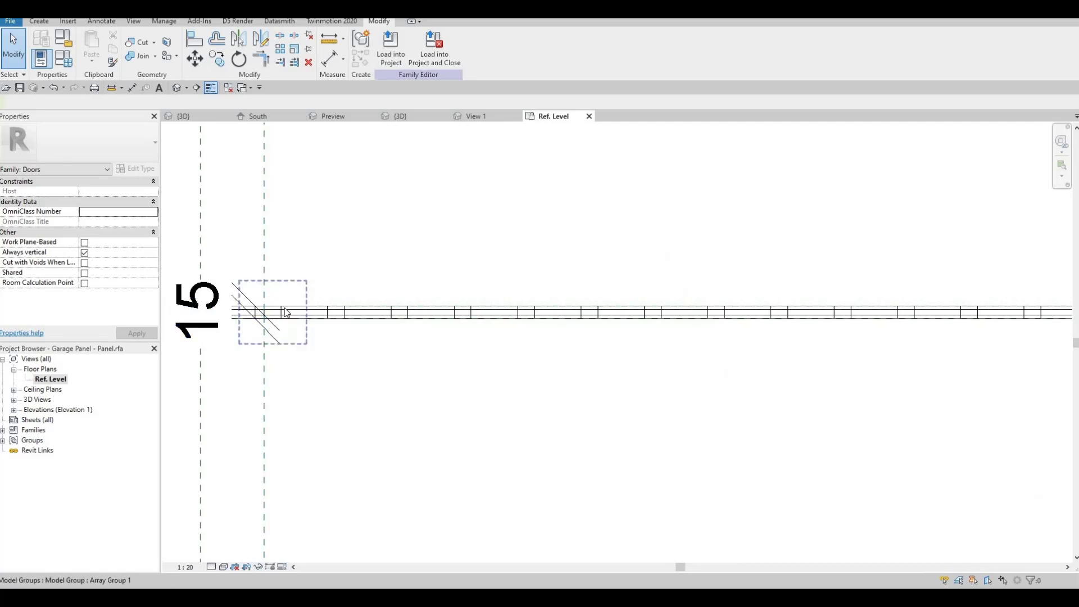
key("Tab")
left_click(285, 313)
key("Escape")
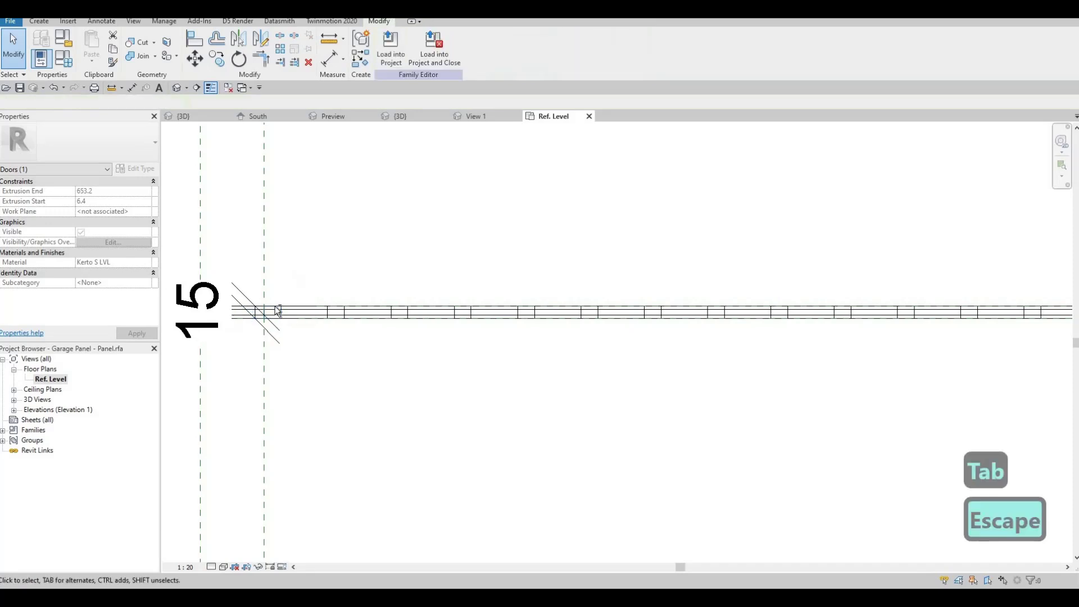
Step: Select the entire batten array in the Ref. Level plan and move it straight across to the panel's opposite edge
scroll(338, 332, "down", 2)
scroll(646, 346, "down", 2)
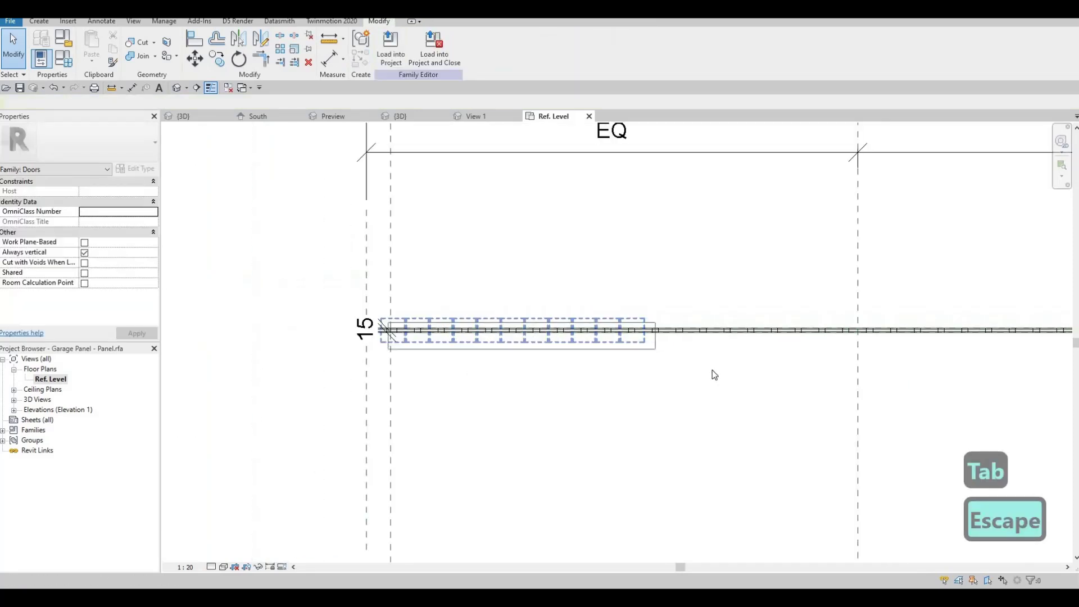
scroll(934, 382, "down", 3)
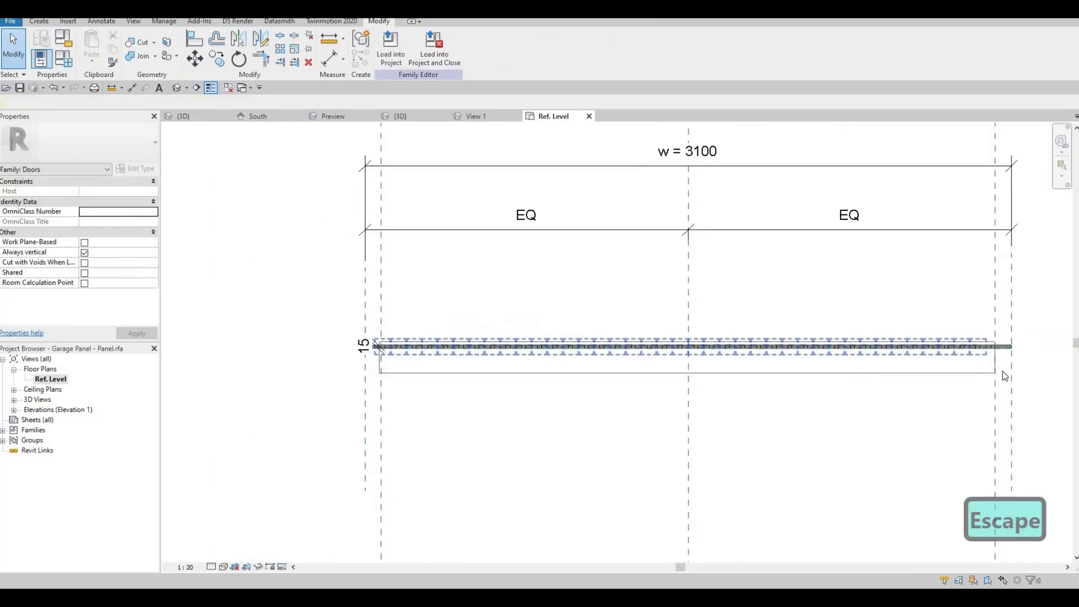
left_click(1023, 355)
scroll(1005, 354, "up", 4)
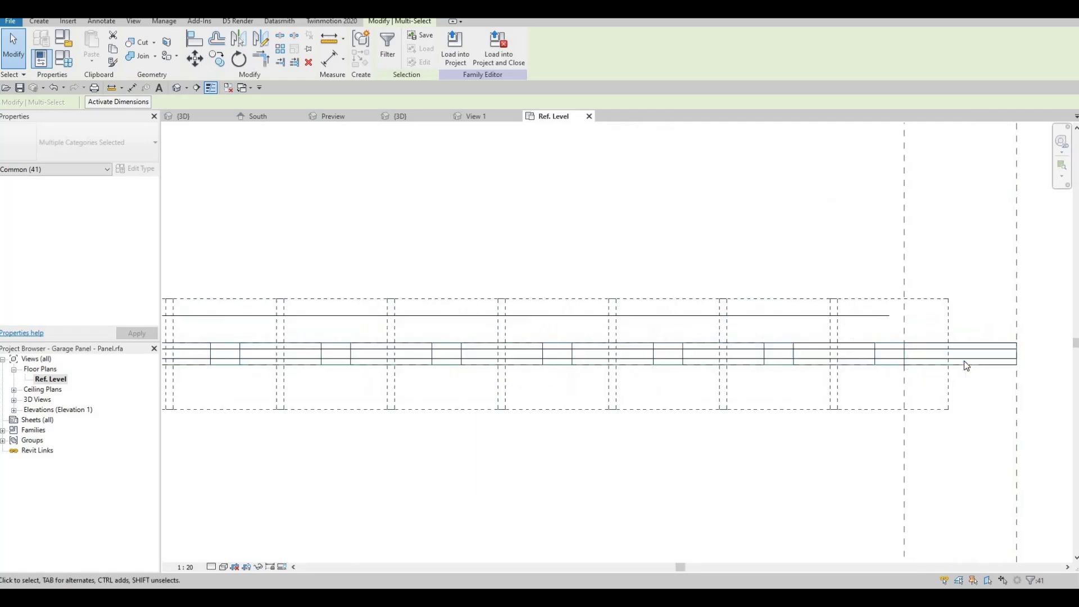
scroll(728, 353, "up", 3)
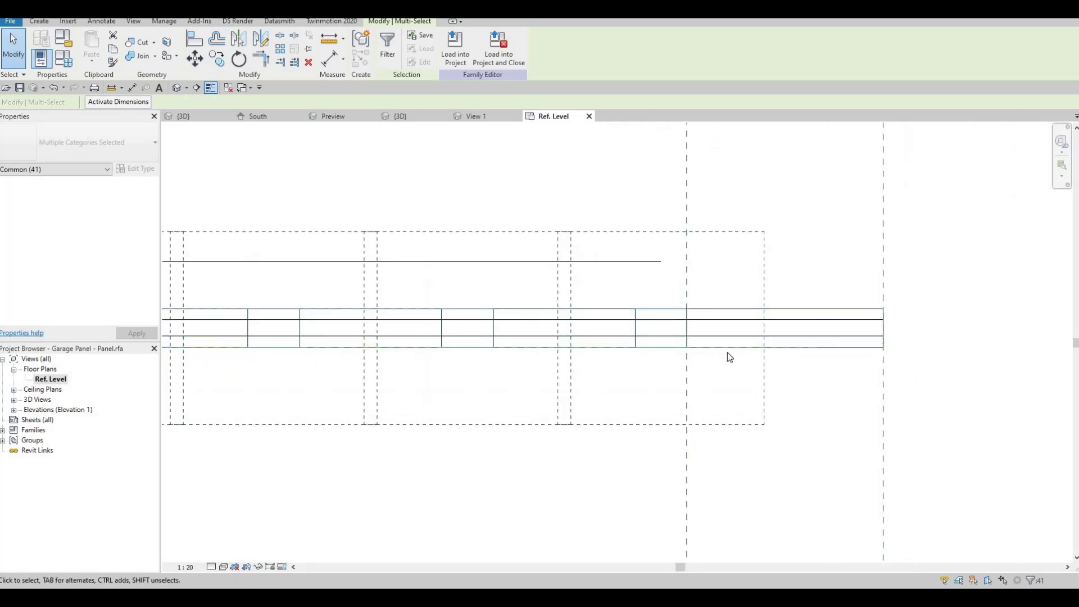
key("m")
key("v")
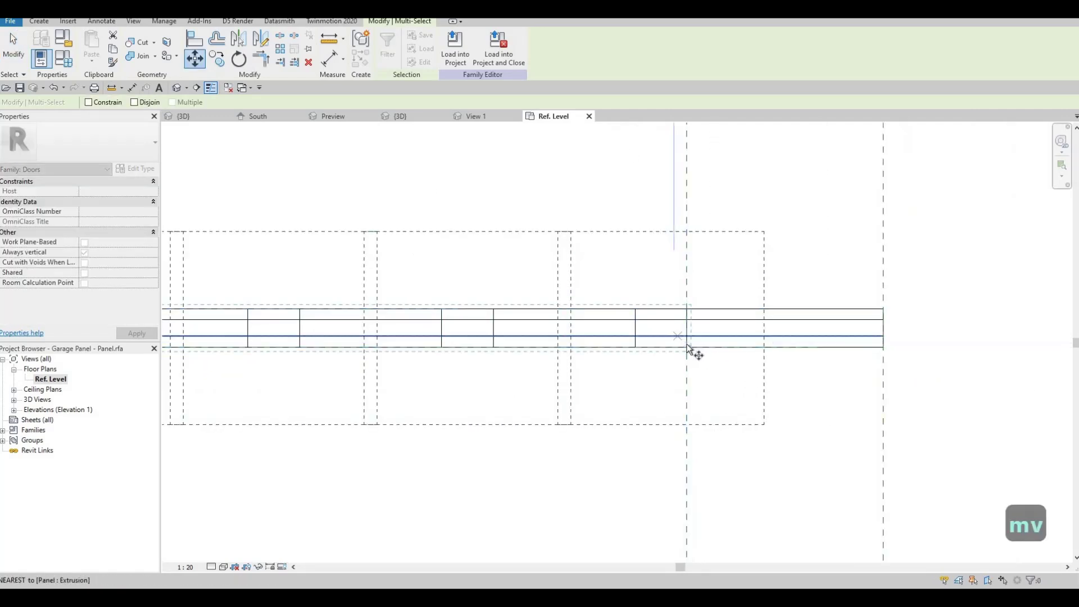
scroll(687, 347, "up", 3)
left_click(687, 349)
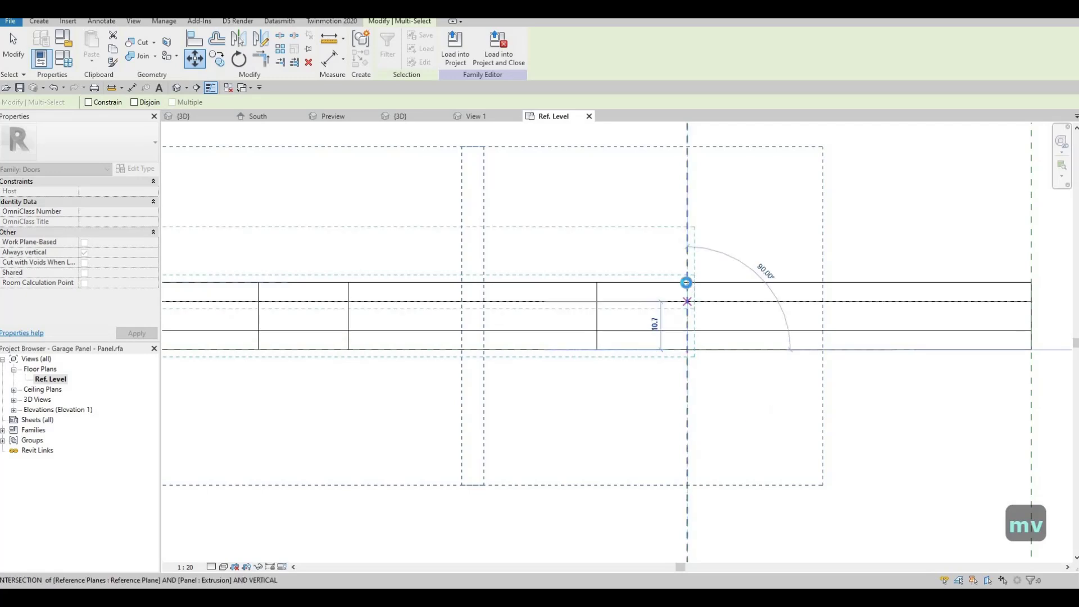
left_click(687, 285)
scroll(687, 306, "down", 3)
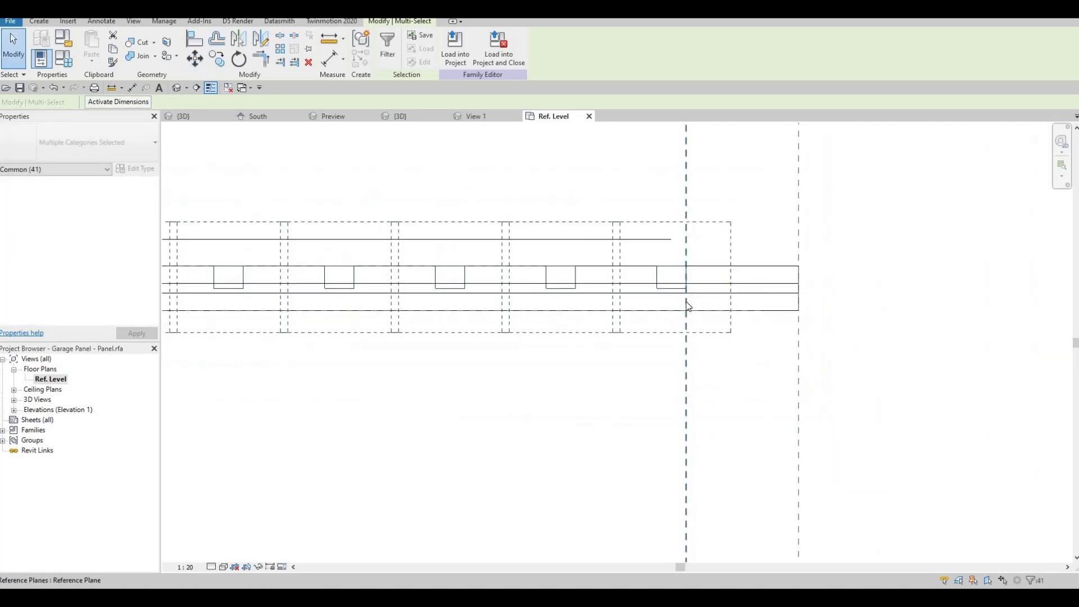
Step: Undo the recent moves of the batten array
key("ctrl+z")
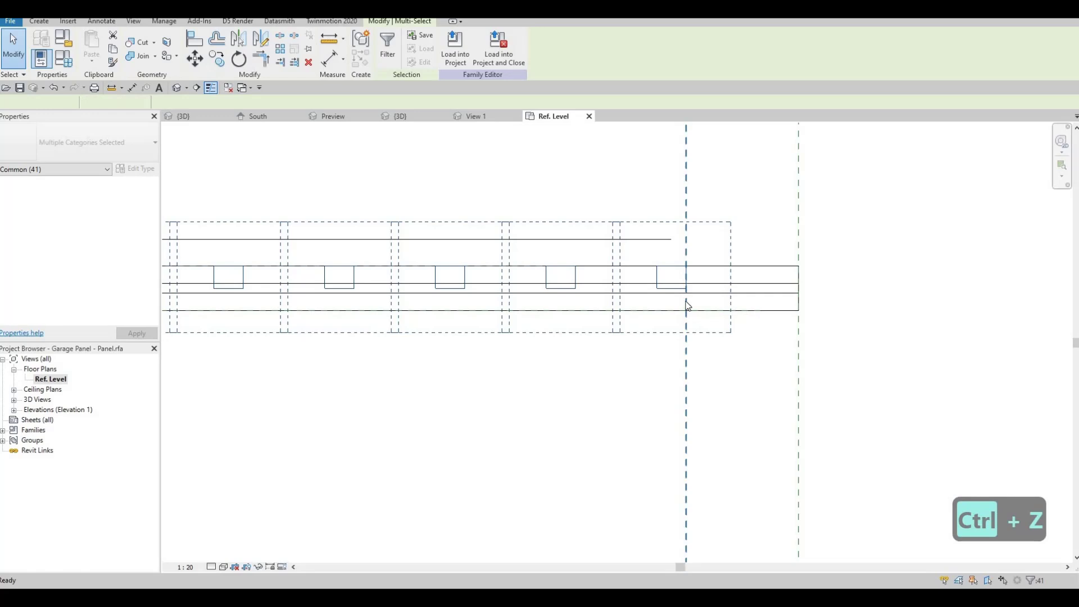
key("ctrl+z")
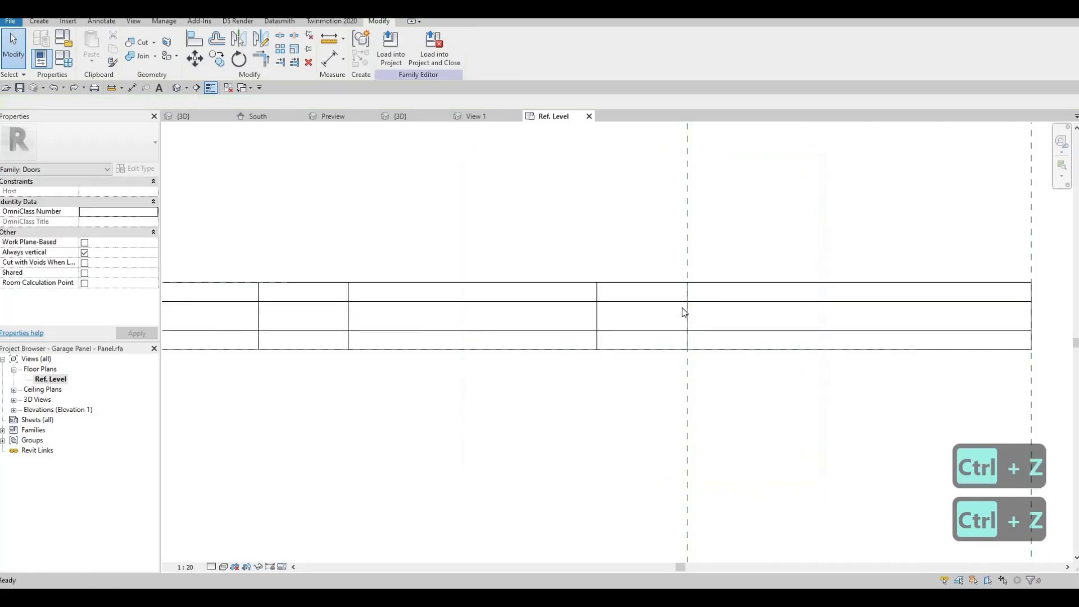
Step: Ungroup a single batten near the far end of the array into its individual extrusion
left_click(720, 367)
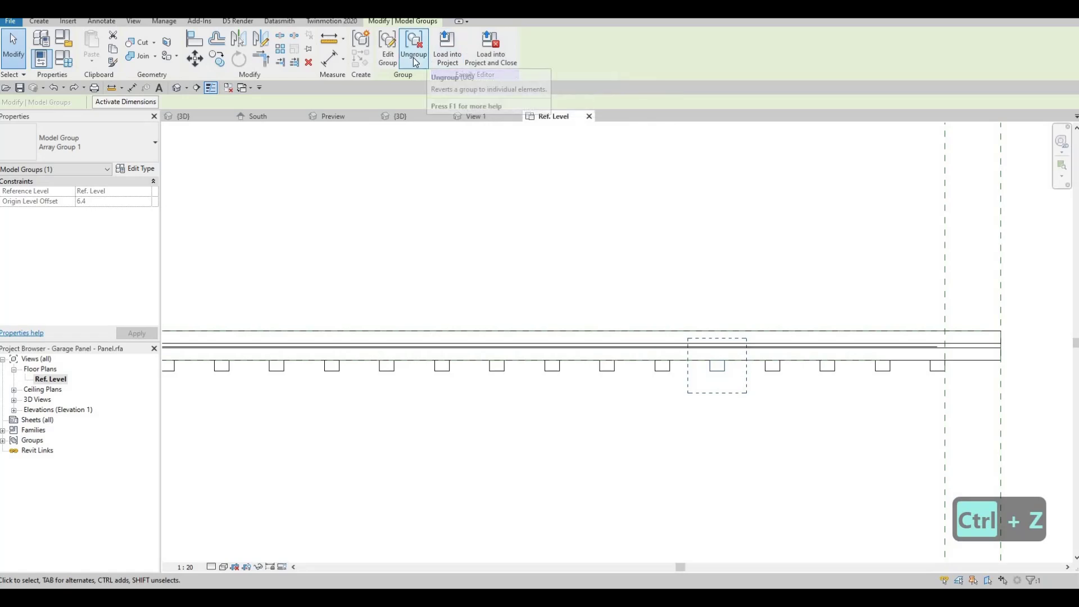
left_click(415, 62)
left_click(697, 349)
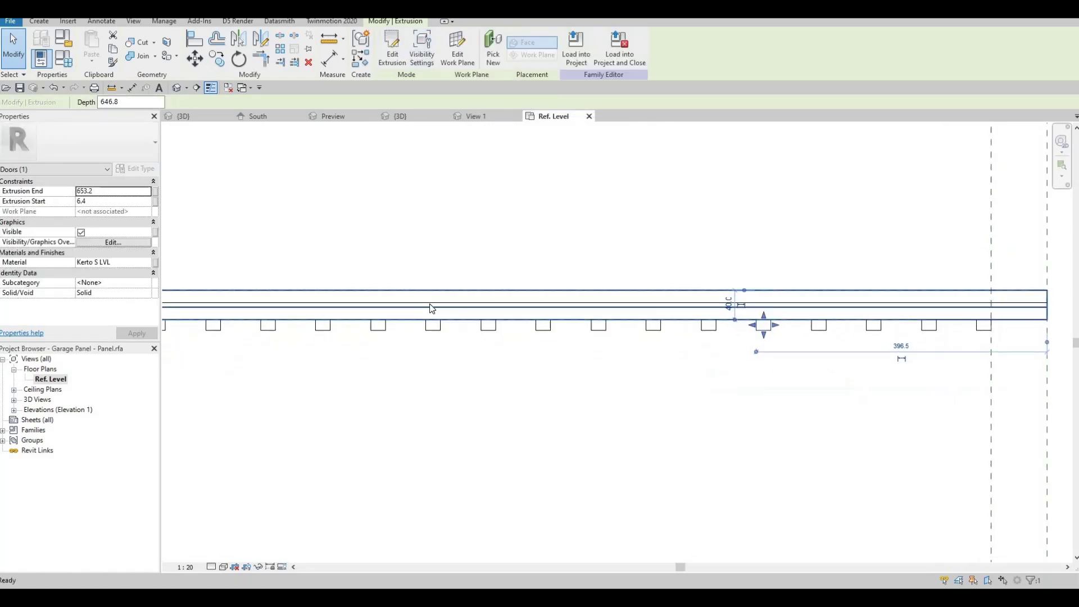
scroll(642, 267, "down", 3)
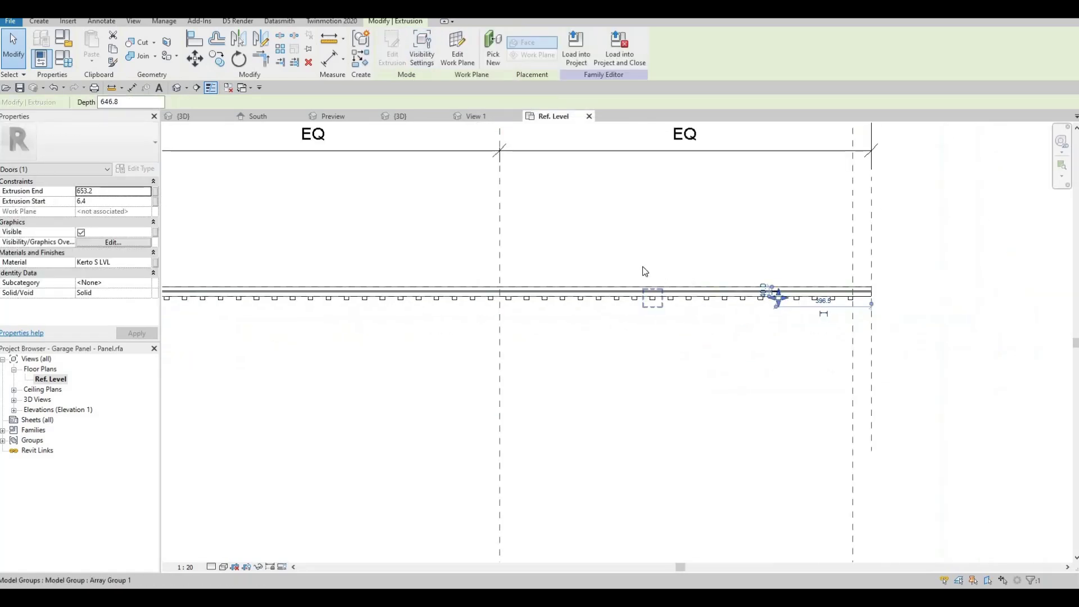
scroll(504, 259, "up", 8)
key("Escape")
Step: Ungroup the first batten beside the t = 40 dimension and move it straight across to the panel's opposite face
left_click(416, 255)
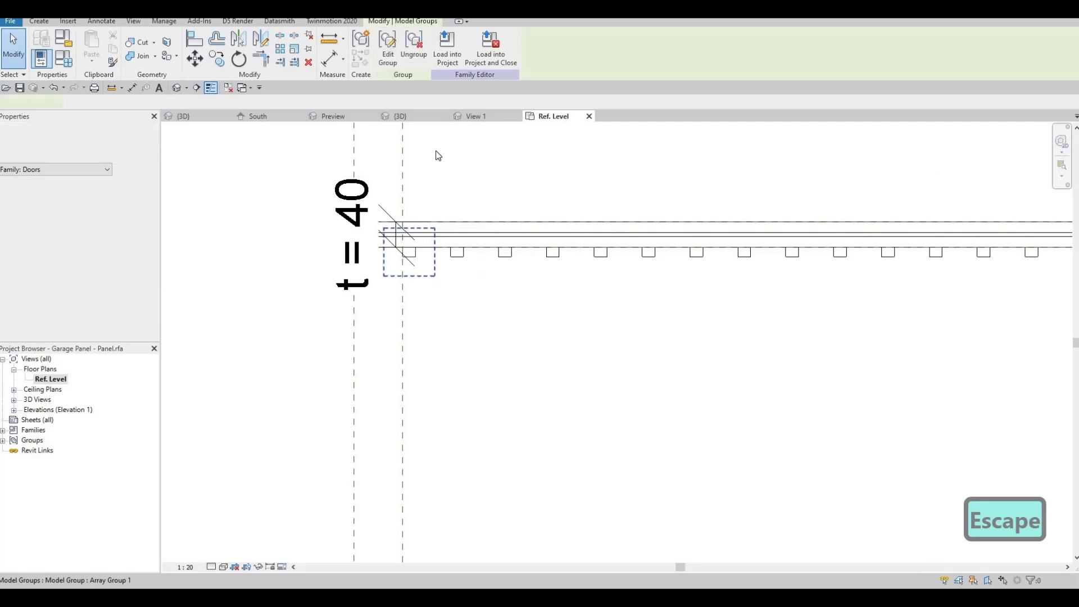
left_click(413, 249)
scroll(414, 244, "up", 2)
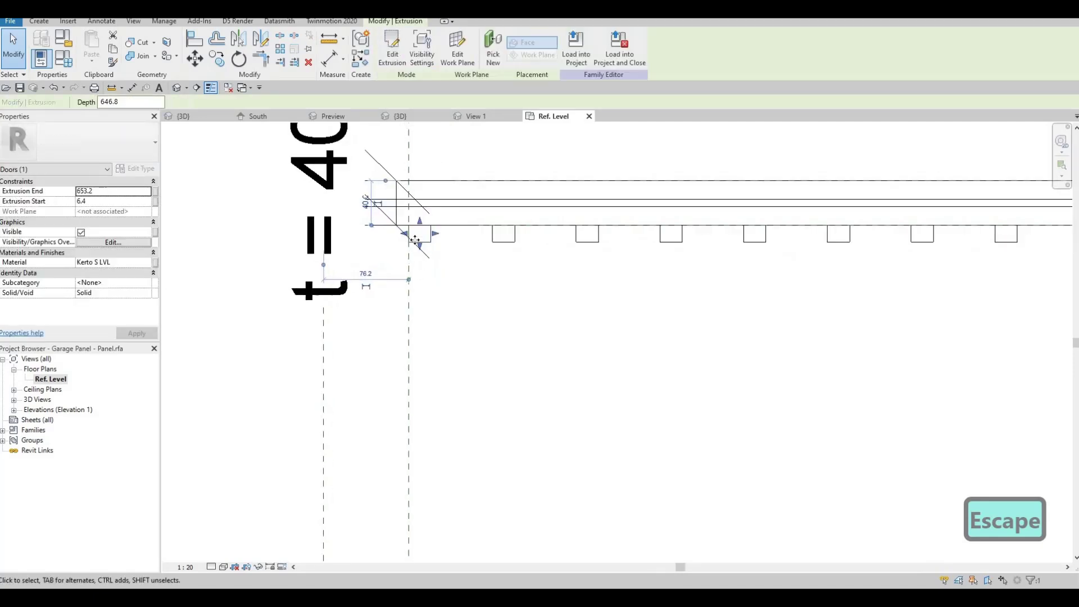
key("m")
key("v")
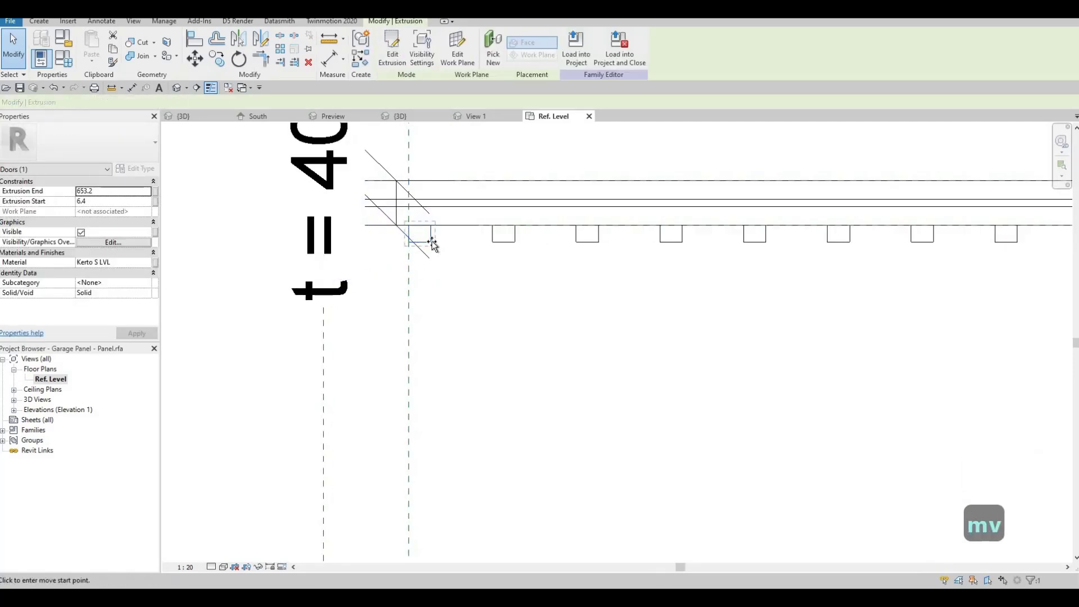
left_click(432, 241)
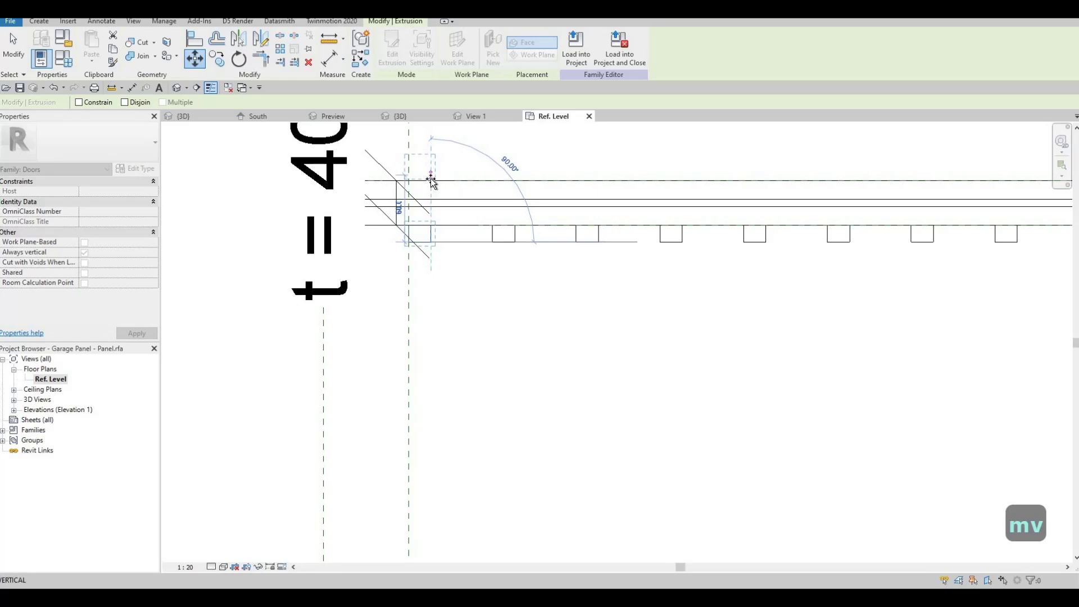
left_click(431, 180)
key("Escape")
key("Escape")
middle_click_drag(489, 250, 433, 249)
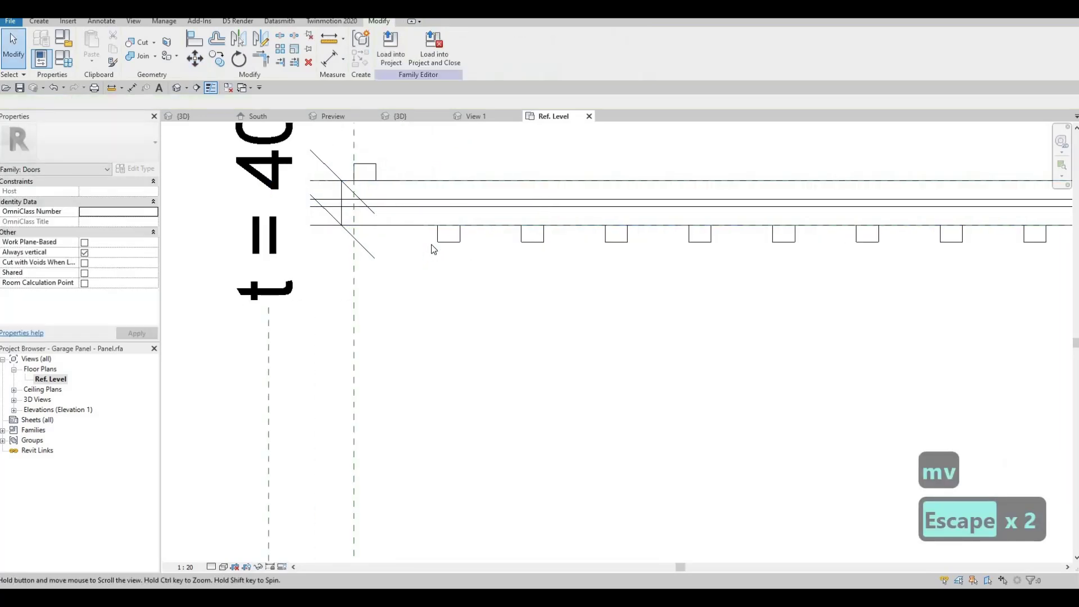
Step: Try to move all the remaining battens straight across to the panel's opposite face
scroll(433, 249, "down", 3)
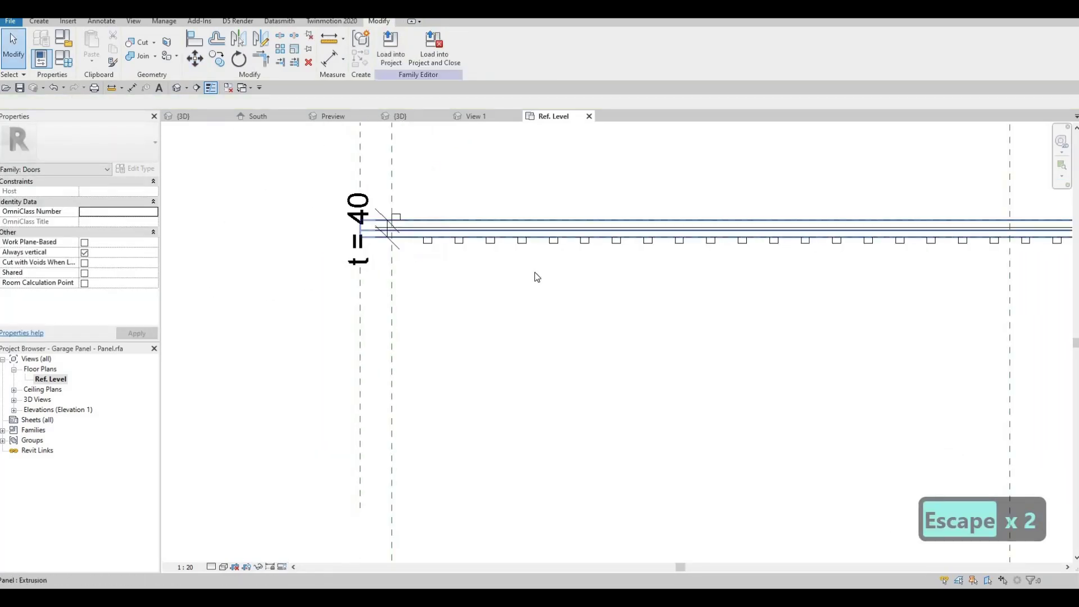
scroll(598, 360, "down", 2)
middle_click_drag(596, 393, 602, 368)
middle_click_drag(978, 298, 407, 352)
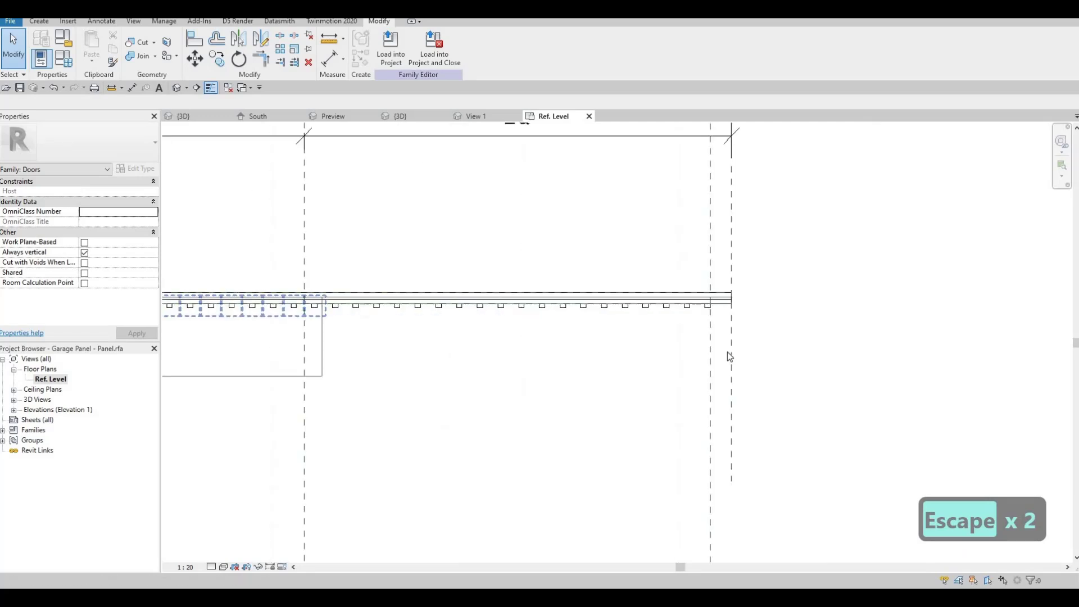
left_click_drag(729, 357, 720, 355)
left_click_drag(725, 303, 724, 303)
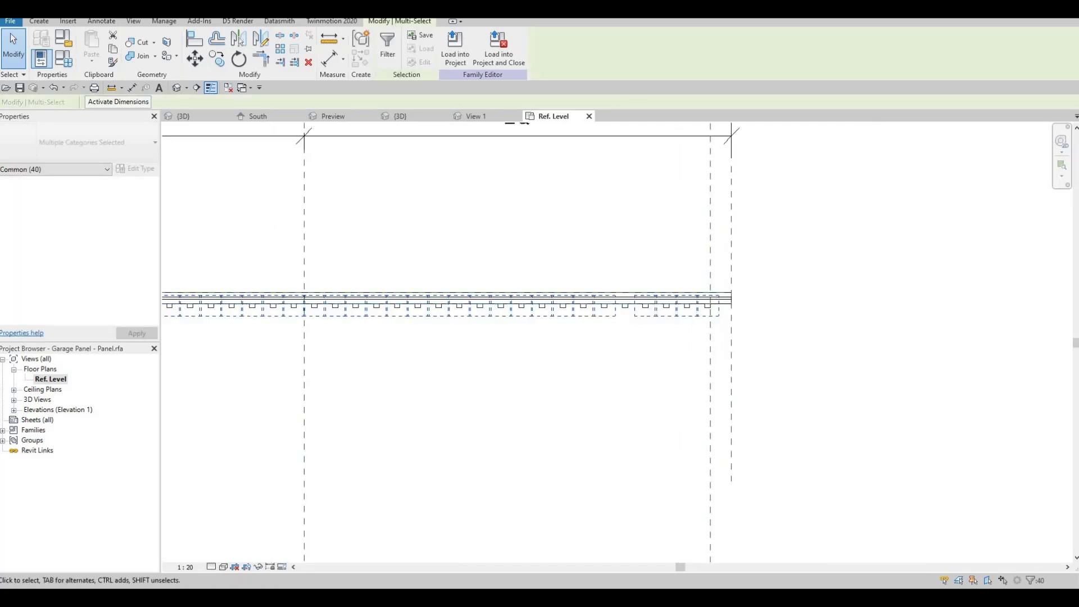
middle_click_drag(724, 304, 1018, 254)
scroll(197, 262, "up", 5)
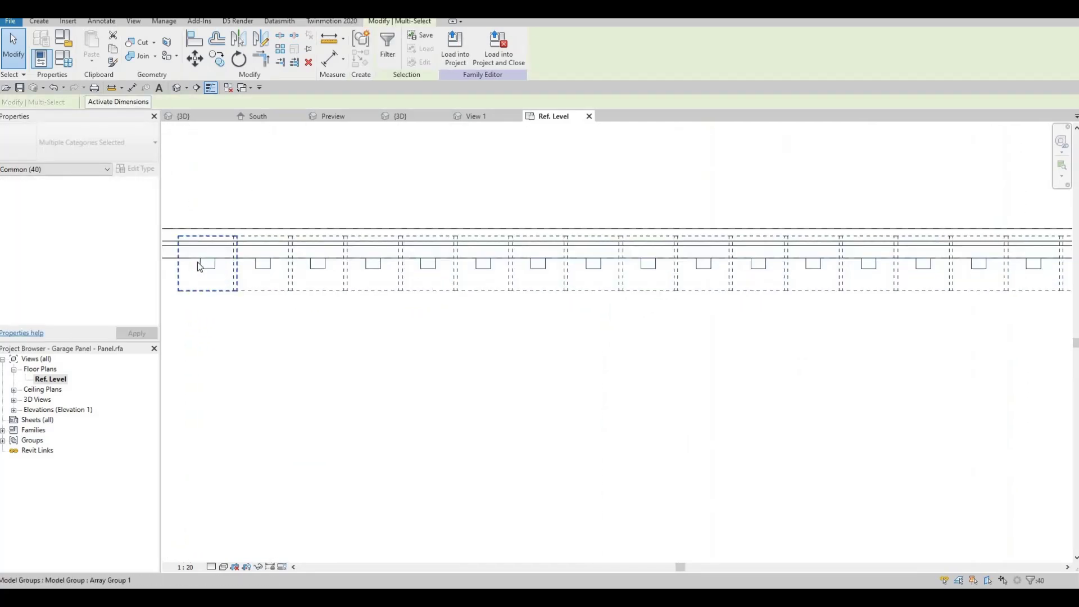
key("m")
key("v")
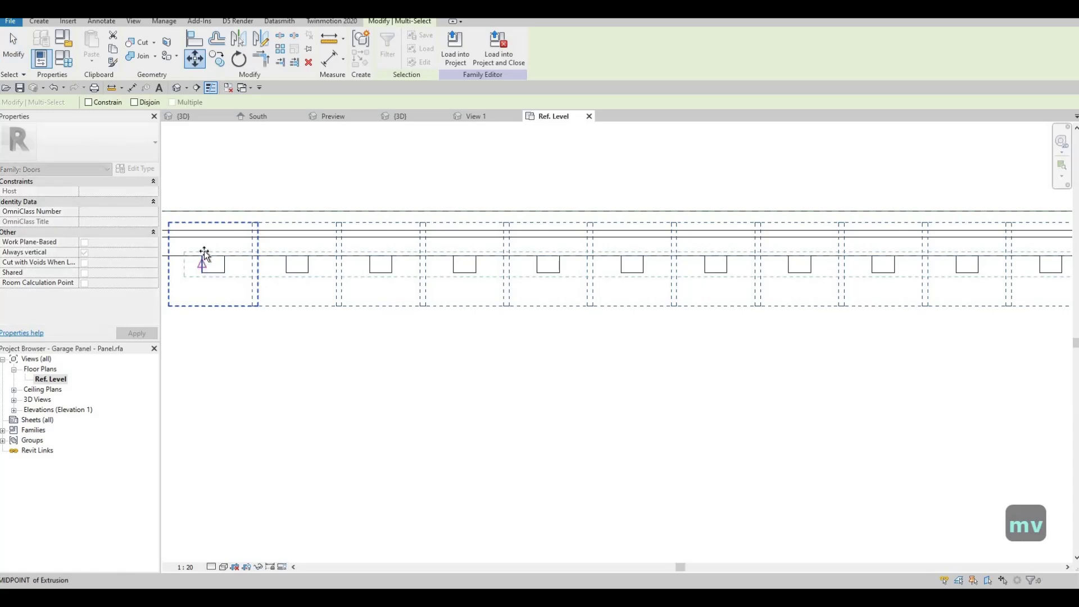
left_click(203, 253)
left_click(200, 192)
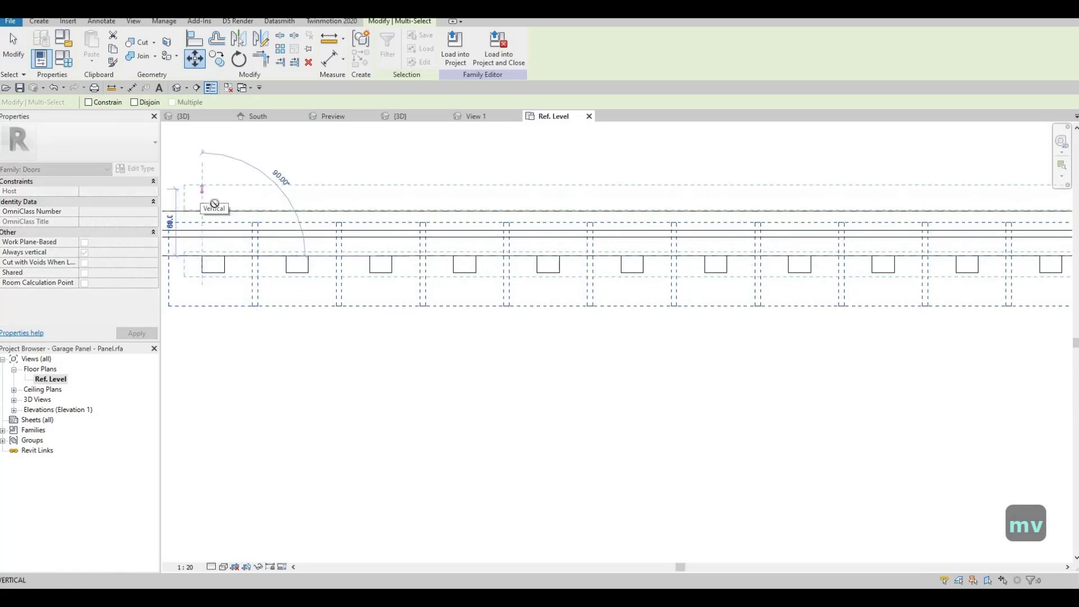
Step: Cancel the move of the remaining battens without removing their constraints
key("ctrl+z")
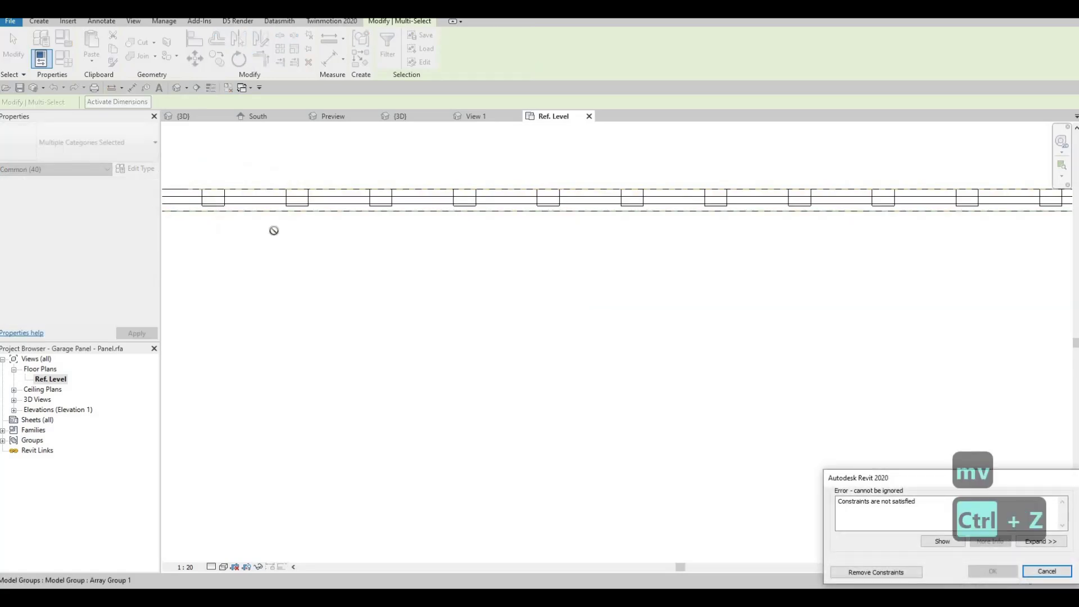
key("Escape")
key("ctrl+z")
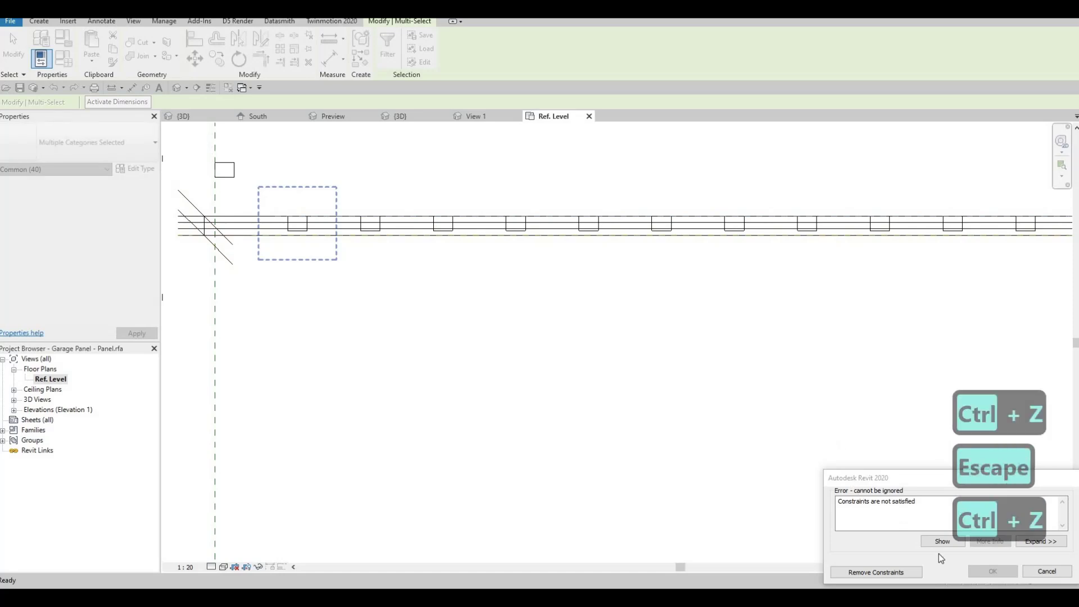
key("Escape")
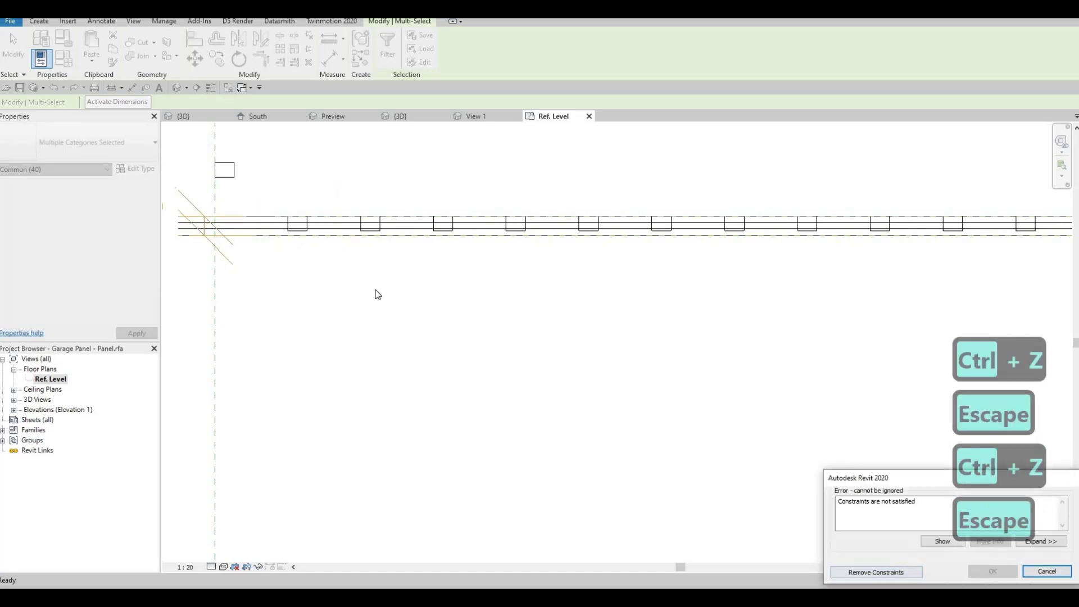
key("ctrl+z")
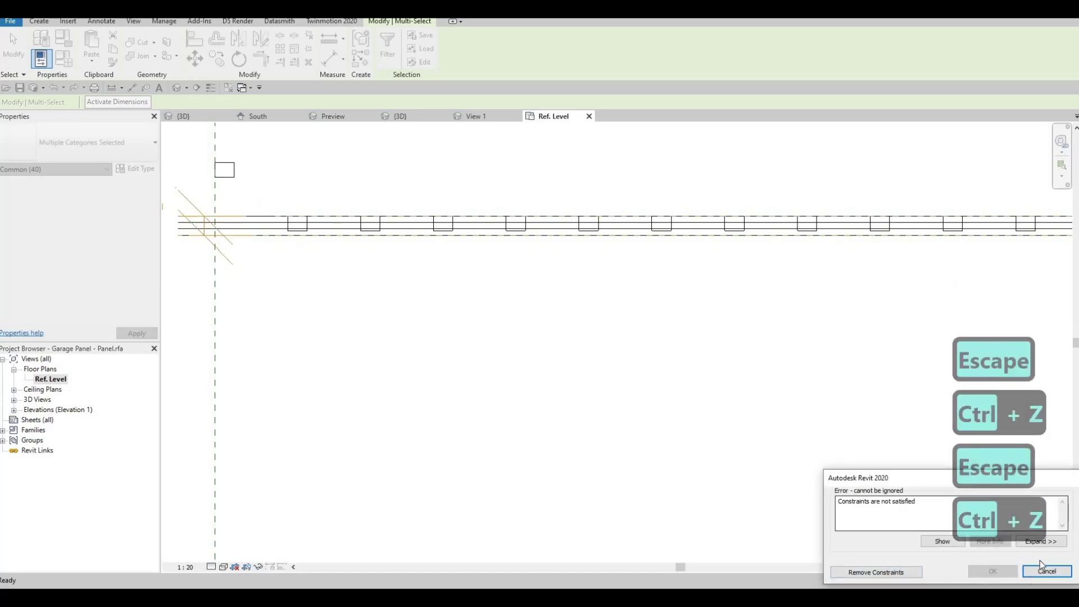
key("Escape")
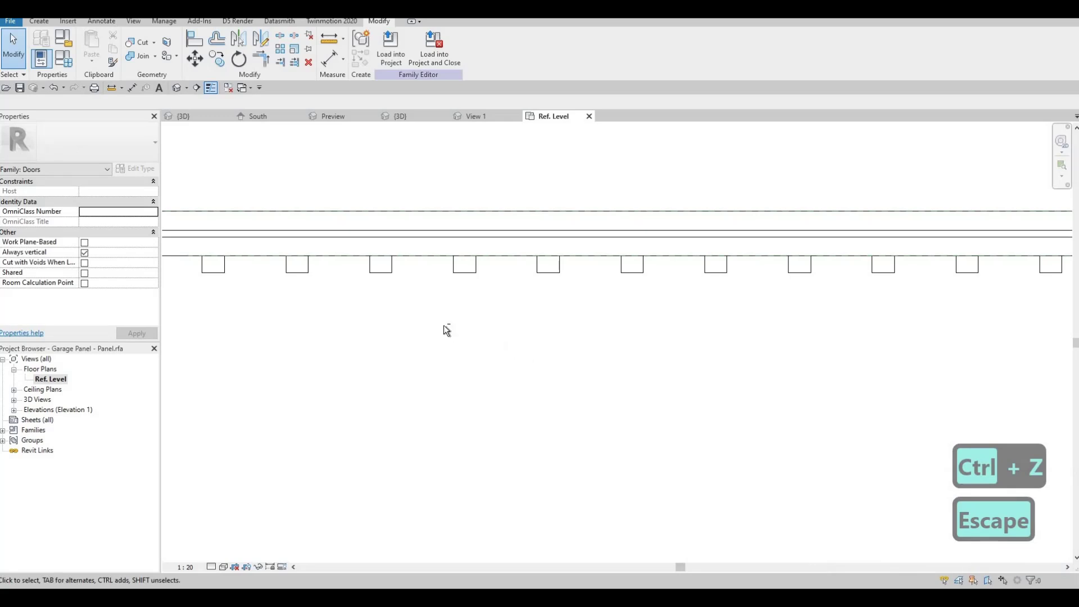
Step: Delete all the remaining battens, keeping only the first one on the panel's opposite face
scroll(447, 330, "down", 3)
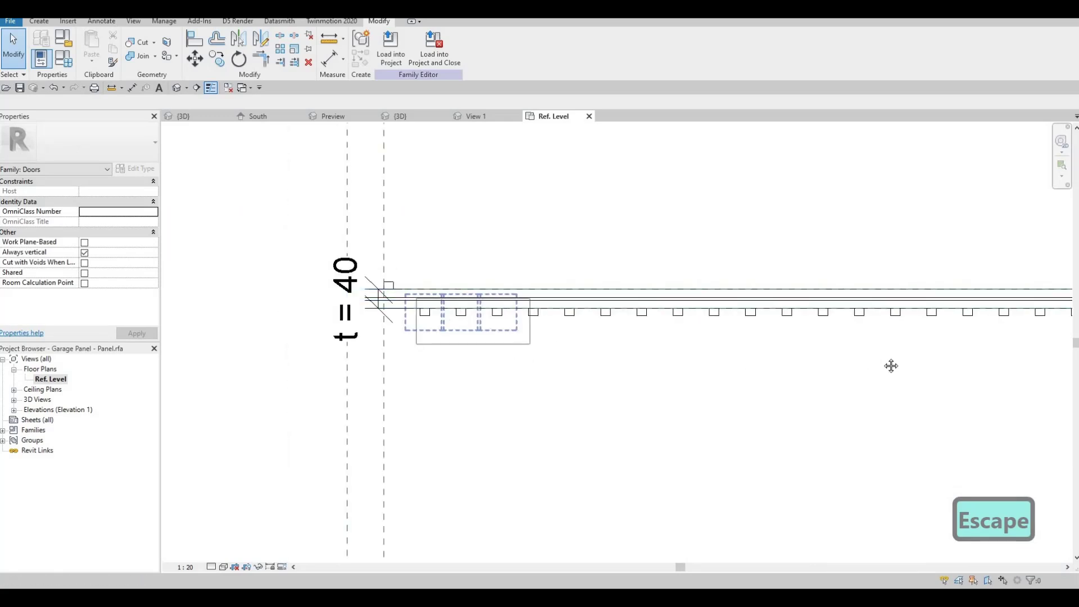
scroll(549, 332, "down", 2)
middle_click_drag(949, 340, 826, 329)
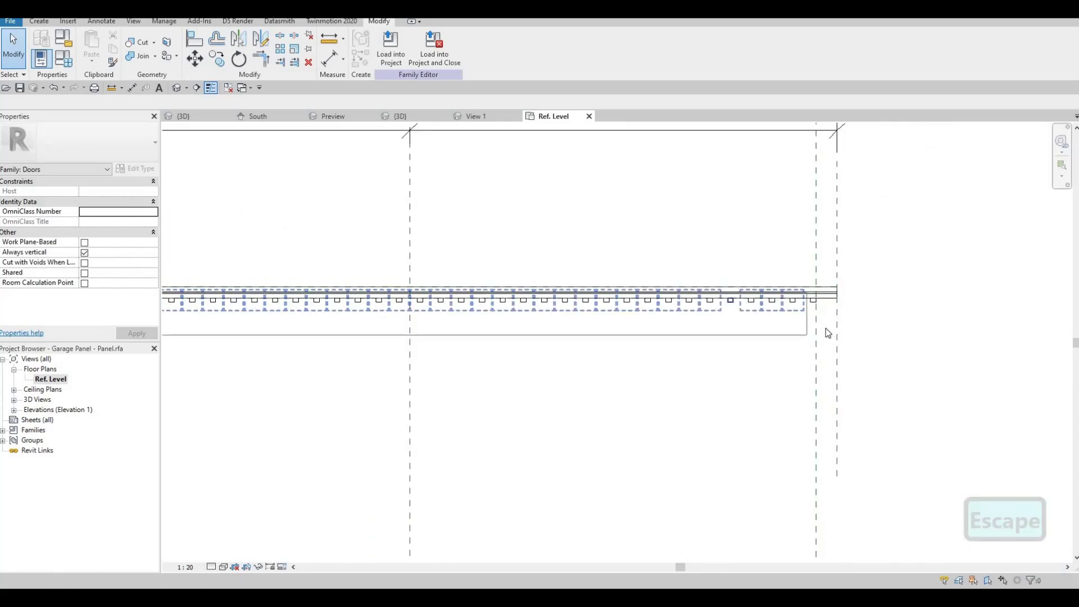
left_click_drag(826, 337, 743, 312)
key("Delete")
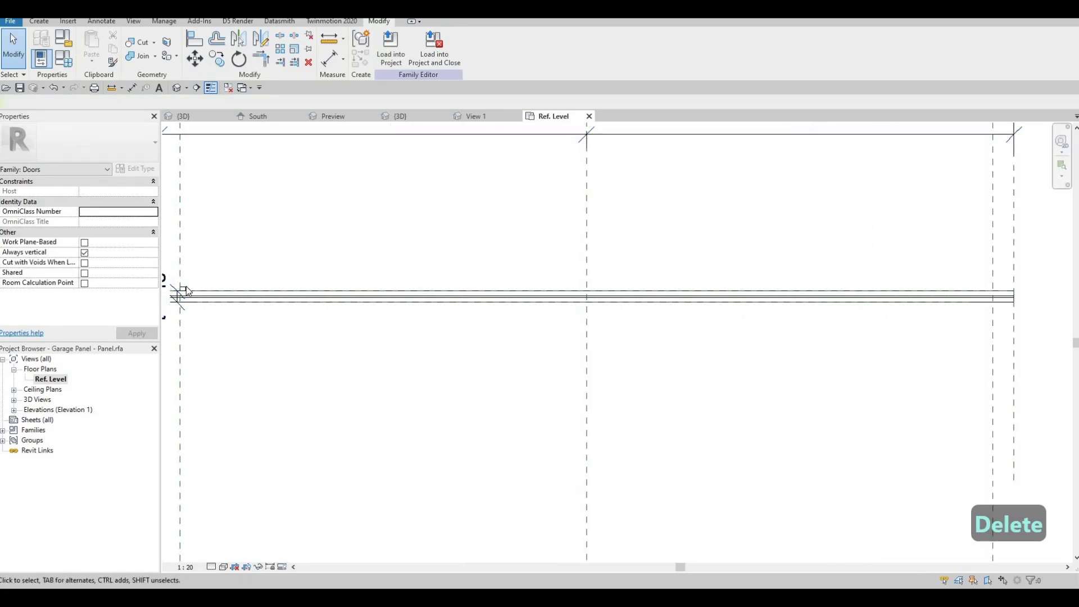
Step: Array the remaining batten as 40 grouped copies, placing the last one at the reference plane near the panel's far end
left_click(270, 130)
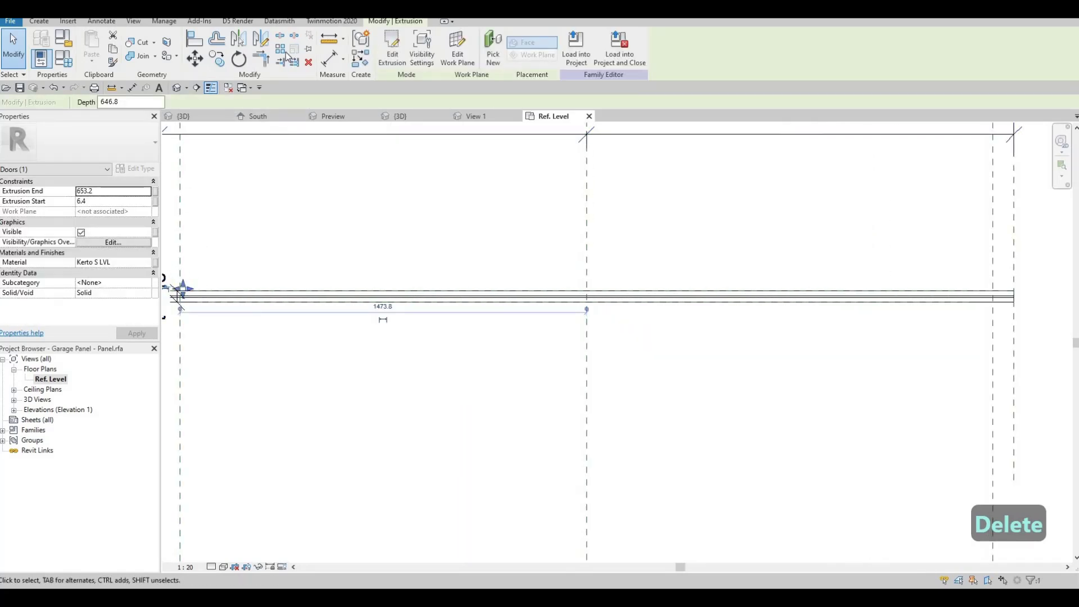
key("a")
key("r")
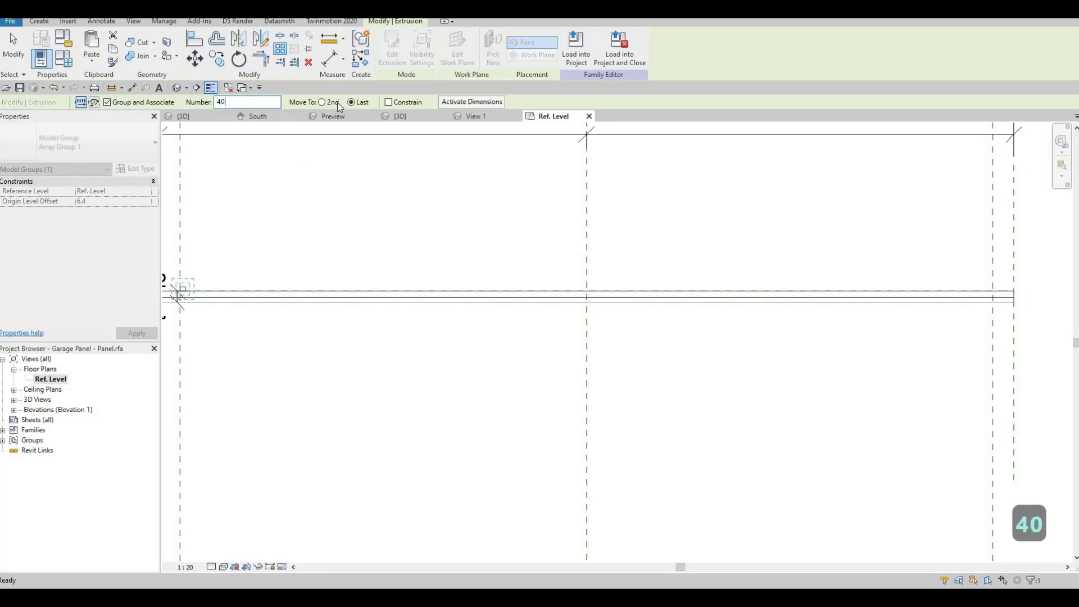
scroll(180, 297, "up", 2)
left_click(203, 290)
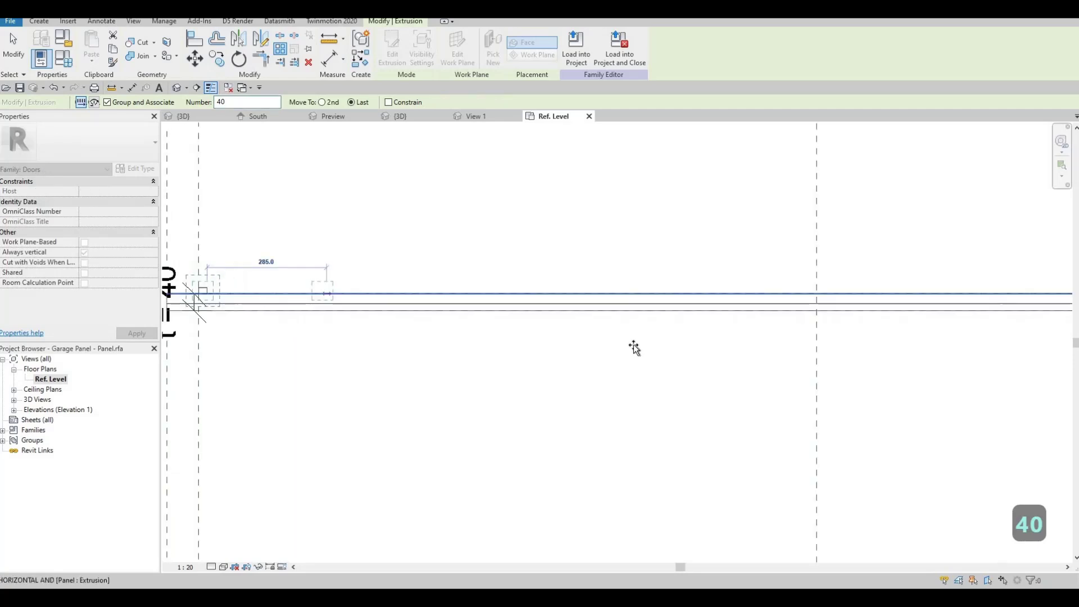
scroll(635, 382, "down", 2)
scroll(927, 345, "up", 2)
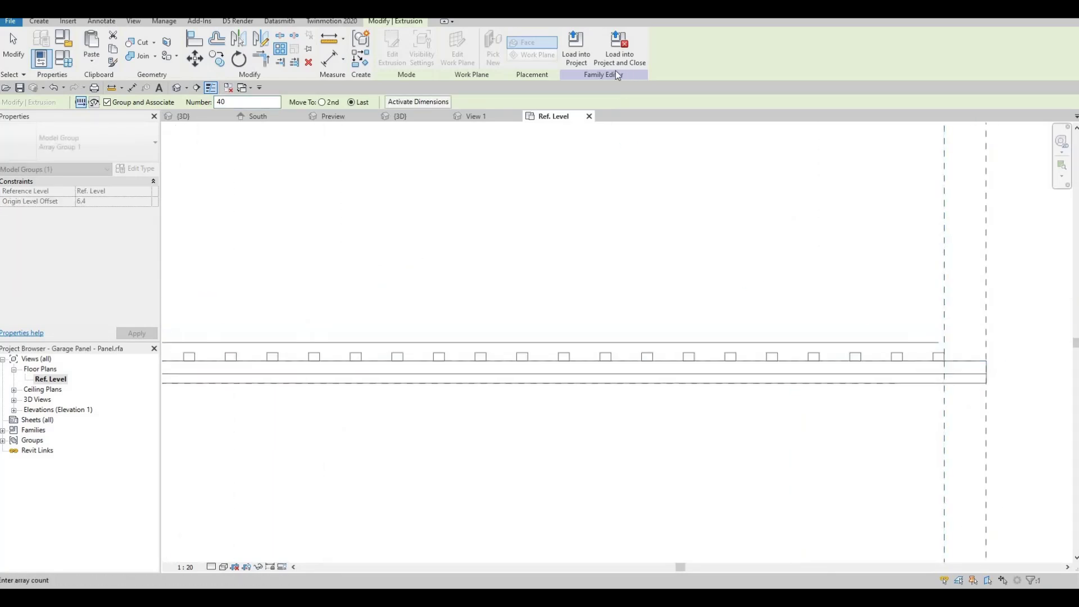
left_click(618, 53)
left_click(580, 336)
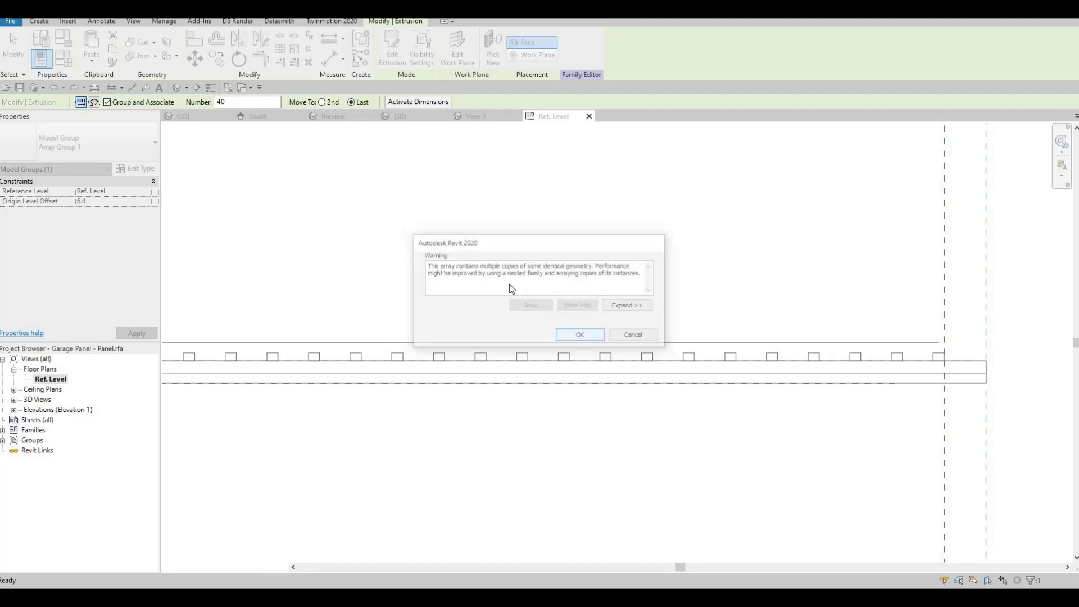
left_click(518, 380)
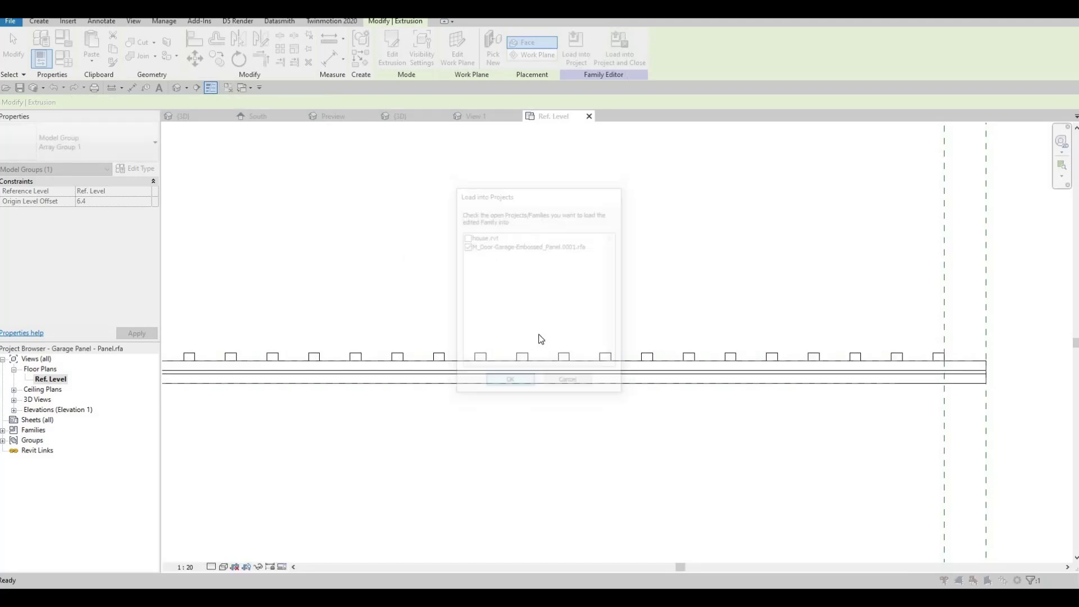
left_click(519, 305)
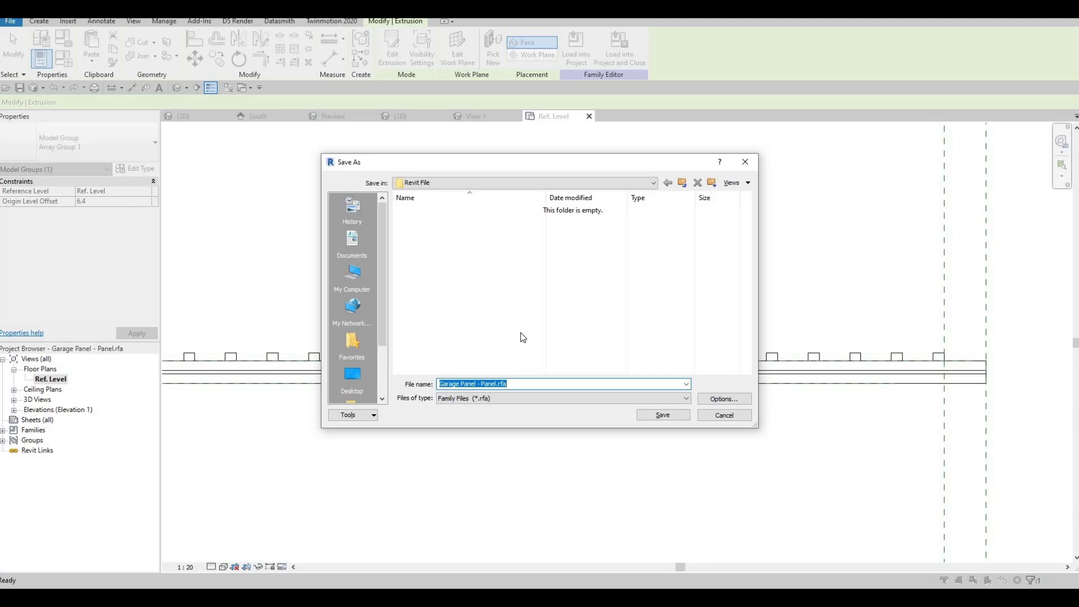
key("Escape")
Step: Load the panel family into the garage door family and close it without saving, overwriting the existing version and its parameter values
left_click(433, 48)
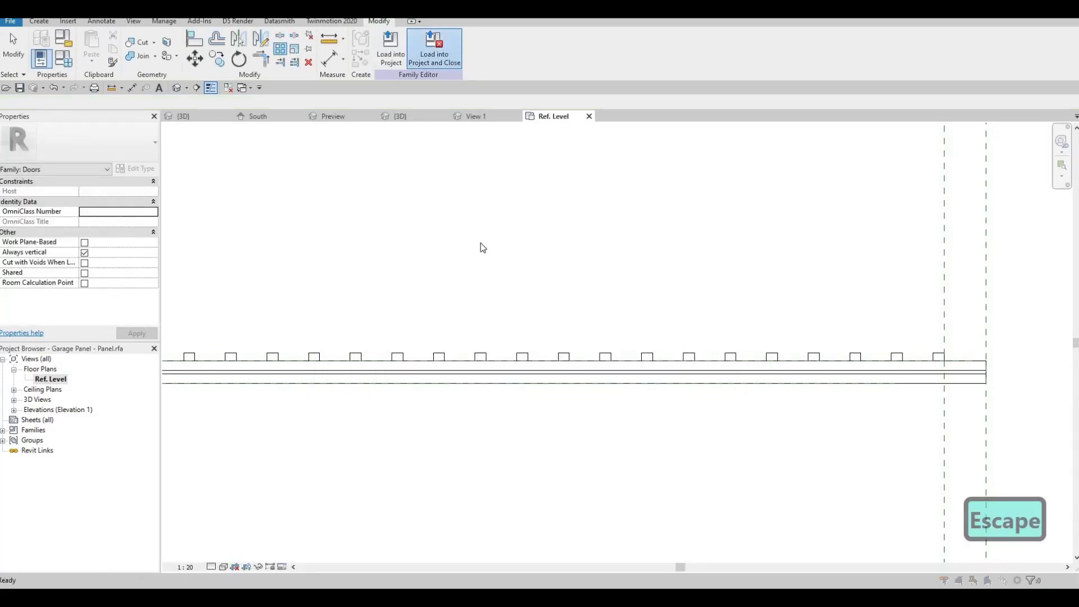
key("Escape")
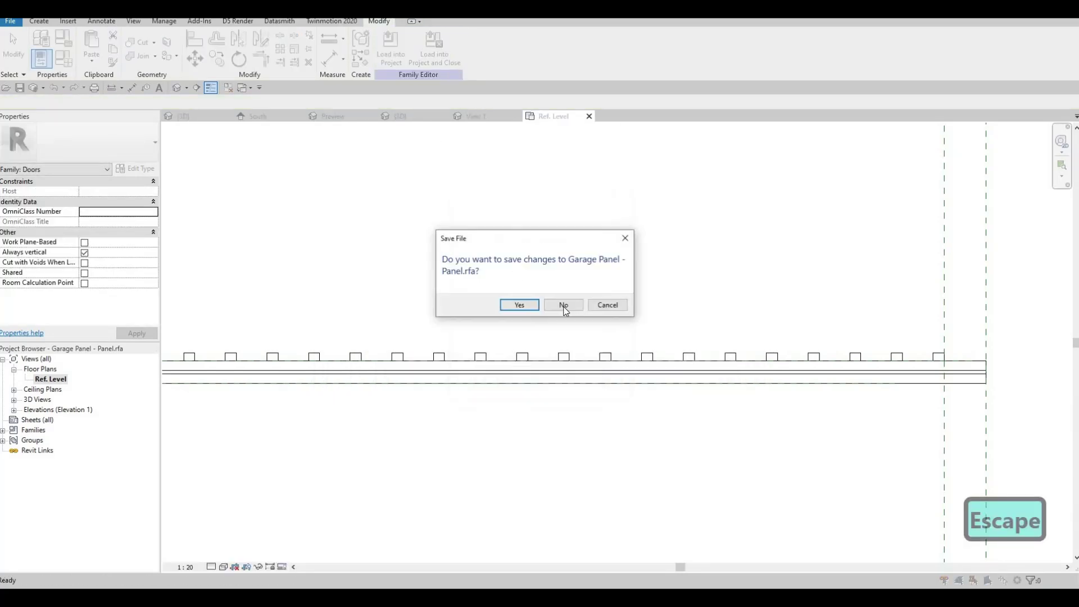
left_click(534, 307)
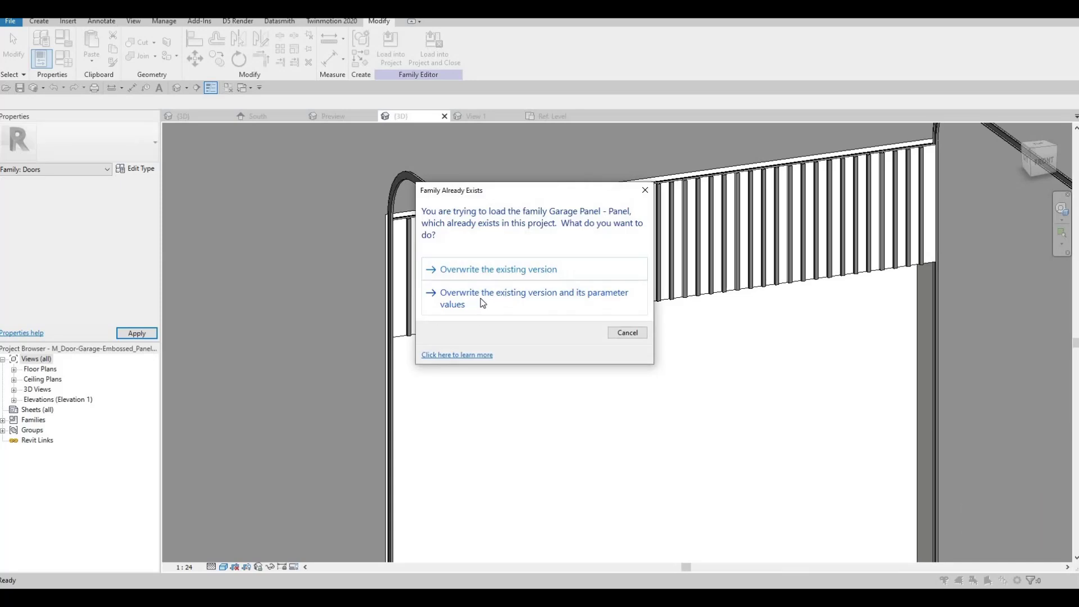
left_click(482, 302)
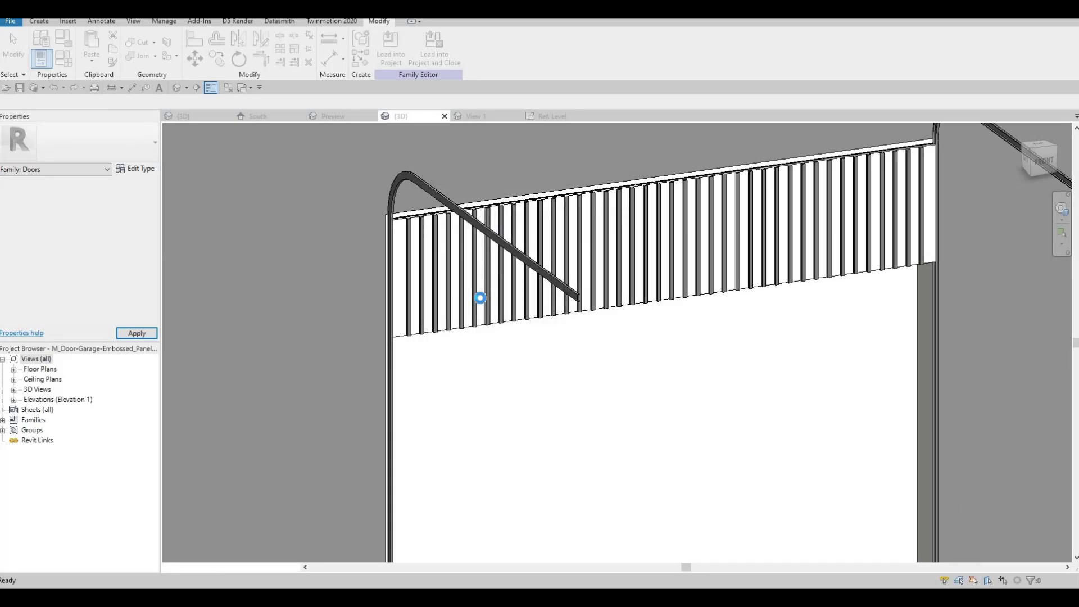
left_click(467, 311)
Step: In the door family's Preview view, copy the battened garage panel straight down so the copy sits directly below the original
middle_click_drag(539, 329, 578, 208, "shift")
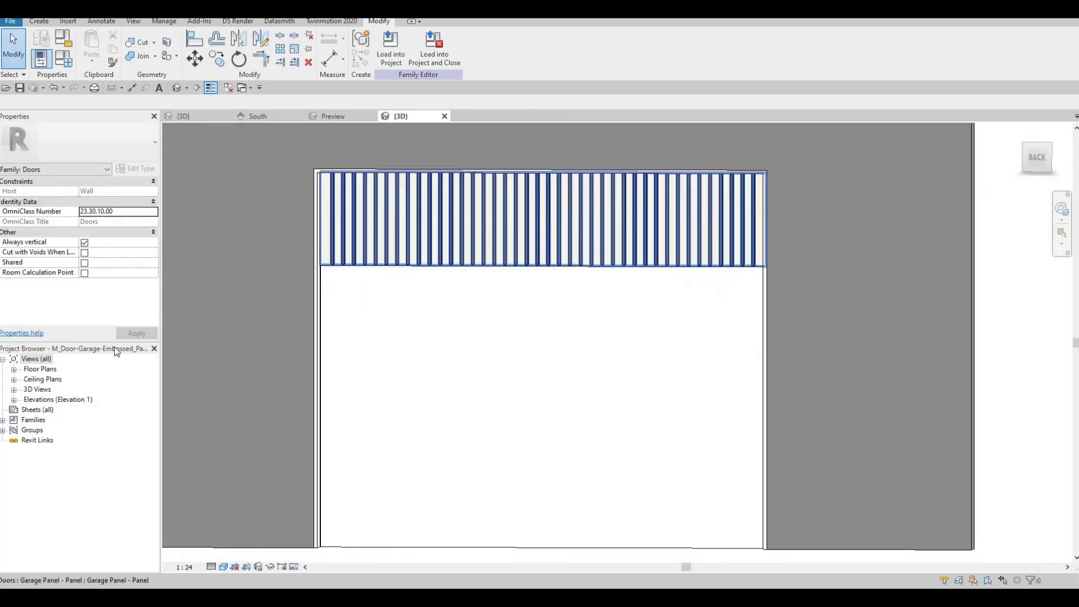
left_click(337, 116)
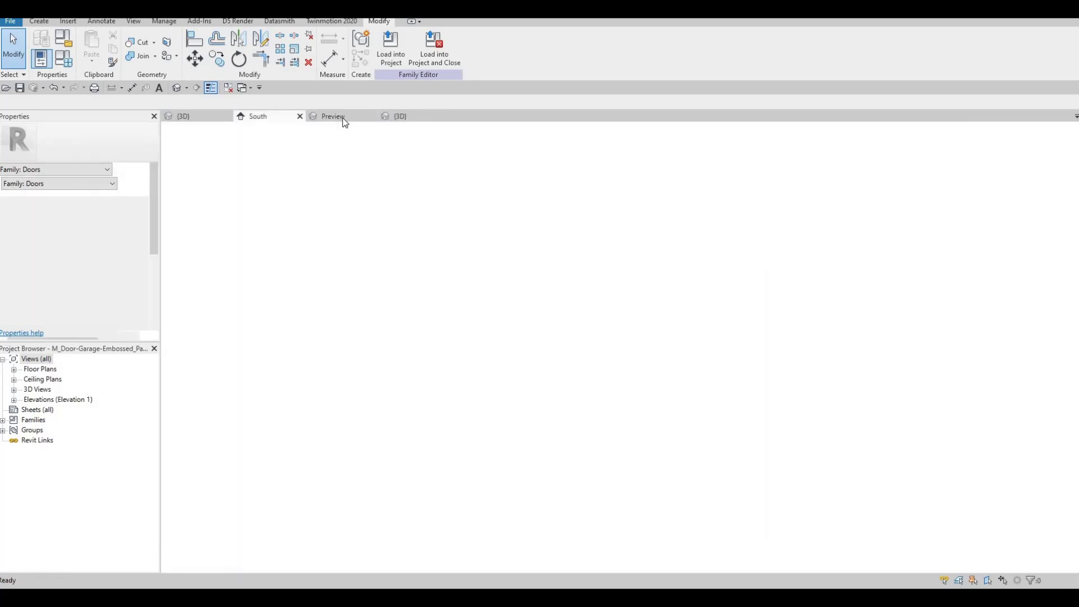
left_click(412, 118)
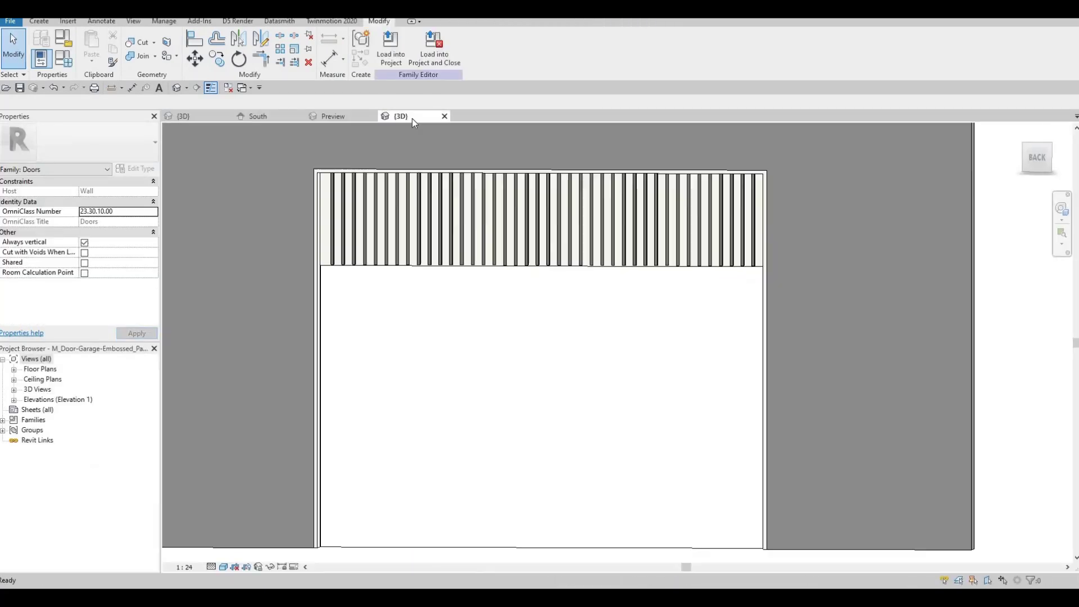
left_click(350, 118)
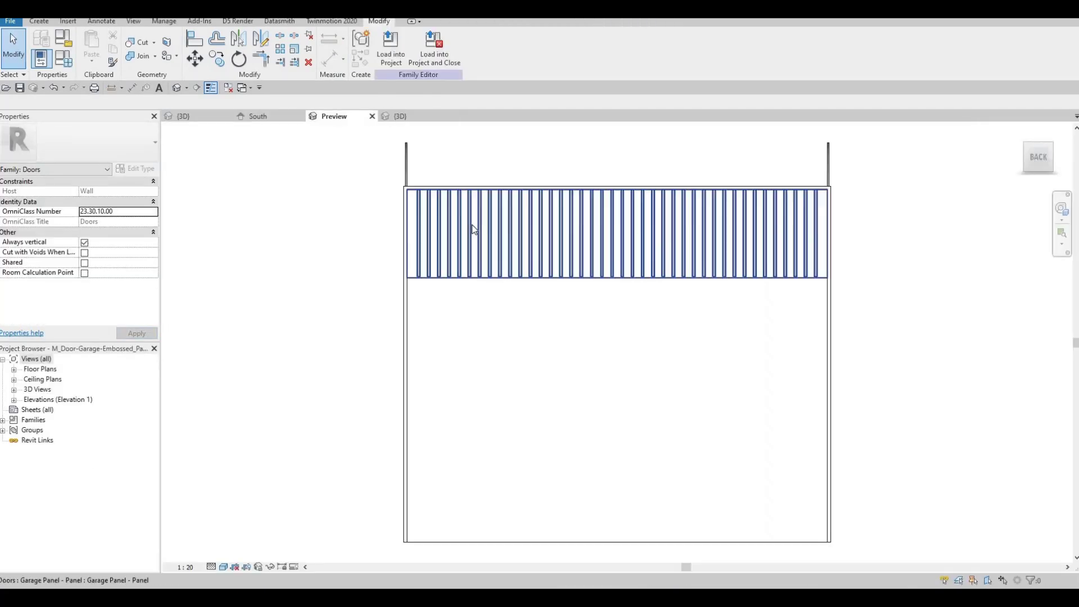
left_click(452, 221)
scroll(453, 221, "up", 2)
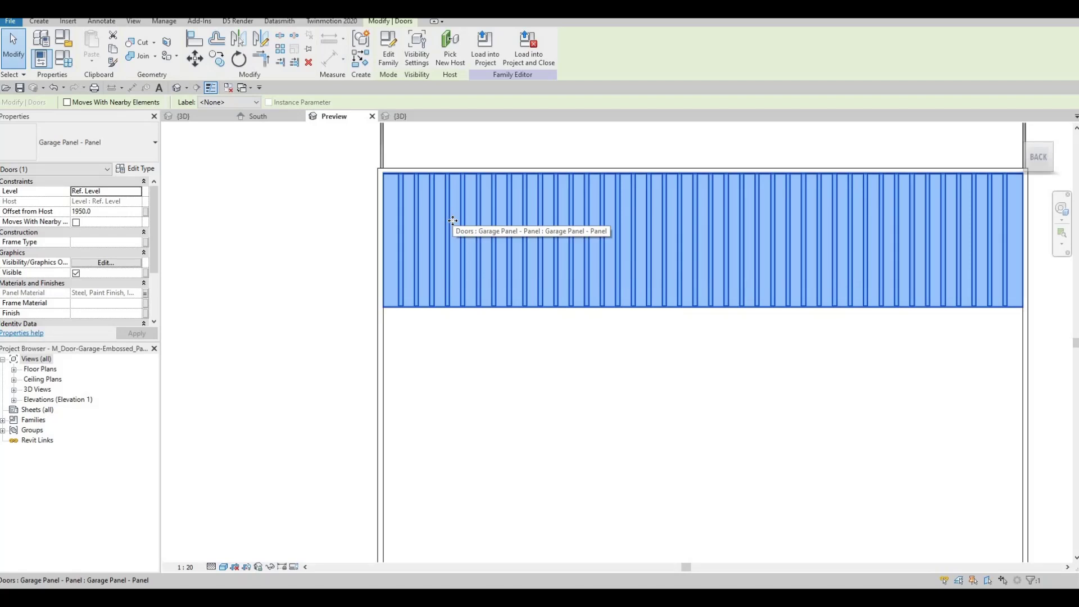
key("o")
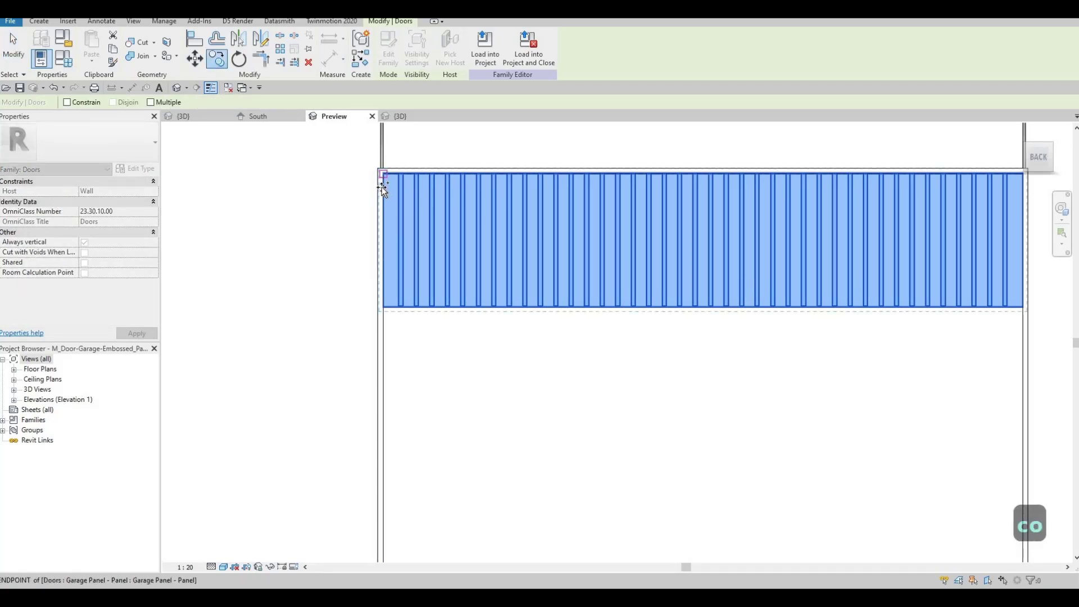
scroll(386, 325, "up", 4)
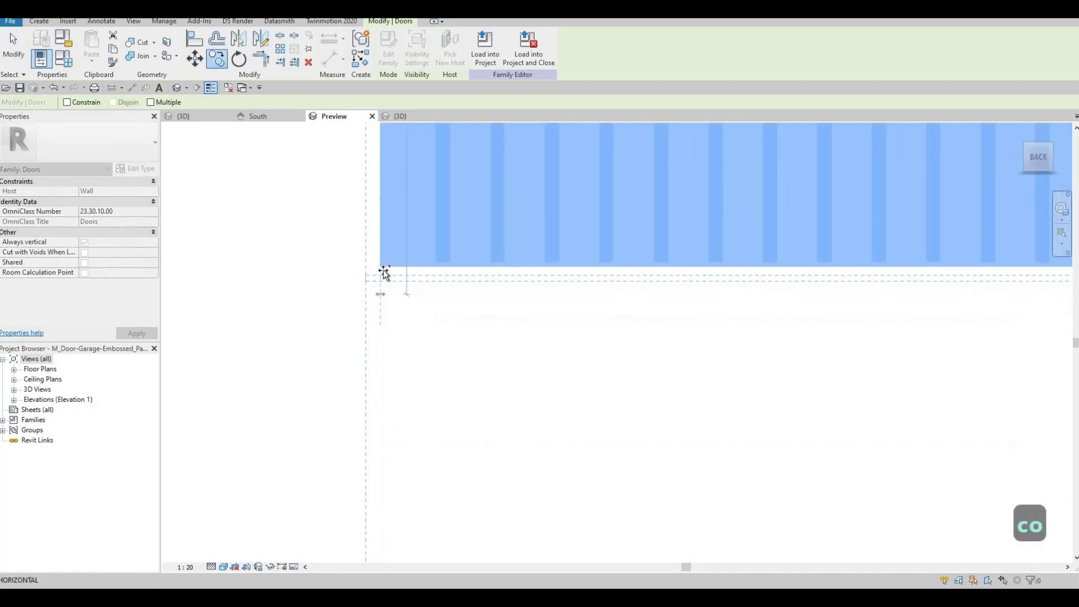
left_click(381, 267)
scroll(382, 360, "down", 1)
middle_click_drag(382, 358, 357, 88)
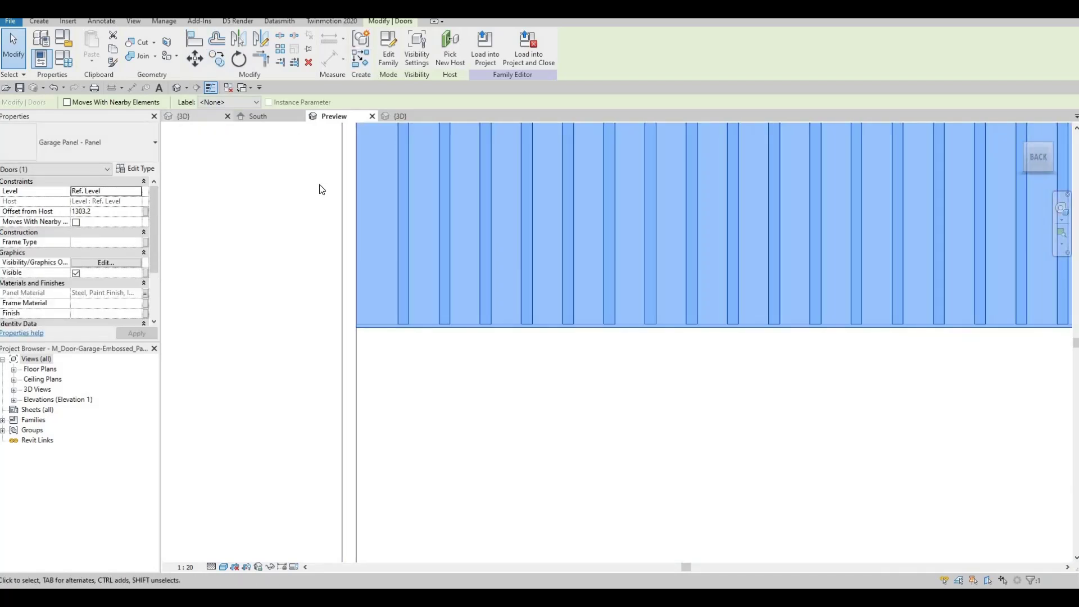
Step: Copy the second panel down twice more with multiple copying enabled, filling the door opening to its bottom edge
key("o")
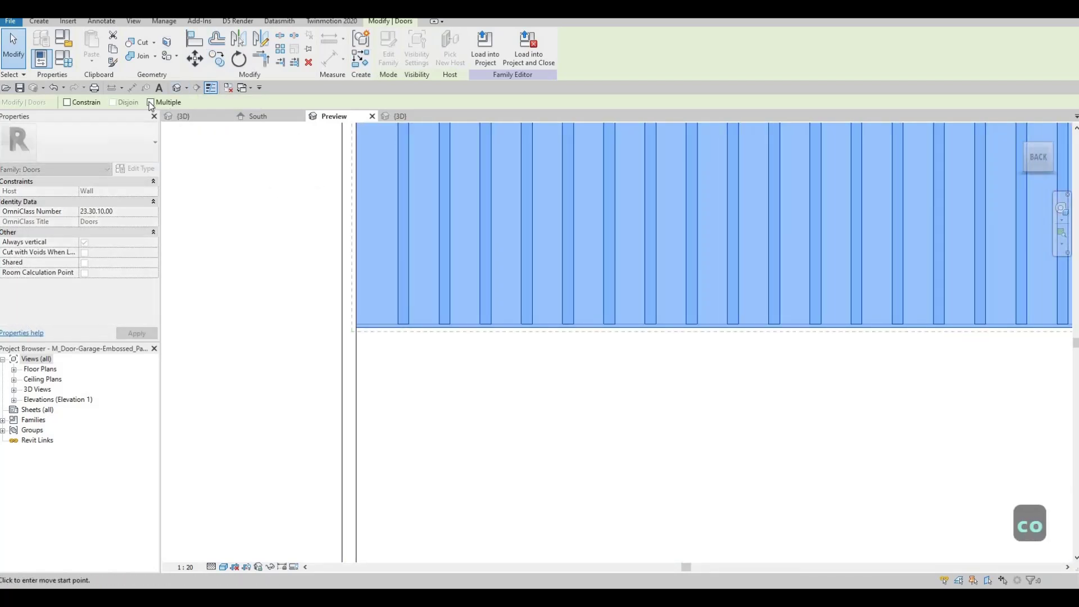
left_click(352, 188)
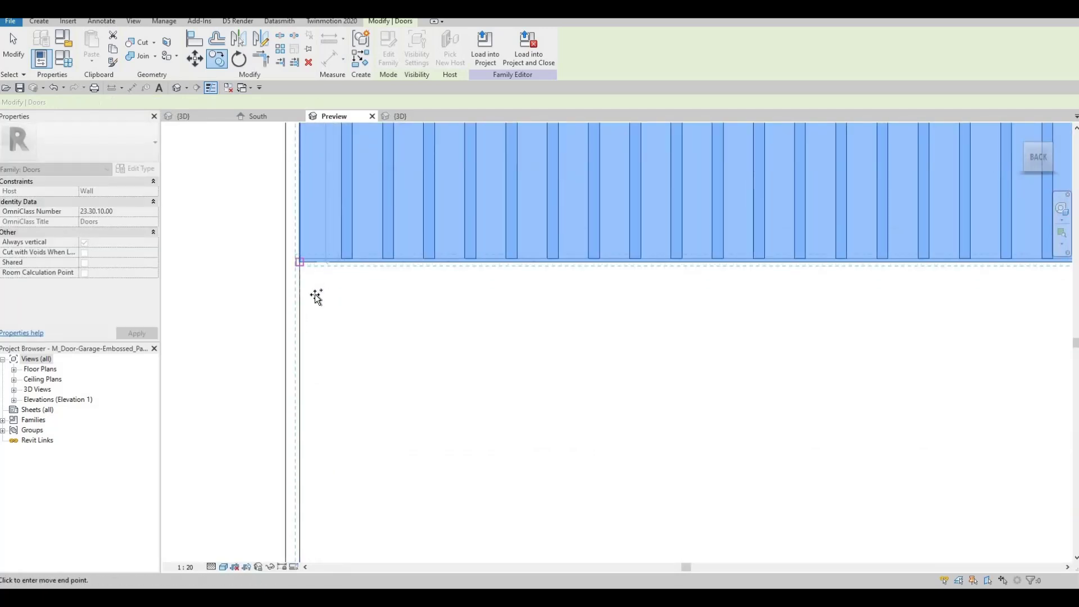
scroll(317, 291, "down", 5)
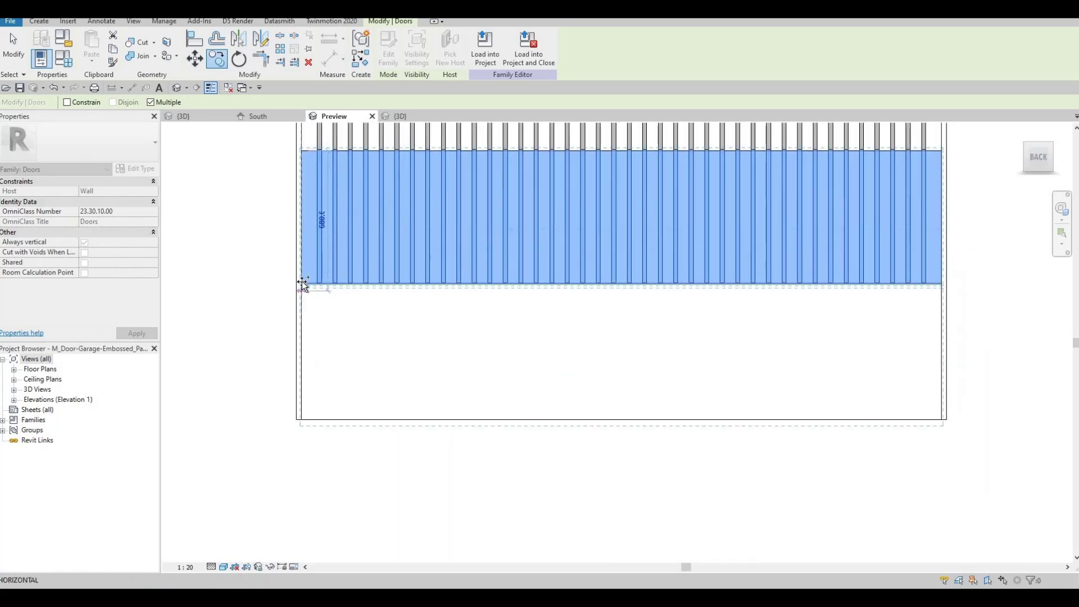
scroll(301, 284, "up", 2)
key("Escape")
key("Escape")
key("Escape")
scroll(390, 316, "down", 3)
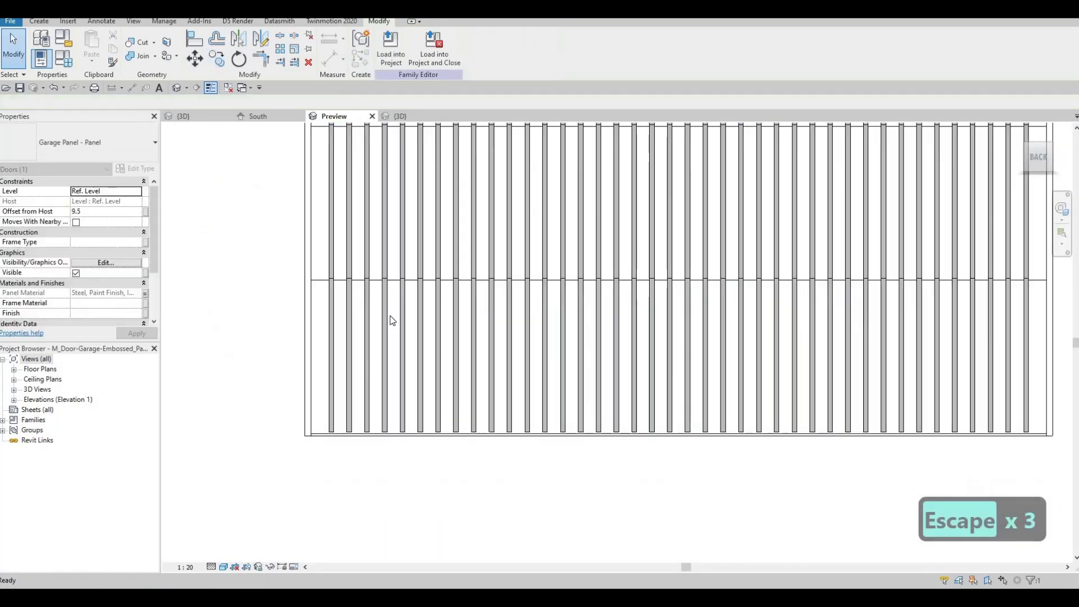
middle_click_drag(395, 382, 395, 517)
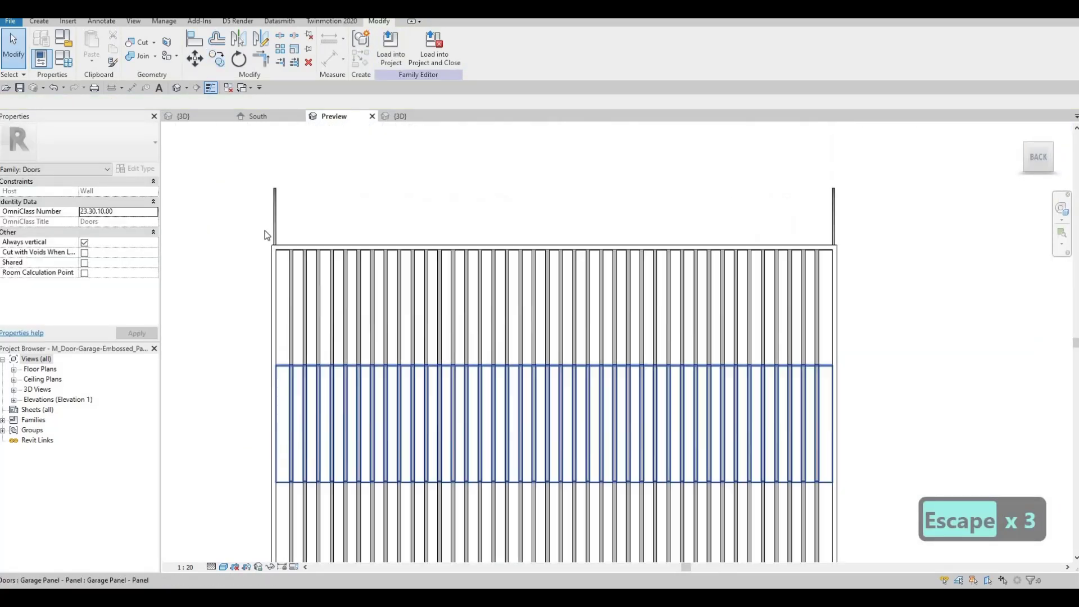
scroll(326, 298, "up", 2)
scroll(359, 260, "down", 4)
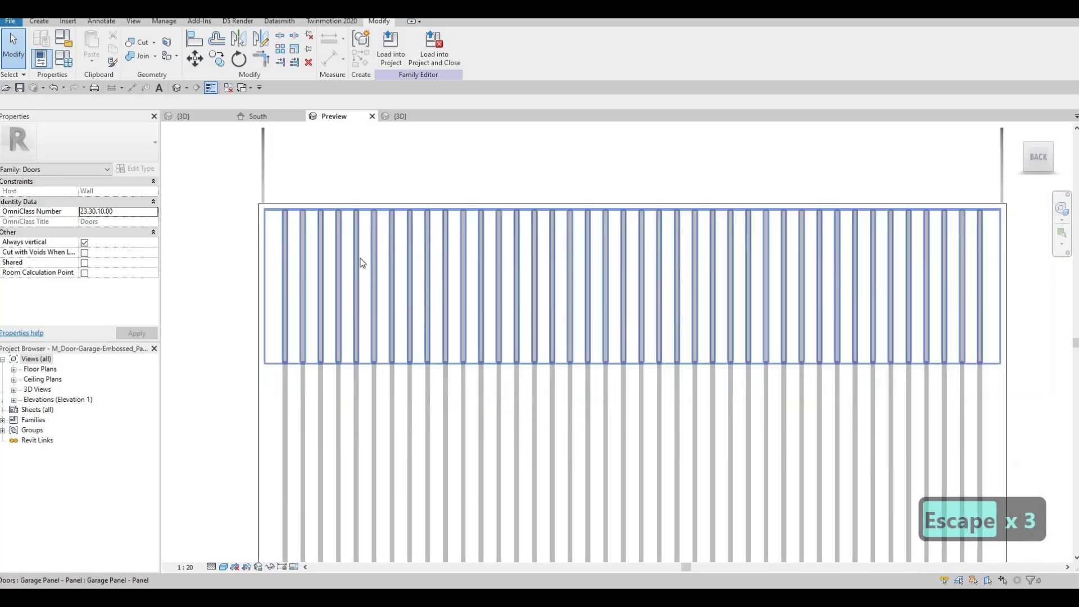
Step: Load the garage door family into the house project and close it without saving, overwriting the existing version
key("Escape")
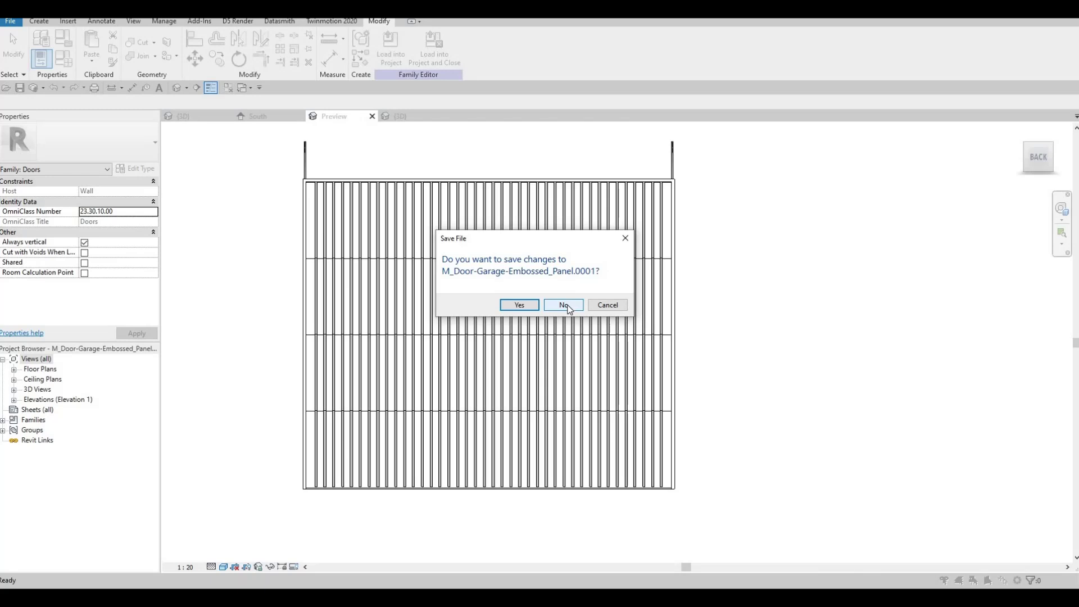
left_click(563, 308)
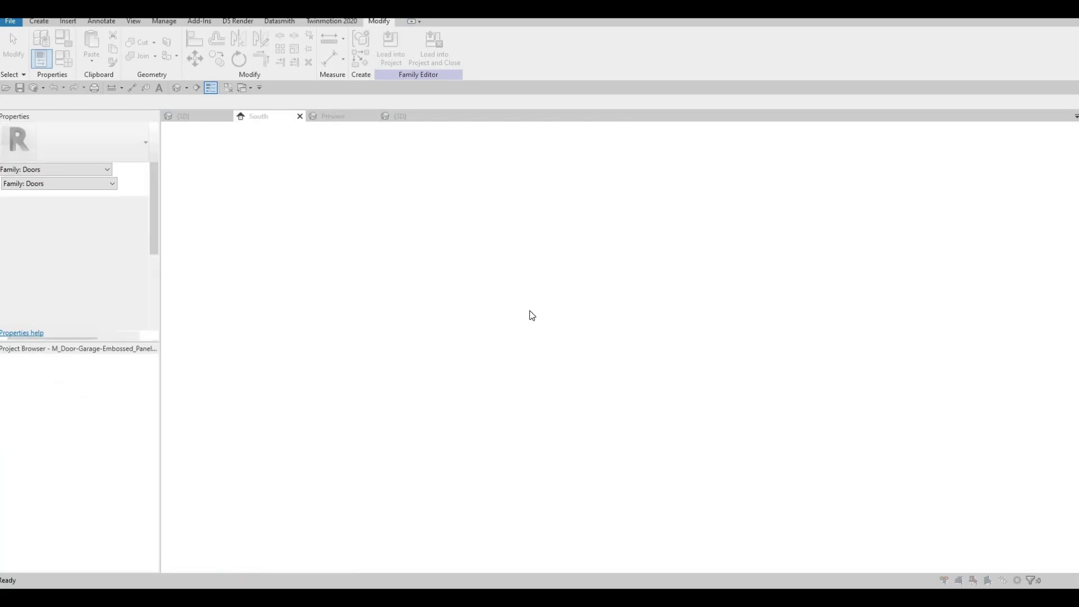
left_click(523, 299)
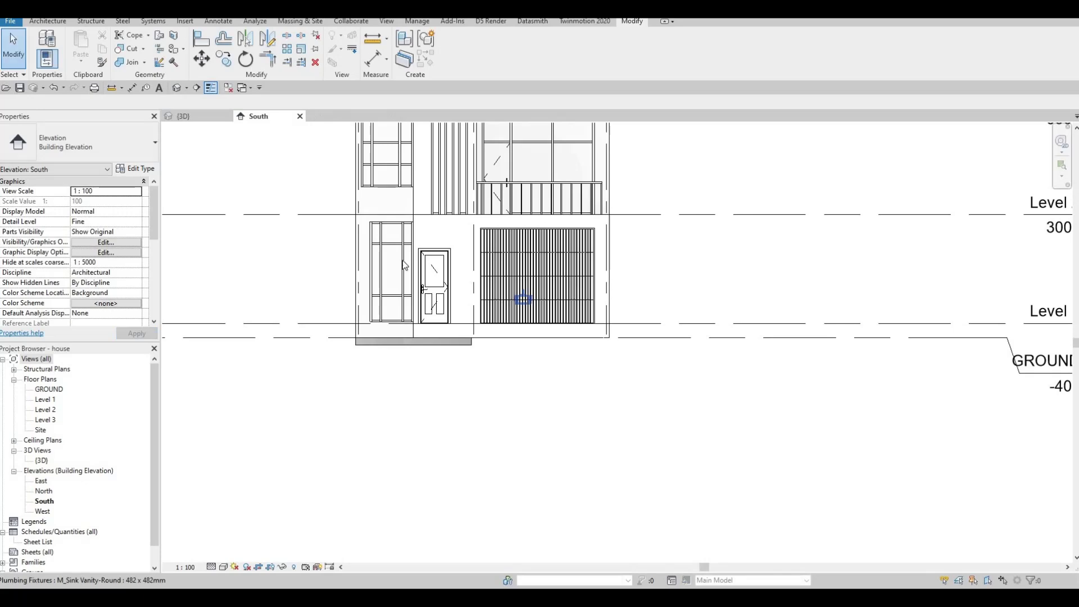
Step: Examine the garage door's battens, panel joints and side edge up close in the project's 3D view, and select the door
scroll(524, 304, "up", 3)
key("ctrl+Tab")
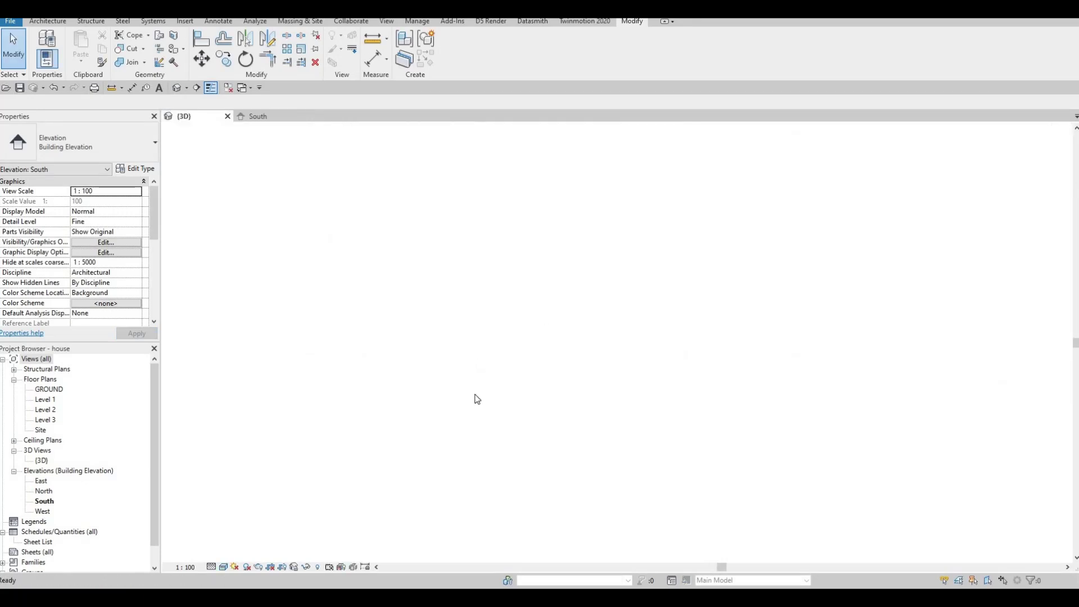
scroll(549, 513, "up", 3)
key("Escape")
scroll(535, 382, "up", 8)
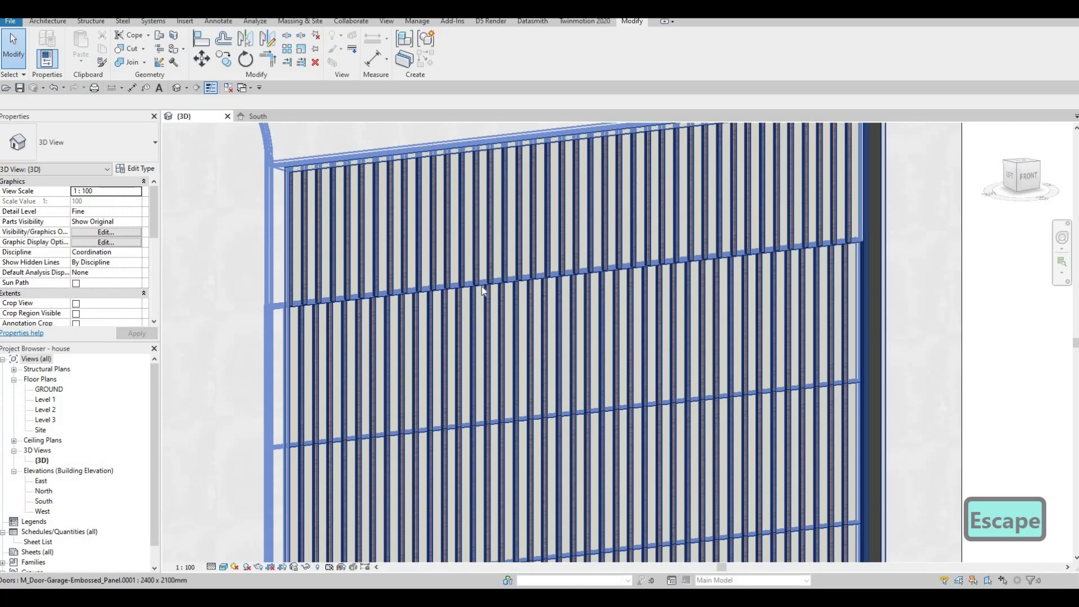
scroll(641, 373, "up", 5)
key("Escape")
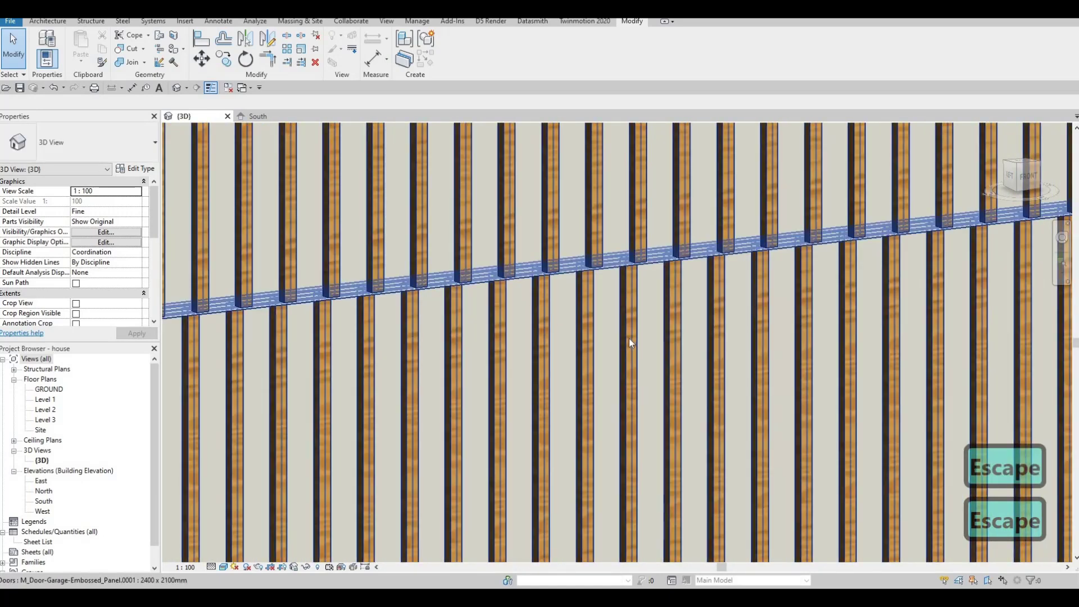
scroll(677, 370, "down", 4)
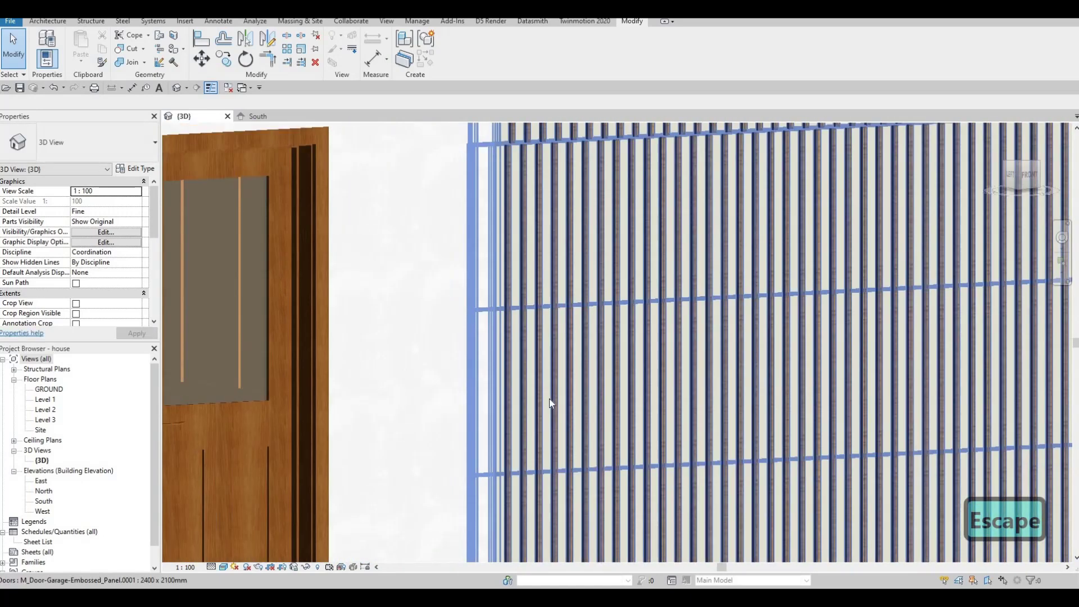
middle_click_drag(995, 304, 871, 304)
scroll(871, 304, "down", 4)
scroll(664, 248, "up", 6)
key("Escape")
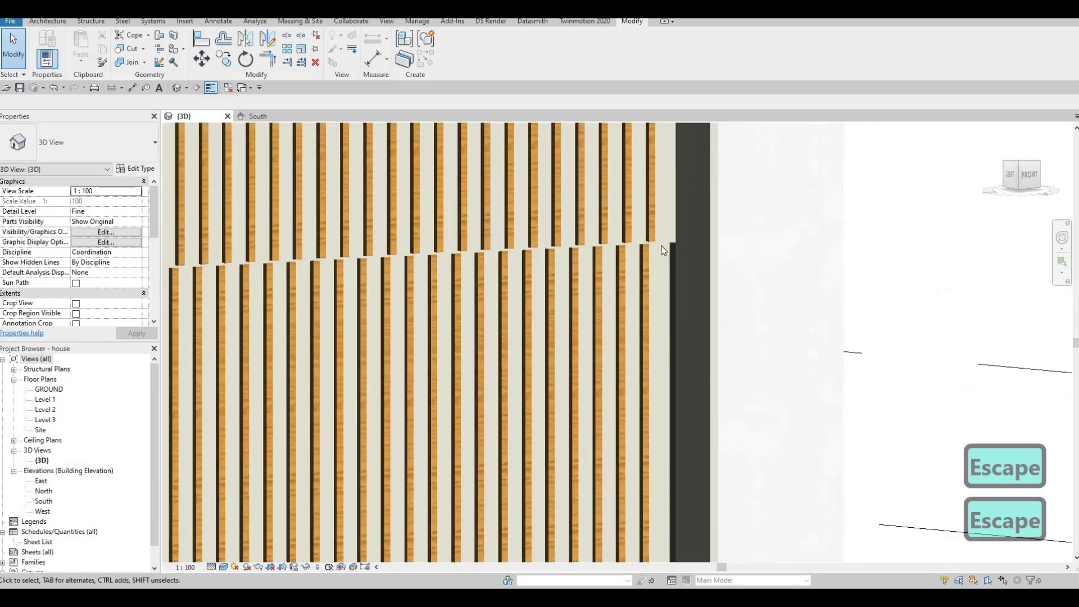
left_click(652, 258)
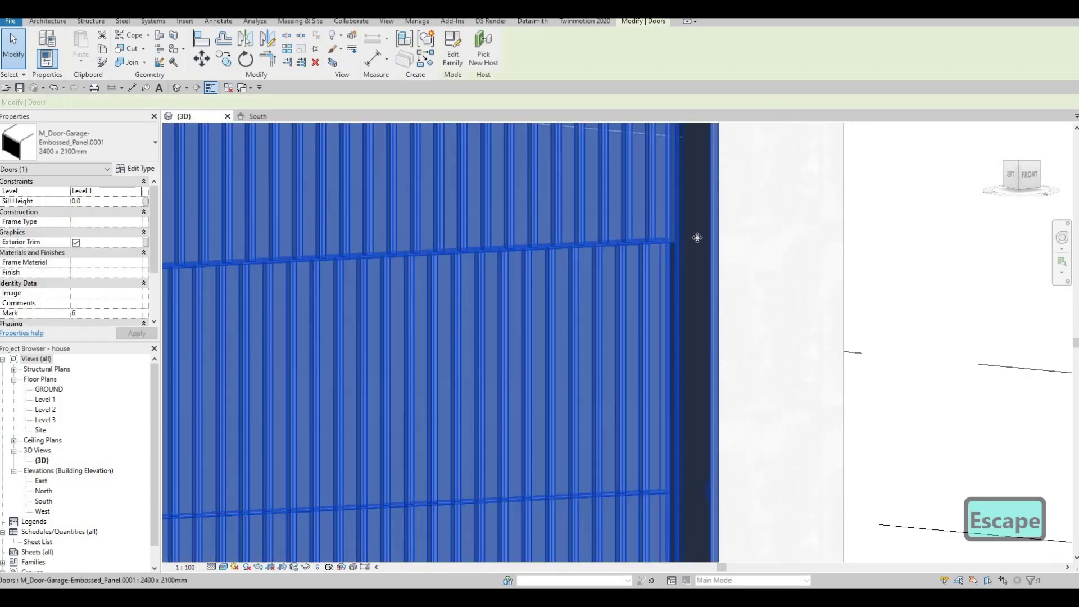
scroll(662, 221, "up", 4)
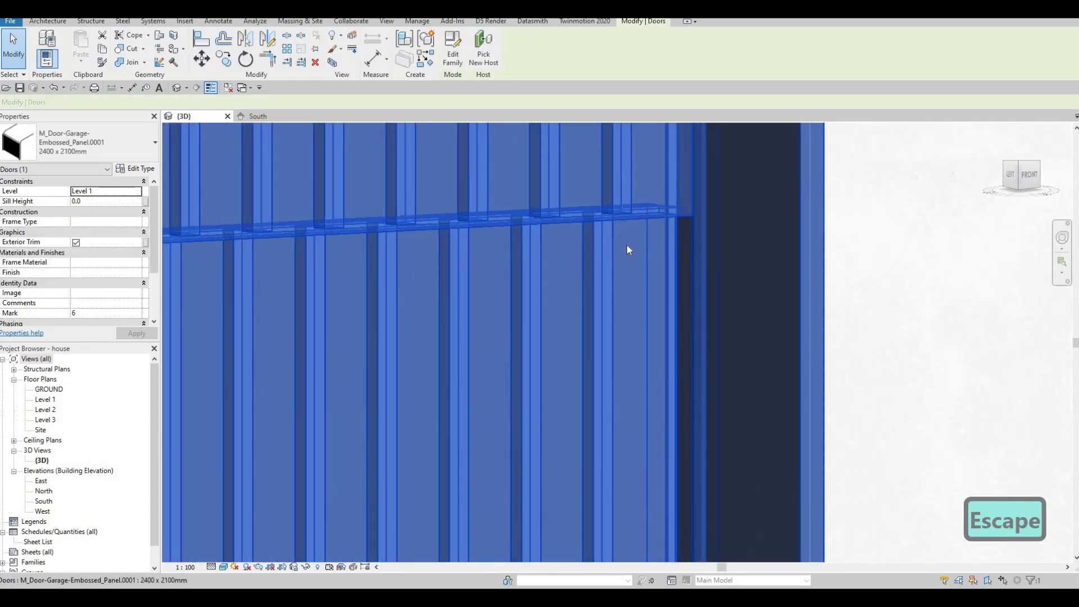
Step: Examine the garage door's bottom edge, its battens and the surrounding front wall in the 3D view
key("Escape")
middle_click_drag(639, 265, 414, 365, "shift")
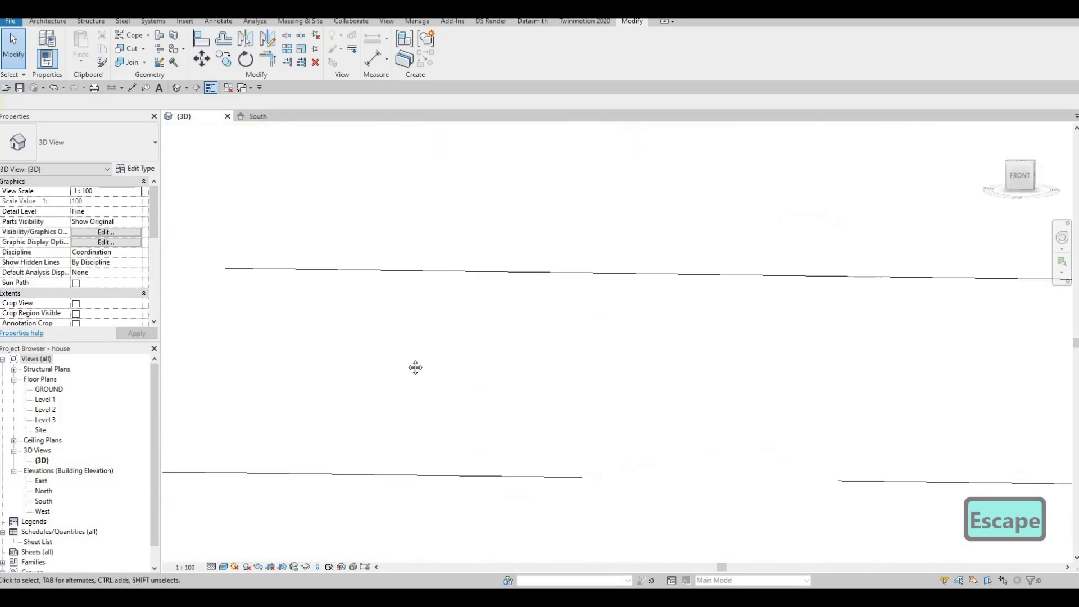
scroll(924, 277, "down", 5)
middle_click_drag(796, 278, 848, 319, "shift")
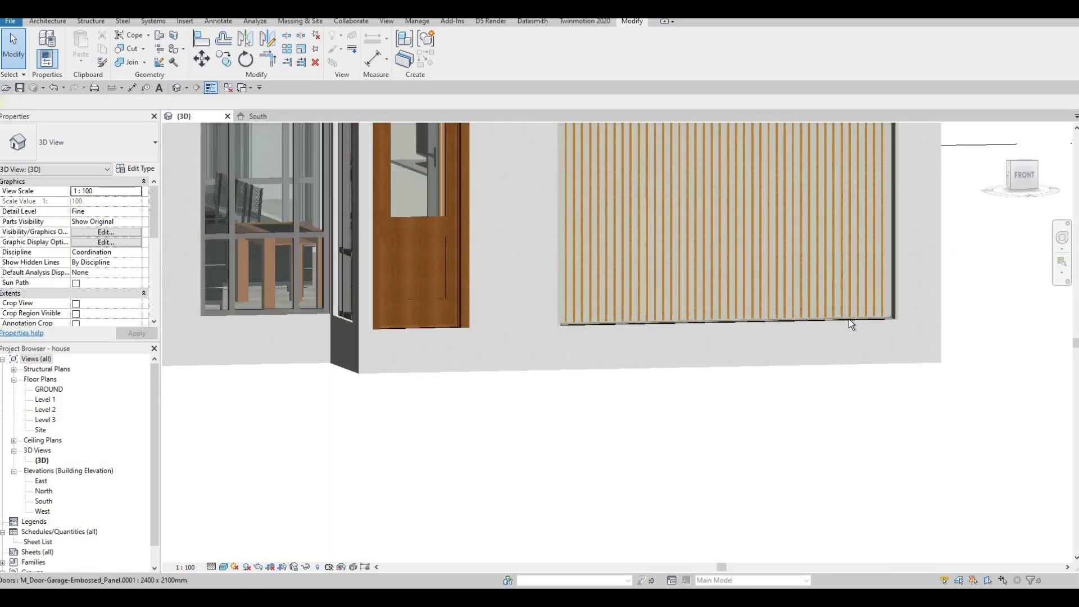
scroll(615, 331, "up", 2)
scroll(594, 342, "up", 2)
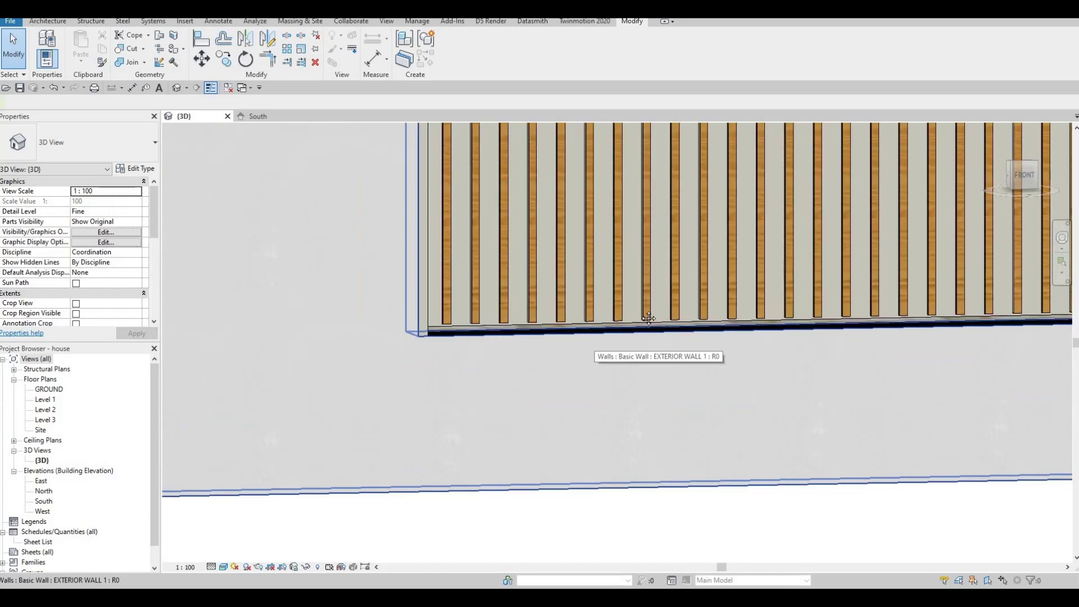
scroll(658, 333, "down", 3)
middle_click_drag(657, 334, 663, 296, "shift")
Step: Open the house's garage door family for editing
key("Escape")
left_click(663, 295)
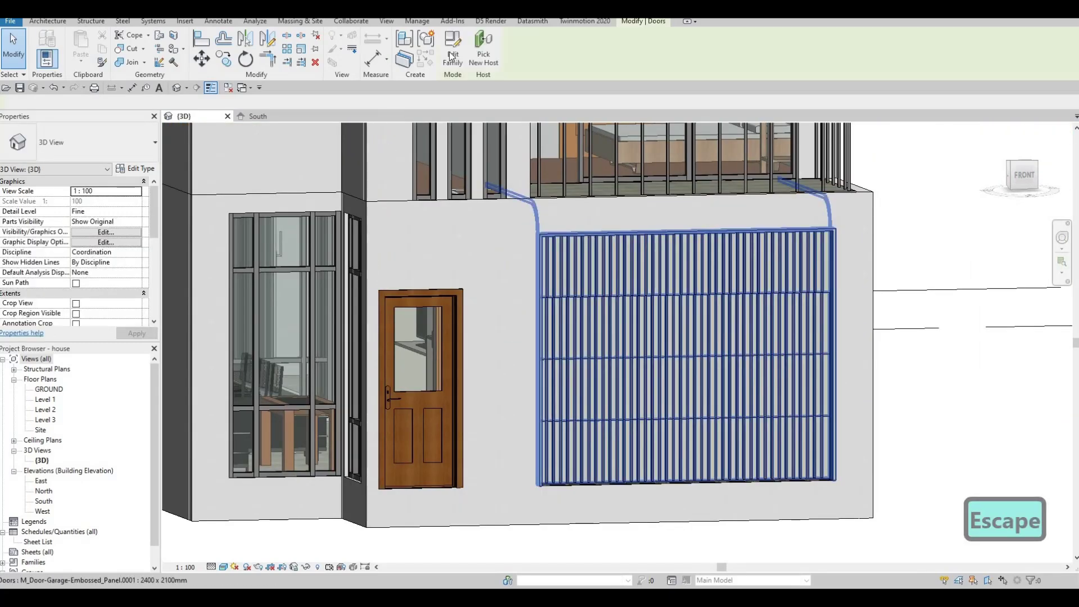
left_click(452, 57)
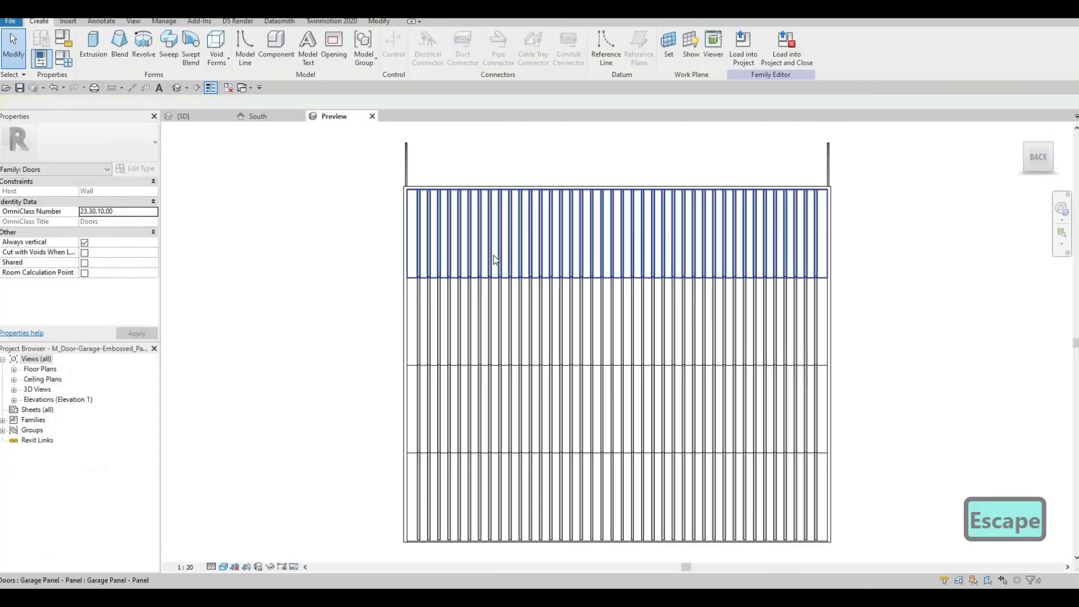
Step: Delete the three lower garage panel copies from the door, keeping only the top battened panel
left_click(493, 255)
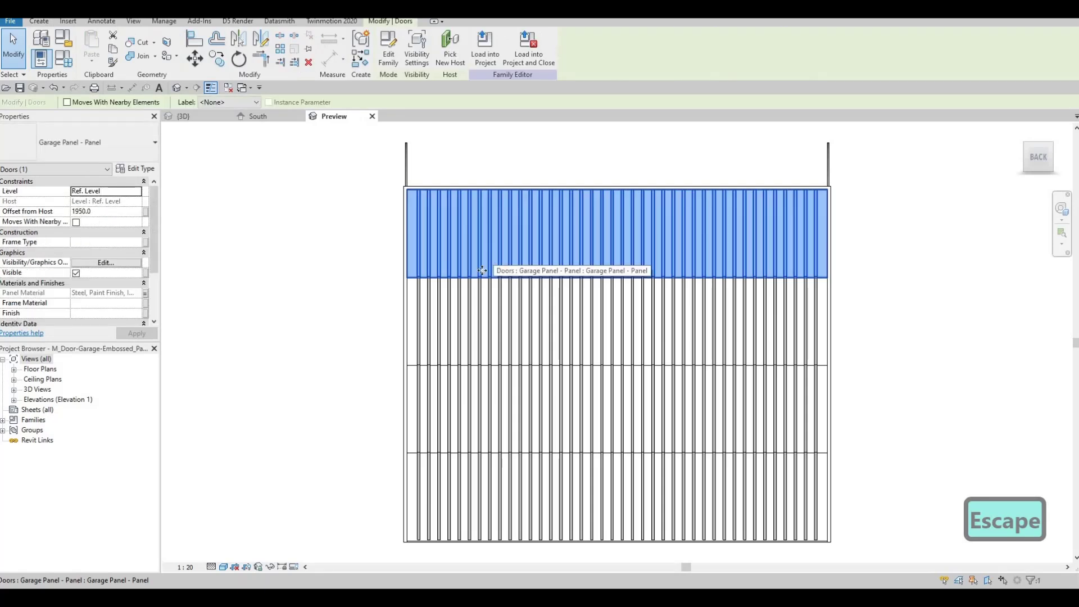
scroll(399, 281, "up", 1)
key("Escape")
scroll(380, 283, "up", 4)
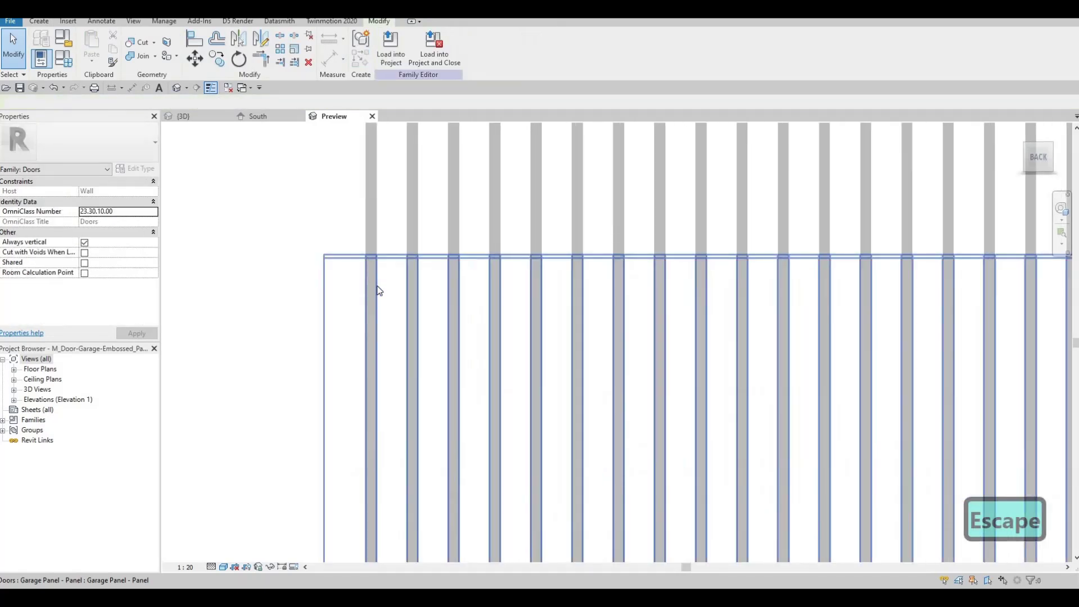
scroll(387, 284, "down", 5)
key("Escape")
left_click_drag(324, 179, 800, 533)
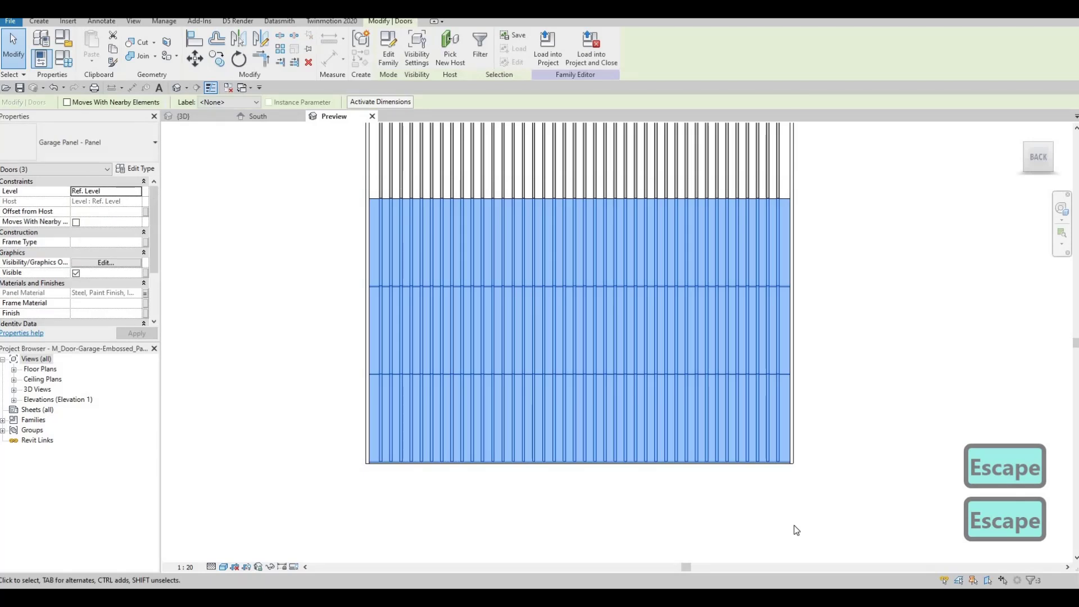
key("Delete")
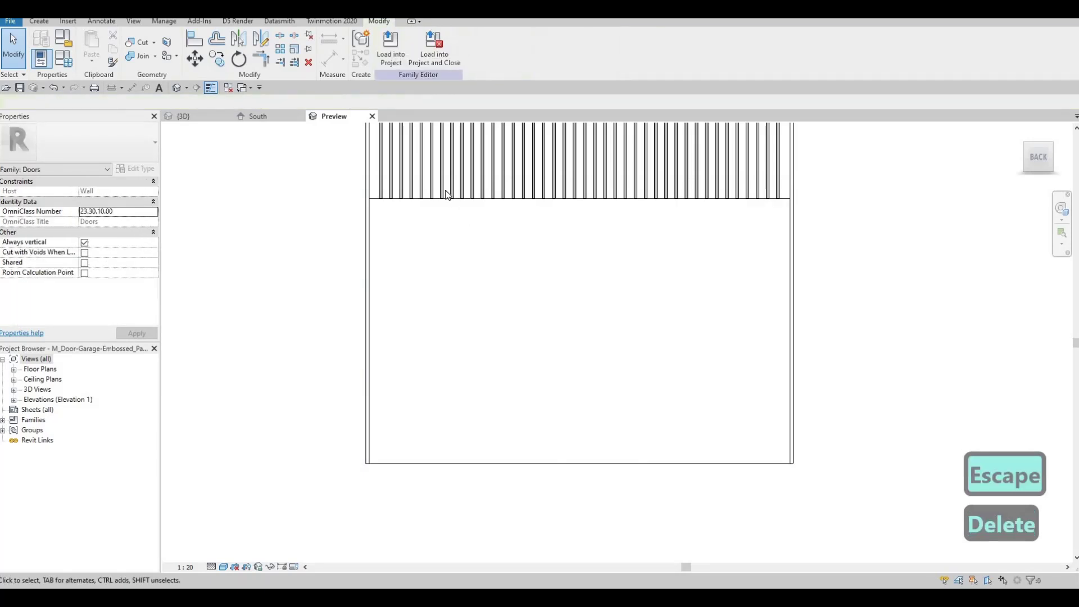
Step: Open the remaining Garage Panel family for editing and show its Front elevation
left_click(386, 158)
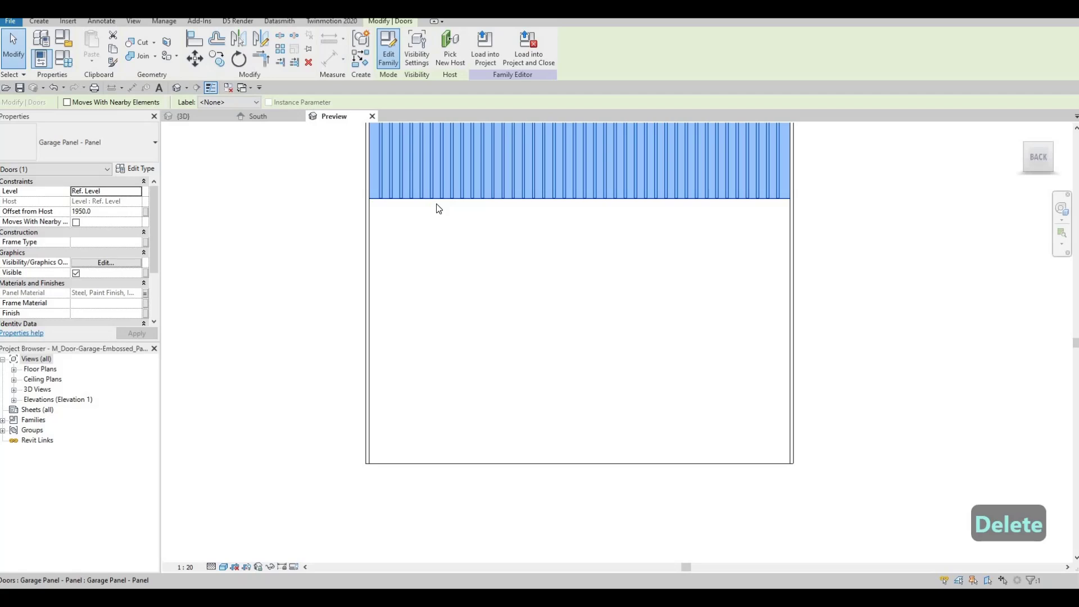
double_click(434, 220)
middle_click_drag(518, 320, 322, 273, "shift")
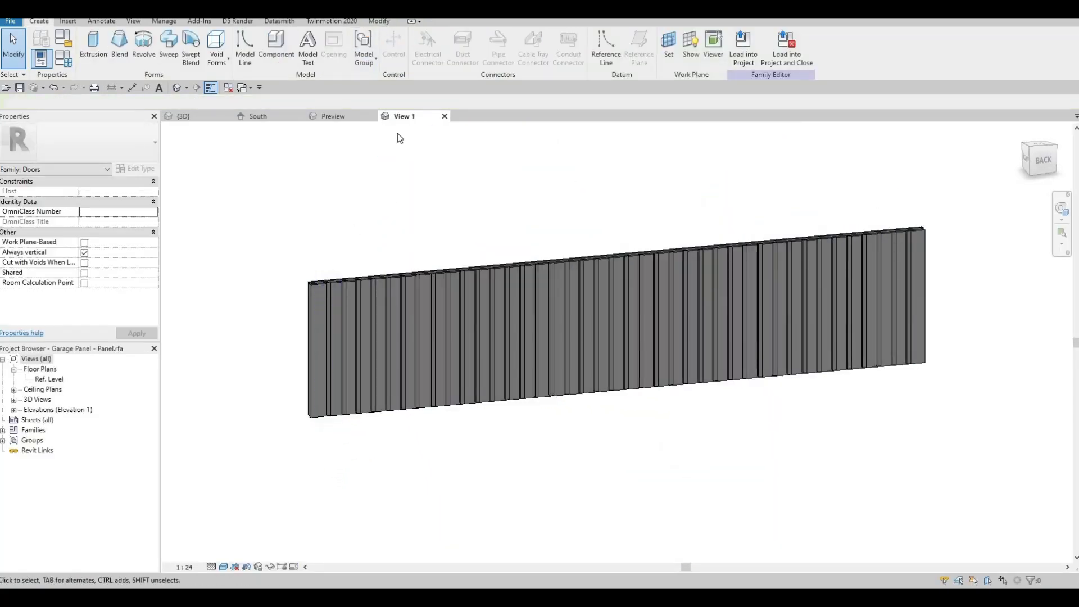
left_click(14, 410)
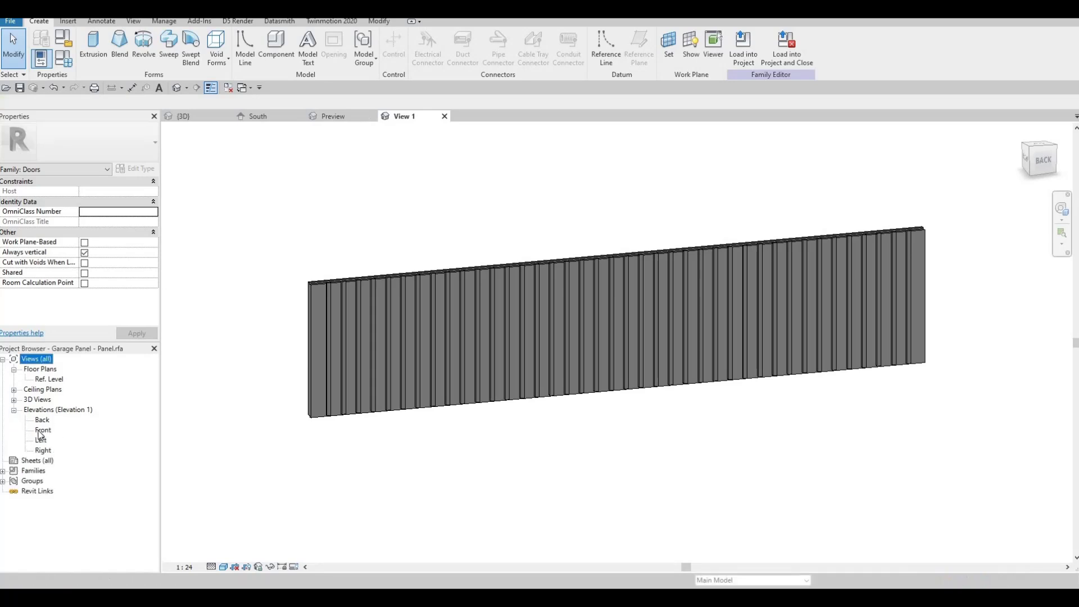
double_click(42, 431)
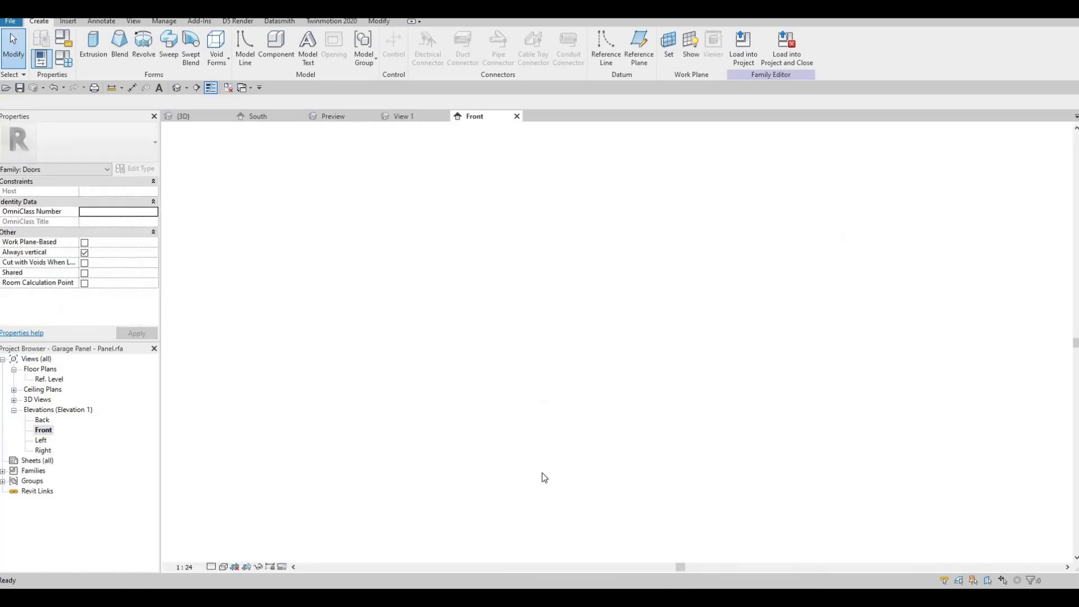
Step: Open the array group of the leftmost batten for editing in the Front elevation
scroll(344, 471, "up", 4)
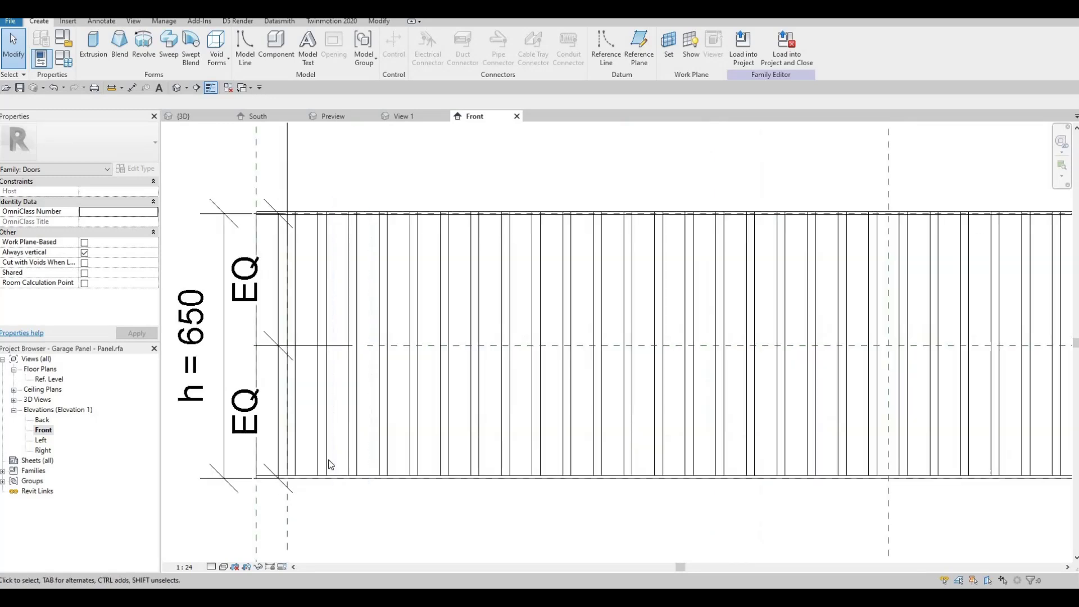
middle_click_drag(326, 445, 319, 436)
left_click(315, 435)
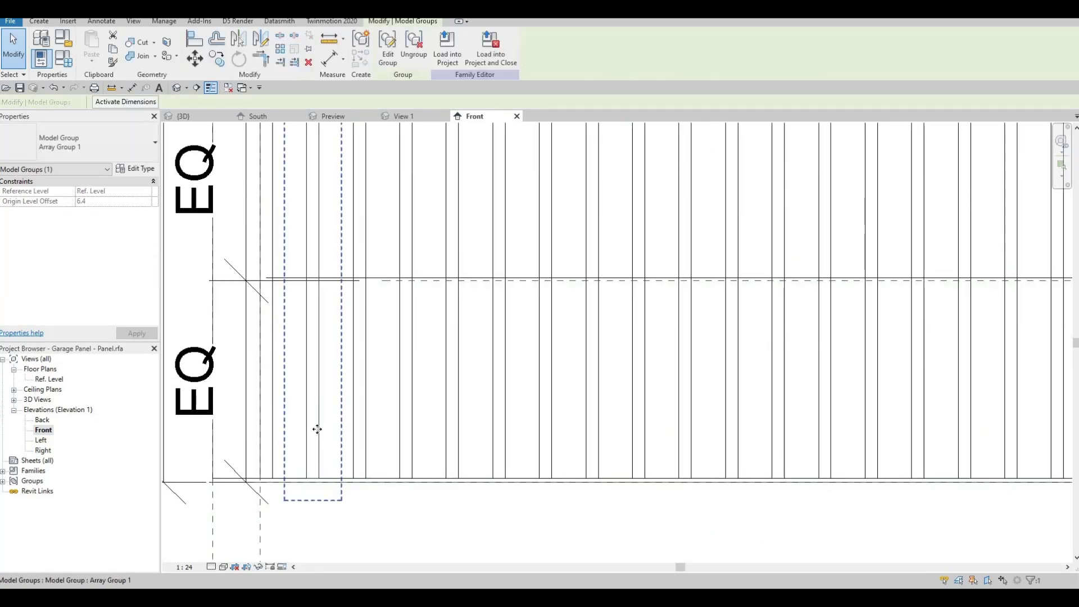
scroll(313, 375, "down", 1)
scroll(356, 351, "up", 1)
key("Escape")
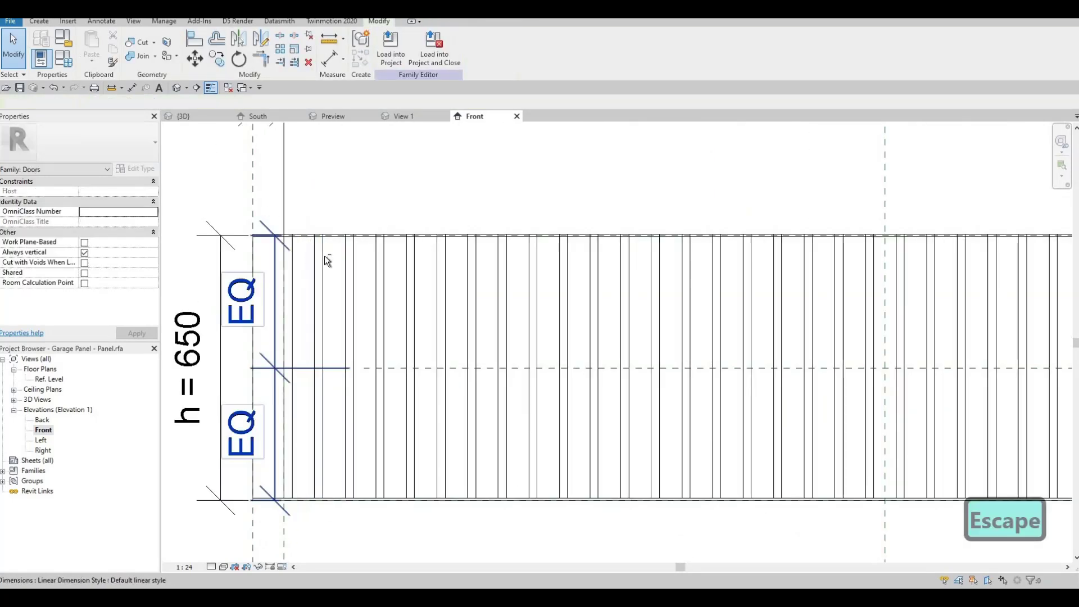
key("Escape")
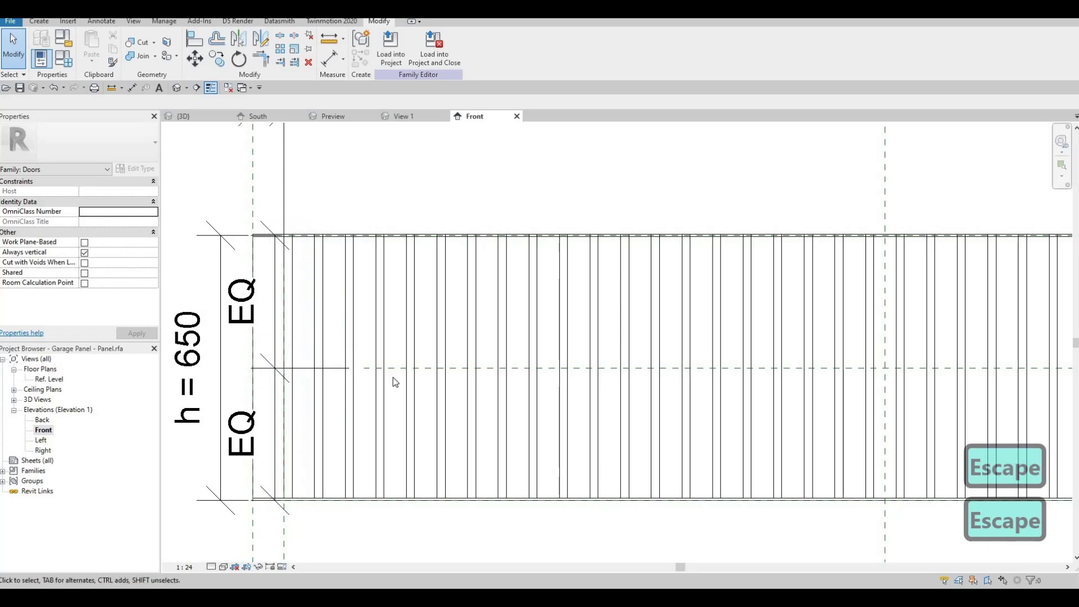
key("Escape")
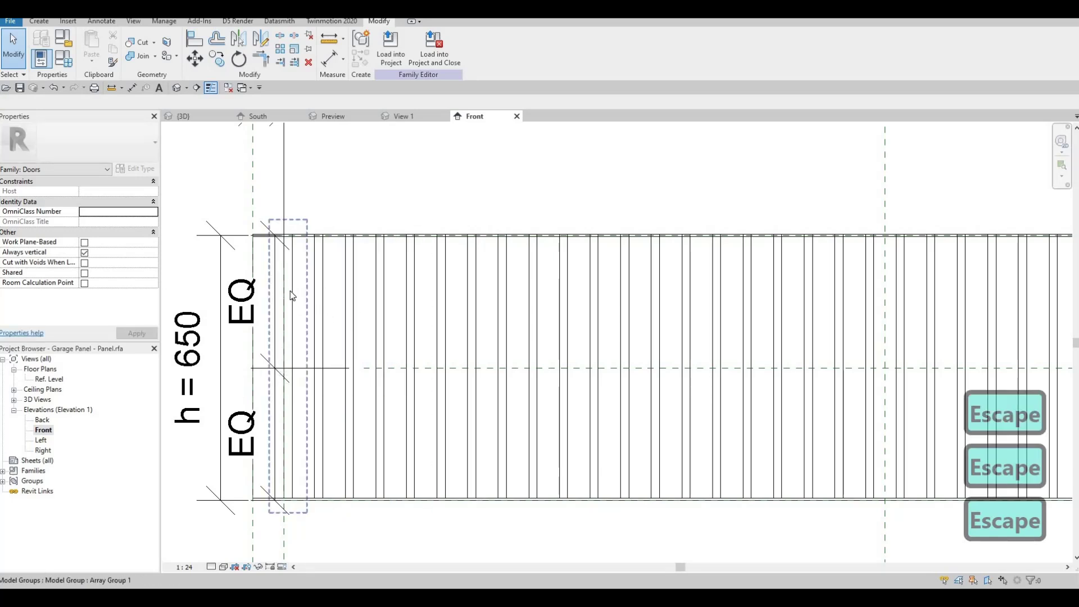
left_click(289, 295)
scroll(286, 291, "down", 1)
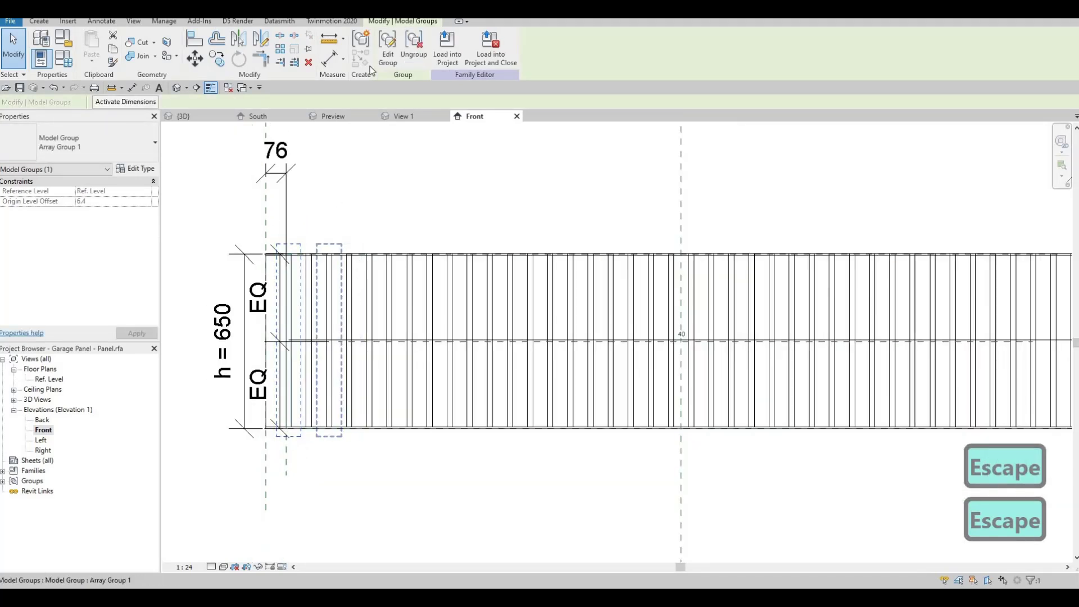
scroll(309, 429, "up", 2)
key("e")
key("g")
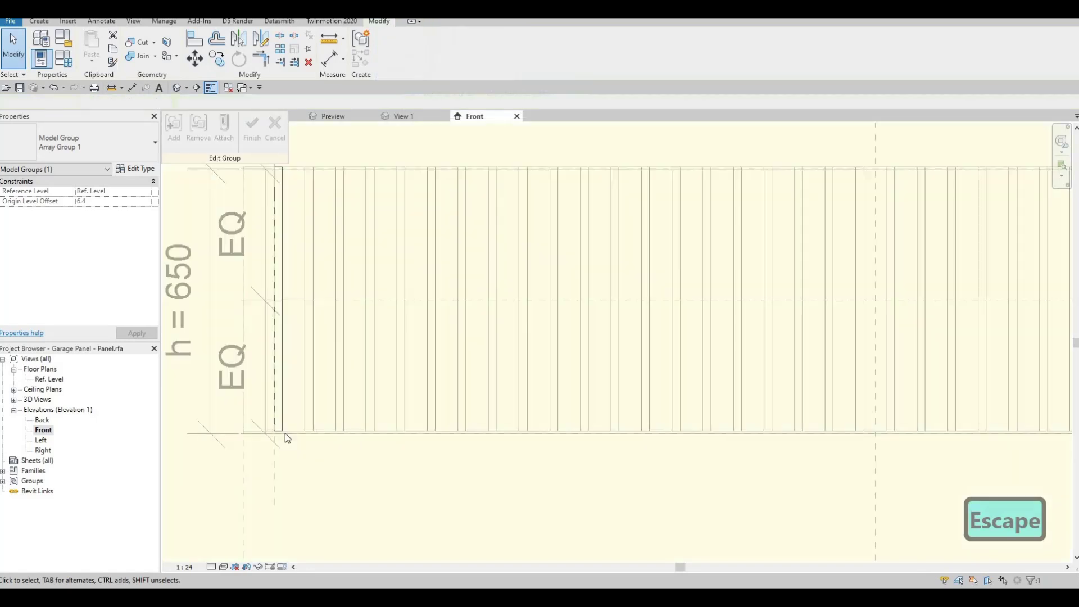
Step: Extend the batten's lower end to the panel's bottom edge, with an extrusion start of 0, and finish the group edit
scroll(272, 423, "up", 2)
left_click(271, 423)
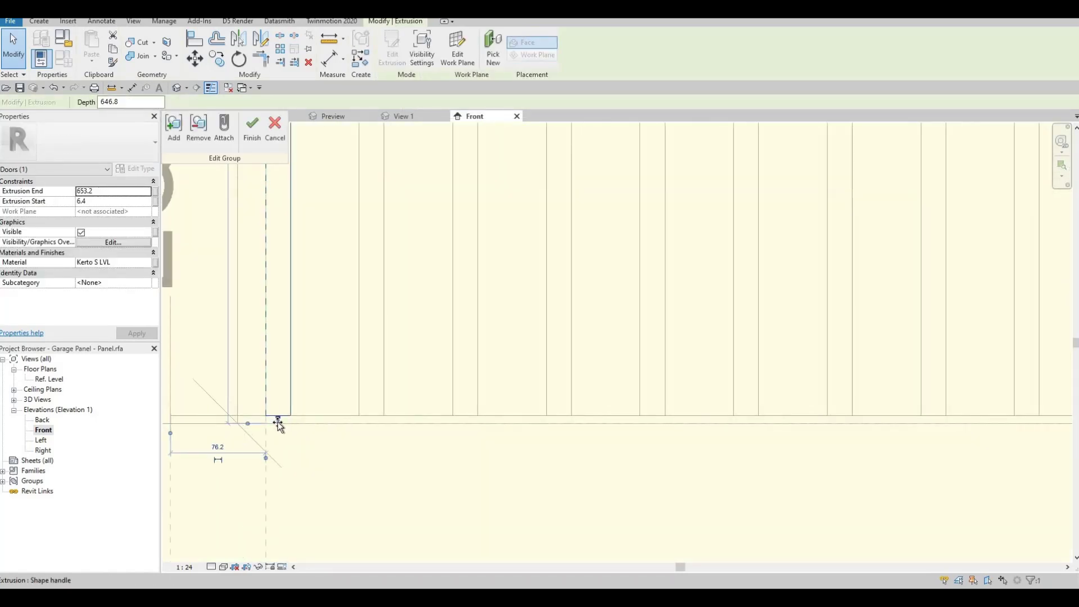
scroll(318, 259, "up", 5, "ctrl")
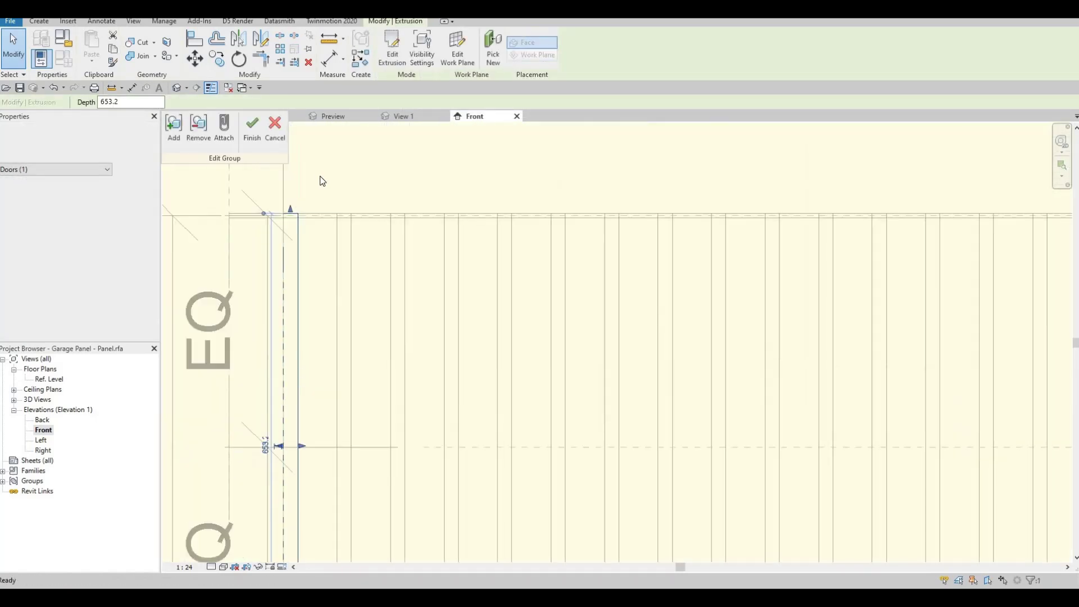
left_click(253, 131)
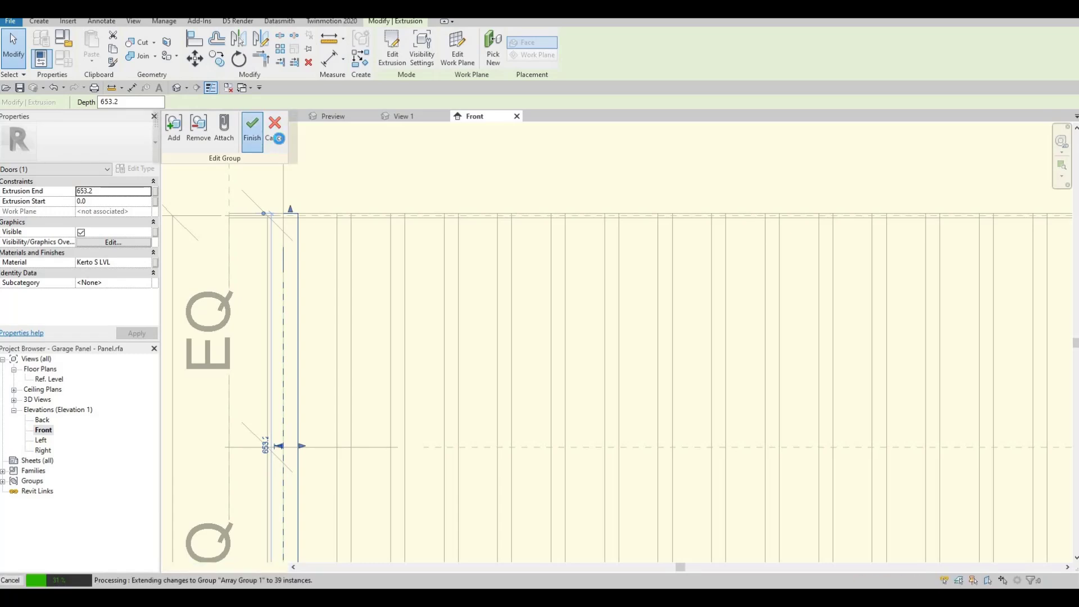
Step: Load the panel family only into M_Door-Garage-Embossed_Panel.0001.rfa and close it without saving, overwriting the existing version and its parameter values
scroll(306, 277, "down", 5)
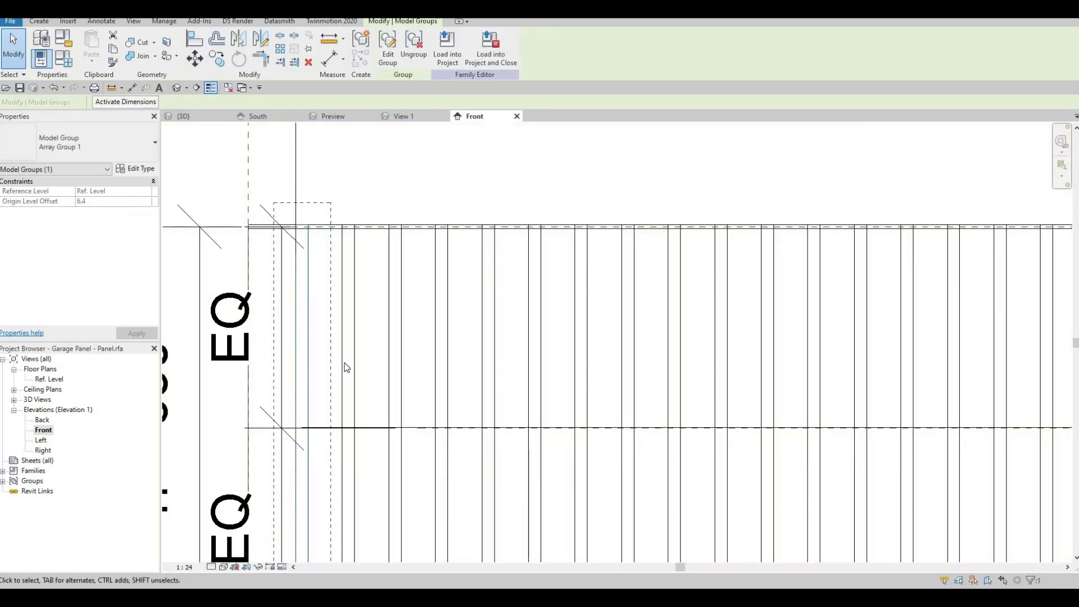
key("z")
key("f")
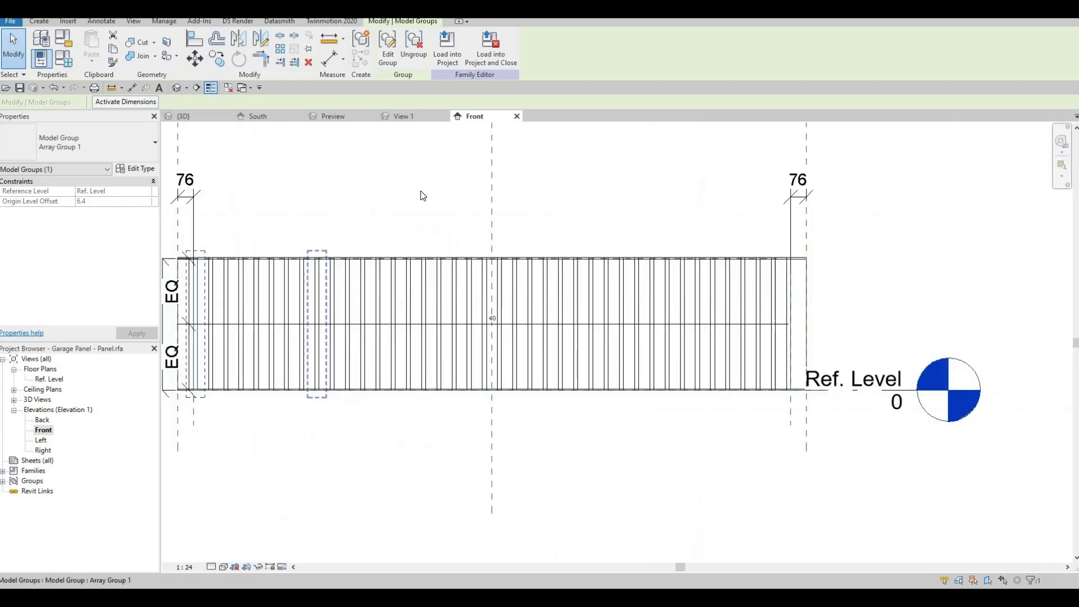
left_click(497, 62)
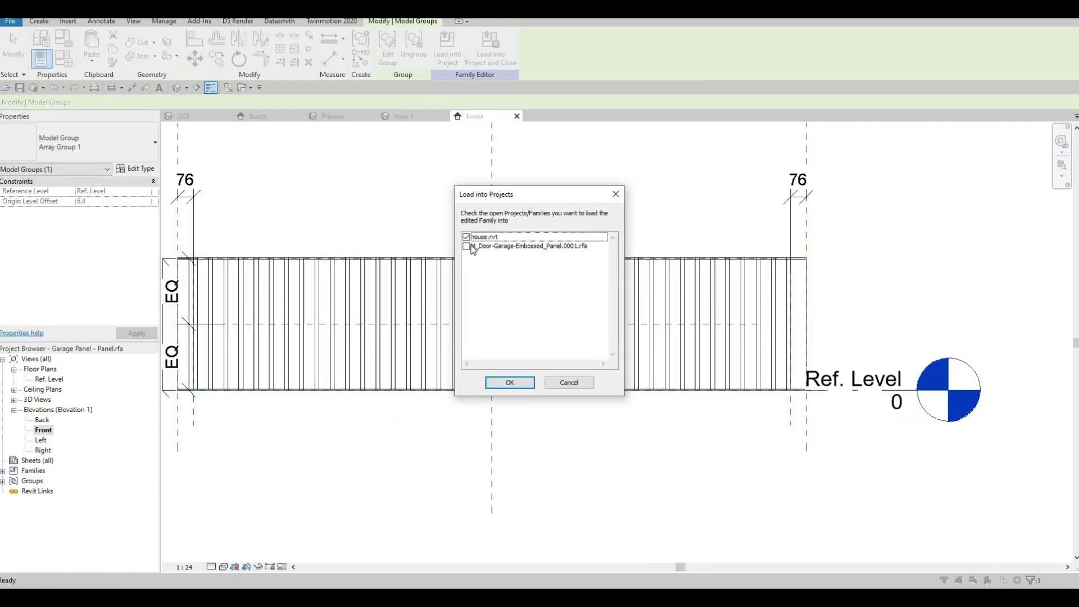
left_click(470, 247)
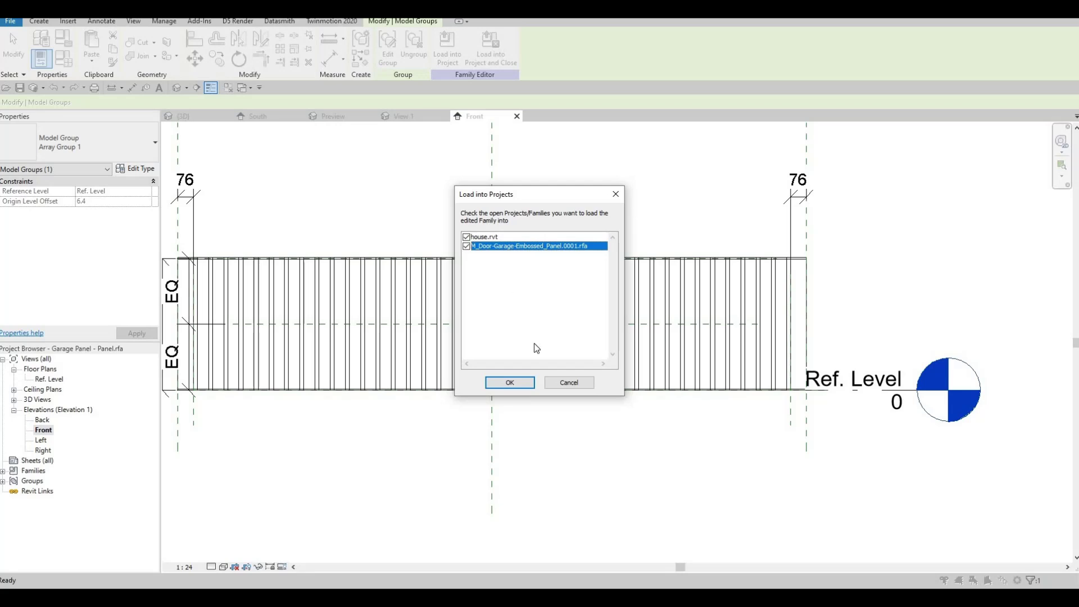
key("Up")
key("space")
key("Return")
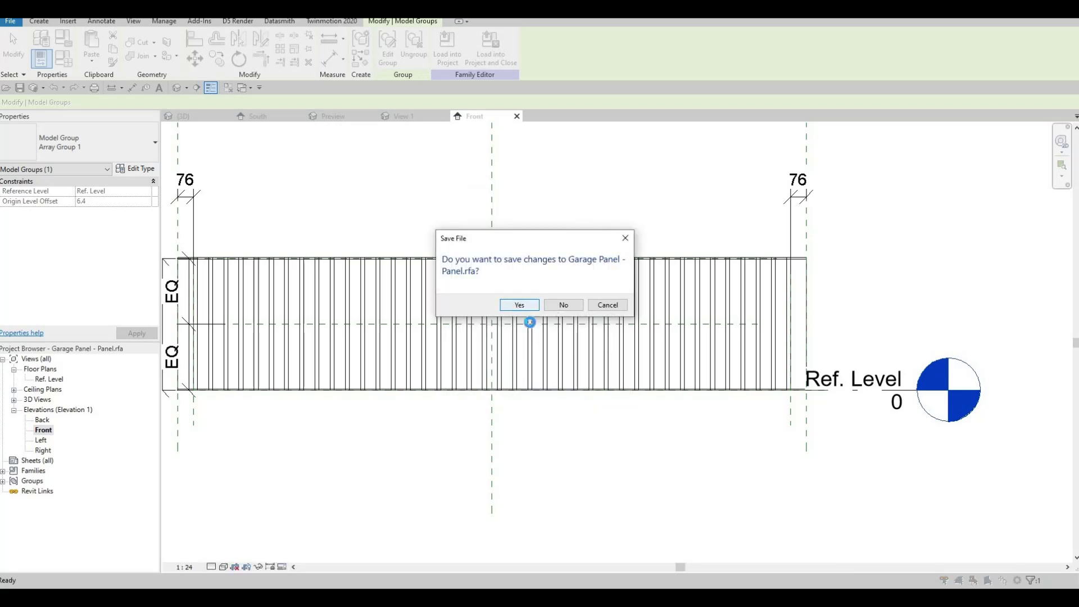
key("Tab")
key("Return")
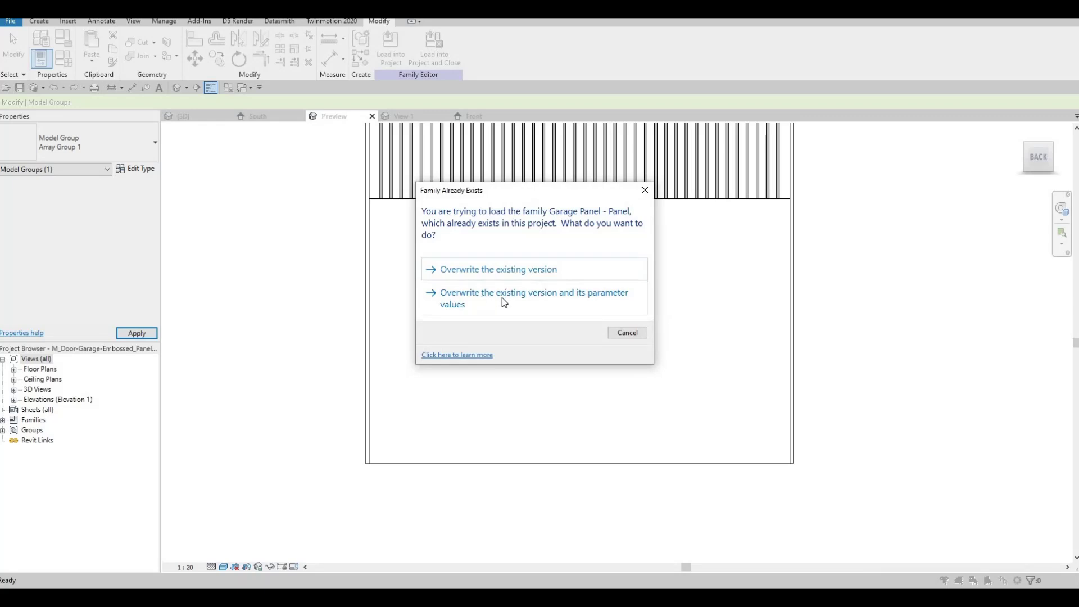
left_click(510, 297)
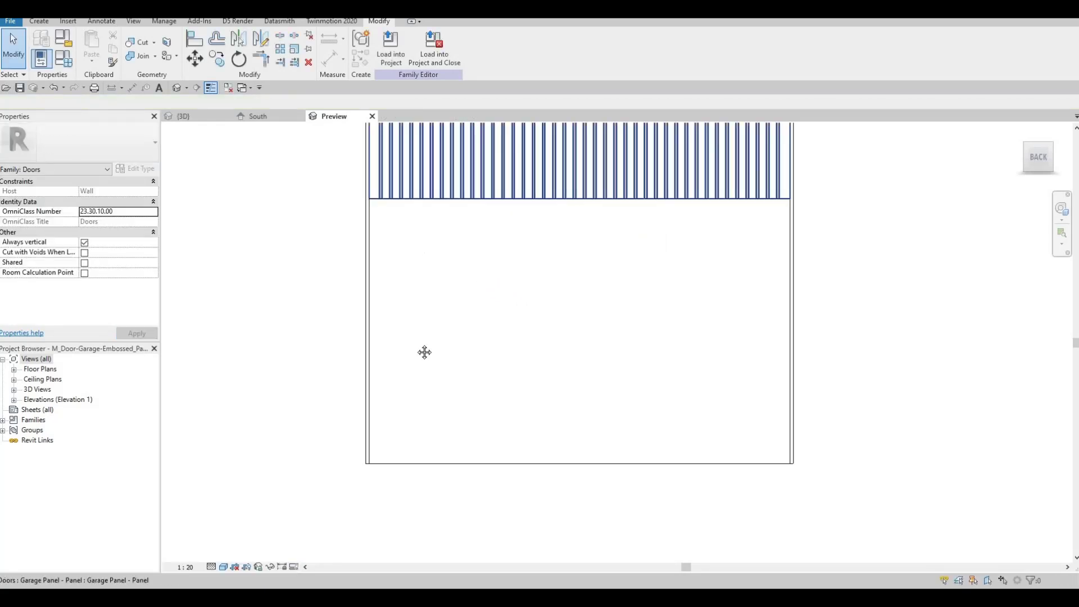
Step: Copy the slatted garage panel directly beneath itself, using its upper corner as base point and its lower corner as destination
left_click(373, 240)
scroll(365, 233, "up", 4)
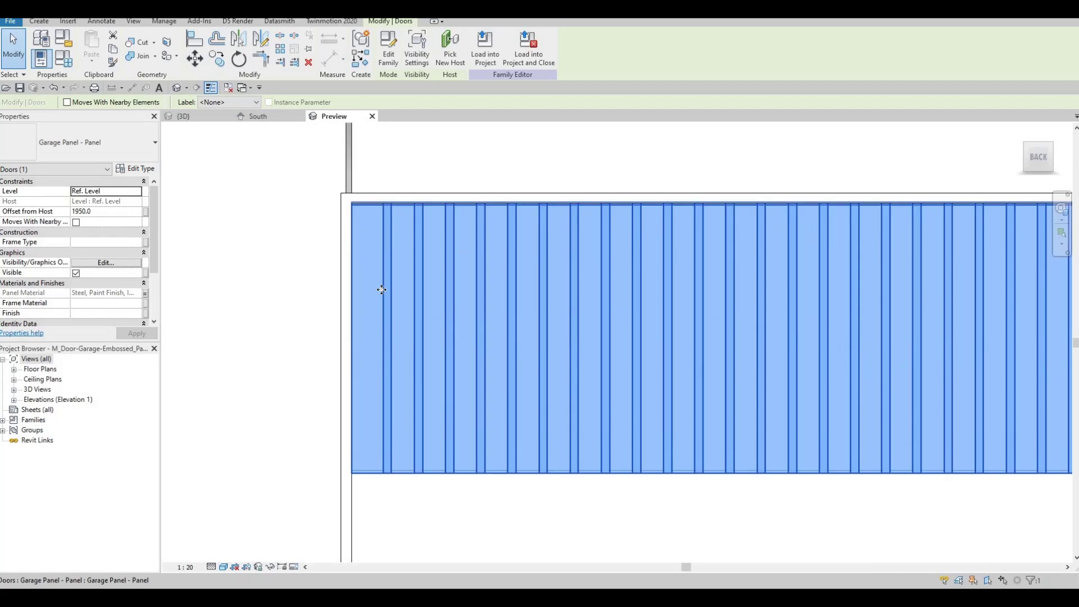
key("c")
key("o")
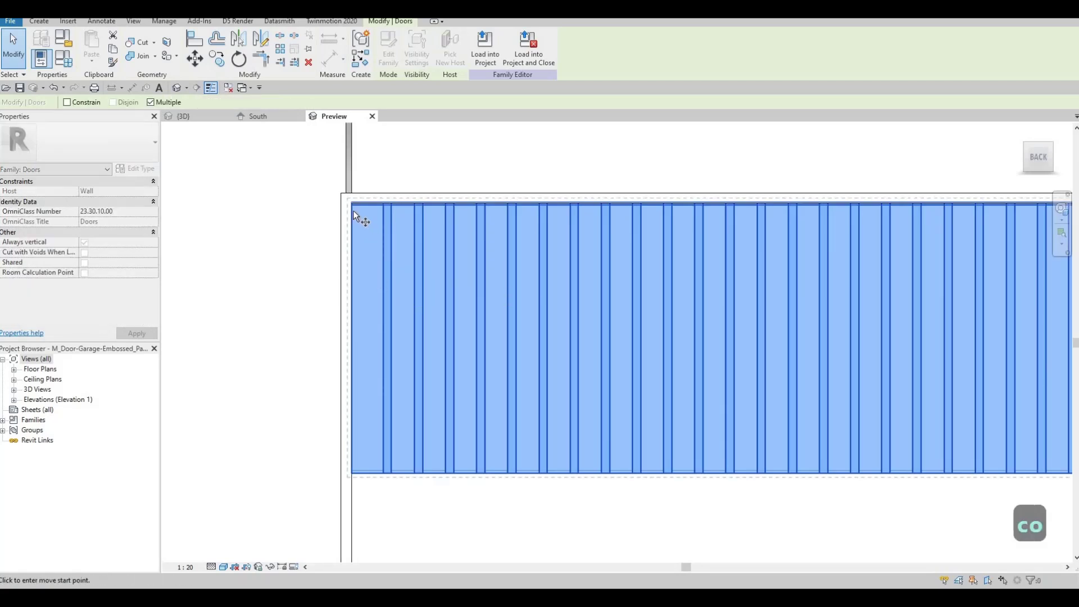
scroll(354, 215, "up", 3)
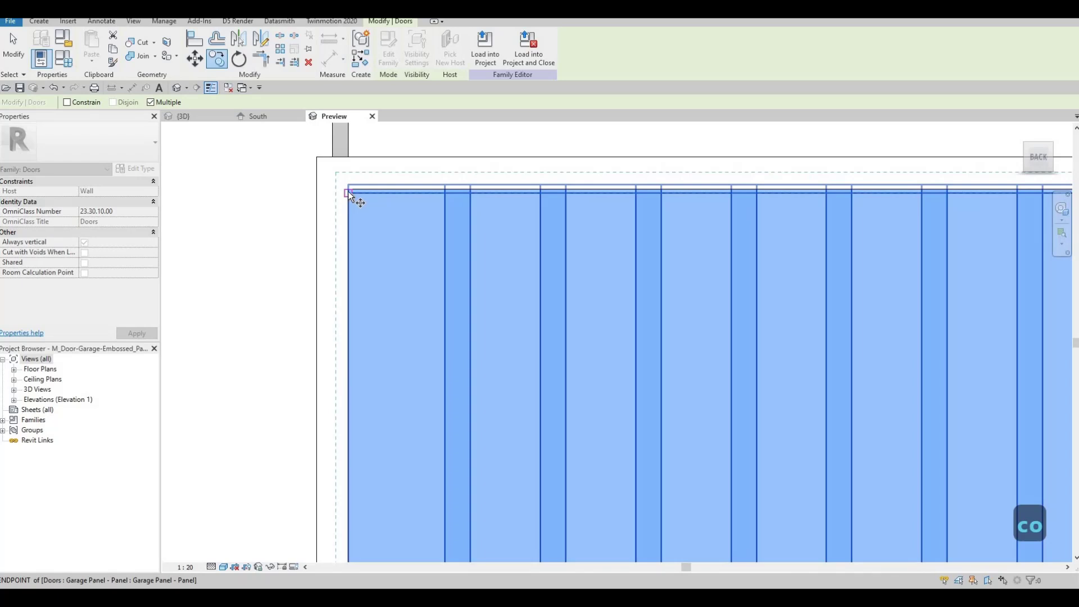
left_click(348, 190)
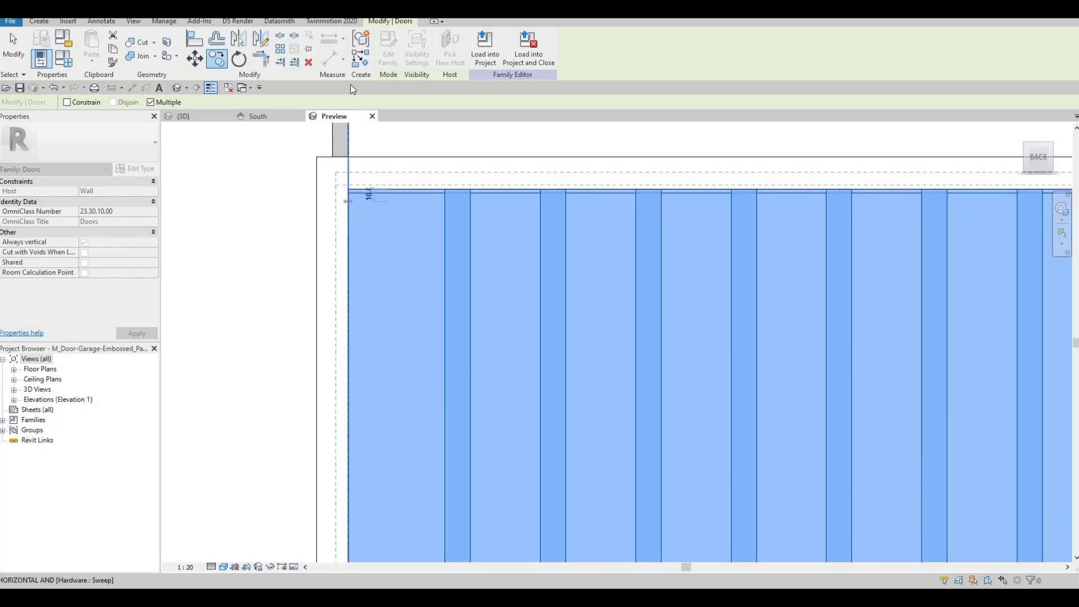
middle_click_drag(376, 469, 296, 173)
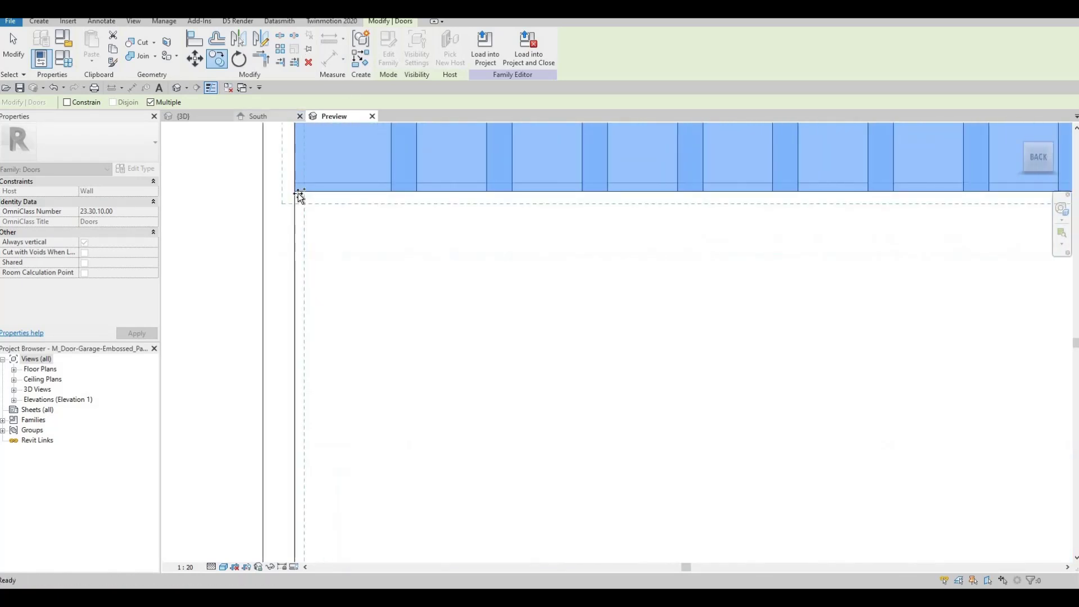
left_click(298, 196)
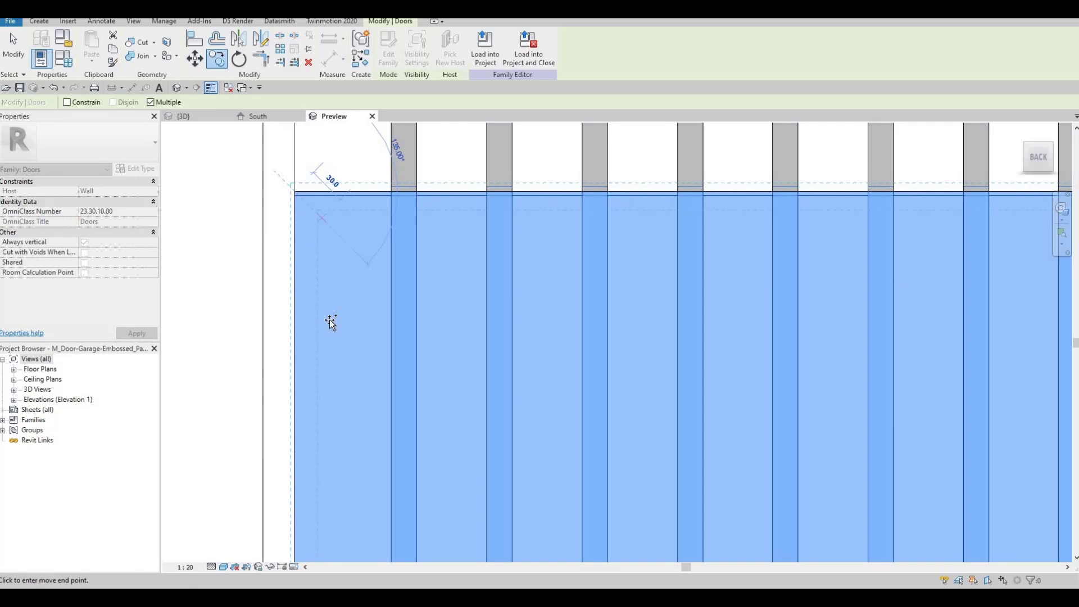
Step: Place further copies of the slatted panel end to end below it until the door frame is filled down to the floor
scroll(320, 228, "down", 4)
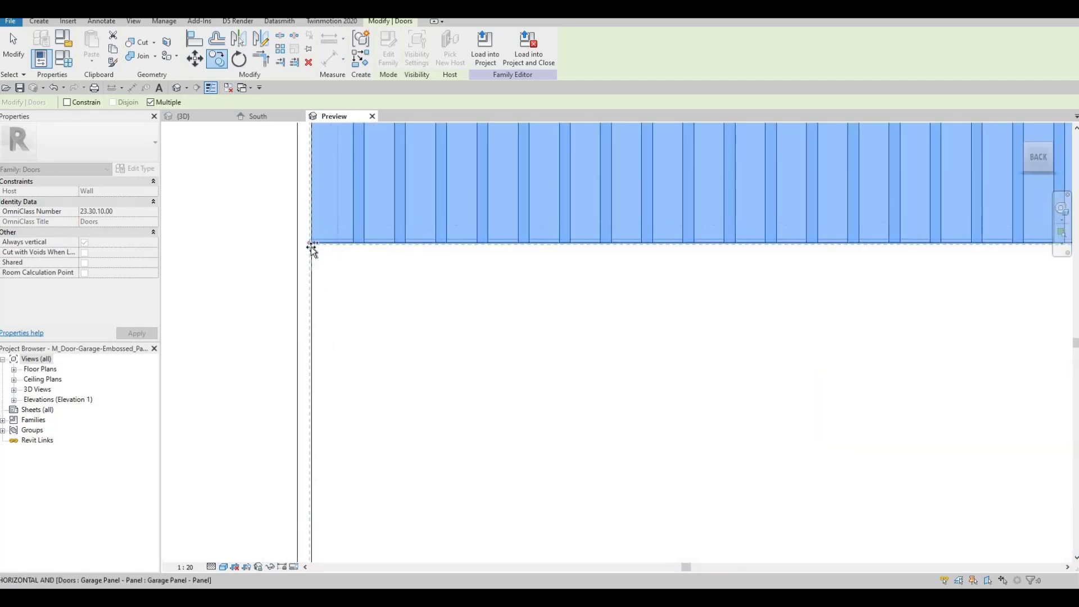
scroll(321, 224, "down", 3)
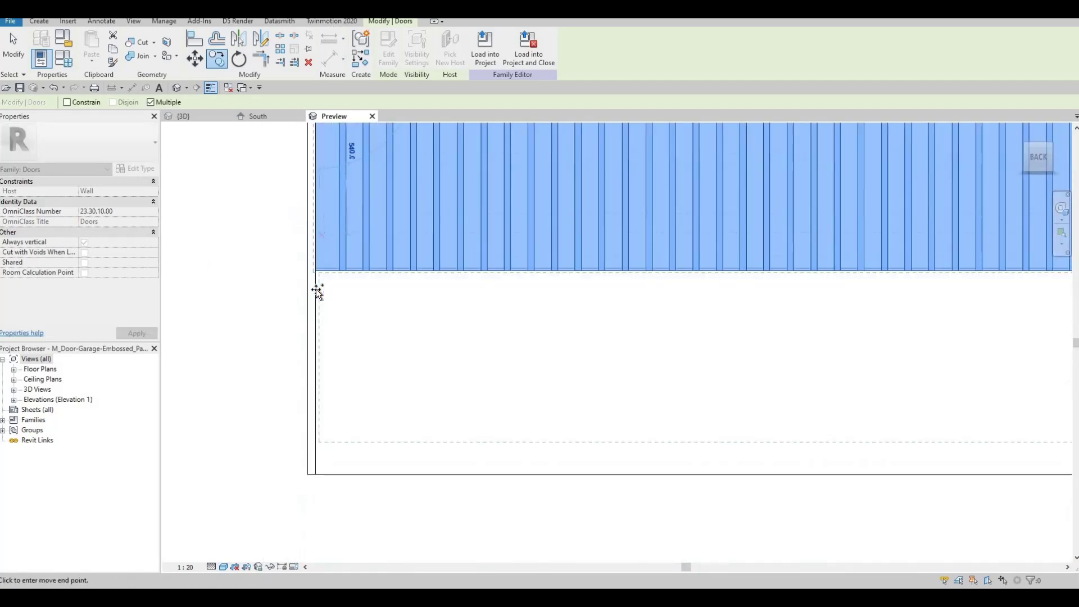
scroll(315, 294, "up", 3)
left_click(315, 298)
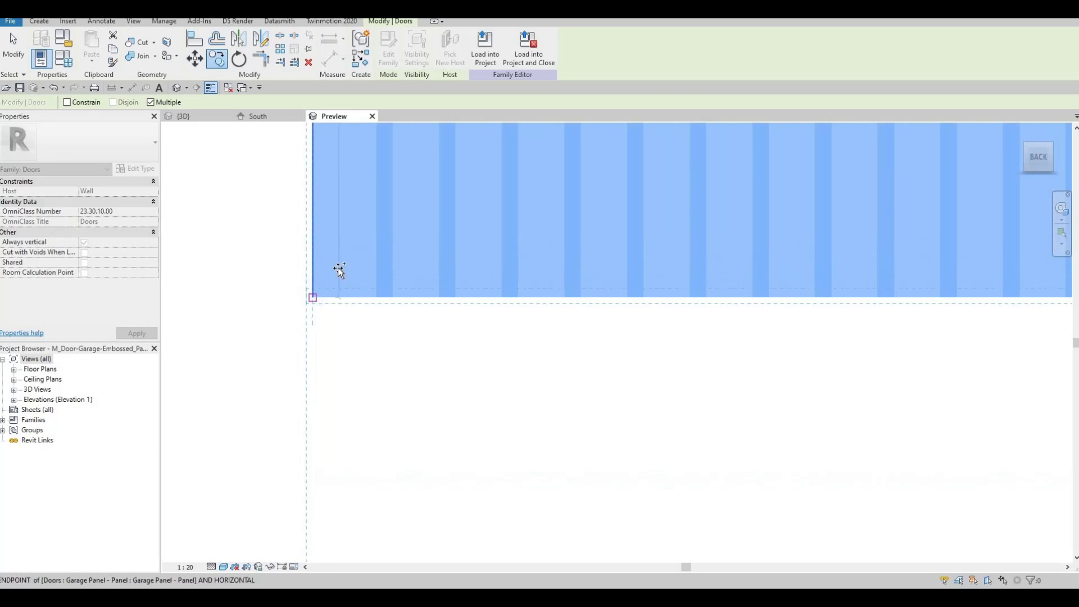
key("Escape")
key("Escape")
key("Escape")
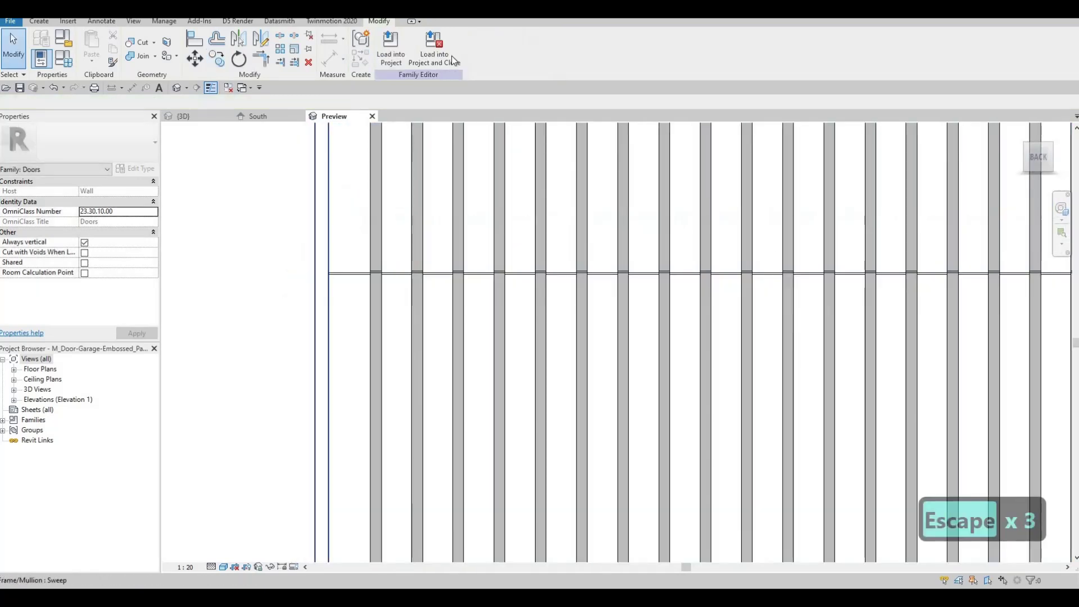
Step: Load the edited garage door family into the house project and close it without saving its changes to a file
left_click(434, 48)
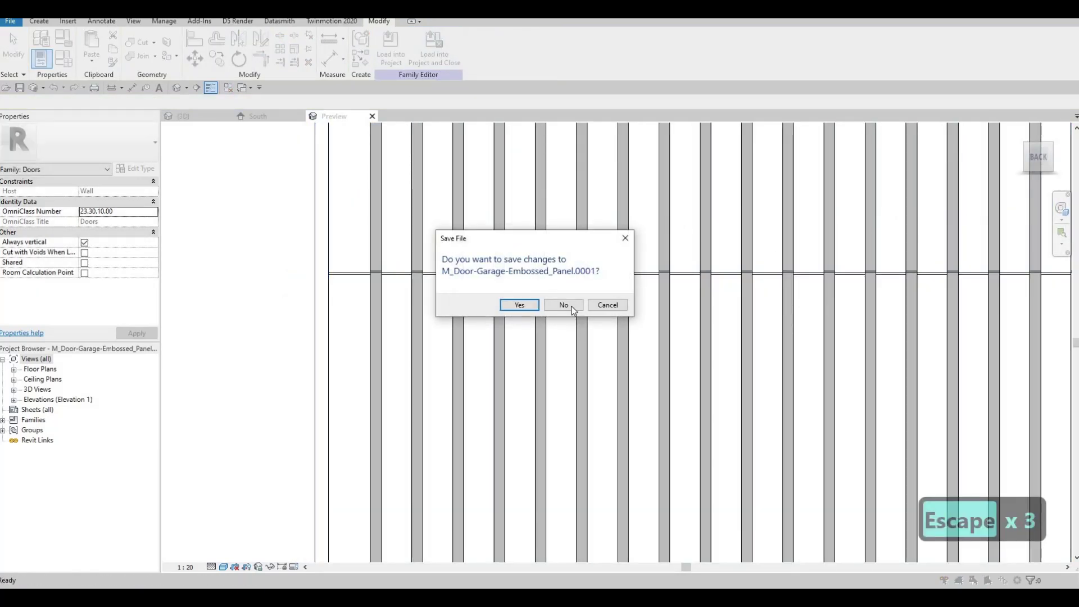
left_click(566, 305)
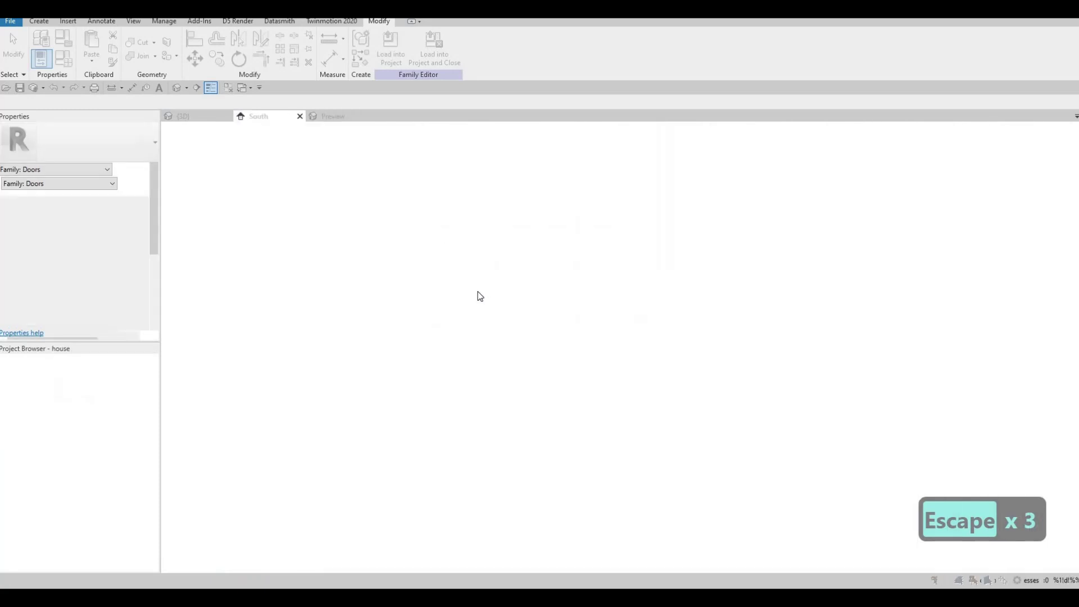
left_click(516, 300)
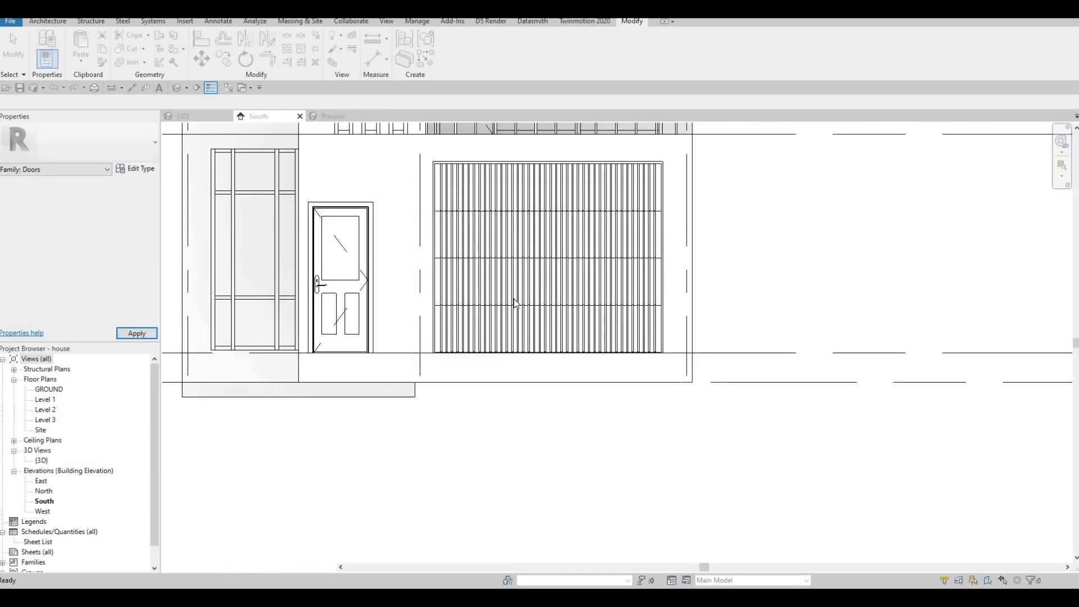
key("Escape")
key("Escape")
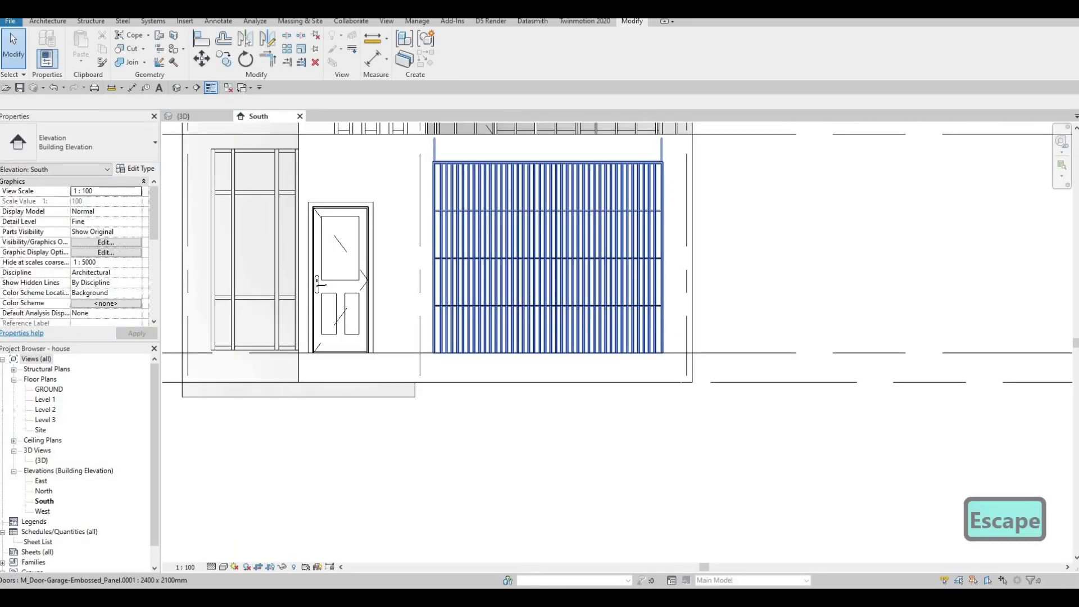
Step: Examine the updated garage door's slats and panel joints in the 3D view
key("ctrl+Tab")
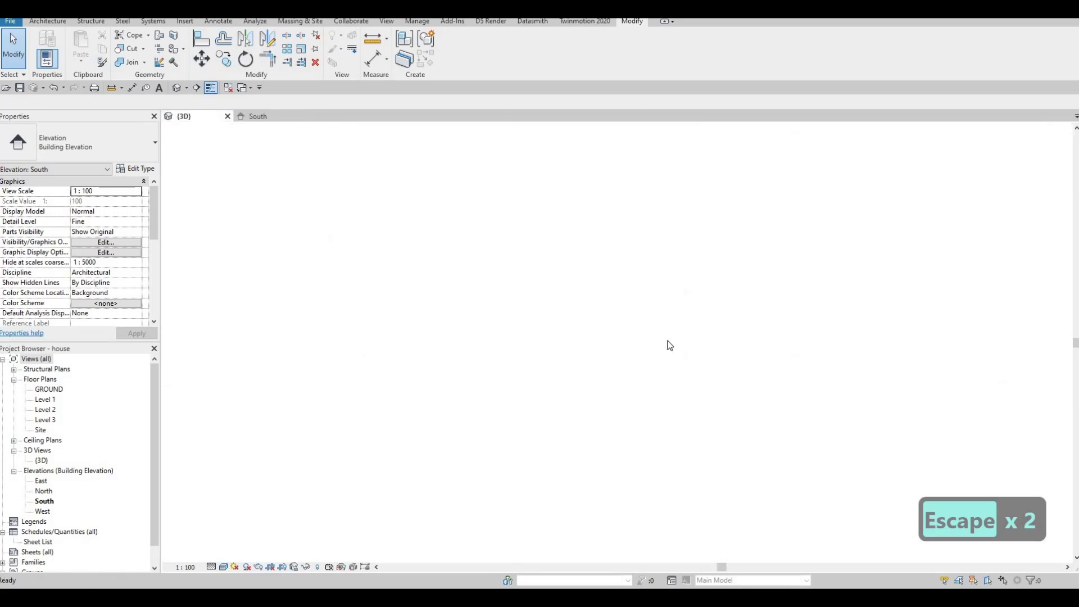
scroll(974, 322, "up", 8)
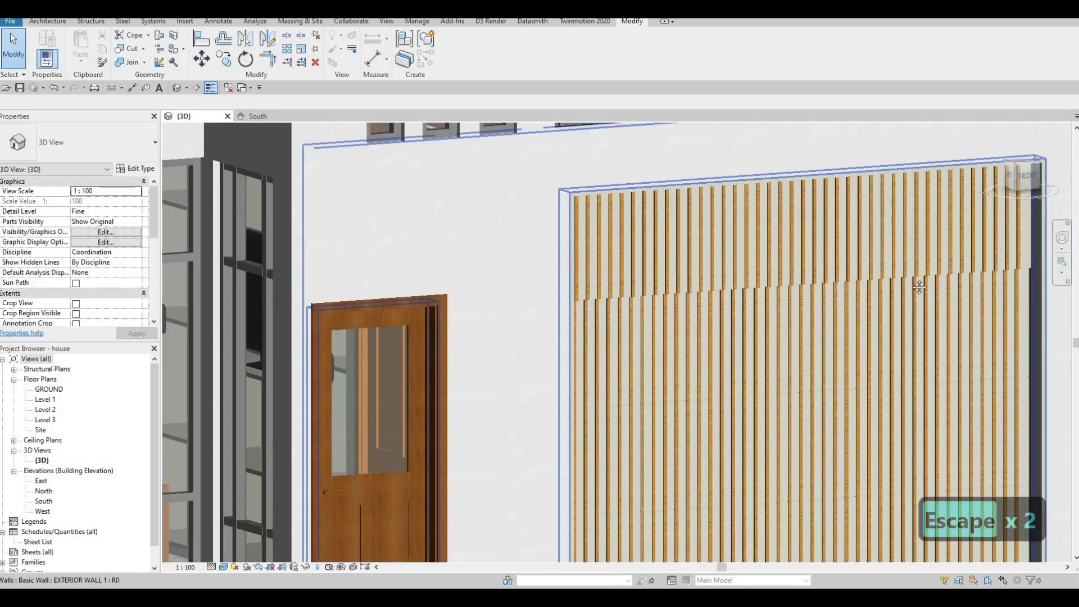
scroll(930, 305, "down", 5)
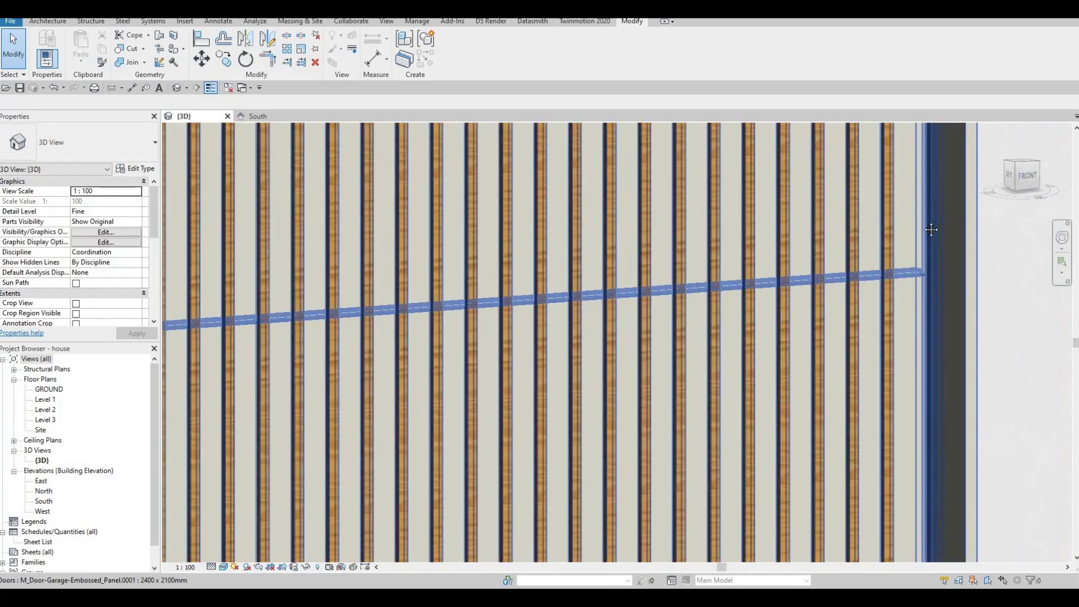
scroll(845, 341, "up", 2)
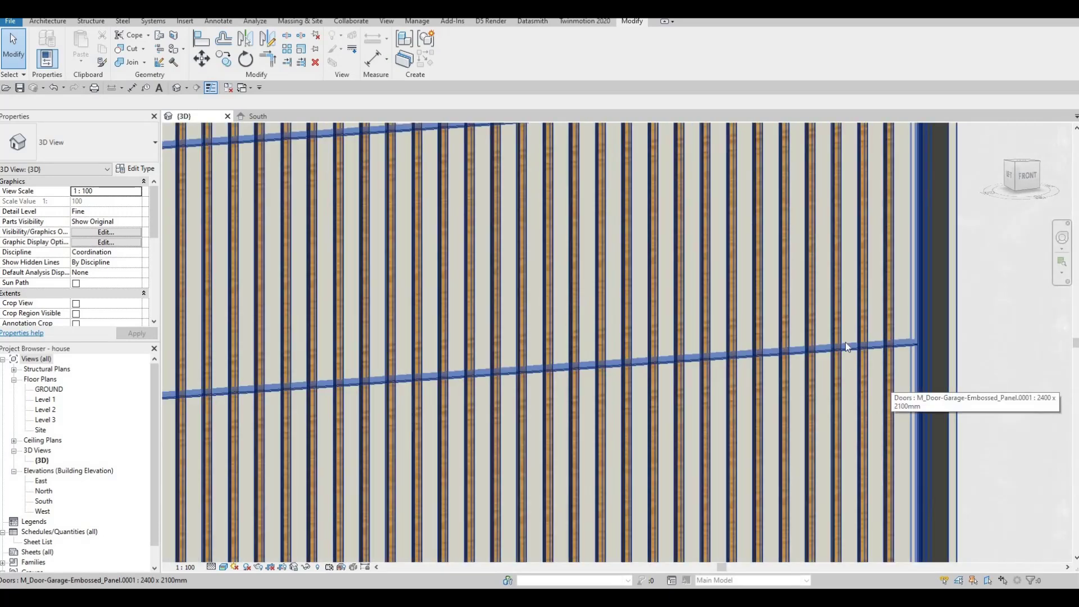
scroll(945, 376, "down", 6)
key("Escape")
middle_click_drag(788, 380, 365, 340, "shift")
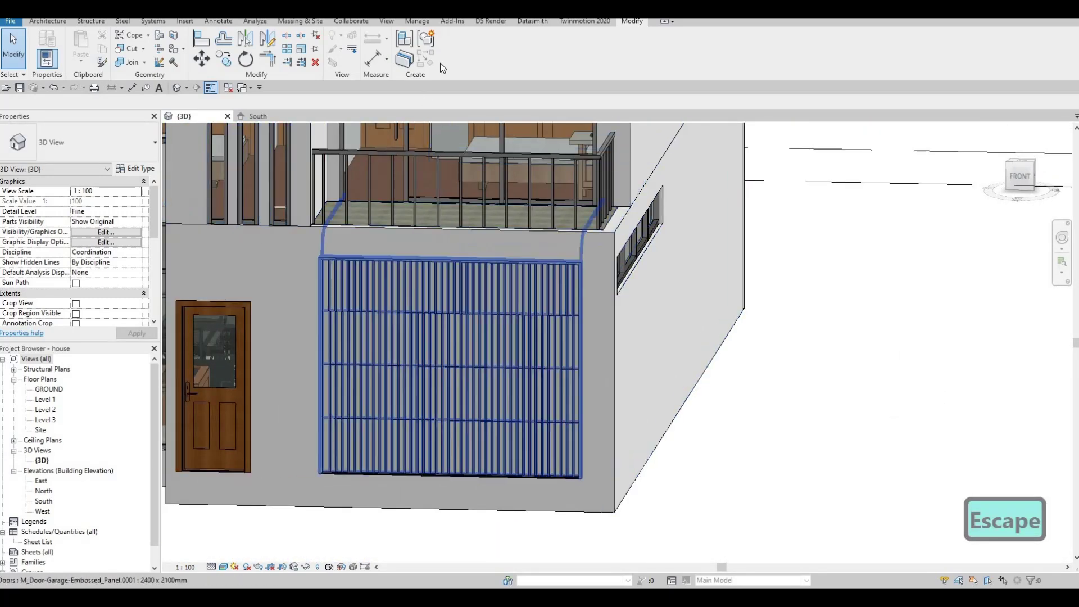
Step: Open the garage door's family for editing and save it to the Desktop as MODERN GARAGE DOOR
left_click(365, 340)
left_click(452, 45)
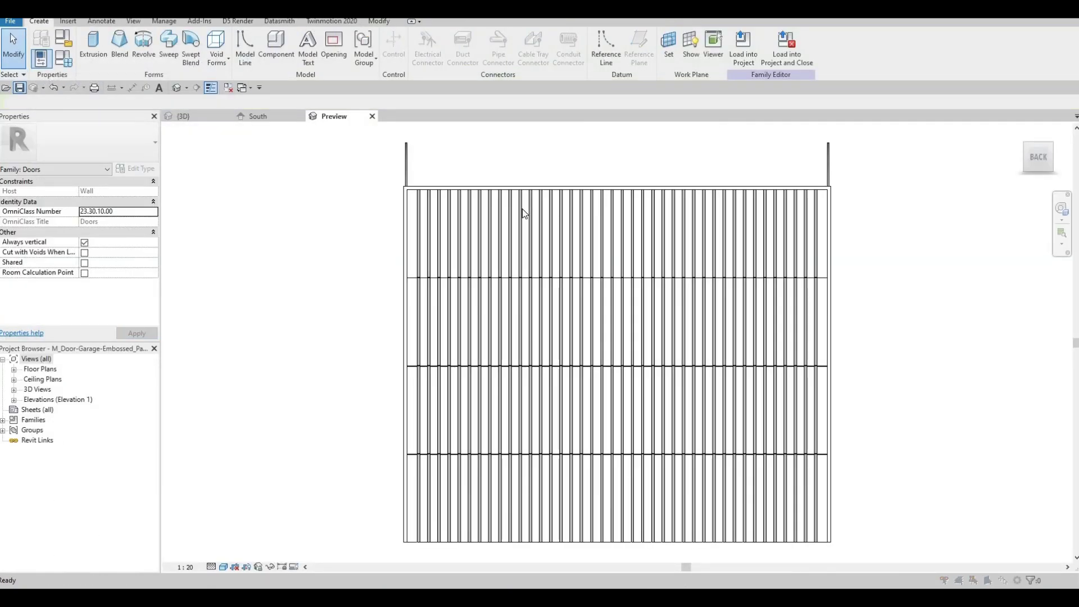
key("ctrl+s")
left_click(596, 382)
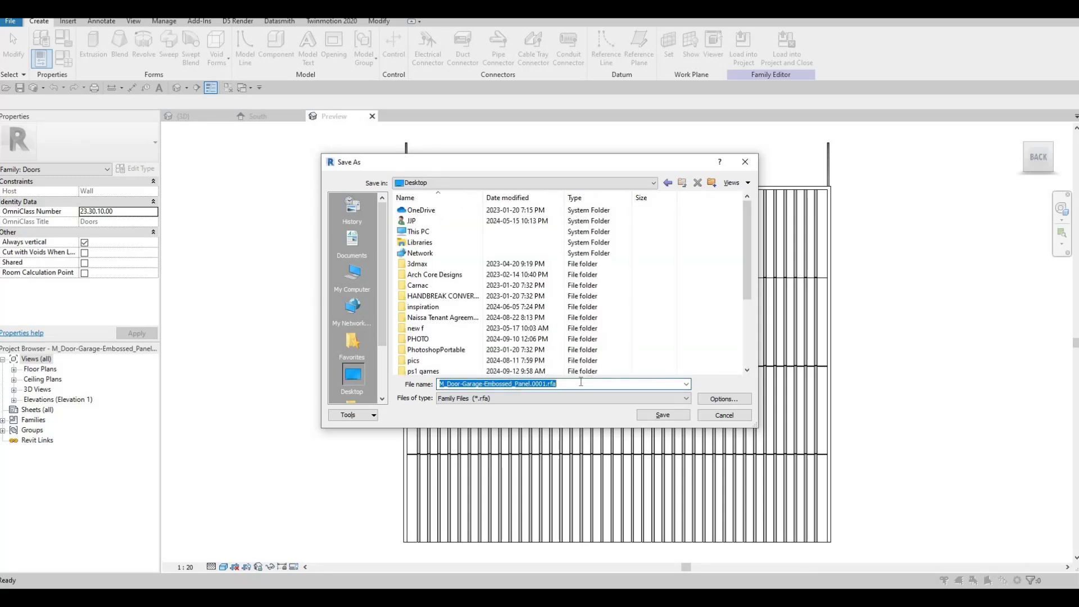
type("MODERN ")
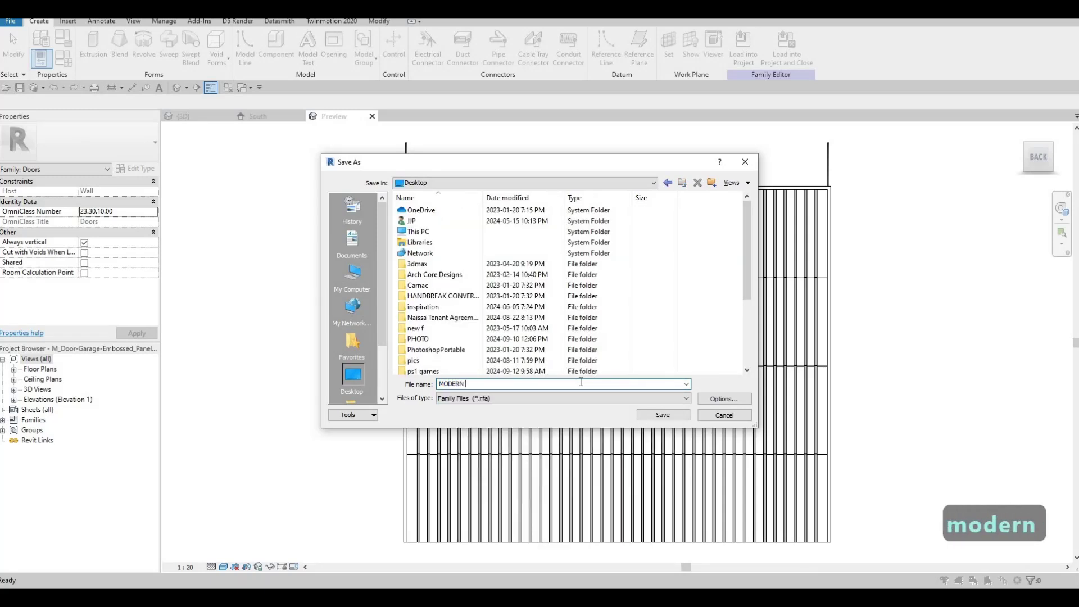
type("AG")
key("BackSpace")
key("BackSpace")
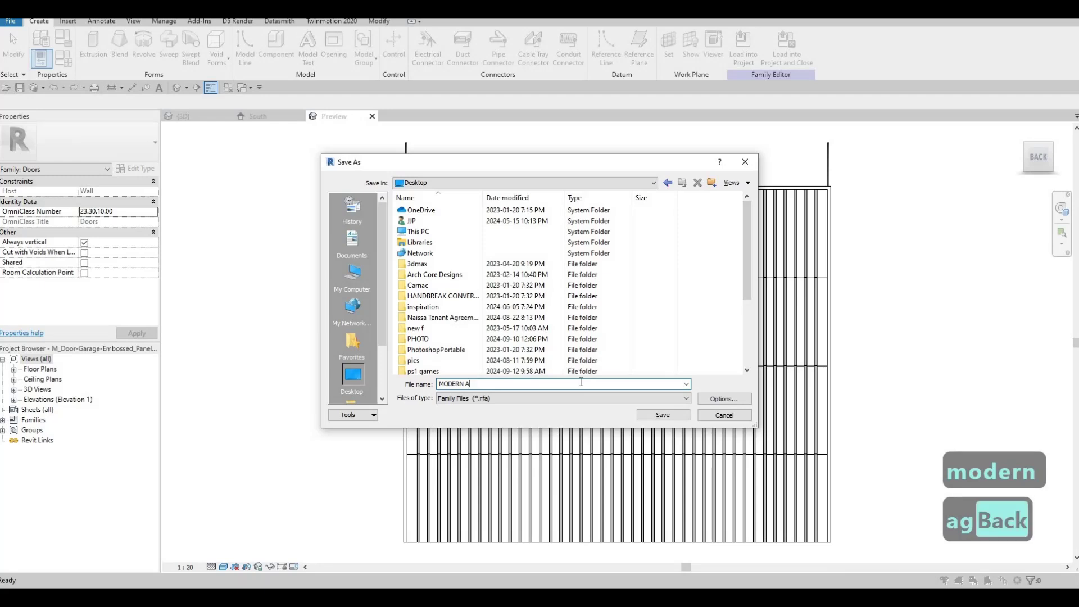
type("GARAGE")
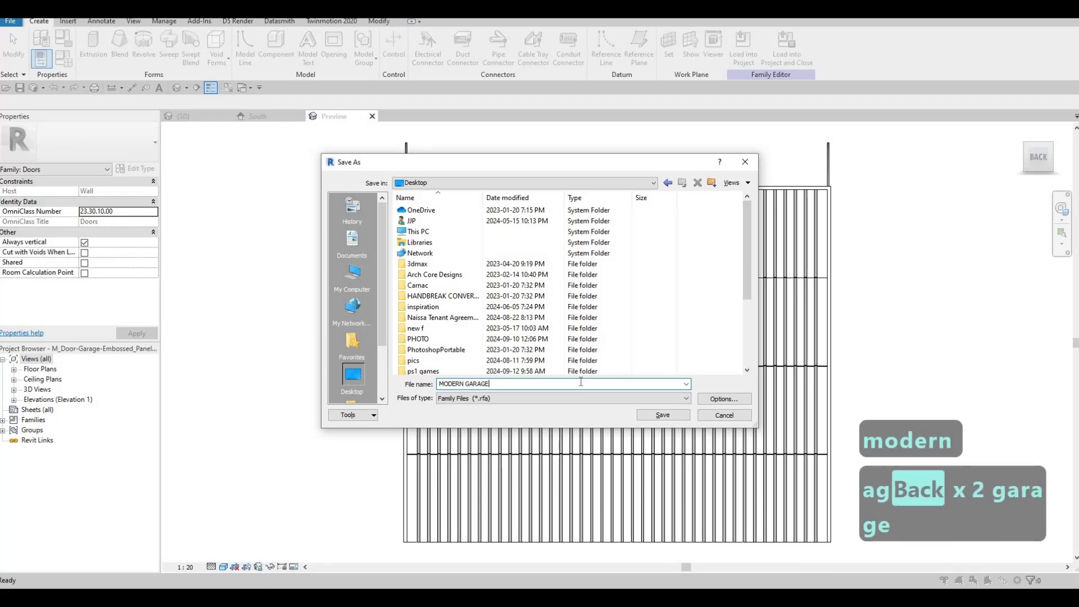
type(" DOOR")
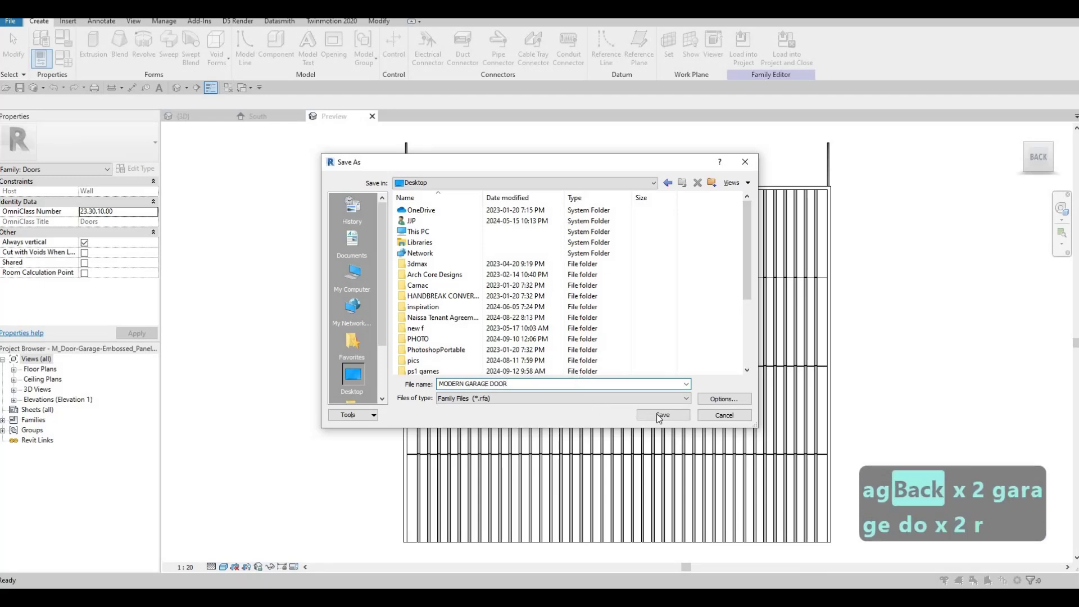
left_click(657, 413)
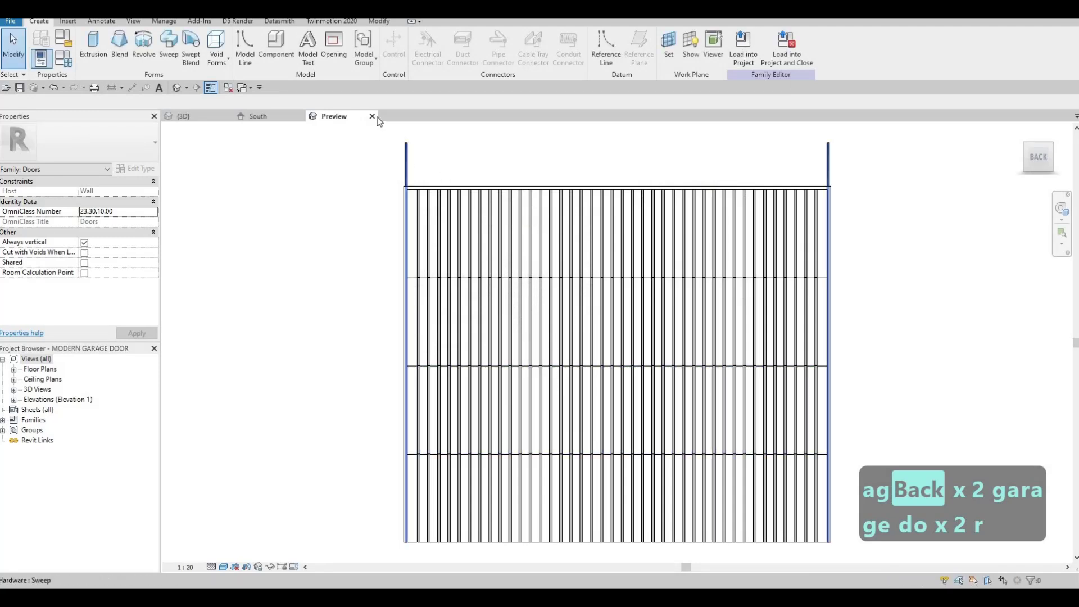
Step: Load the MODERN GARAGE DOOR family into the project, close it, and try placing its 2400 x 2100mm type on the south wall
left_click(786, 49)
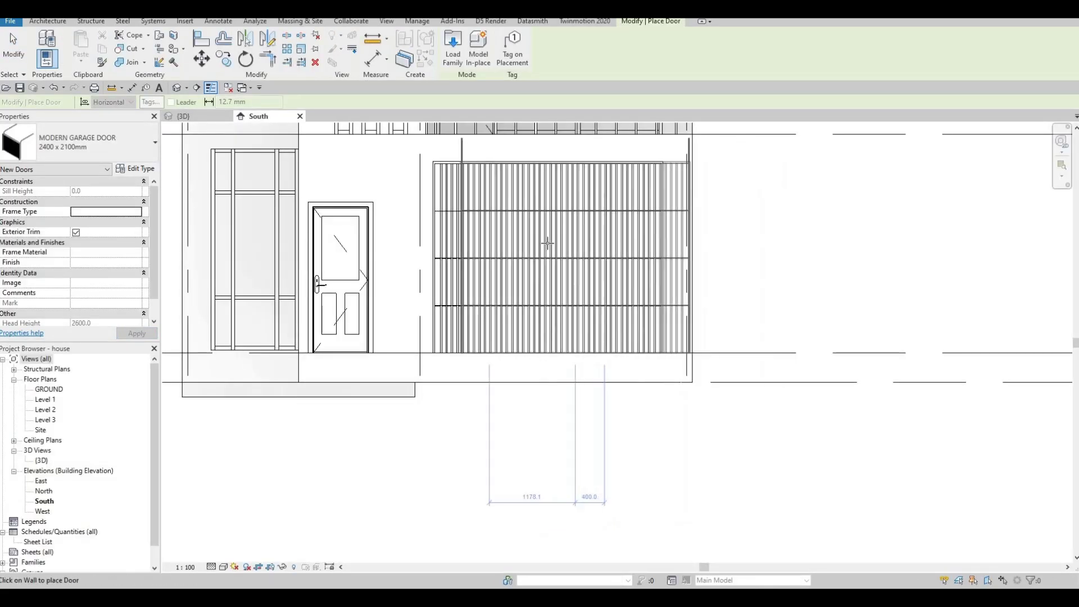
left_click(621, 219)
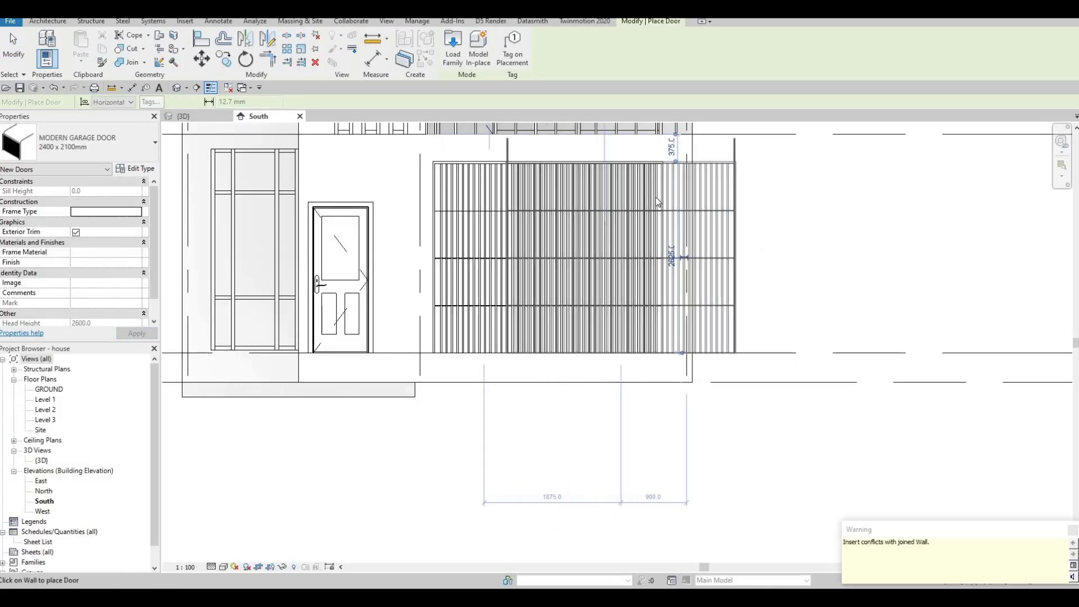
key("Escape")
key("Escape")
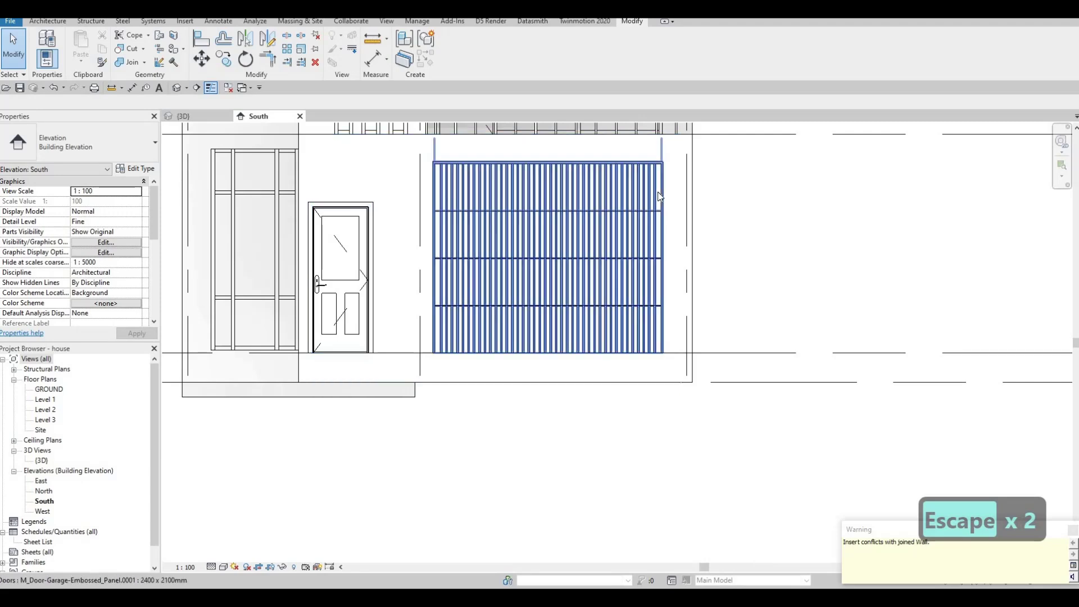
left_click(660, 195)
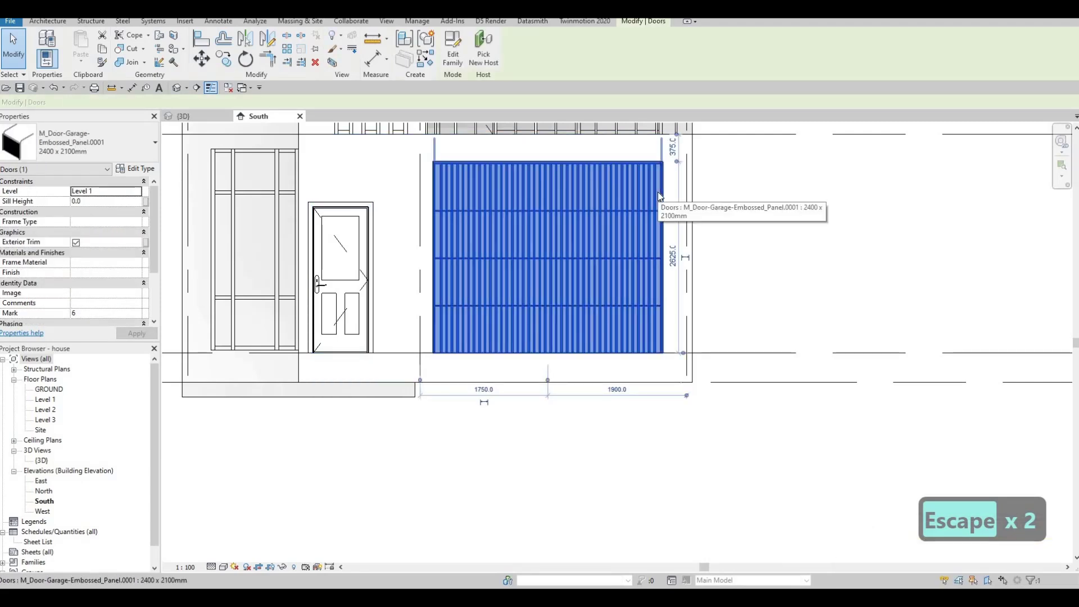
key("Delete")
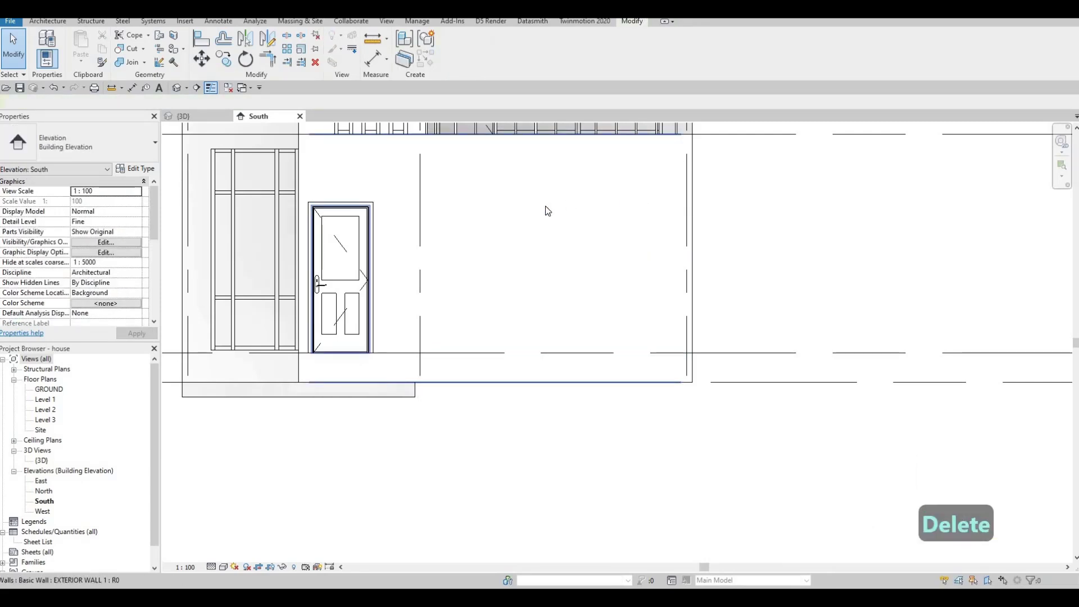
key("ctrl+z")
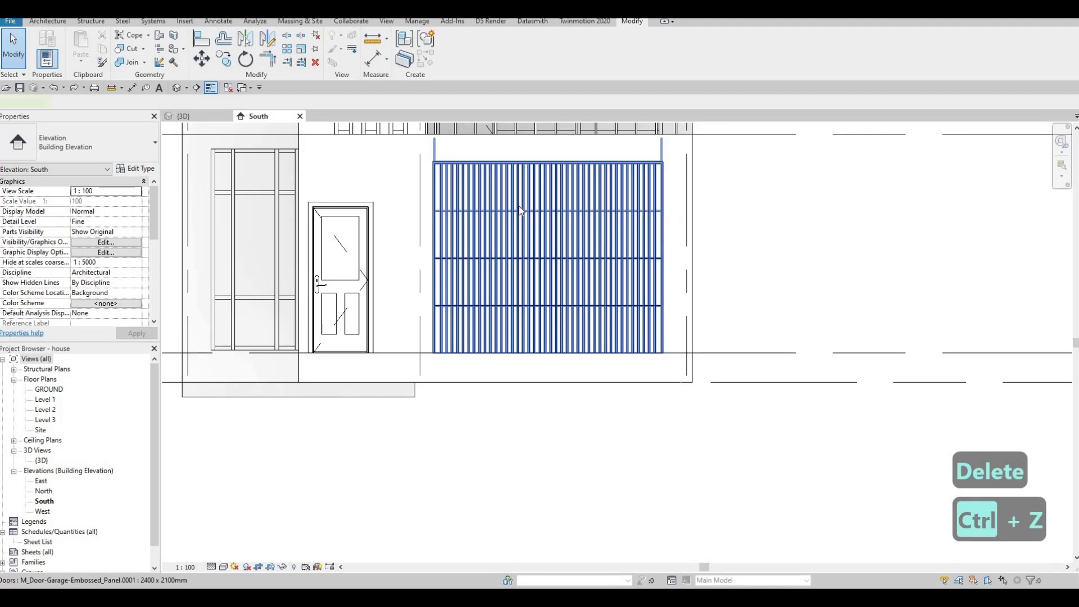
Step: Change the existing garage door on the south wall to the MODERN GARAGE DOOR 2400 x 2100mm type
left_click(521, 210)
left_click(90, 144)
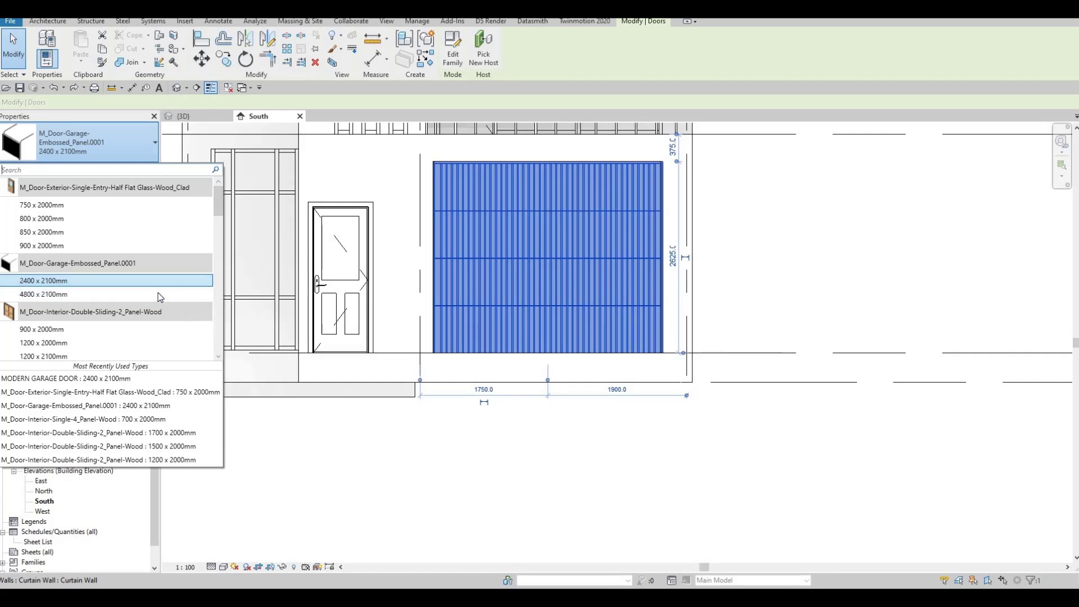
scroll(160, 297, "down", 1)
scroll(157, 300, "down", 6)
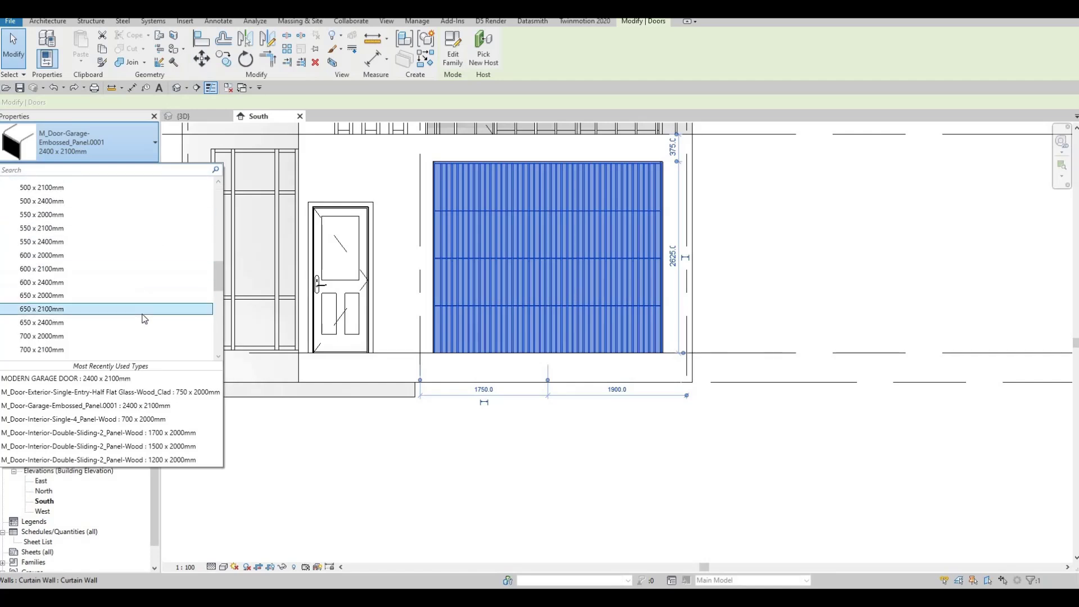
scroll(144, 319, "down", 3)
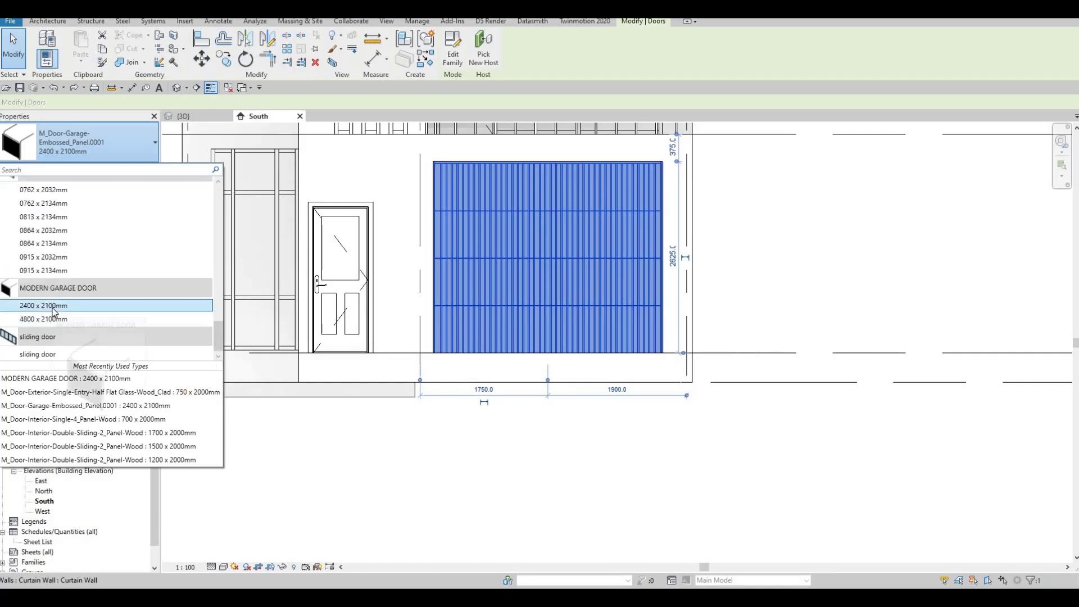
scroll(56, 313, "up", 4)
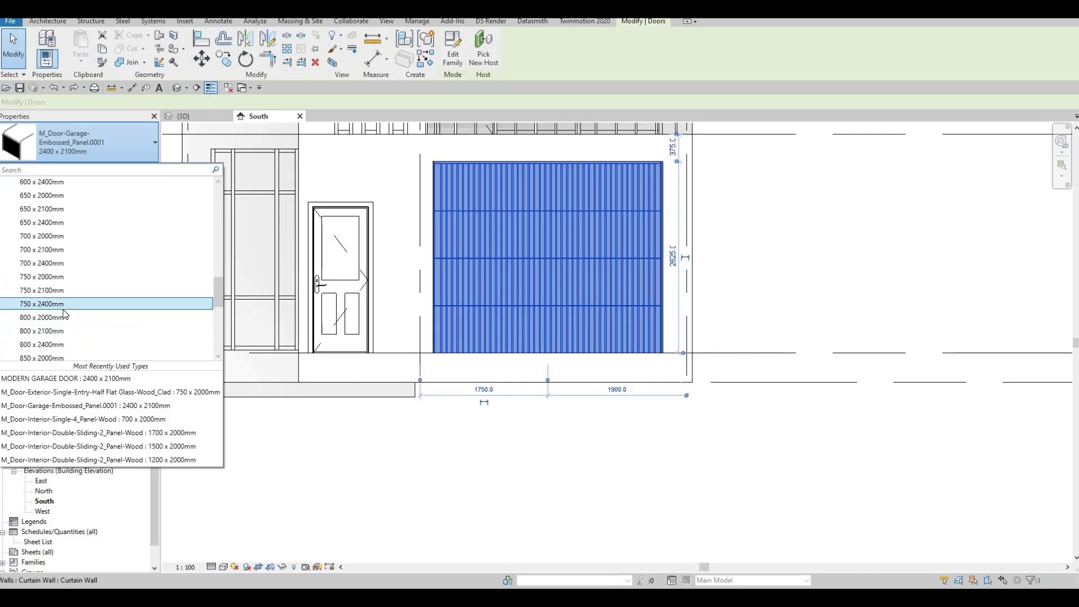
scroll(64, 313, "up", 10)
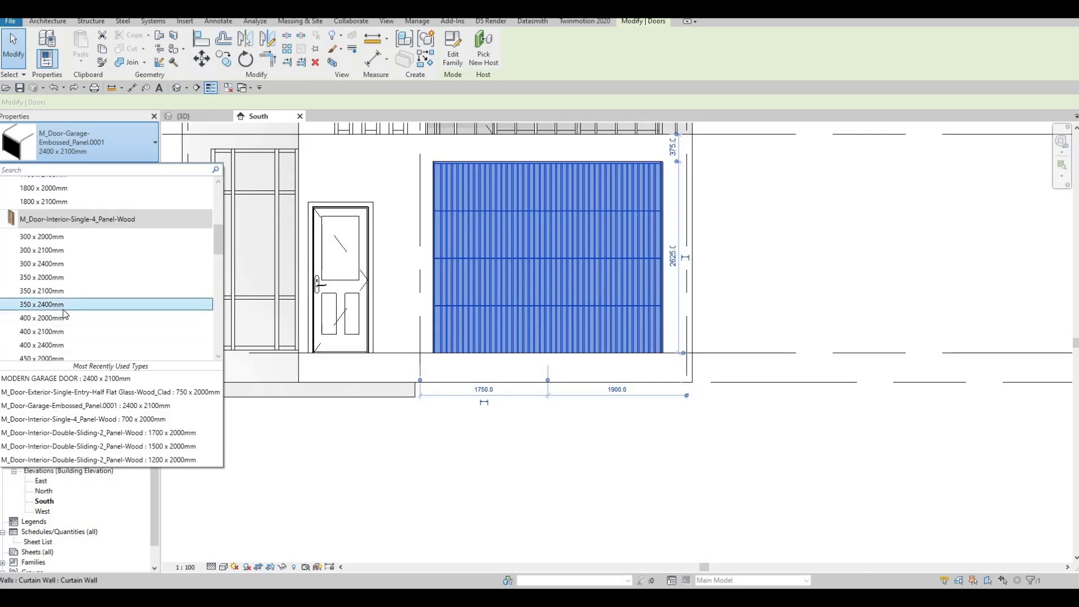
scroll(64, 315, "up", 3)
scroll(65, 313, "down", 5)
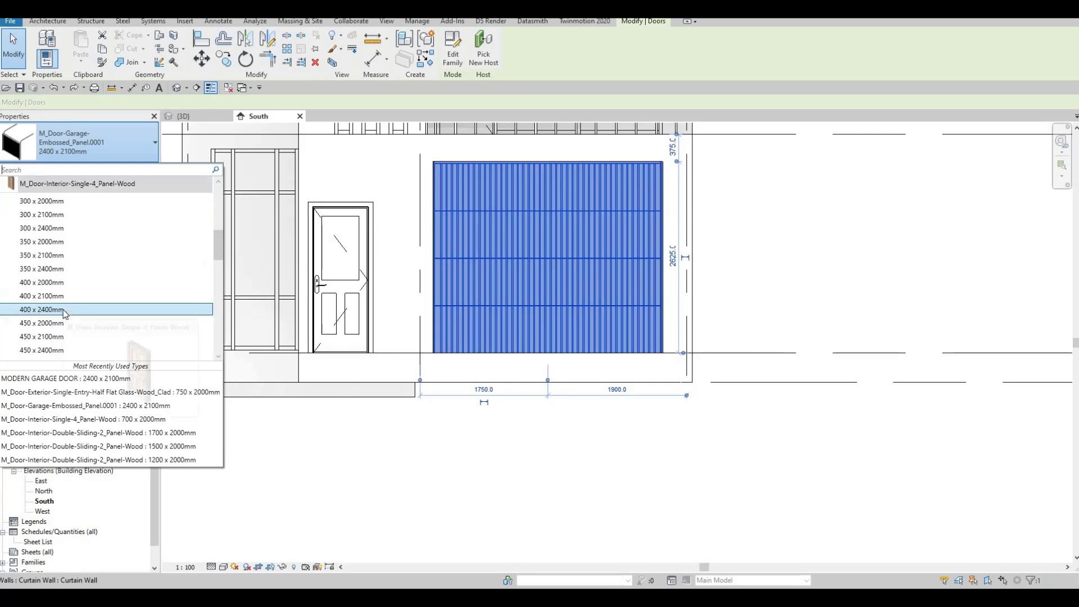
scroll(63, 312, "down", 15)
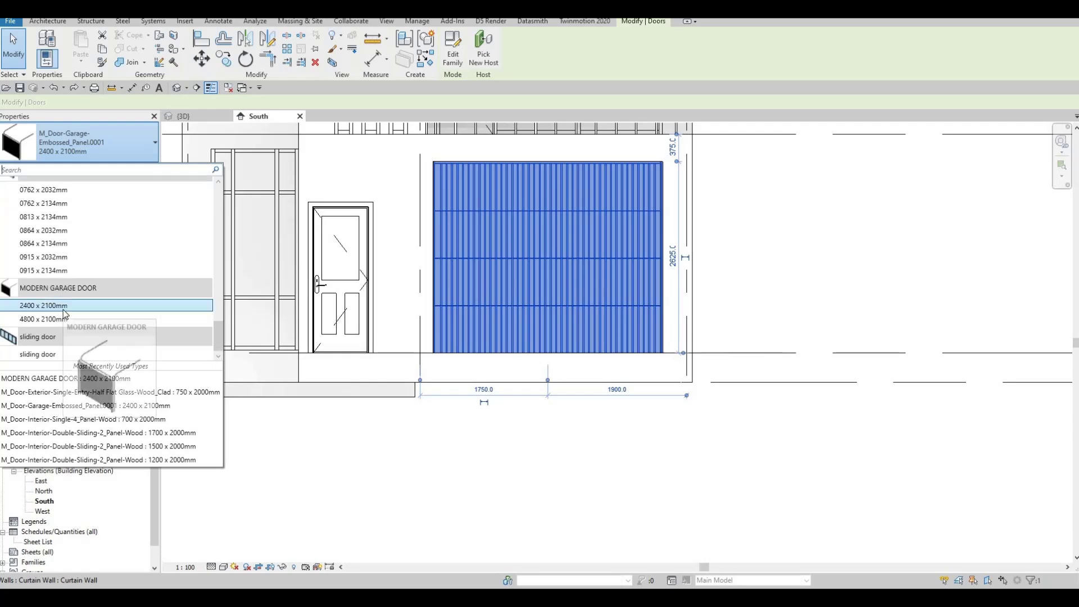
left_click(63, 307)
key("Escape")
key("Escape")
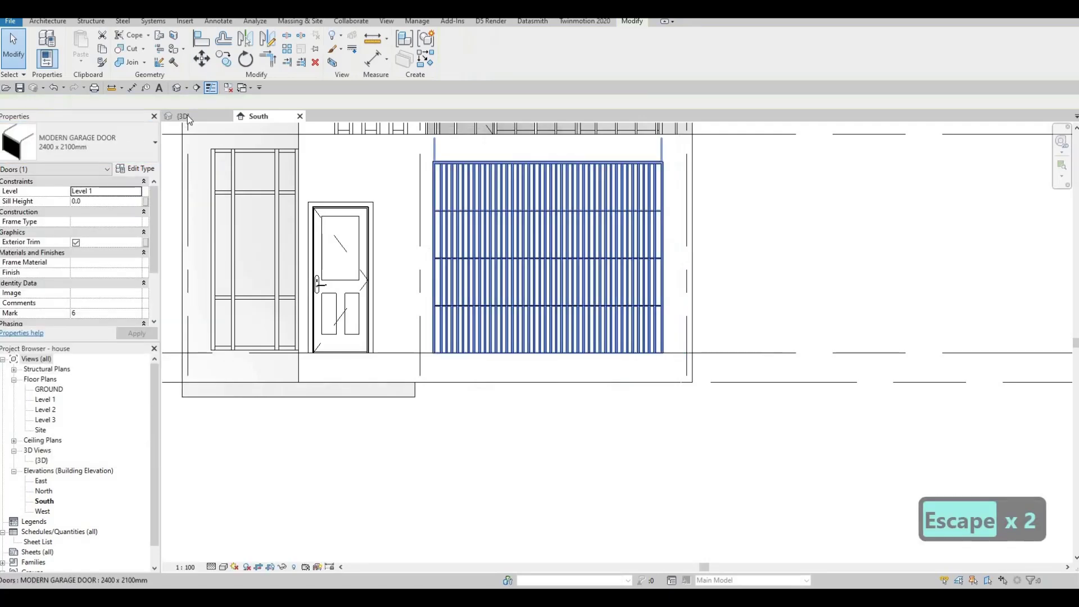
Step: Examine the replaced garage door on the house front from several angles in the 3D view
left_click(185, 116)
key("Escape")
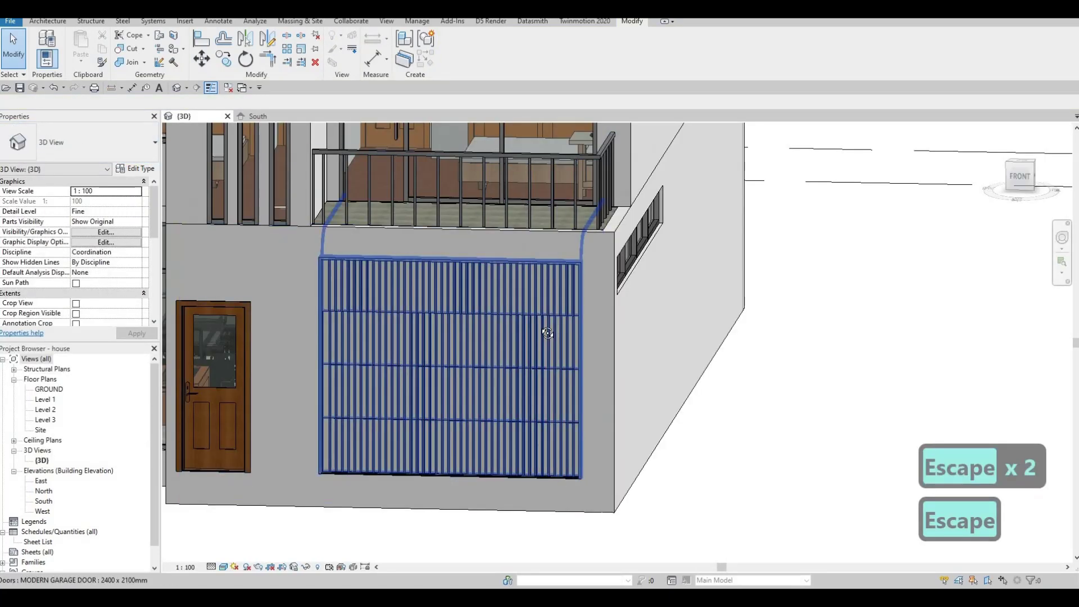
scroll(547, 333, "down", 3)
middle_click_drag(736, 309, 916, 313, "shift")
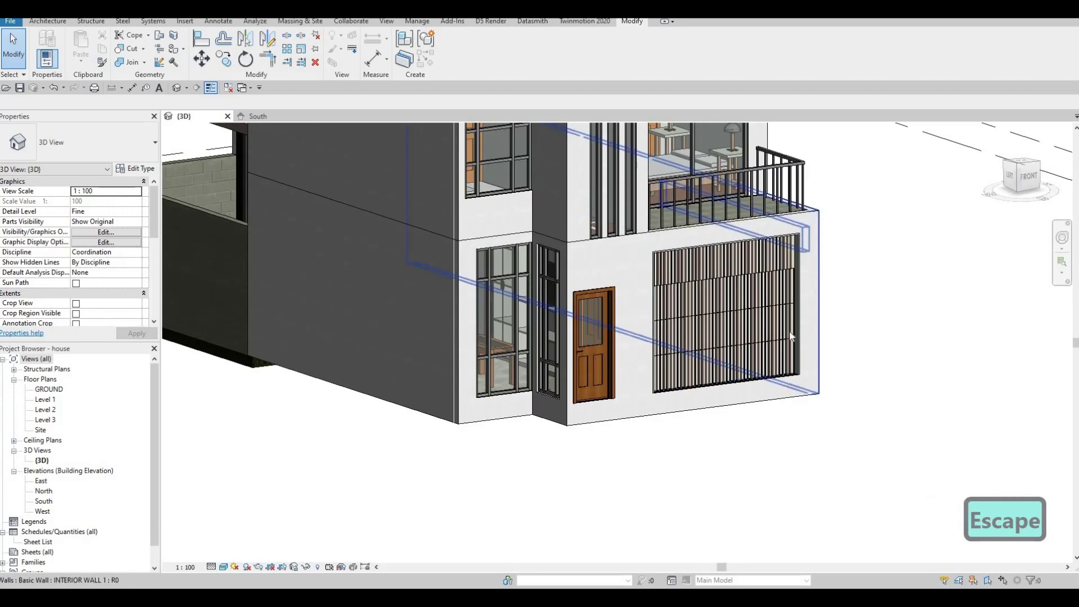
middle_click_drag(790, 336, 1037, 375, "shift")
middle_click_drag(1069, 336, 681, 310, "shift")
scroll(681, 310, "up", 2)
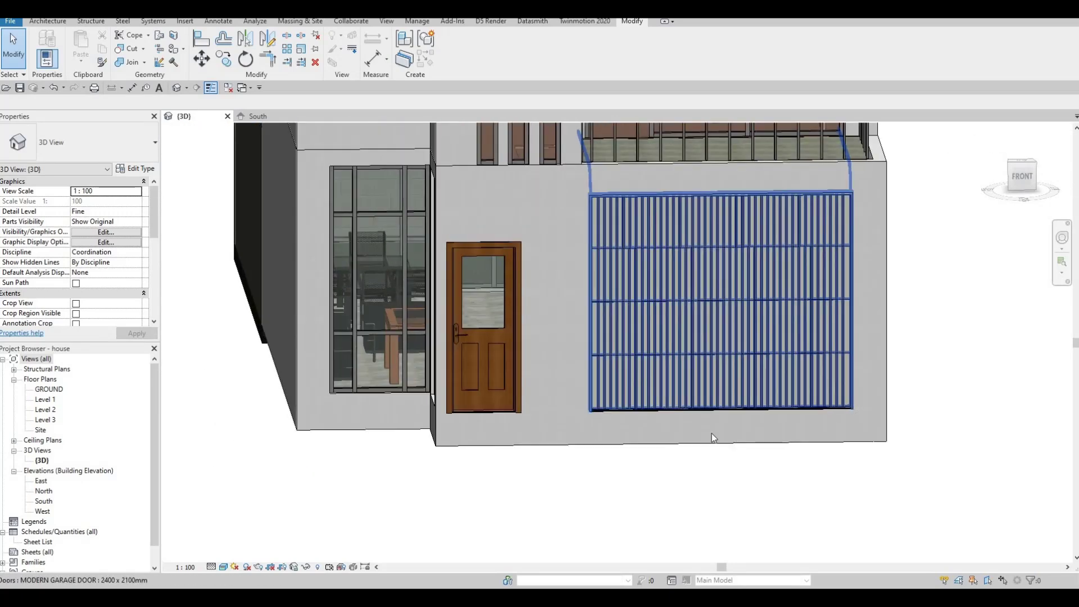
middle_click_drag(685, 382, 385, 390, "shift")
key("Escape")
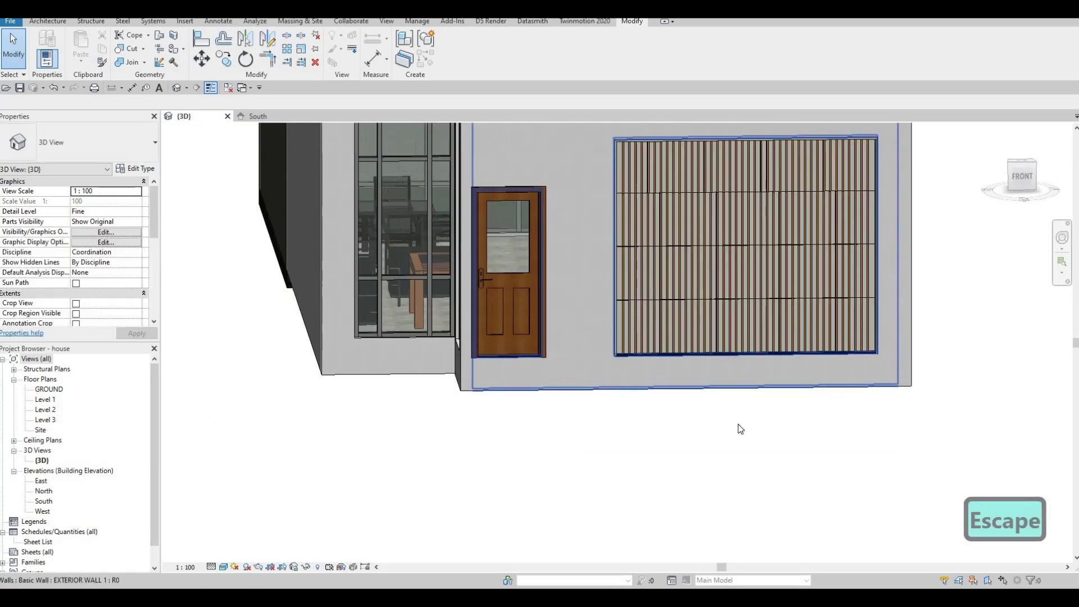
middle_click_drag(737, 424, 731, 417, "shift")
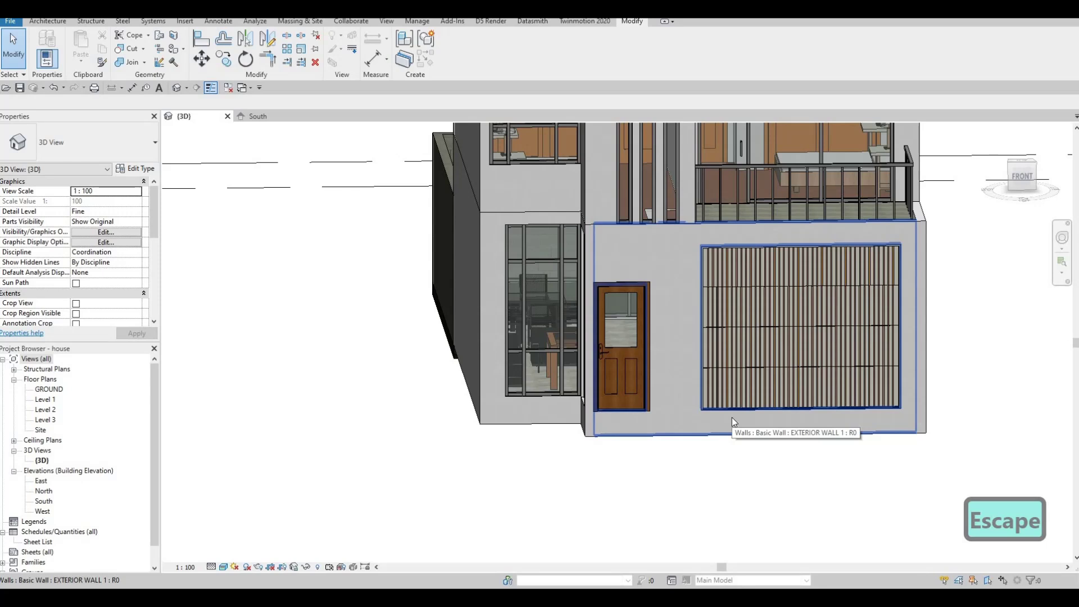
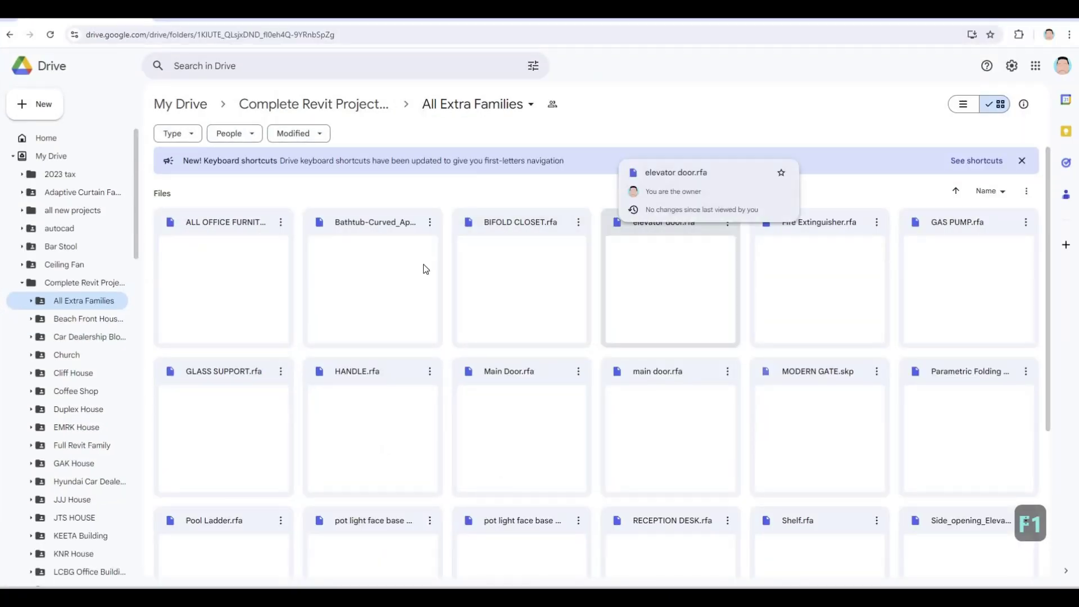
Step: Switch to Google Drive and download main door.rfa and Main Door.rfa from the All Extra Families folder
scroll(680, 318, "down", 4)
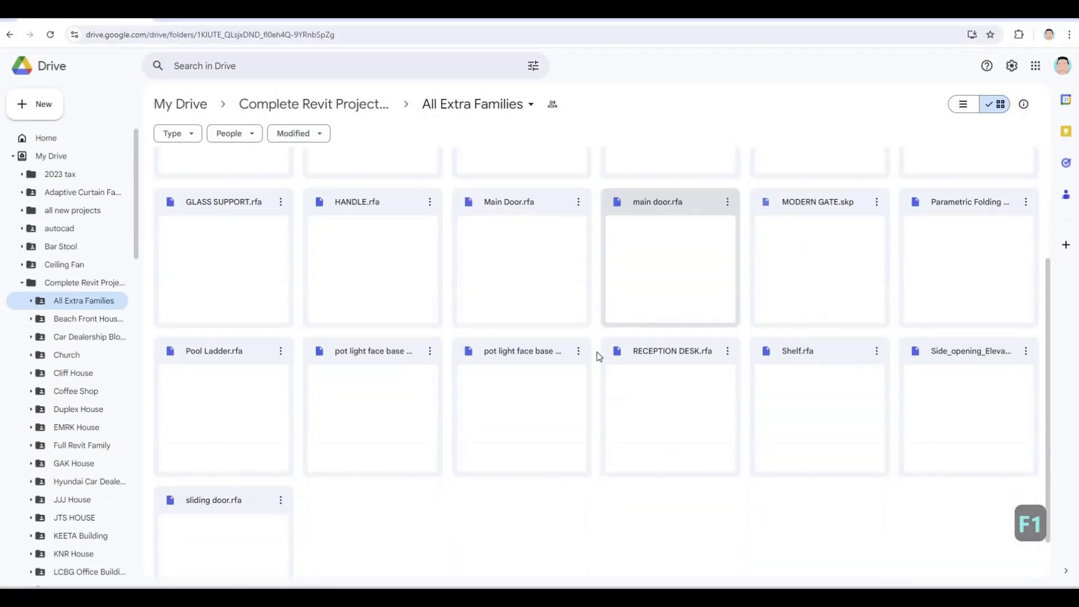
scroll(666, 368, "up", 1)
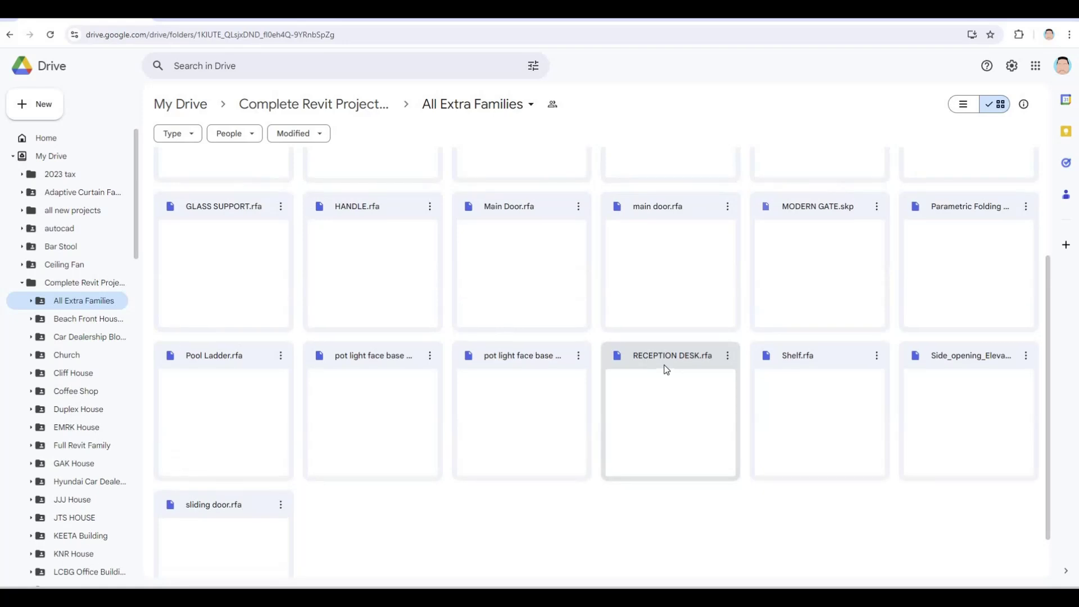
scroll(667, 311, "up", 1)
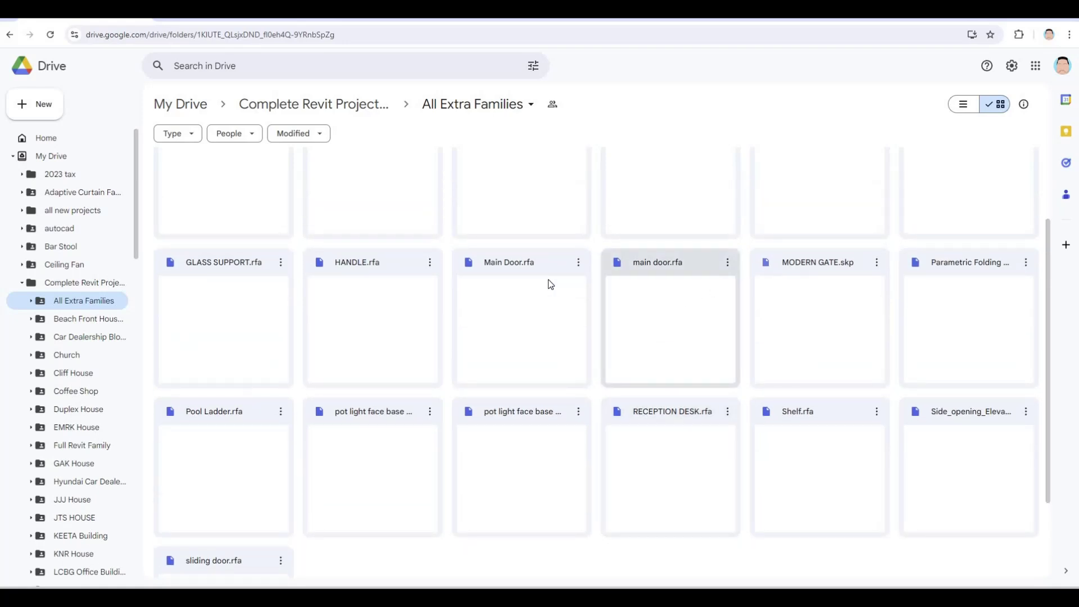
left_click(727, 263)
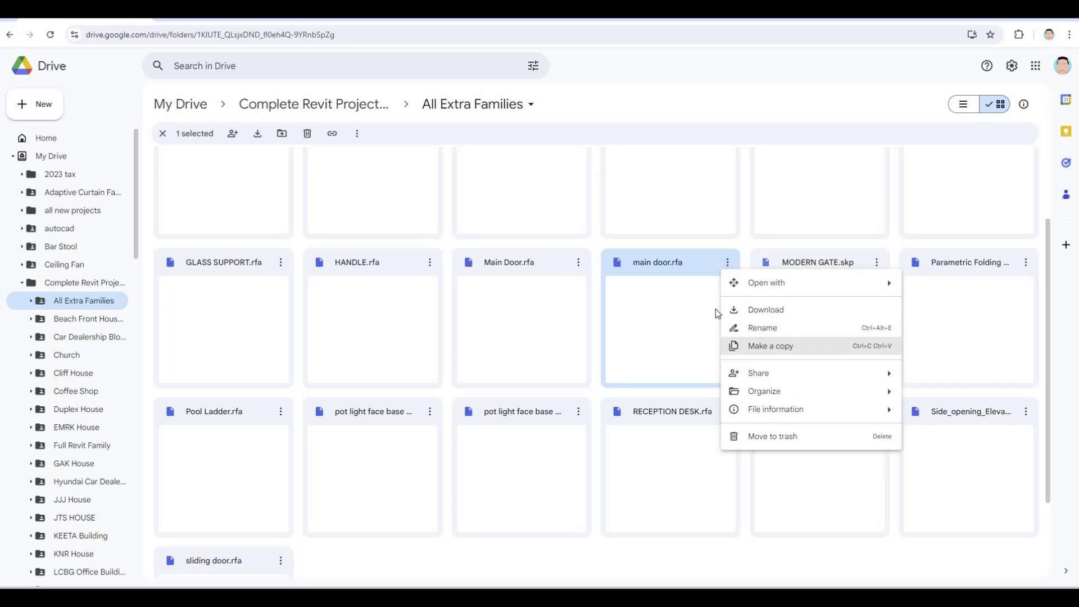
left_click(730, 309)
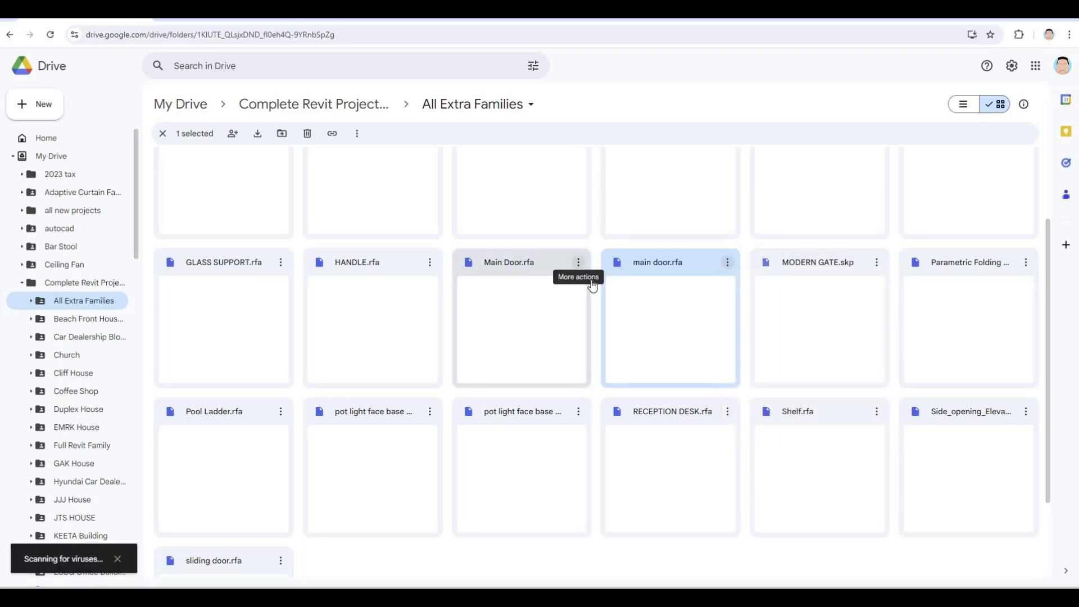
left_click(591, 283)
left_click(608, 307)
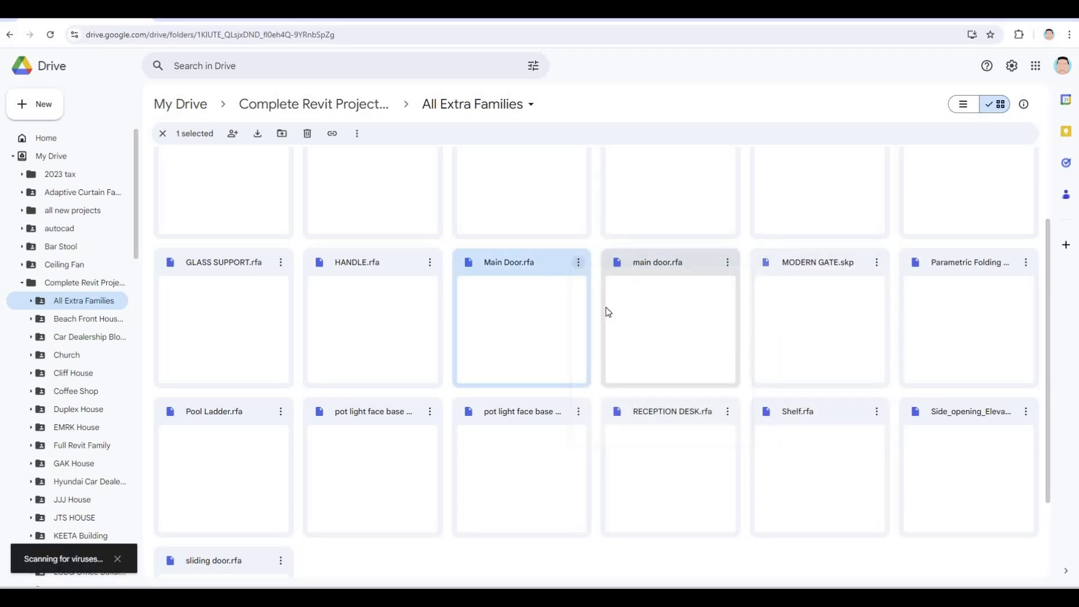
Step: Upload MODERN GARAGE DOOR.rfa to the All Extra Families folder
scroll(565, 355, "down", 2)
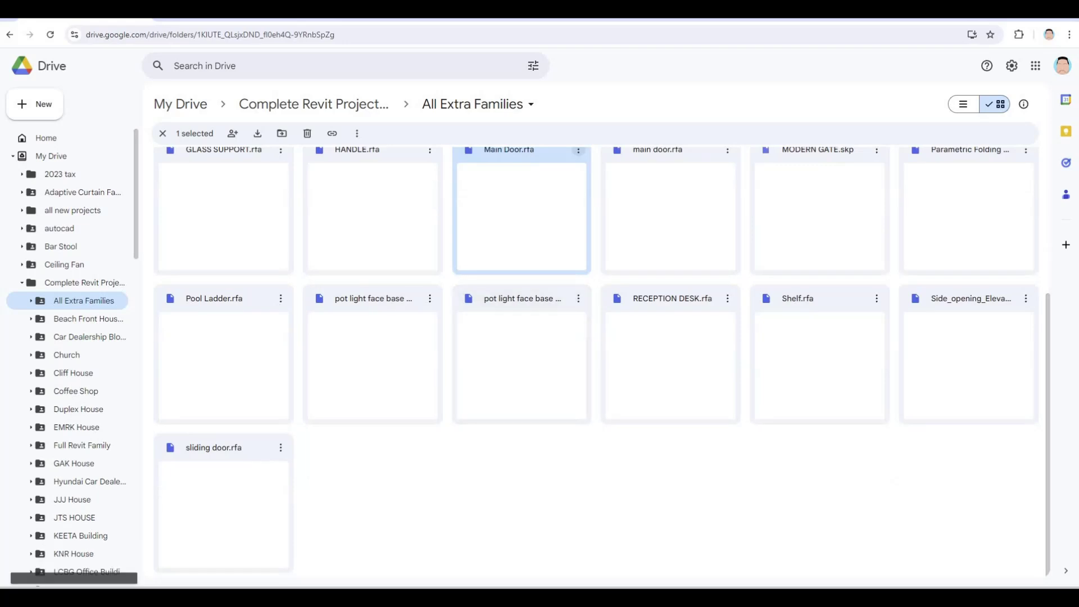
left_click_drag(593, 500, 576, 500)
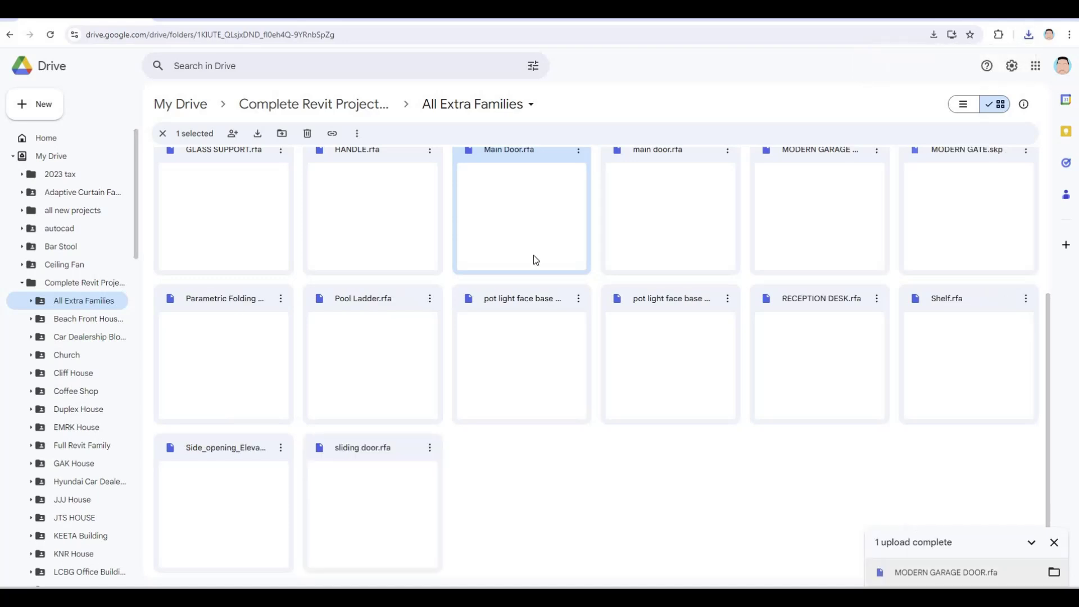
scroll(520, 305, "up", 2)
scroll(520, 306, "down", 2)
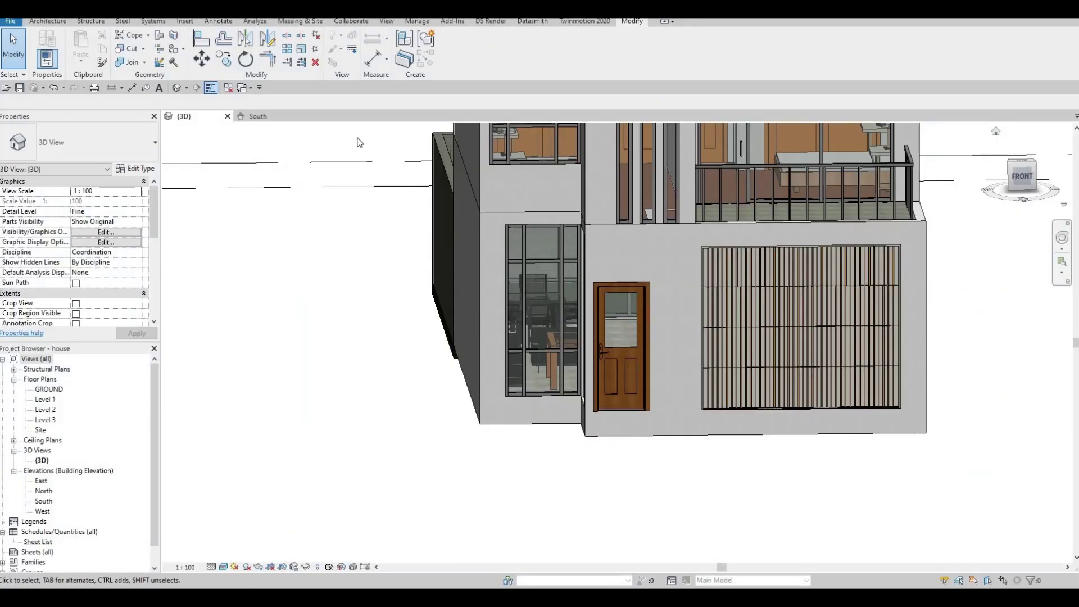
Step: Switch back to Revit and load the main door and Main Door (1) families from the Downloads folder into the house project
key("alt+Tab")
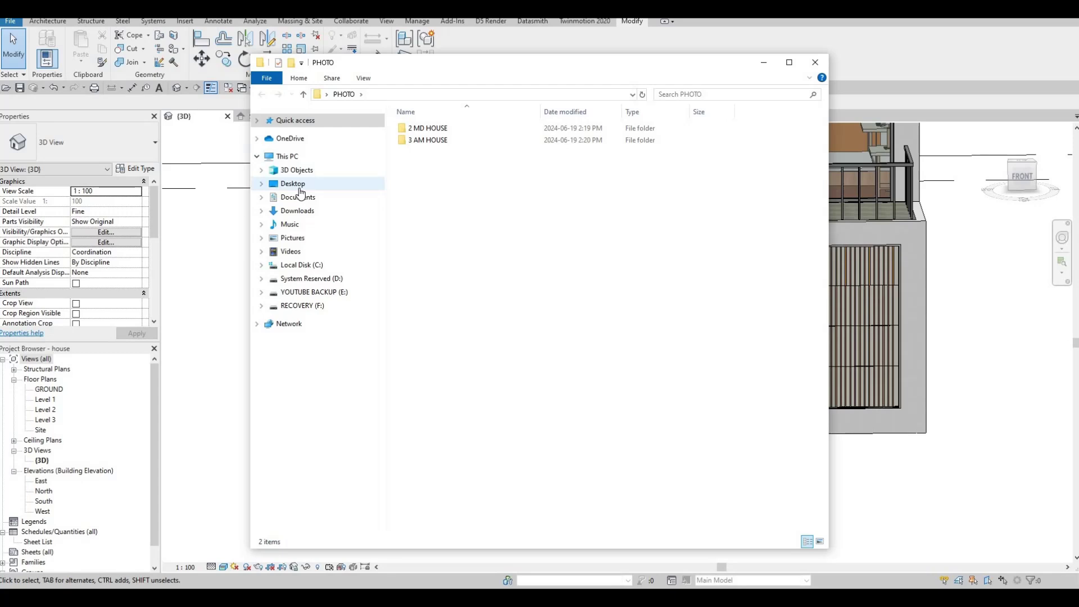
left_click(297, 185)
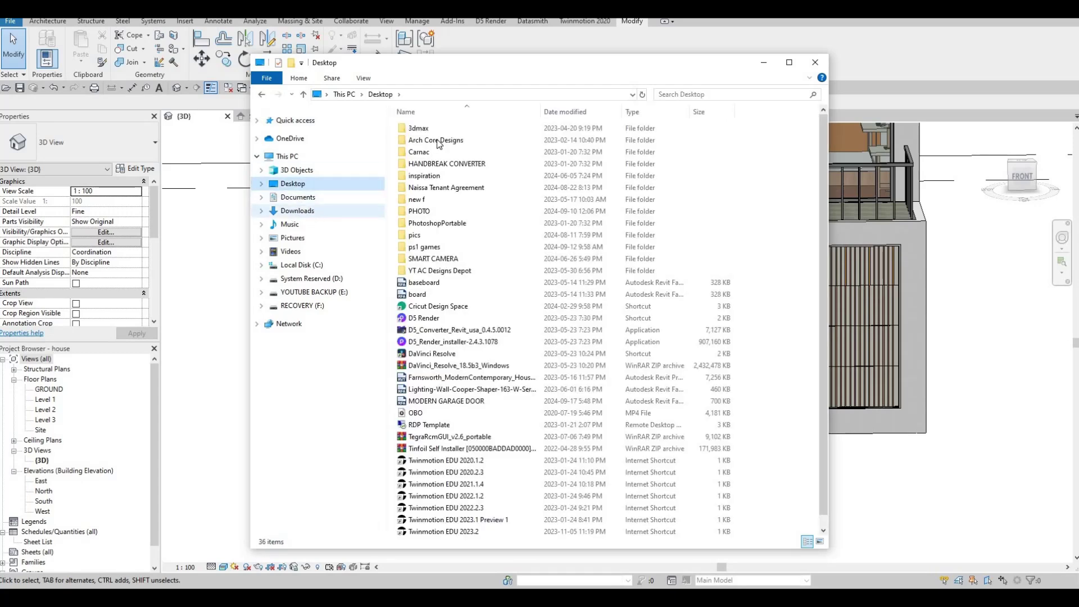
left_click(297, 210)
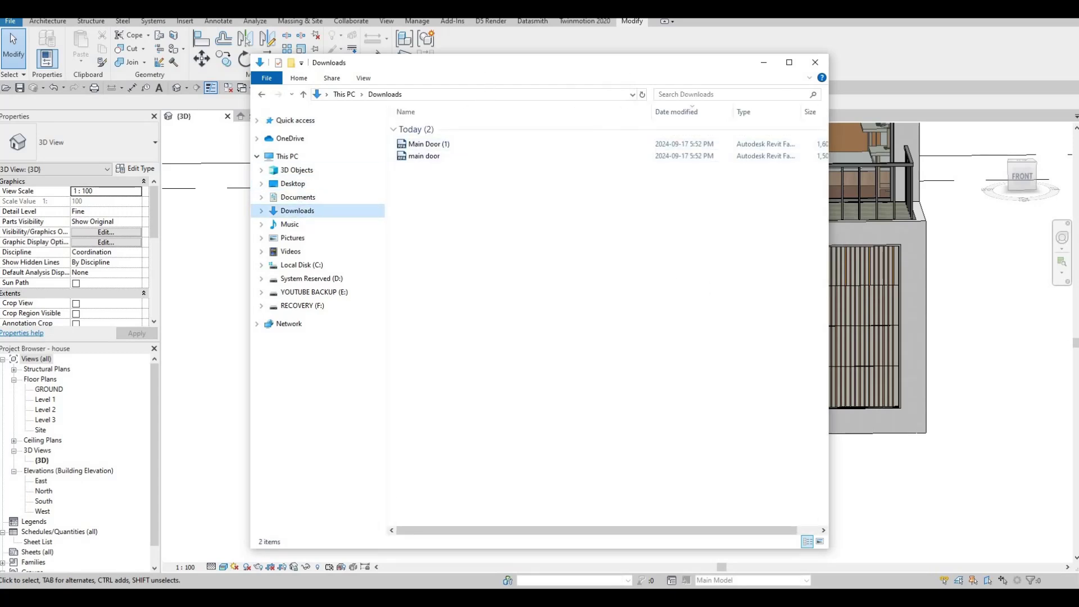
left_click_drag(331, 62, 1078, 62)
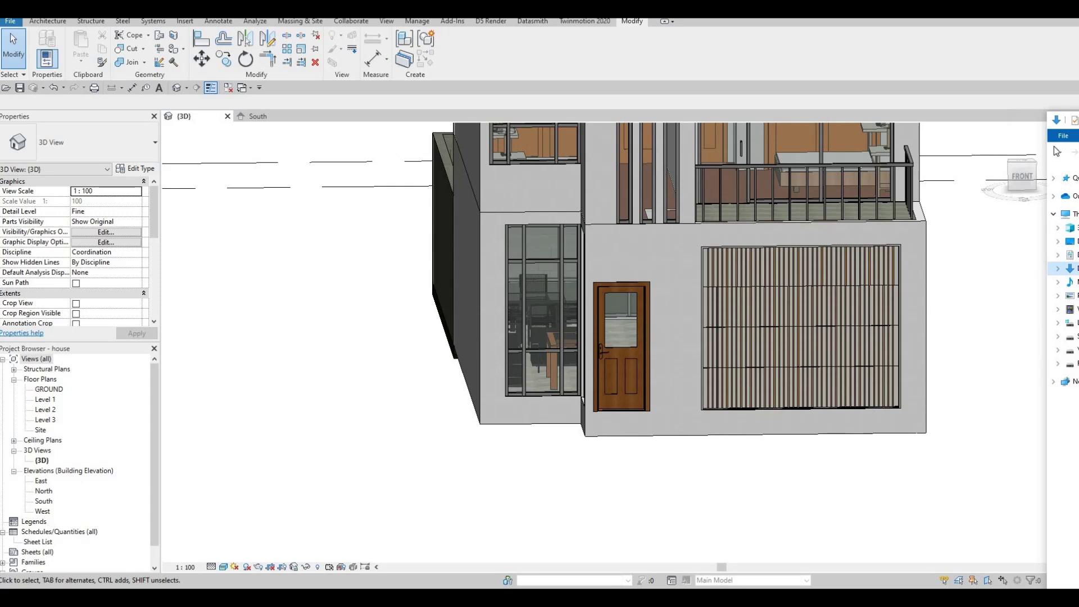
left_click_drag(978, 236, 671, 311)
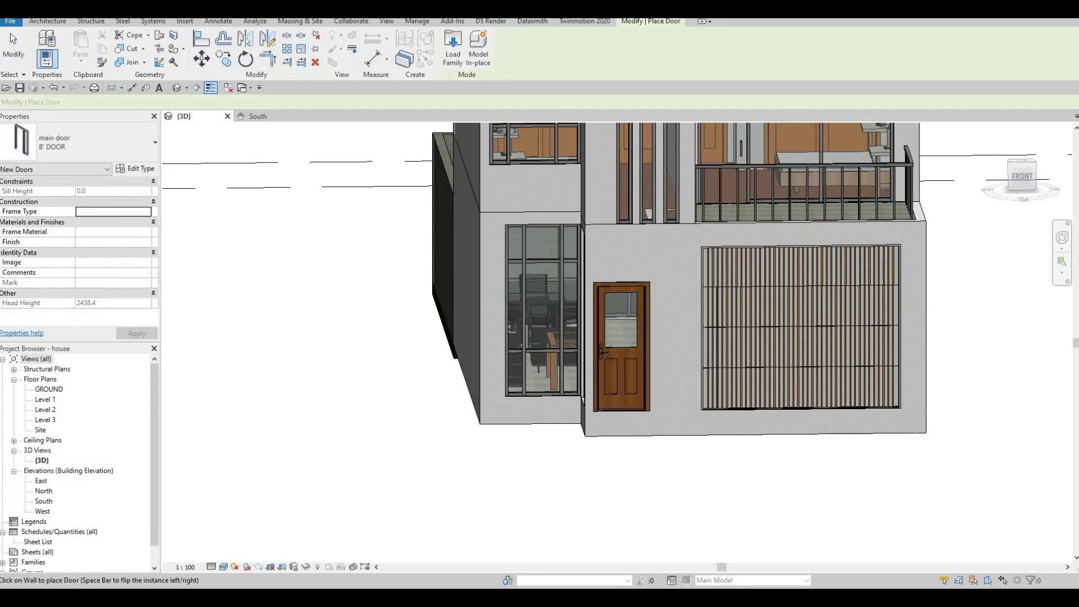
key("Escape")
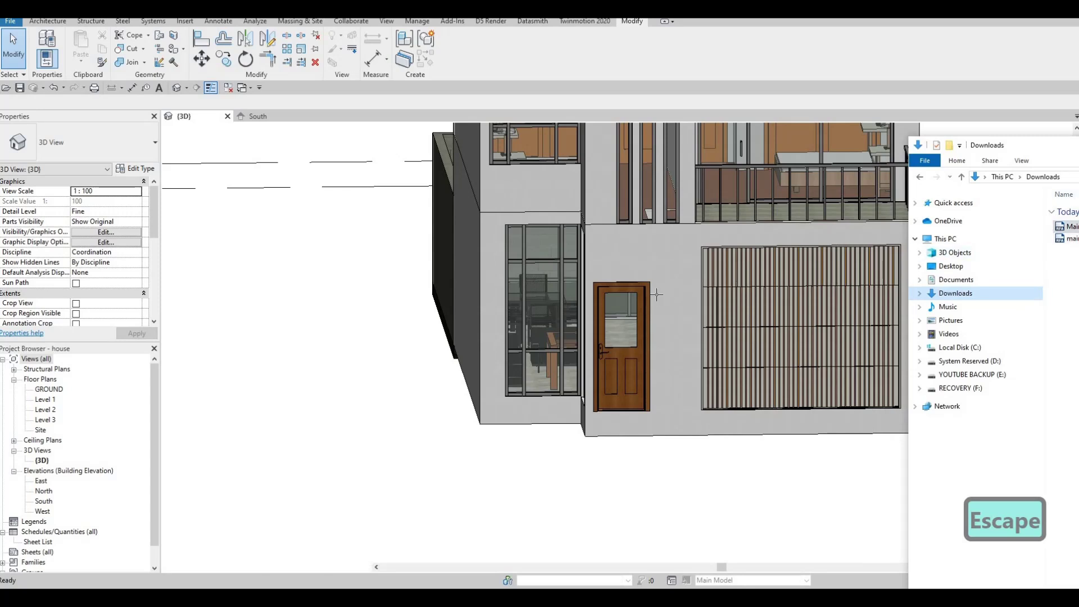
Step: Place a Main Door (1) 8' DOOR on the front wall, overlapping the existing wooden entrance door beside the garage door
key("d")
key("r")
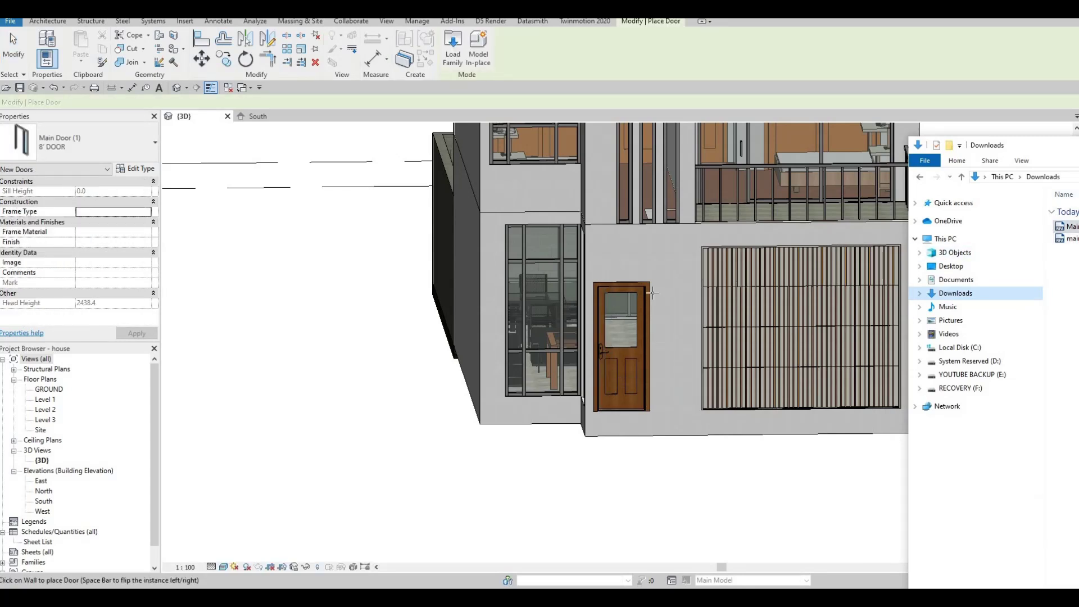
left_click(652, 292)
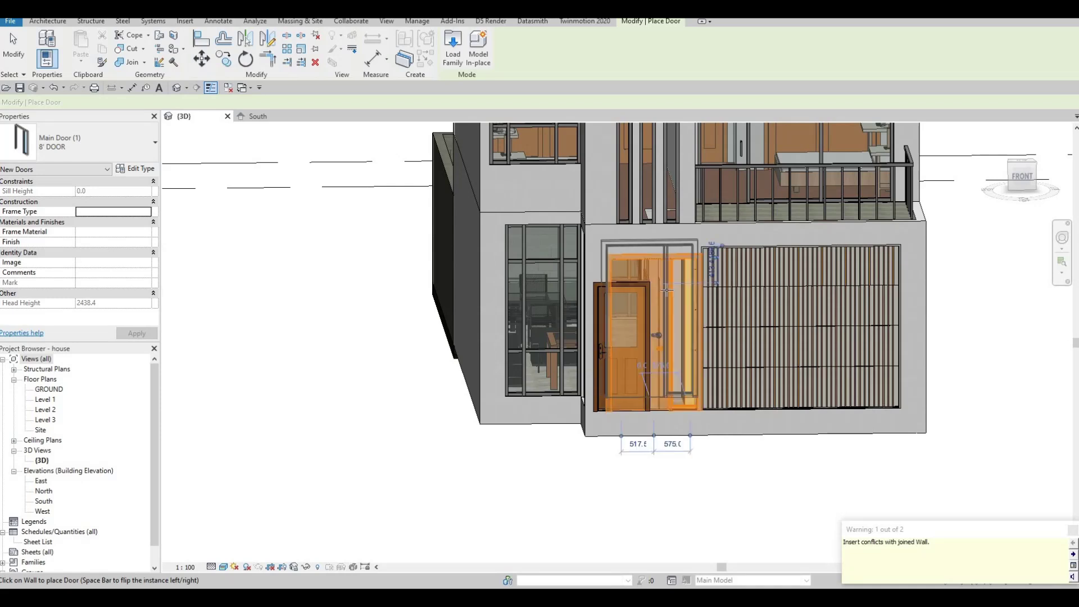
key("Escape")
key("Escape")
Step: Select the new main door and open the Level 1 floor plan at the foyer entrance
left_click(668, 283)
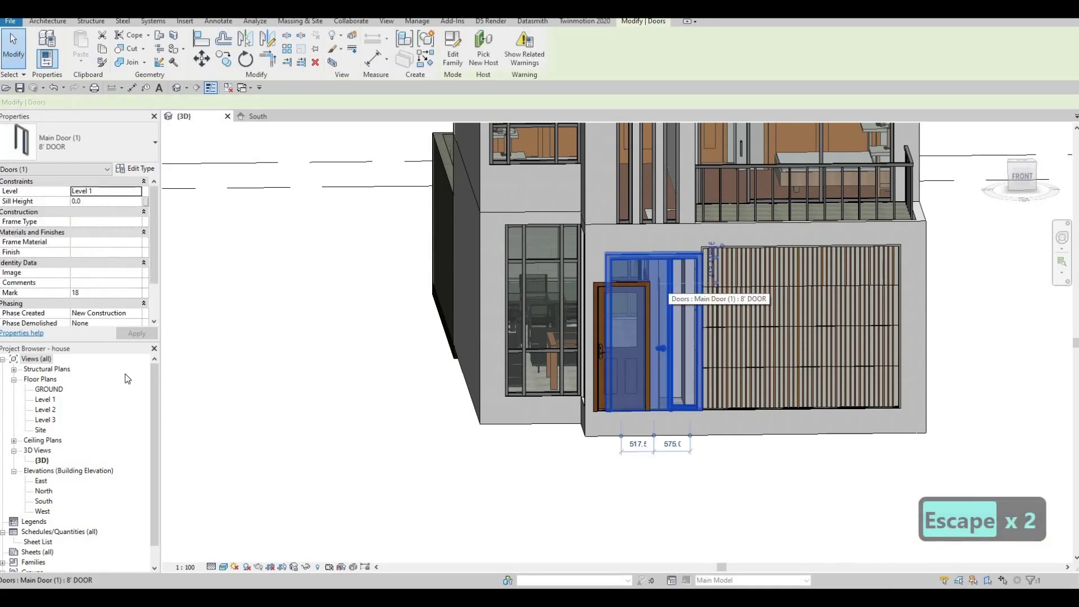
double_click(149, 398)
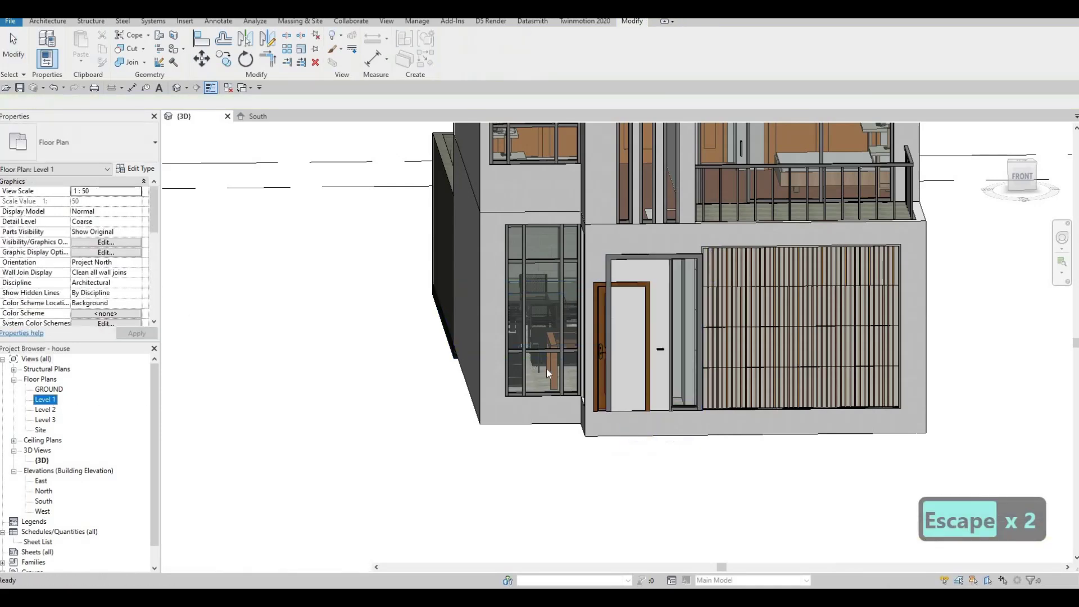
scroll(575, 281, "up", 10)
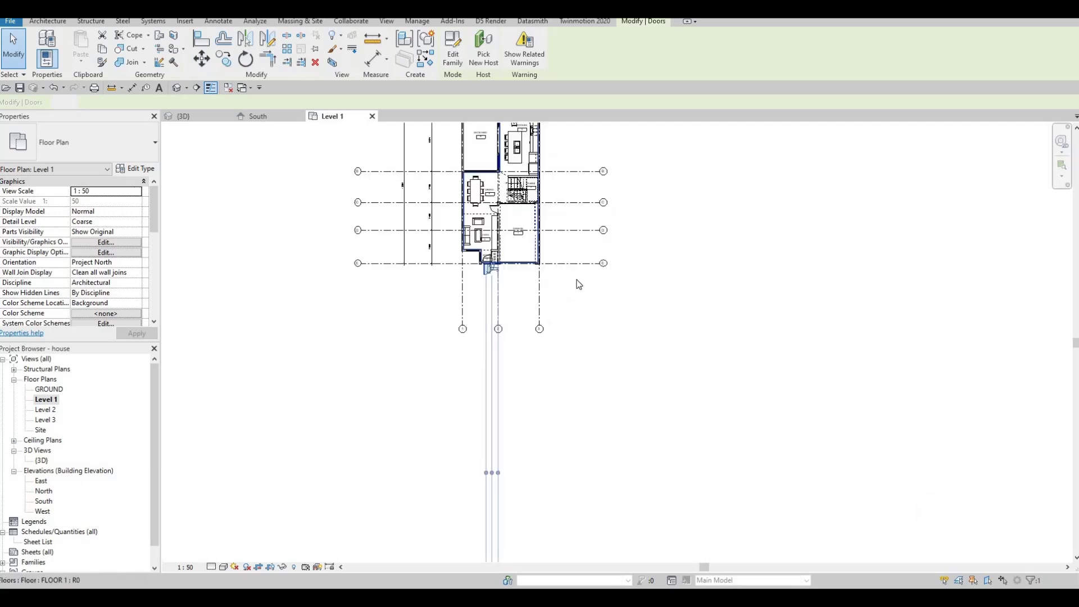
key("Escape")
key("Escape")
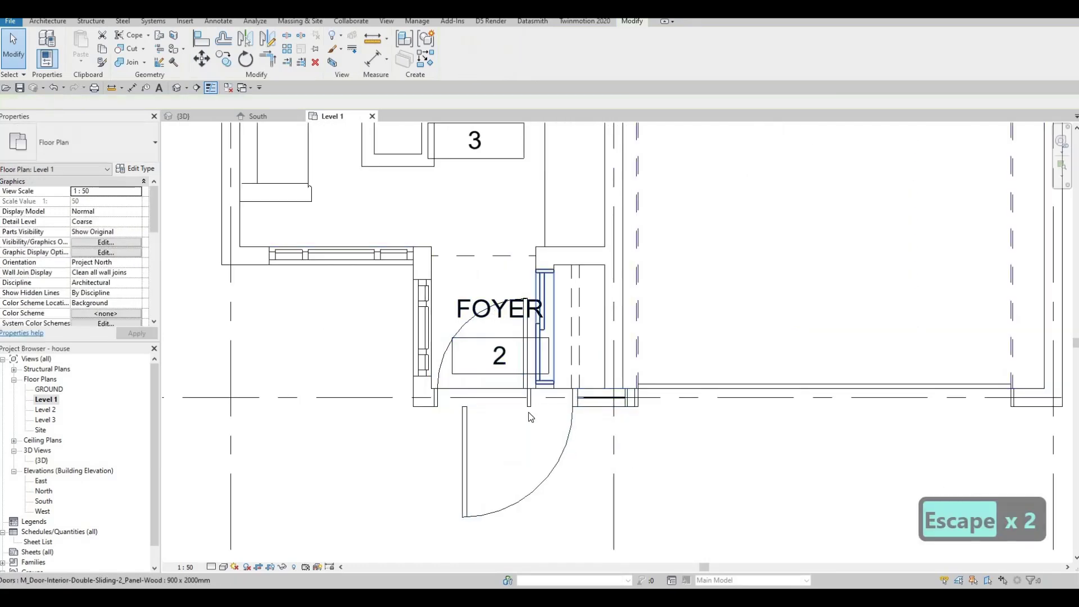
Step: Delete the old half-glass single entry door that overlaps the new main door in the front wall
left_click(444, 366)
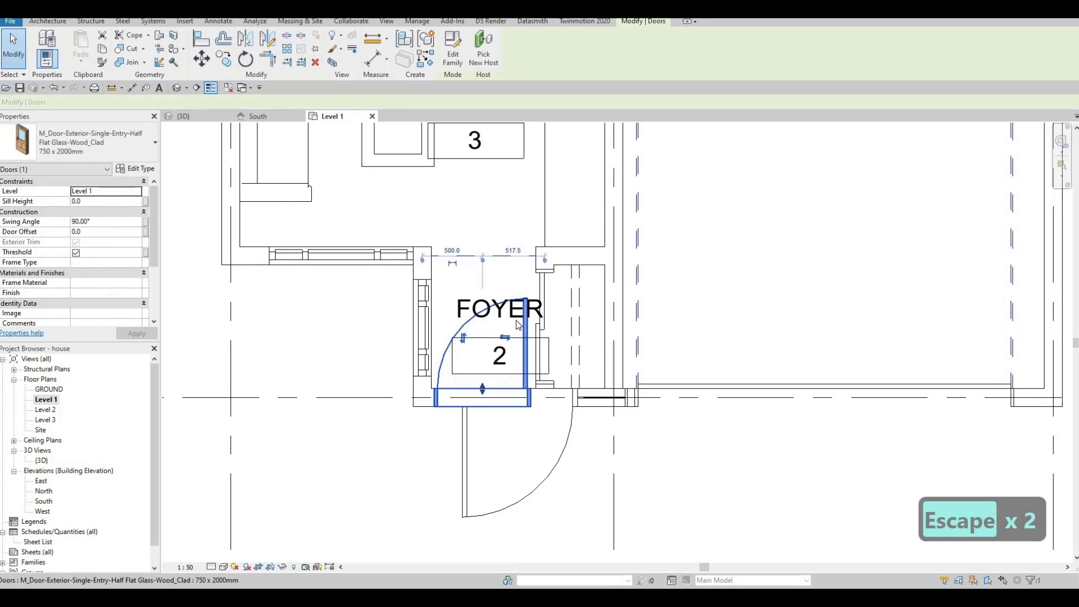
key("Delete")
scroll(543, 305, "down", 2)
key("Escape")
key("Escape")
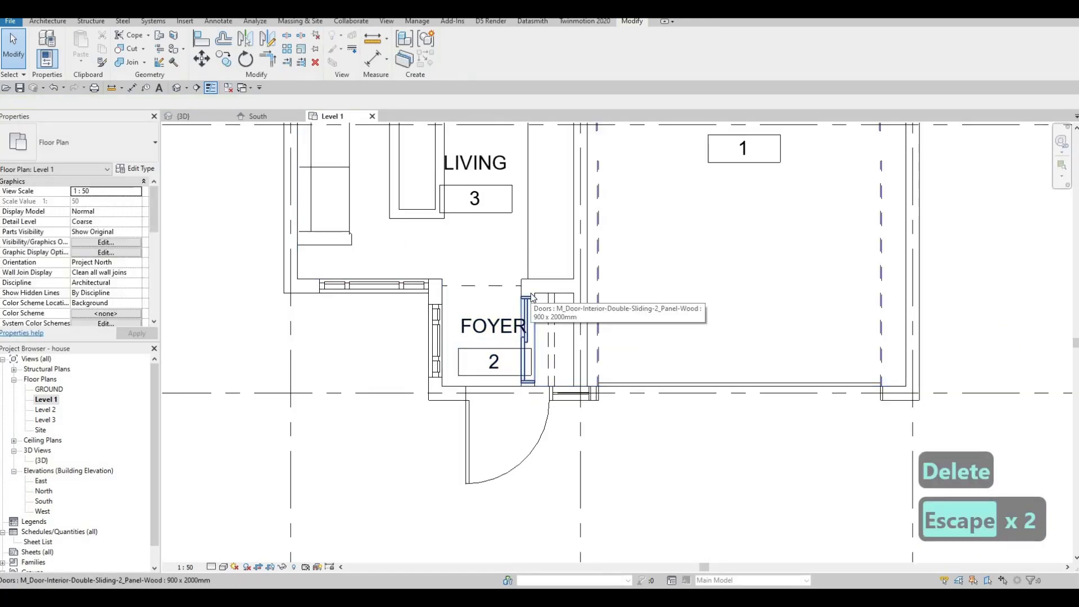
Step: Delete the double sliding door beside the foyer and the short interior wall closing off the closet from the living room
left_click(533, 297)
key("Delete")
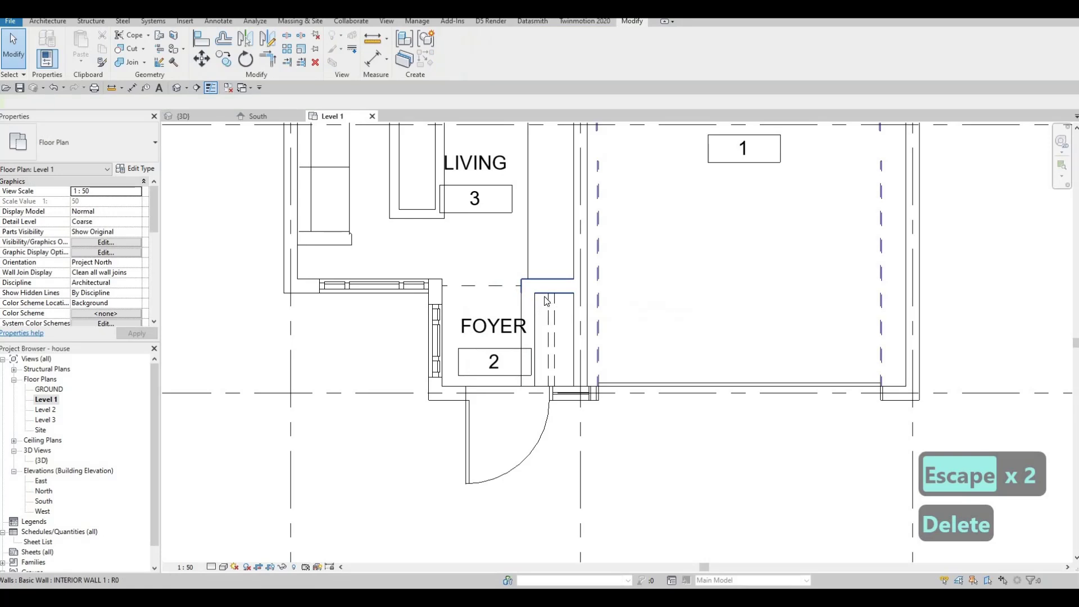
left_click(538, 305)
key("Delete")
key("Delete")
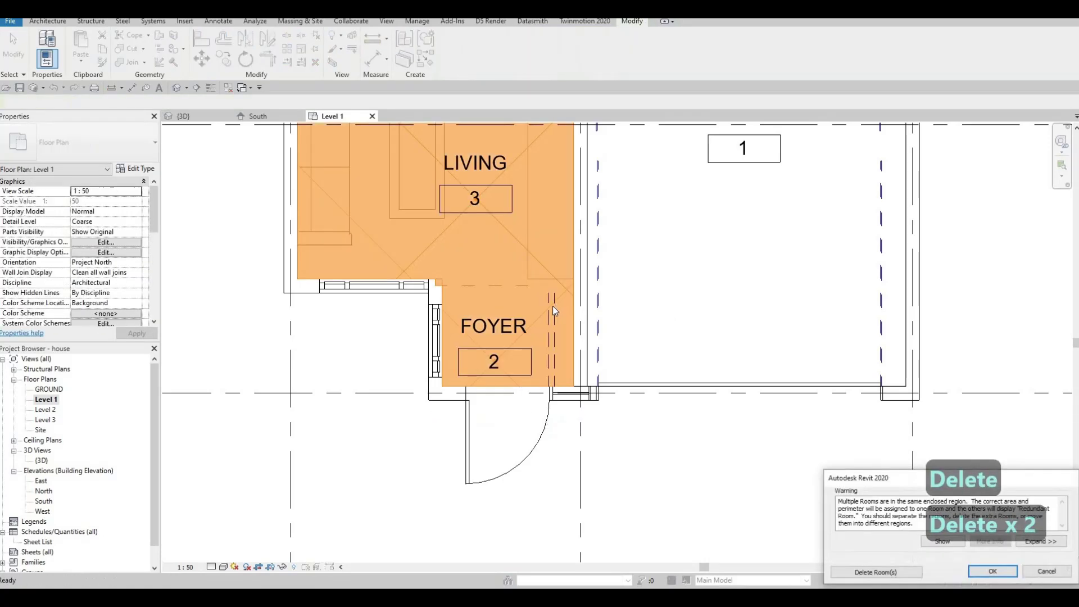
key("Escape")
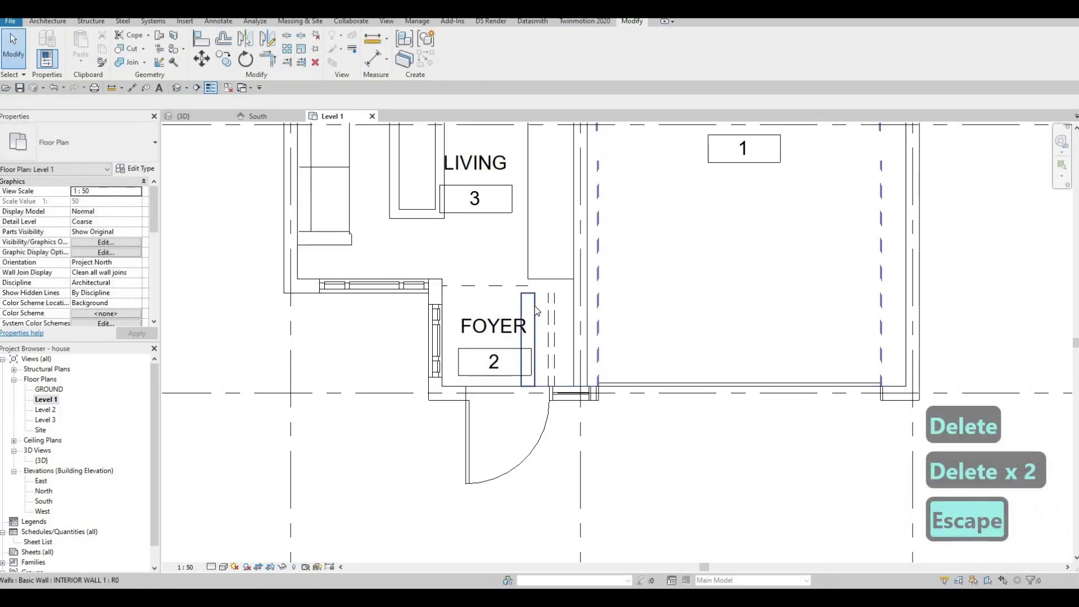
Step: Try to delete the remaining interior closet wall, then undo the deletion
left_click(535, 308)
key("Delete")
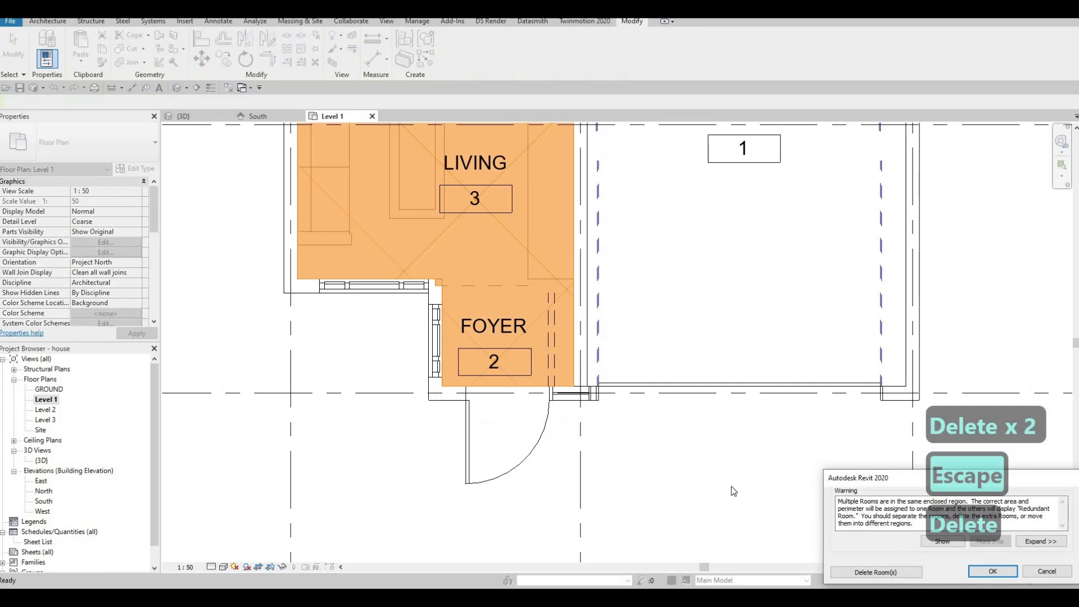
key("Return")
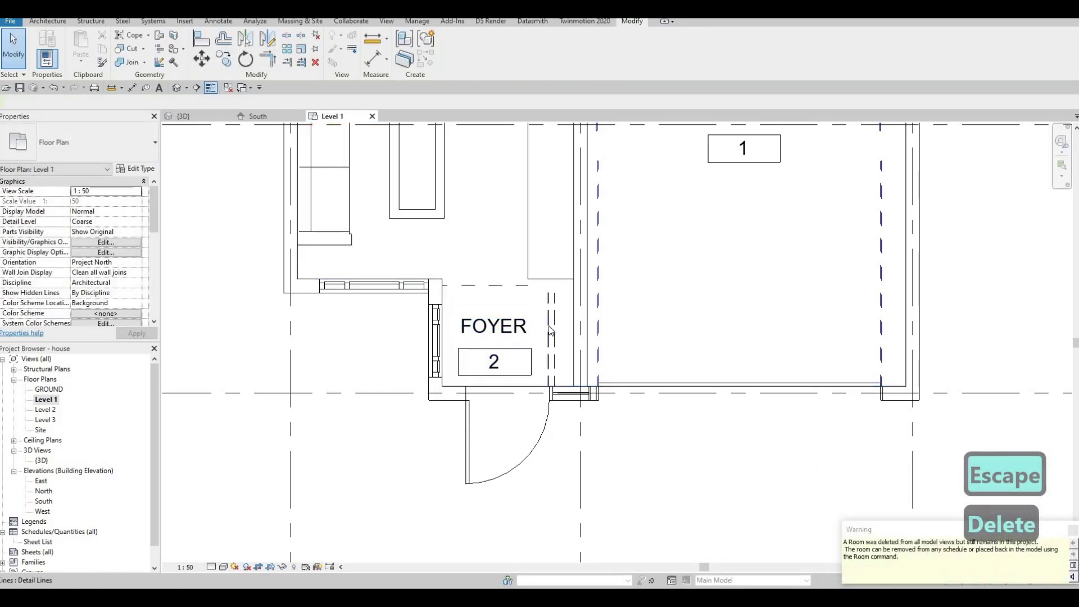
key("ctrl+z")
key("Escape")
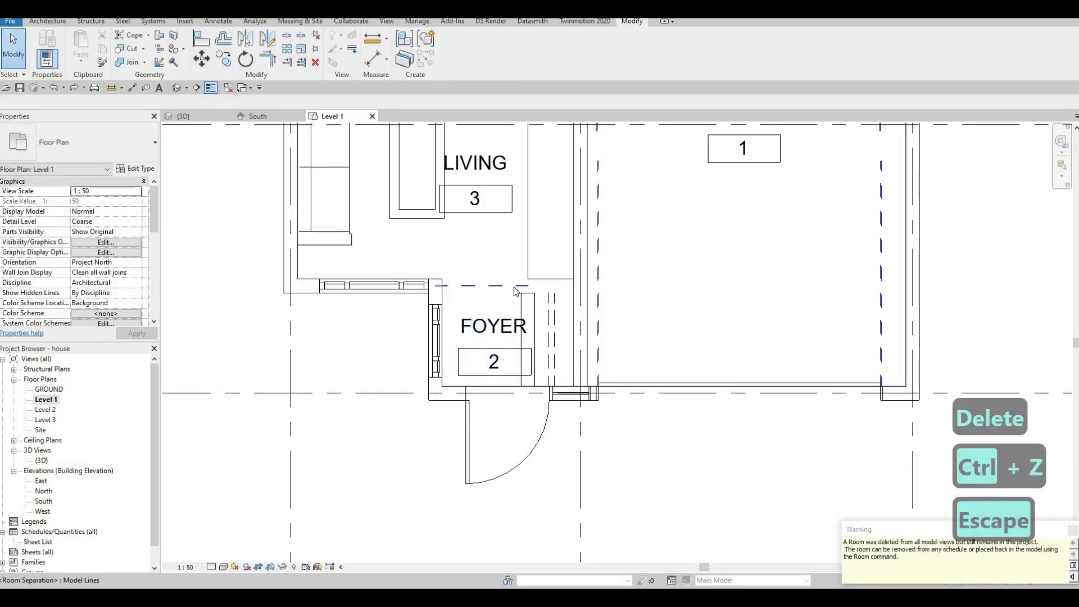
Step: Try to draw a new room separation line along the closet wall, created similar to the foyer's existing one
left_click(513, 286)
key("c")
key("s")
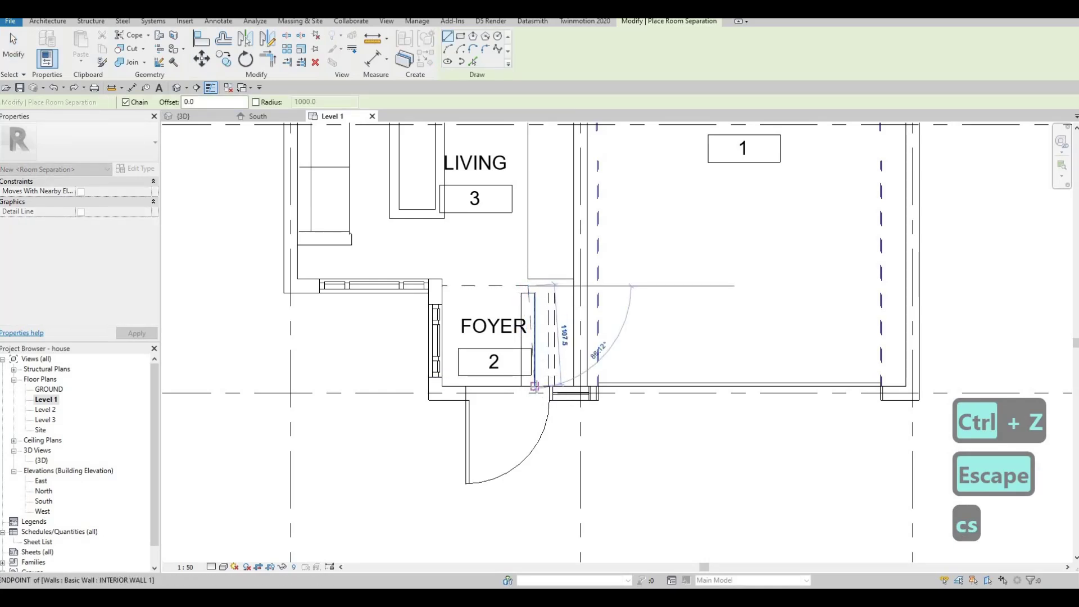
key("ctrl+z")
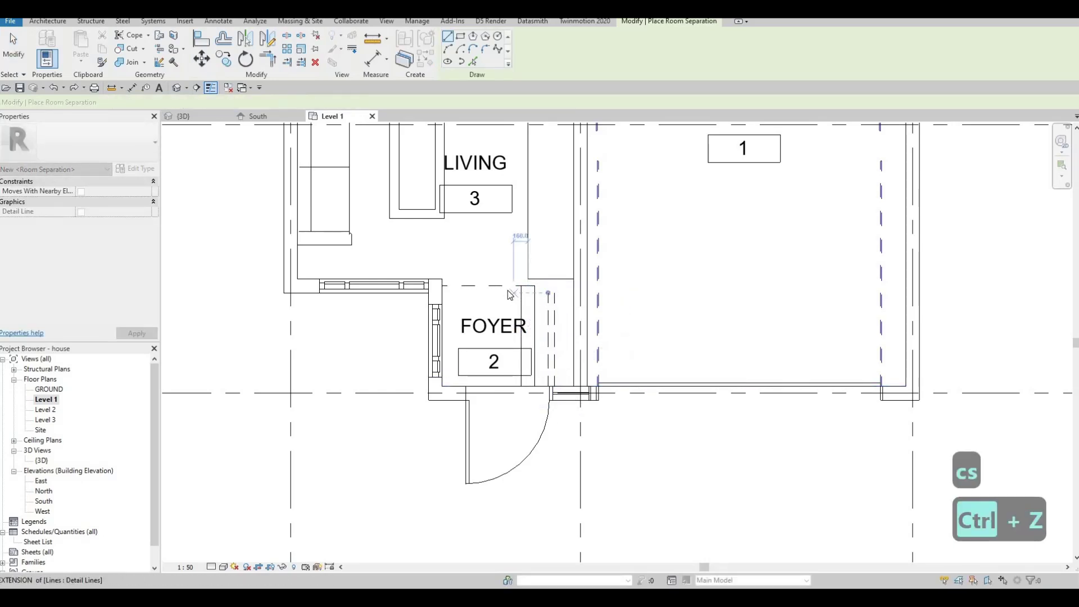
key("Escape")
key("Escape")
Step: Extend the room separation line between foyer and living room to the garage wall, and delete the remaining interior closet wall
left_click(528, 287)
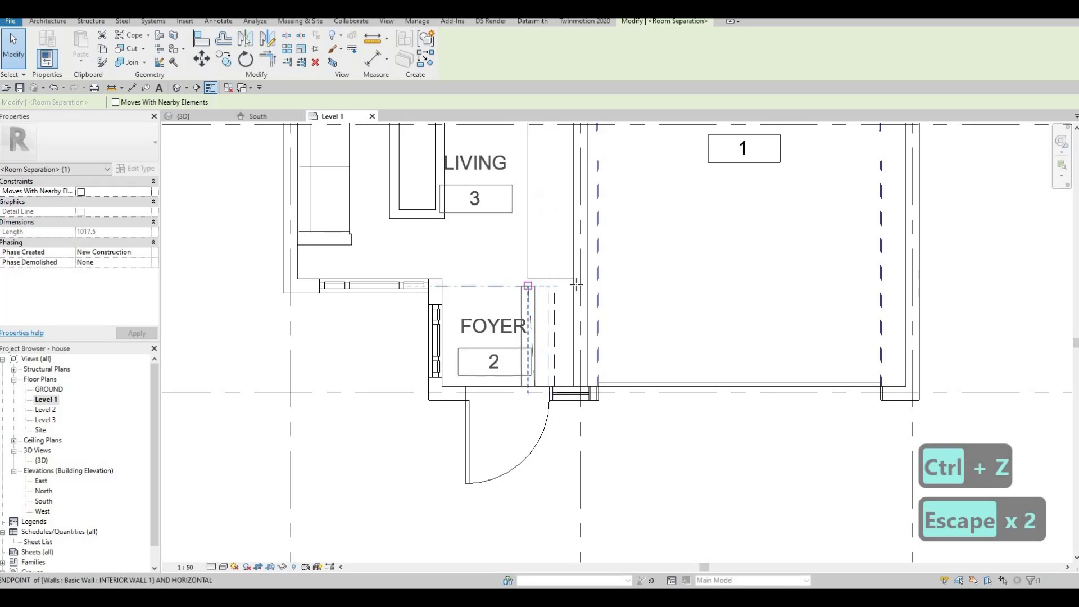
key("Escape")
left_click(531, 297)
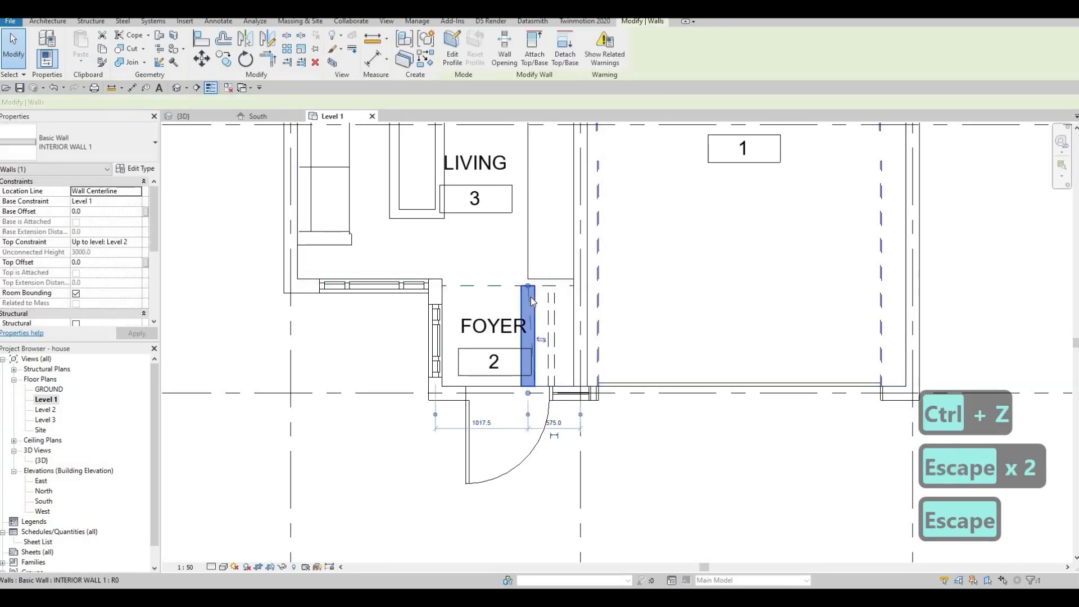
key("Delete")
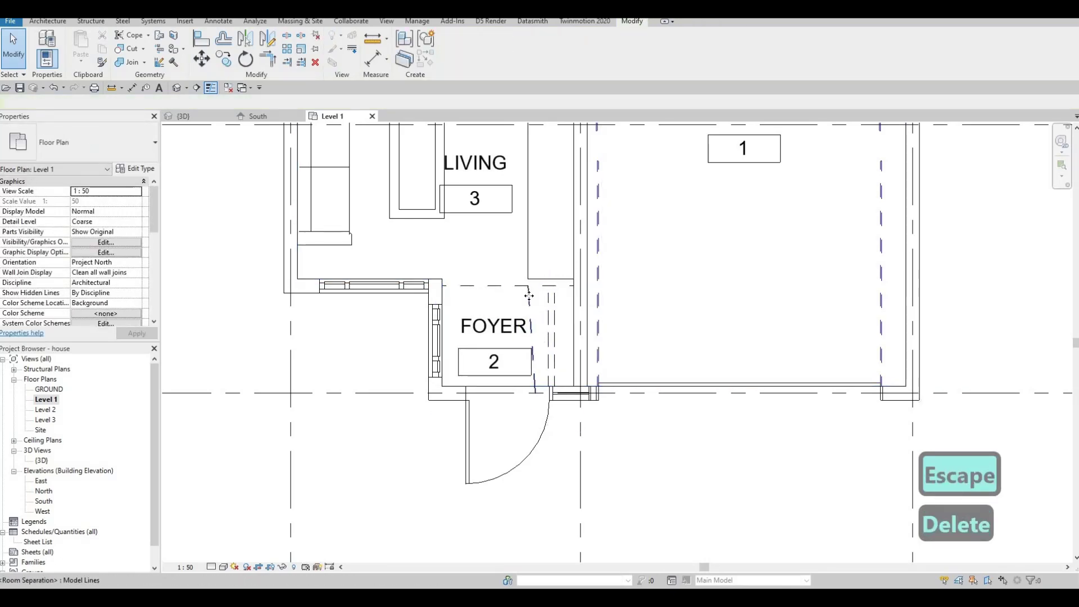
Step: Delete the stray slanted room separation line and the dashed closet lines inside the foyer
left_click(529, 297)
key("Delete")
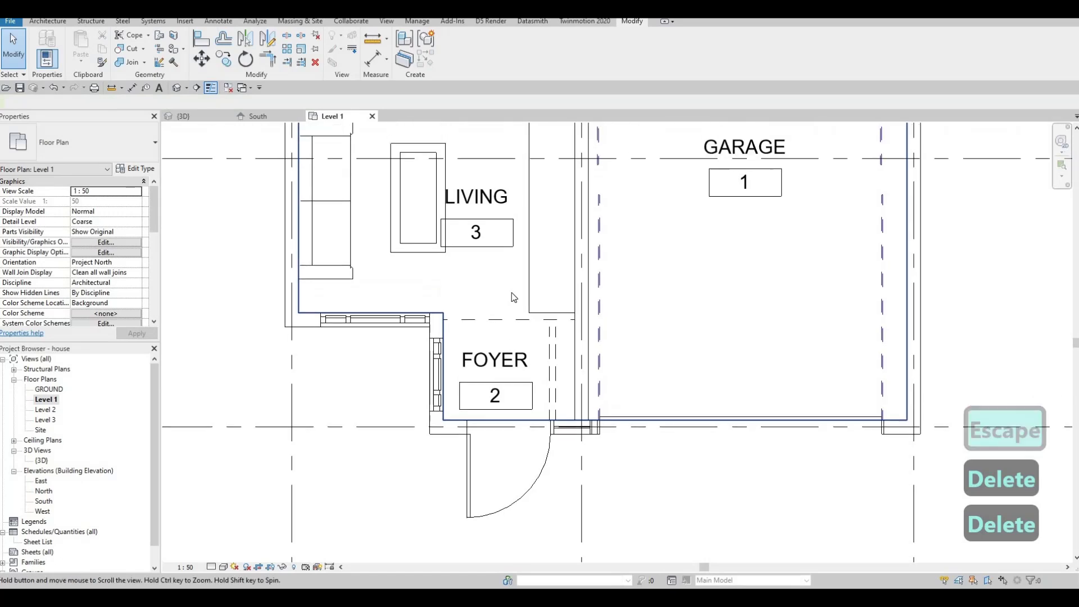
scroll(507, 263, "down", 2)
scroll(508, 263, "up", 3)
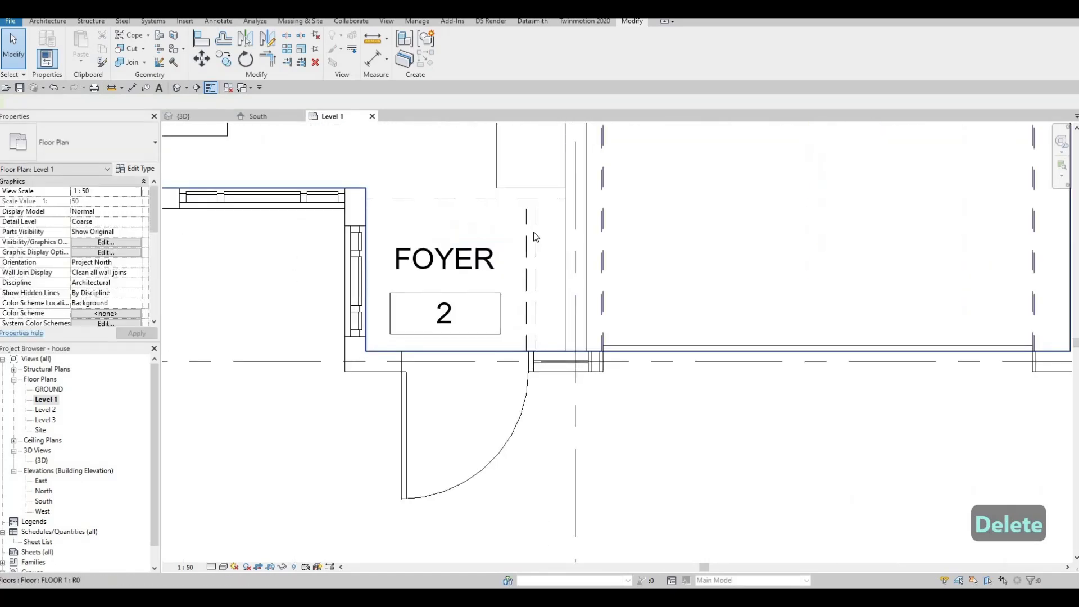
left_click(533, 248)
key("Delete")
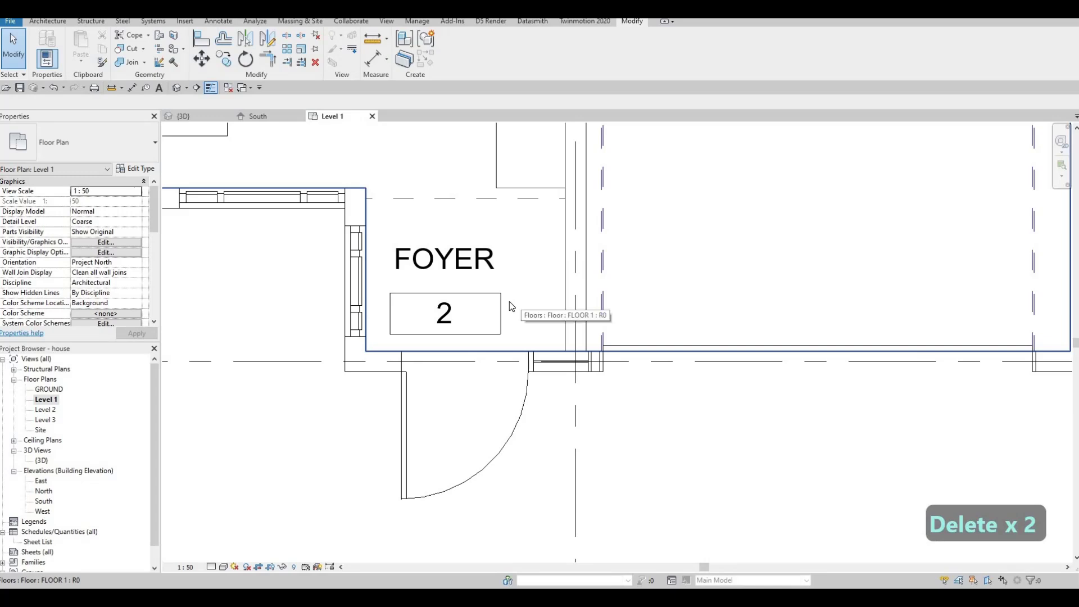
Step: In the 3D view, nudge the new main door away from the garage door, to about 775 mm from the wall between foyer and garage
scroll(515, 301, "down", 1)
scroll(468, 349, "up", 2)
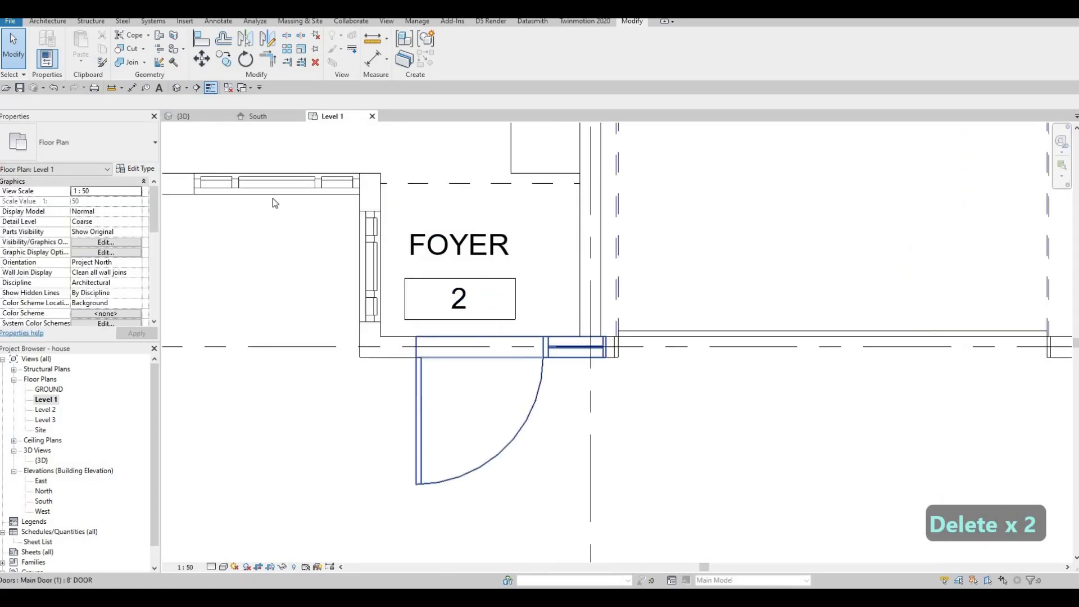
left_click(183, 116)
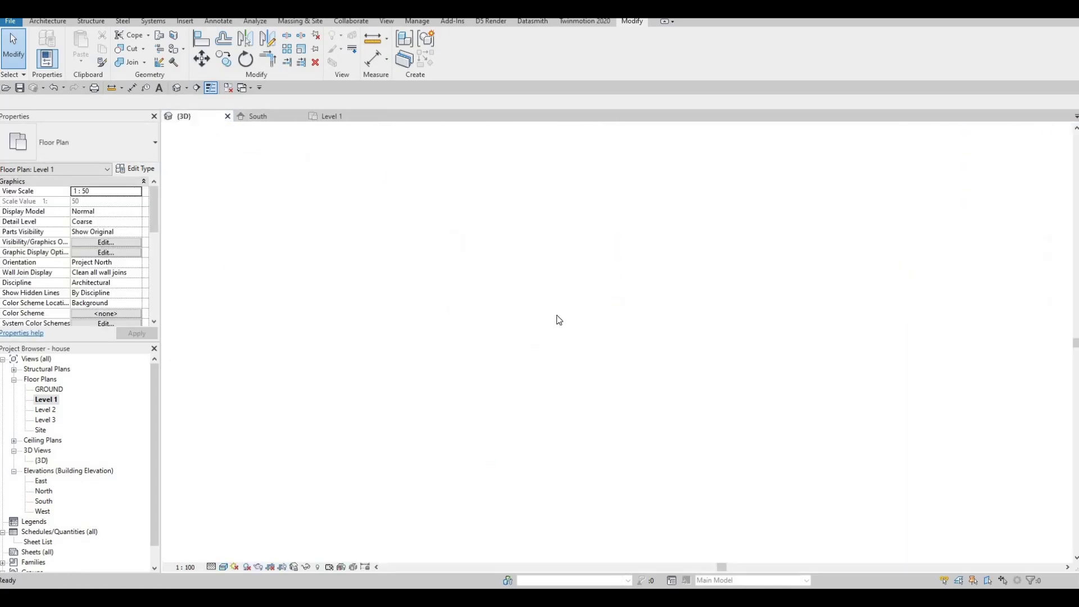
scroll(511, 291, "up", 3)
left_click(511, 291)
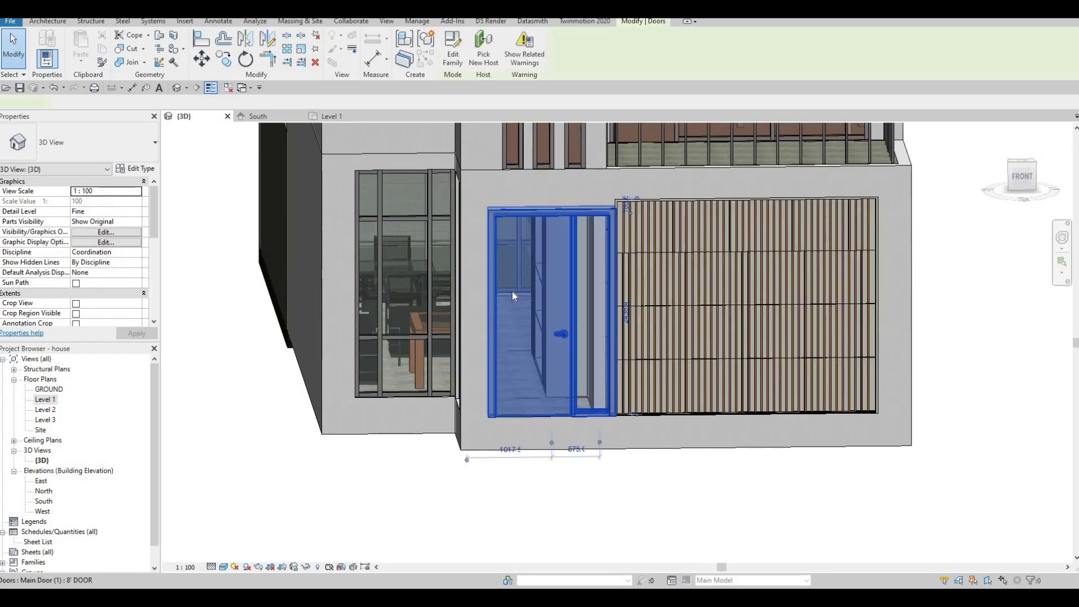
key("Left")
key("Left")
key("Left")
key("Left")
key("Left")
key("Left")
key("Left")
key("Left")
key("Left")
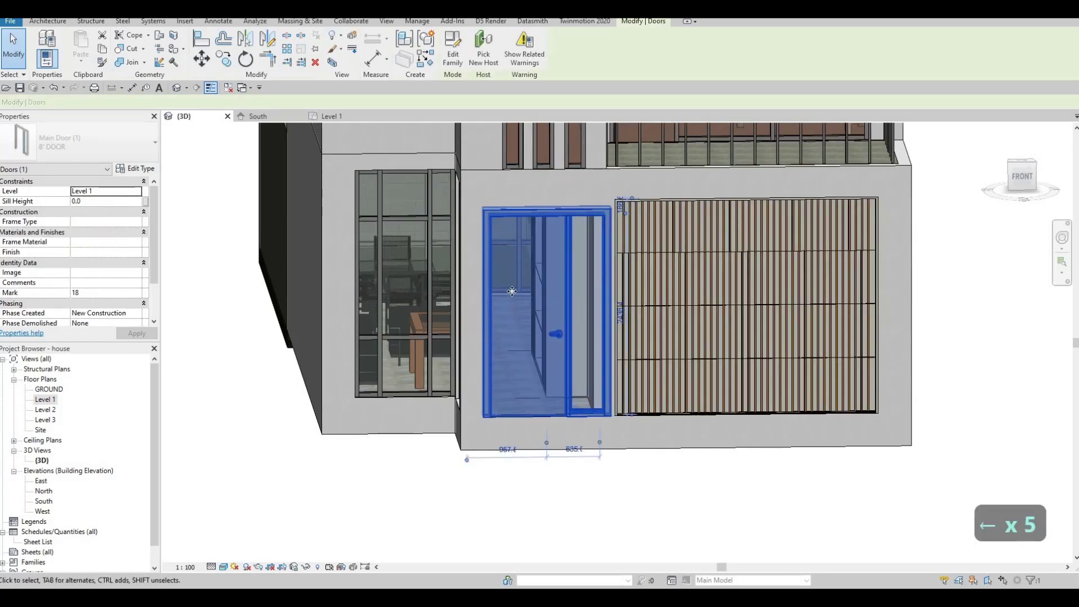
key("Left")
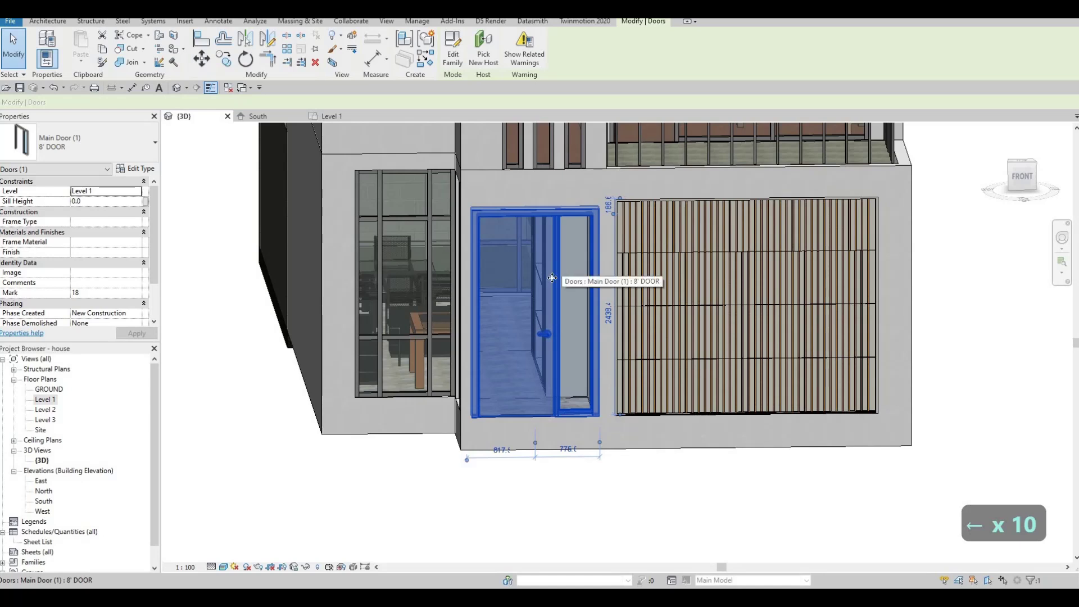
Step: Return to the Level 1 floor plan and nudge the foyer's windowed exterior side wall outward to about 1390 mm from grid 1
double_click(45, 399)
scroll(427, 324, "down", 2)
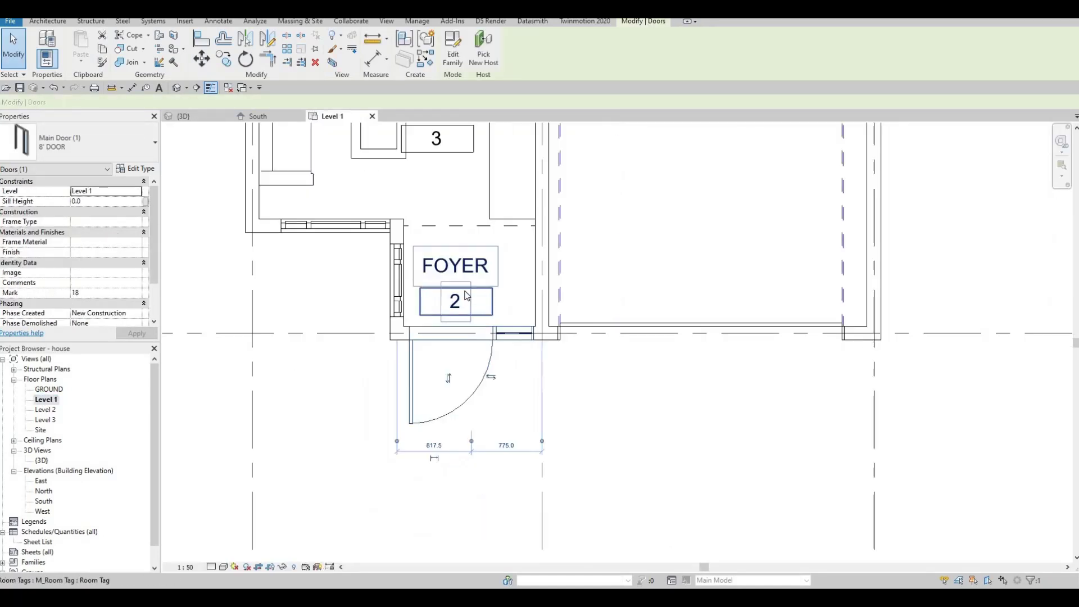
scroll(430, 360, "up", 2)
scroll(422, 365, "down", 2)
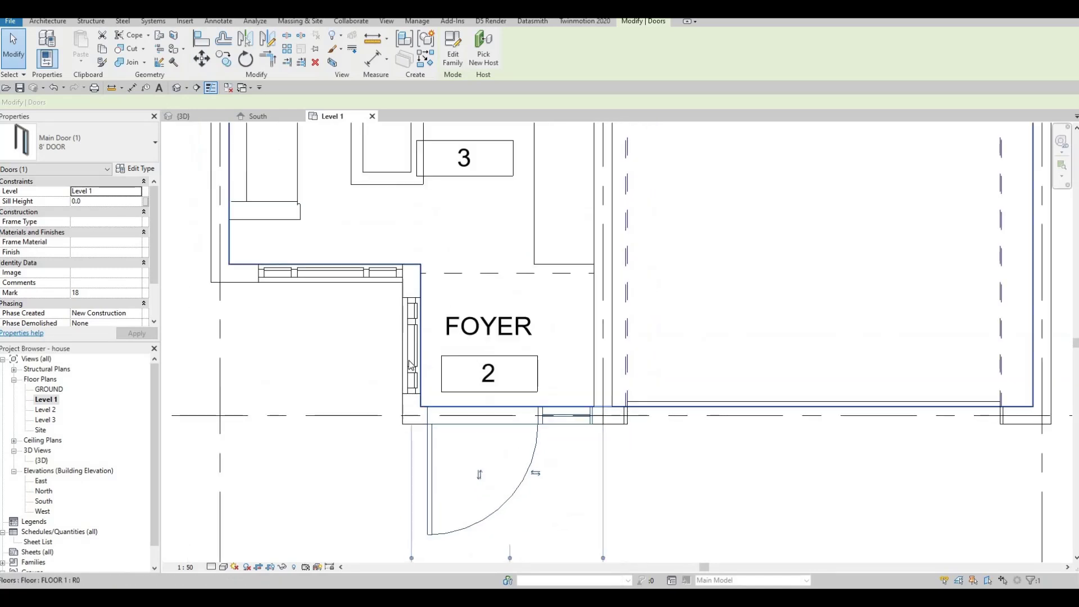
scroll(396, 351, "up", 2)
key("Escape")
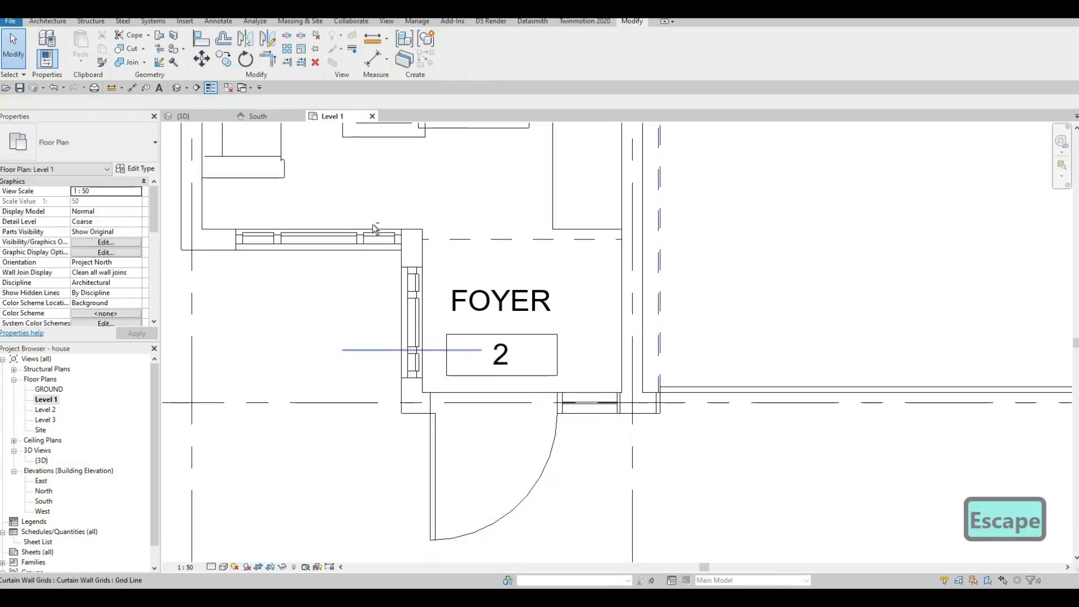
scroll(373, 228, "down", 1)
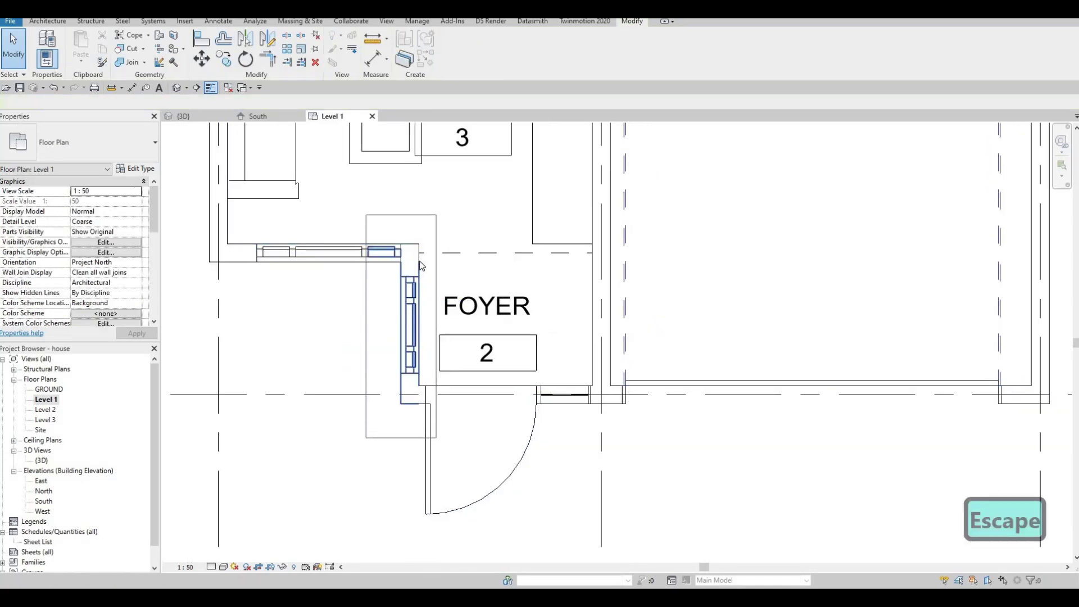
key("Escape")
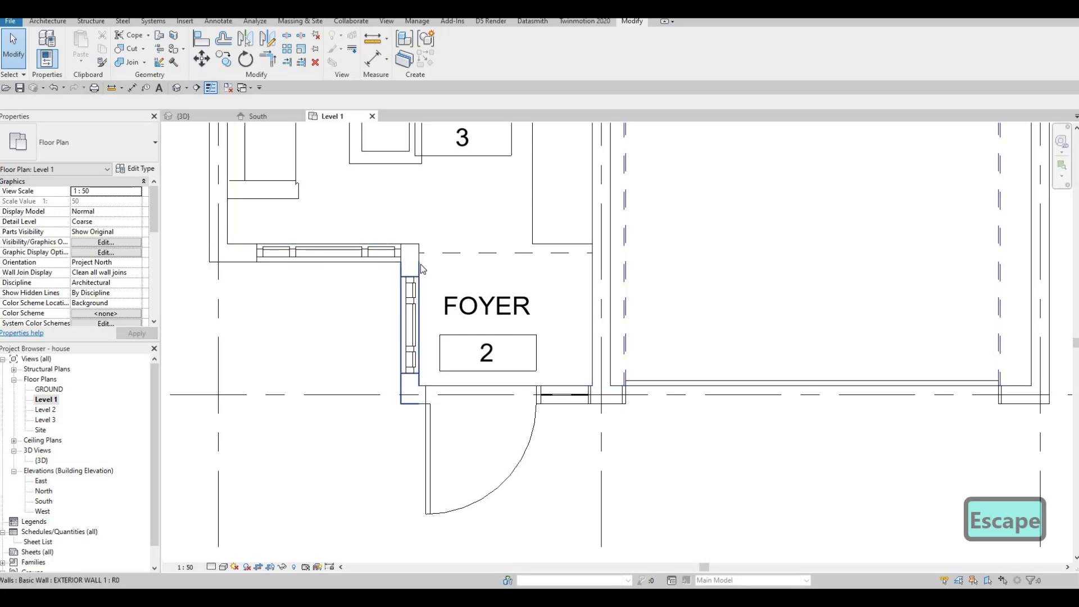
left_click(420, 264)
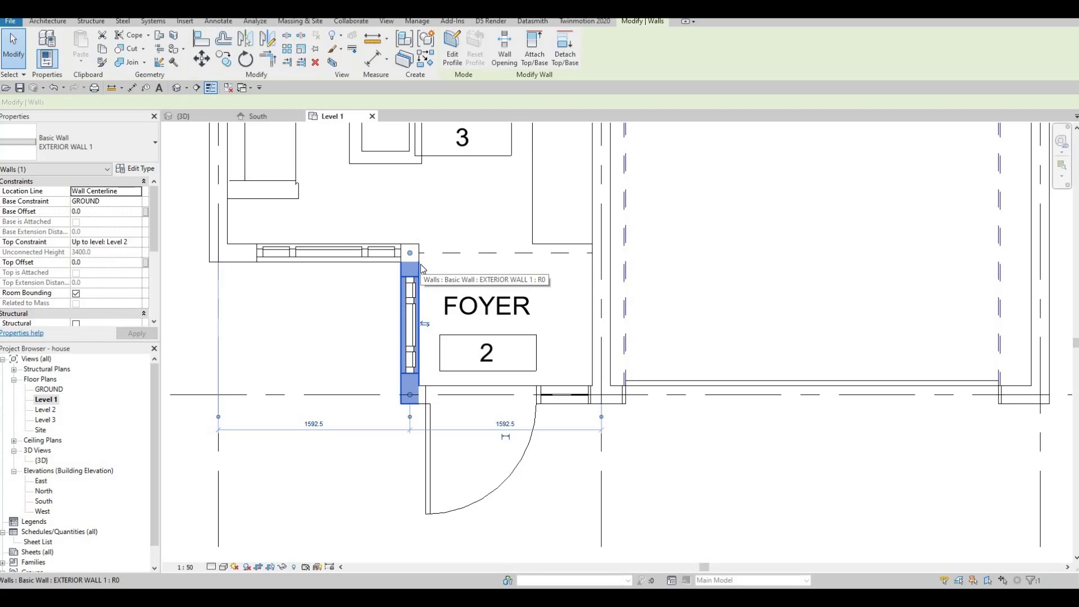
key("Left")
key("Left")
key("Left")
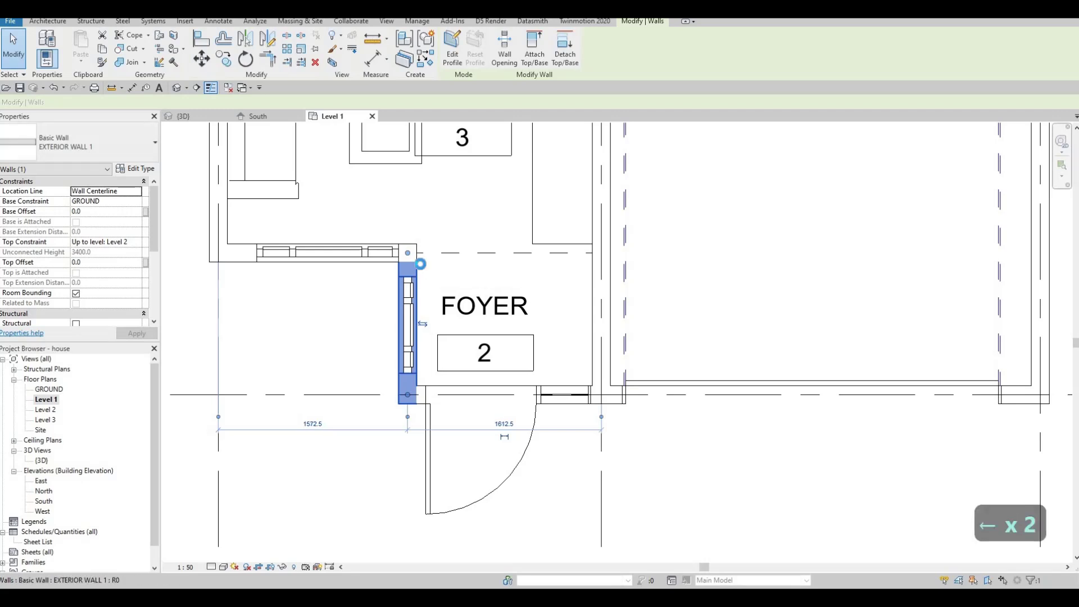
key("Left")
key("Left")
key("Left")
key("Left")
key("Left")
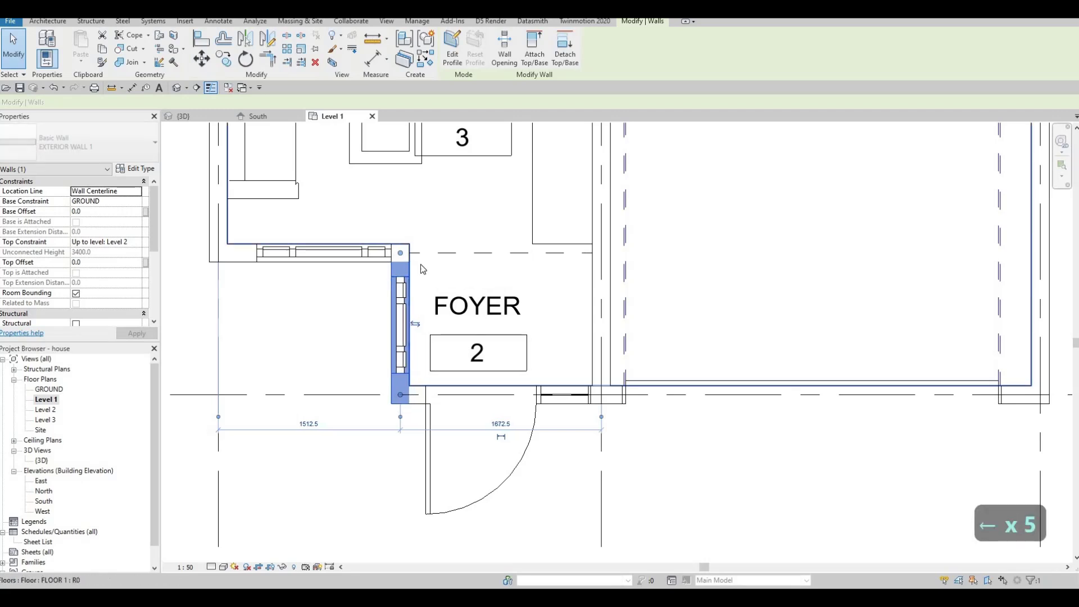
key("Left")
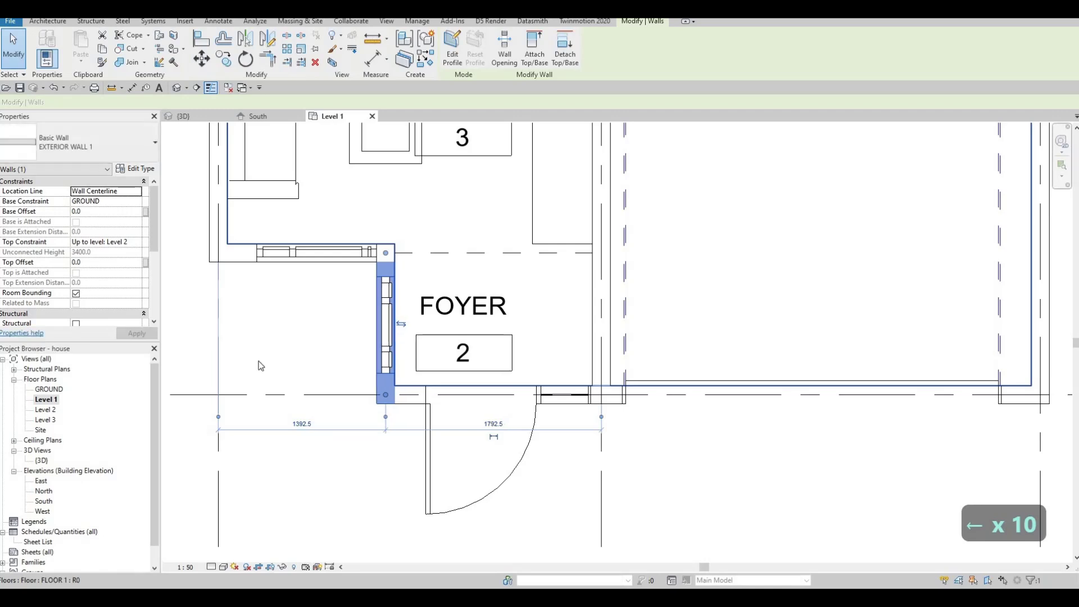
Step: Set the distance between grid 1 and the foyer's exterior side wall to 1400 mm and deselect the wall
left_click(295, 427)
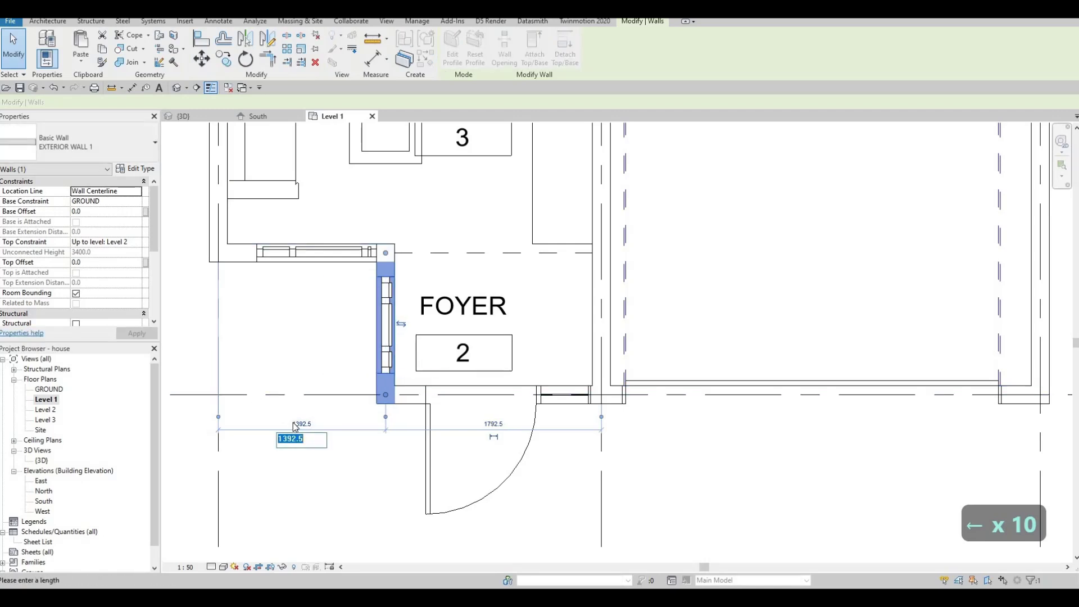
type("1400")
key("Return")
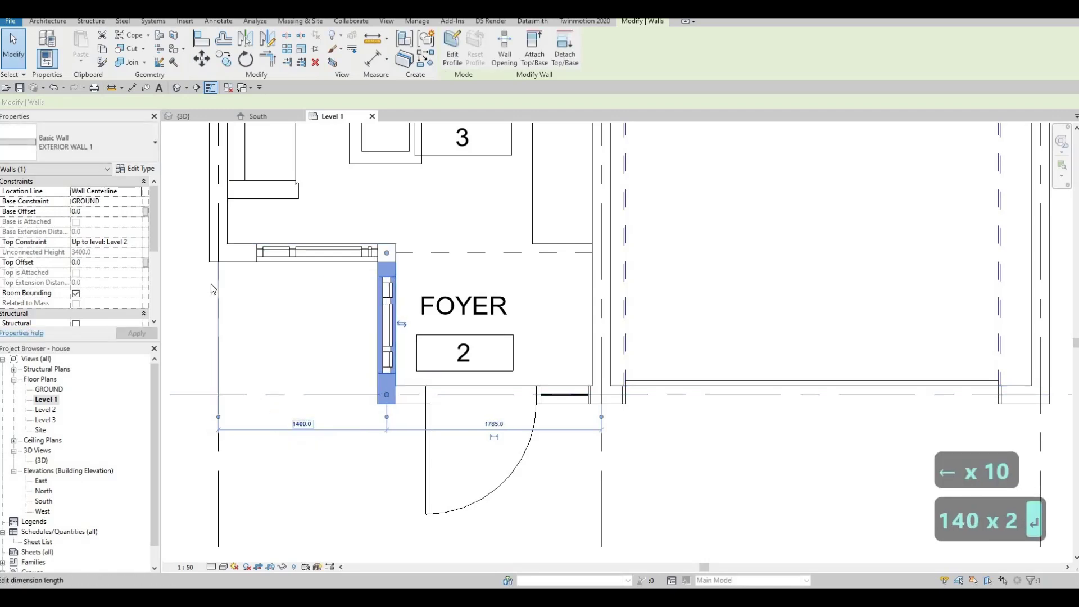
scroll(284, 304, "down", 5)
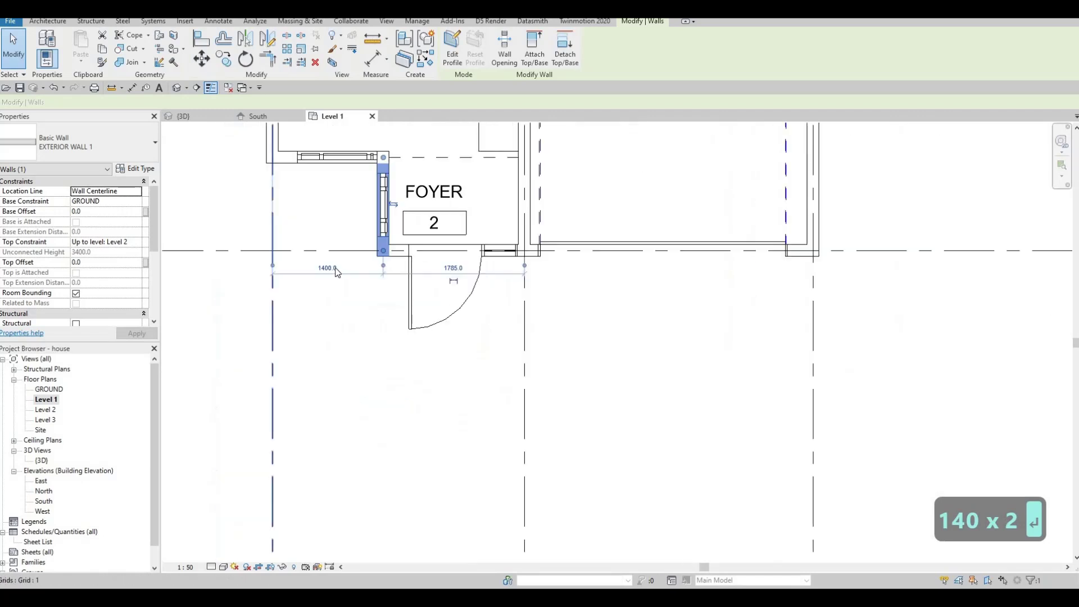
scroll(276, 338, "up", 6)
key("Escape")
key("Escape")
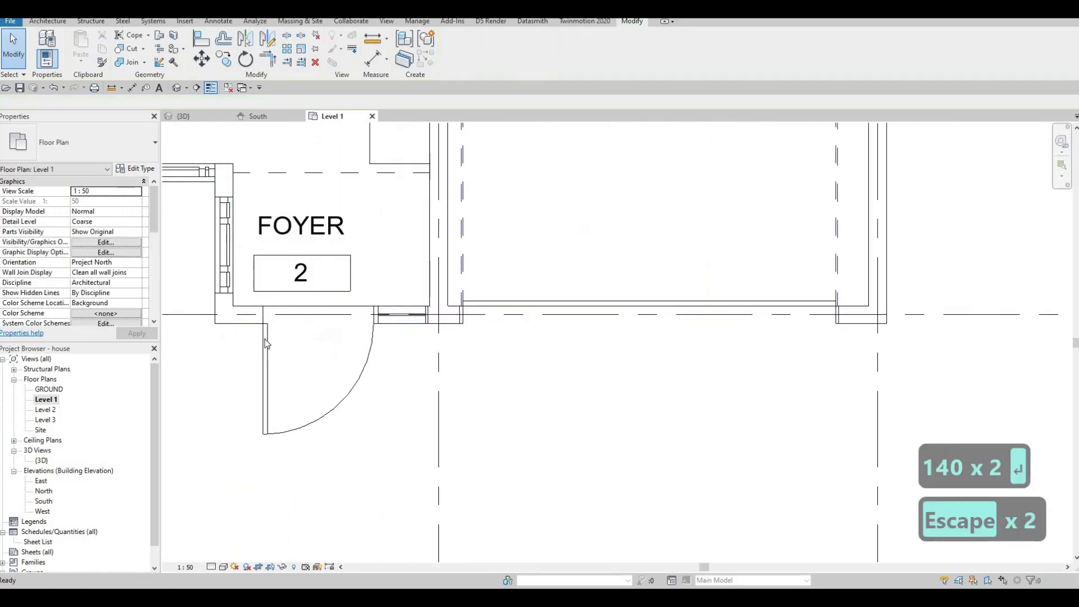
Step: Nudge the main door outward to about 965 mm from the wall between foyer and garage, and deselect it
left_click(268, 339)
left_click_drag(250, 343, 303, 247)
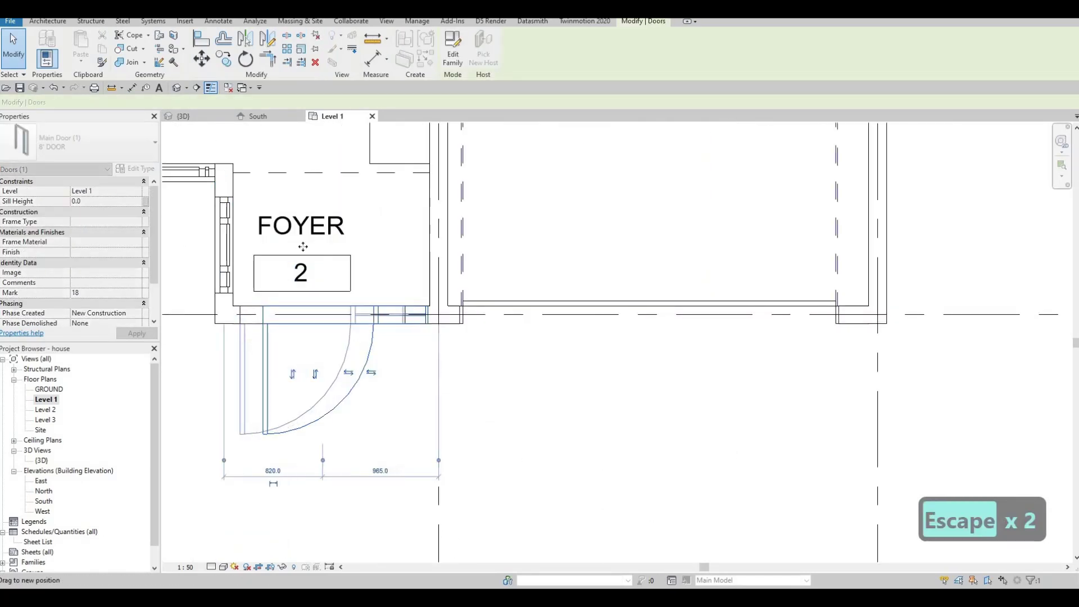
key("Escape")
key("Escape")
Step: Examine the main door and the house front in the South elevation and from several angles in the 3D view
left_click(267, 114)
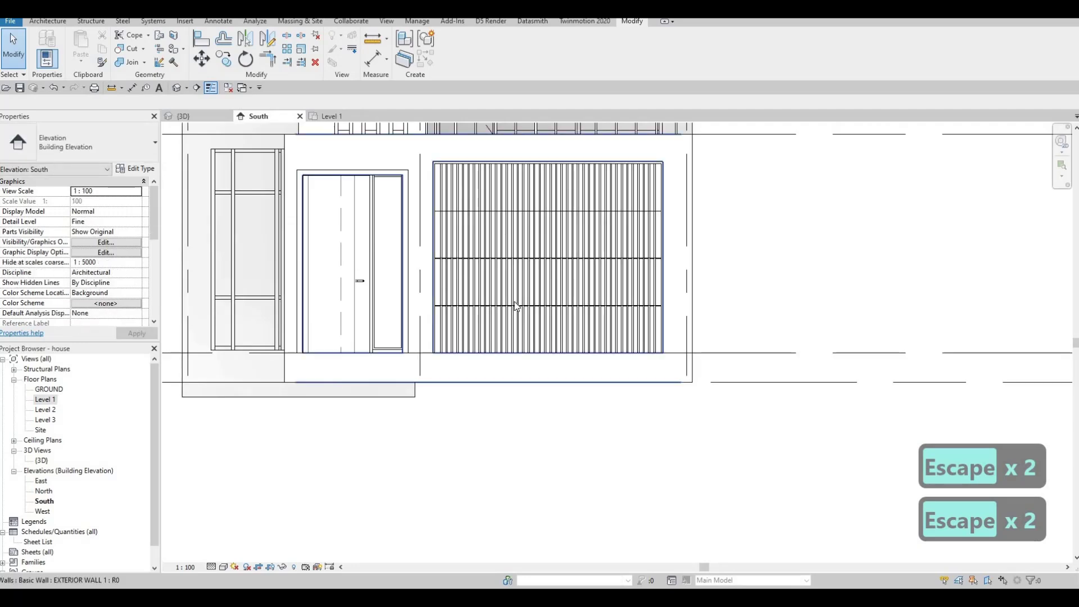
middle_click_drag(535, 305, 645, 332)
key("Escape")
scroll(511, 359, "down", 2)
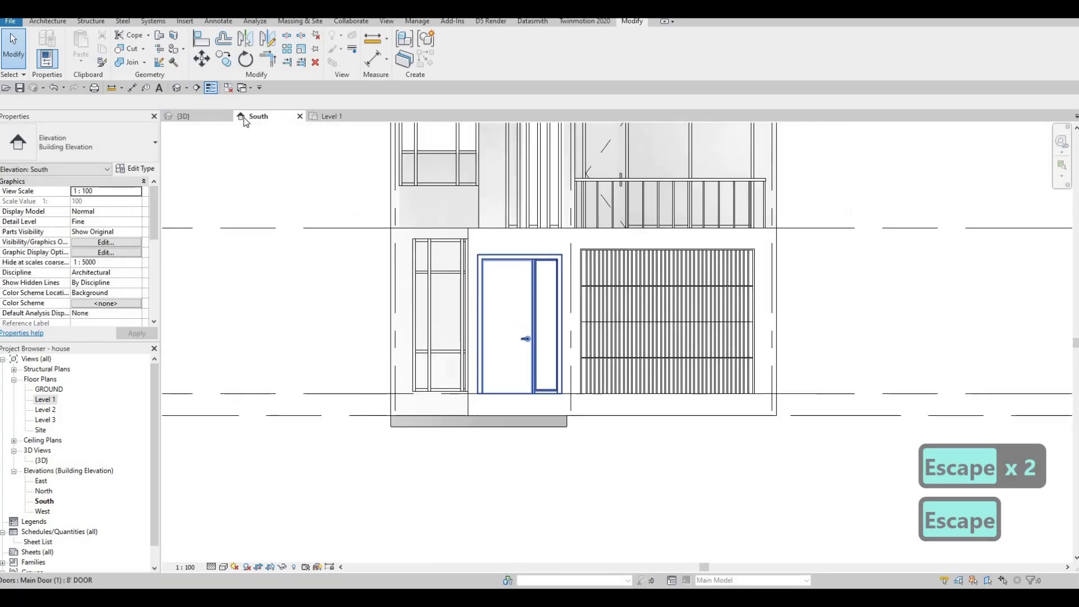
left_click(202, 117)
middle_click_drag(567, 332, 619, 347, "shift")
scroll(619, 347, "up", 3)
scroll(619, 347, "down", 4)
scroll(585, 379, "up", 4)
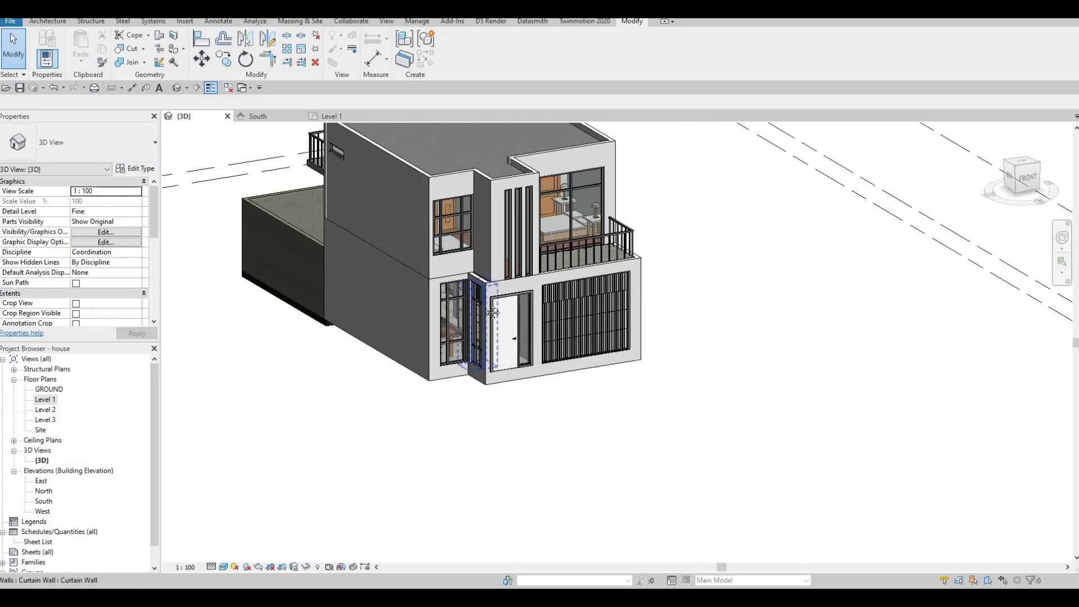
middle_click_drag(585, 378, 388, 337, "shift")
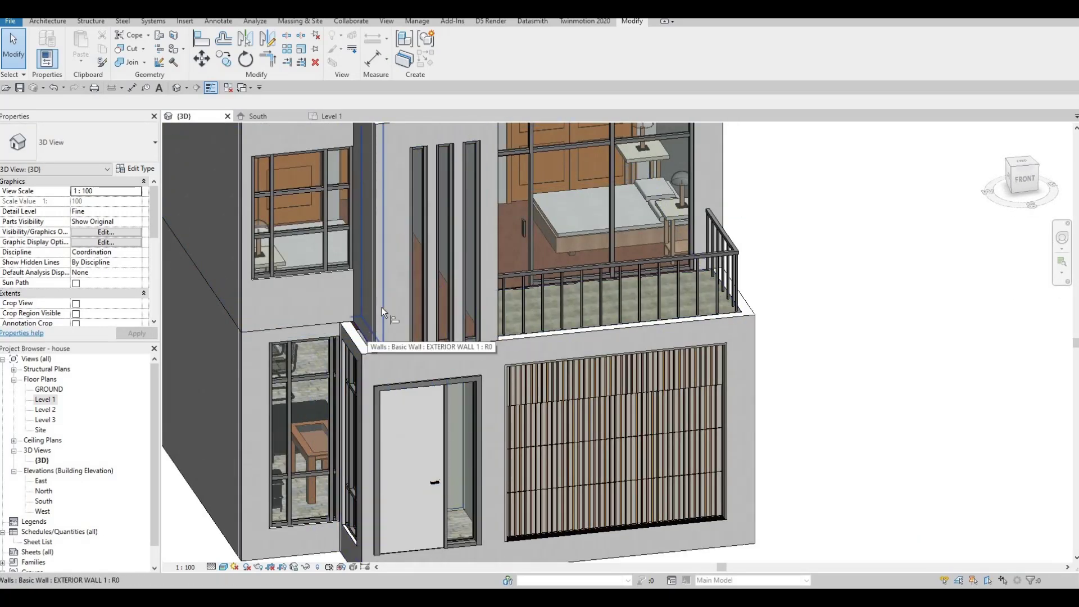
Step: Align the upper floor's projecting side wall with the face of the foyer's exterior side wall below it
key("a")
key("l")
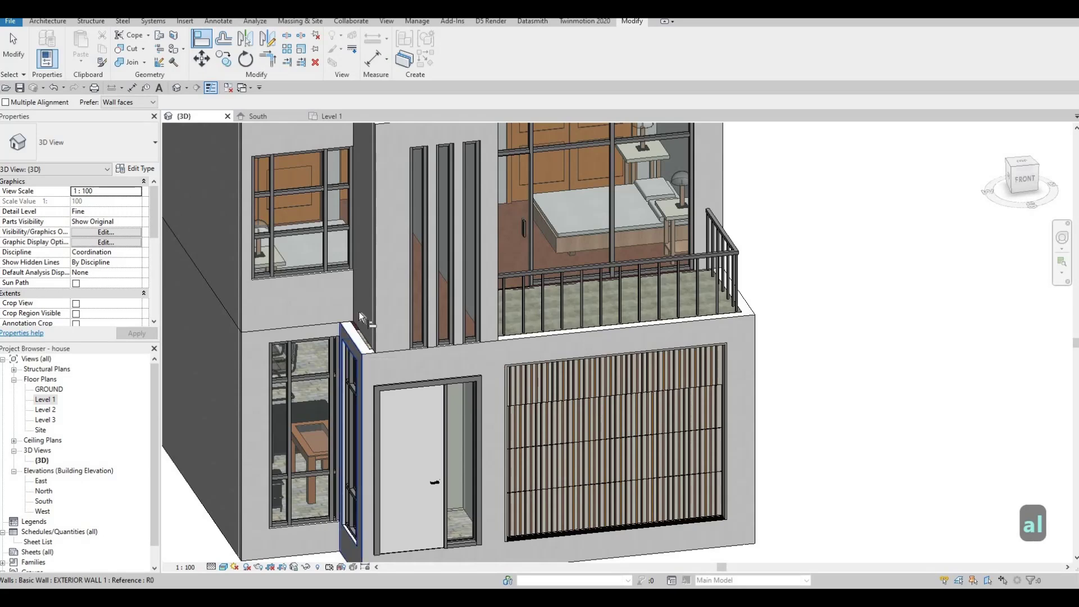
left_click(362, 308)
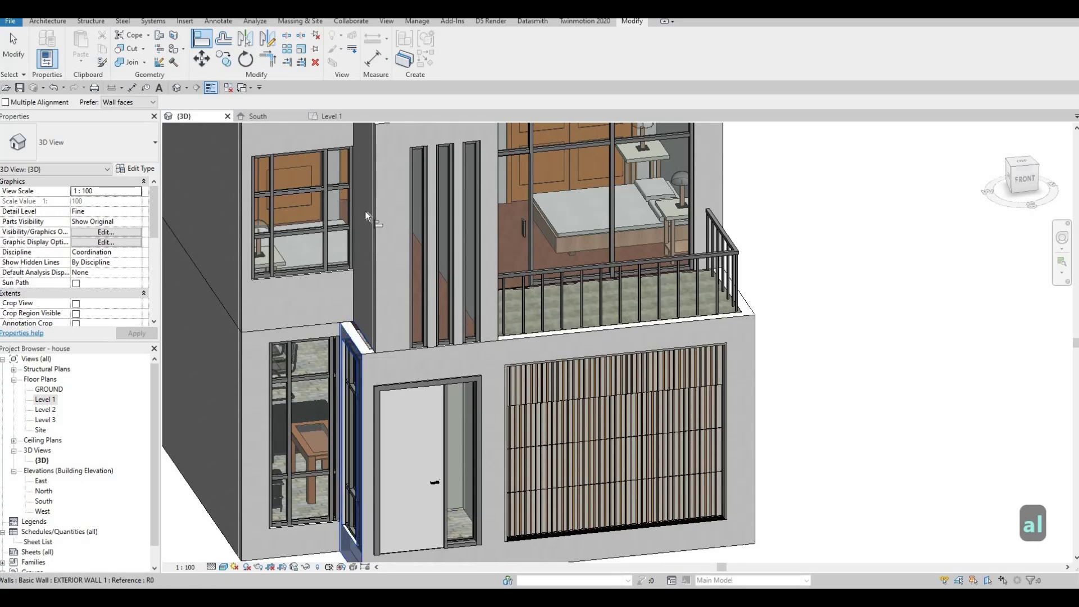
middle_click_drag(359, 126, 399, 278)
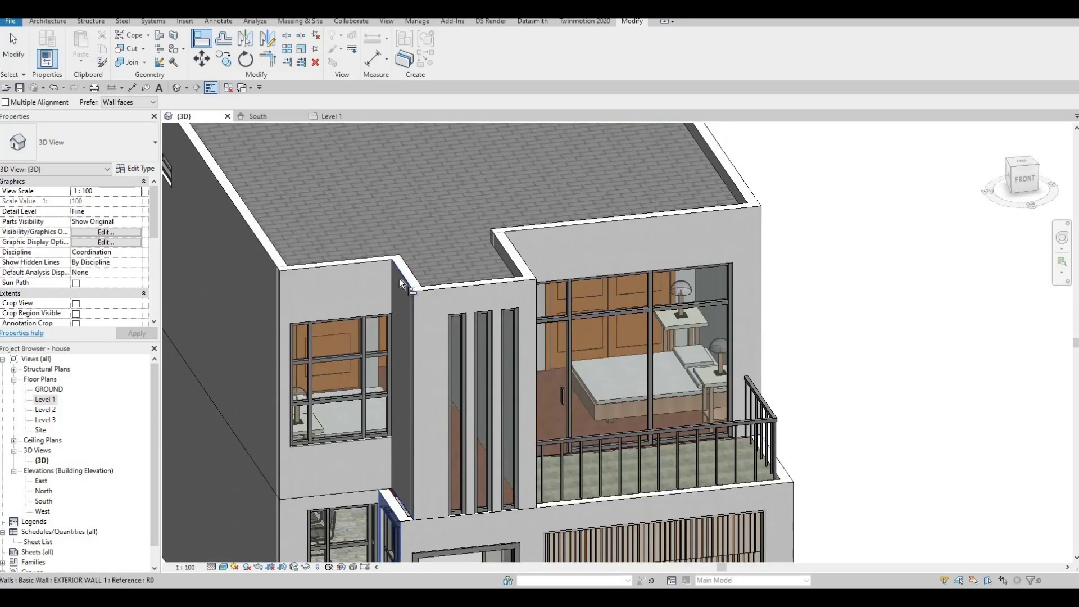
left_click(403, 471)
key("Escape")
key("Escape")
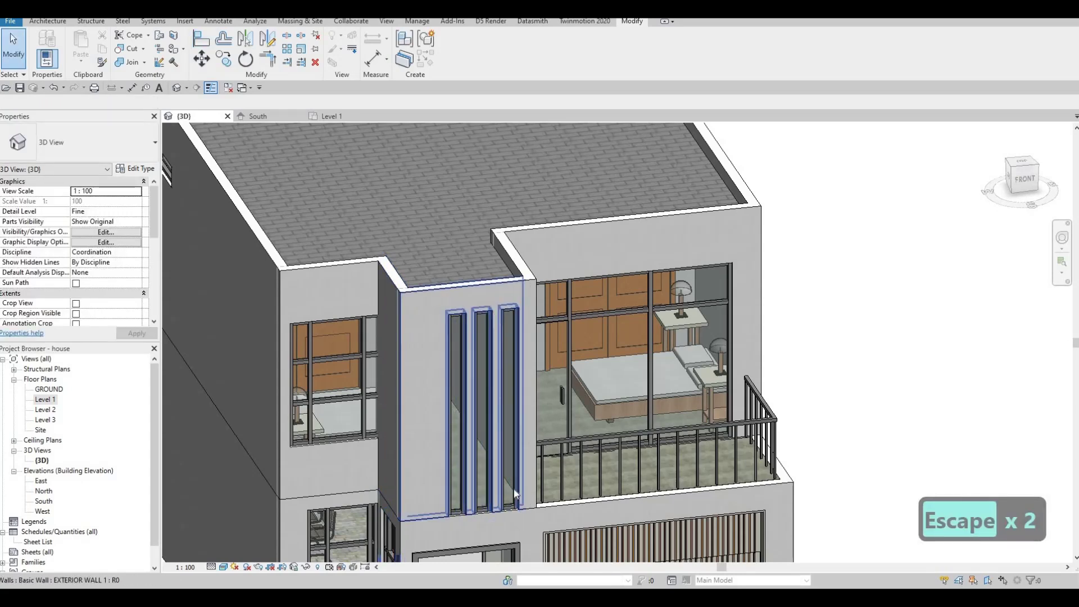
Step: Check the floor edge around the foyer in the Level 1 plan and the Bedroom 1 corner above it in the Level 2 plan
double_click(45, 398)
scroll(519, 377, "down", 1)
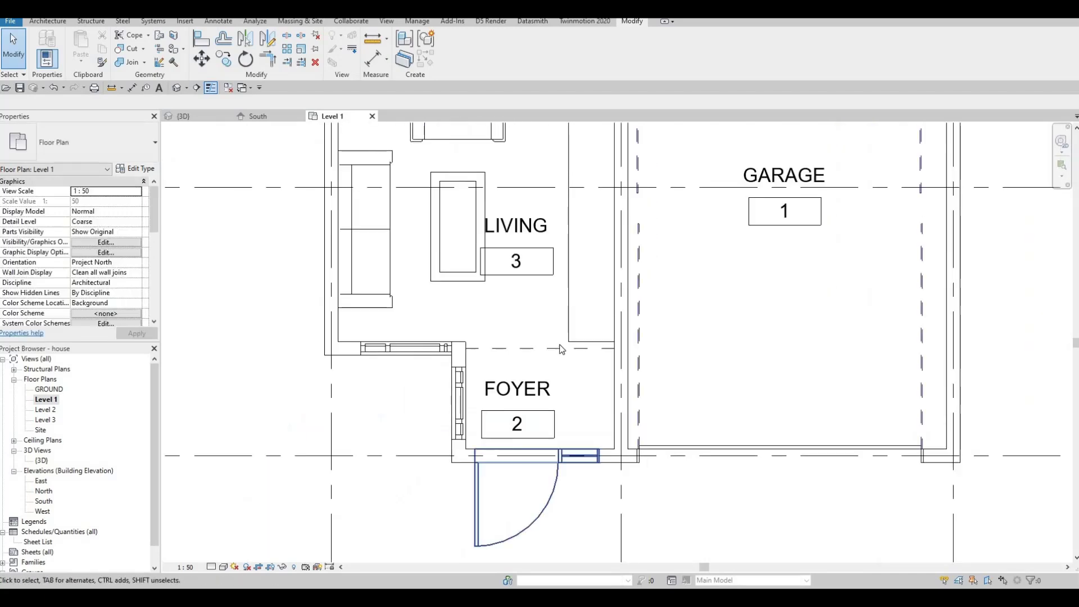
left_click(475, 347)
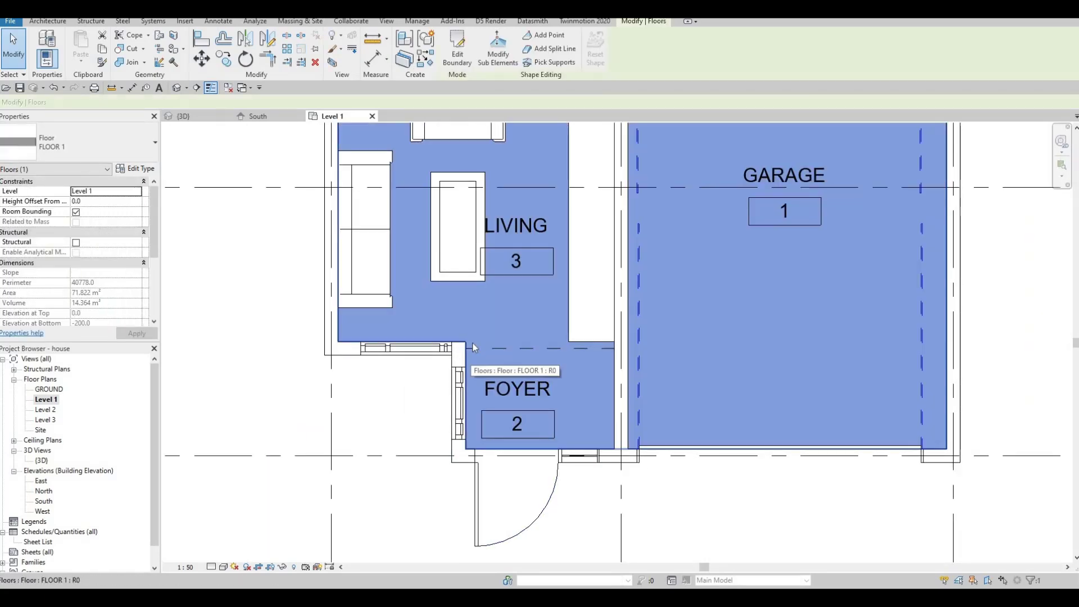
key("Escape")
key("Escape")
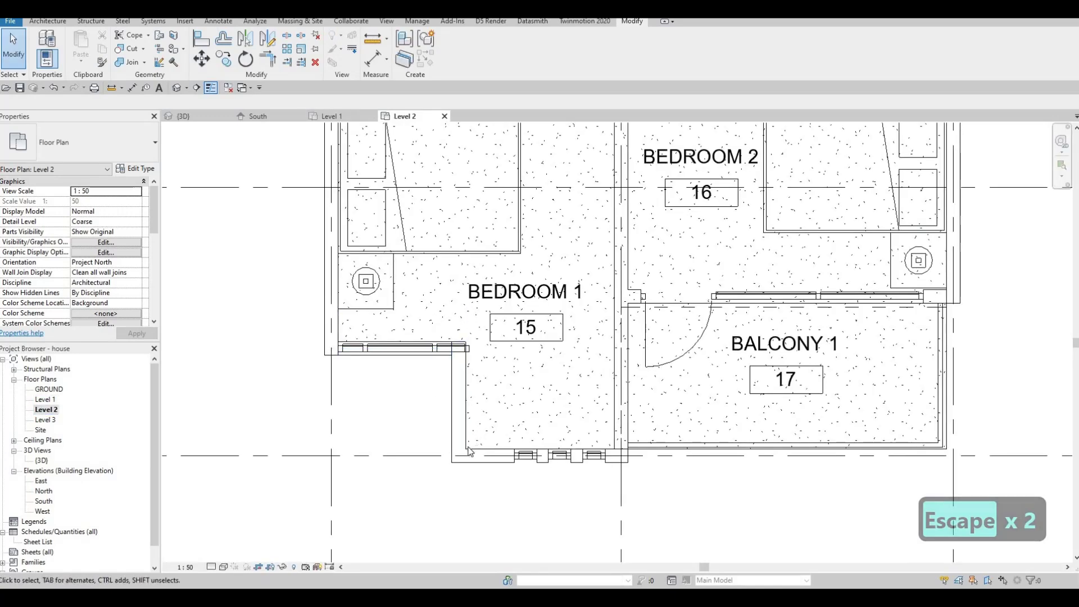
key("Tab")
key("Tab")
key("Tab")
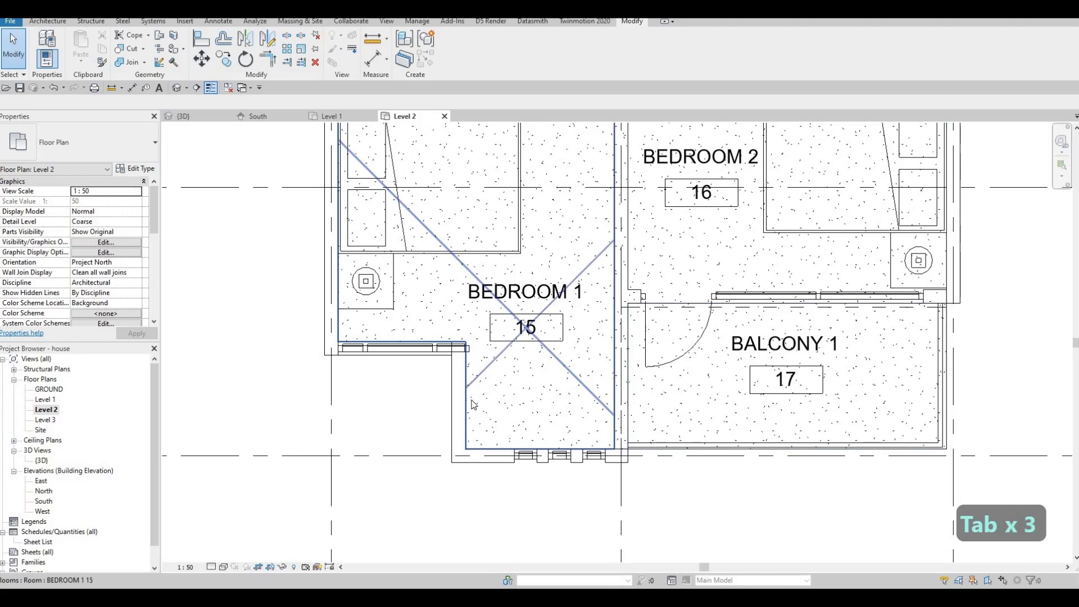
left_click(470, 451)
key("Escape")
key("Escape")
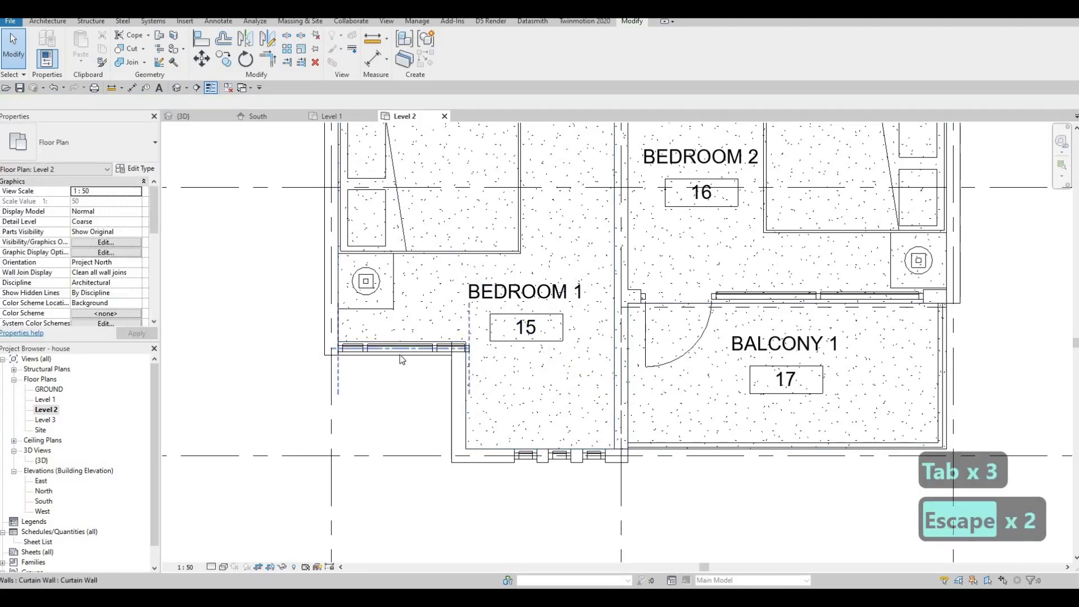
Step: Try removing the front curtain wall windows of Bedroom 1 and the living room, and undo both deletions
left_click(399, 355)
key("Delete")
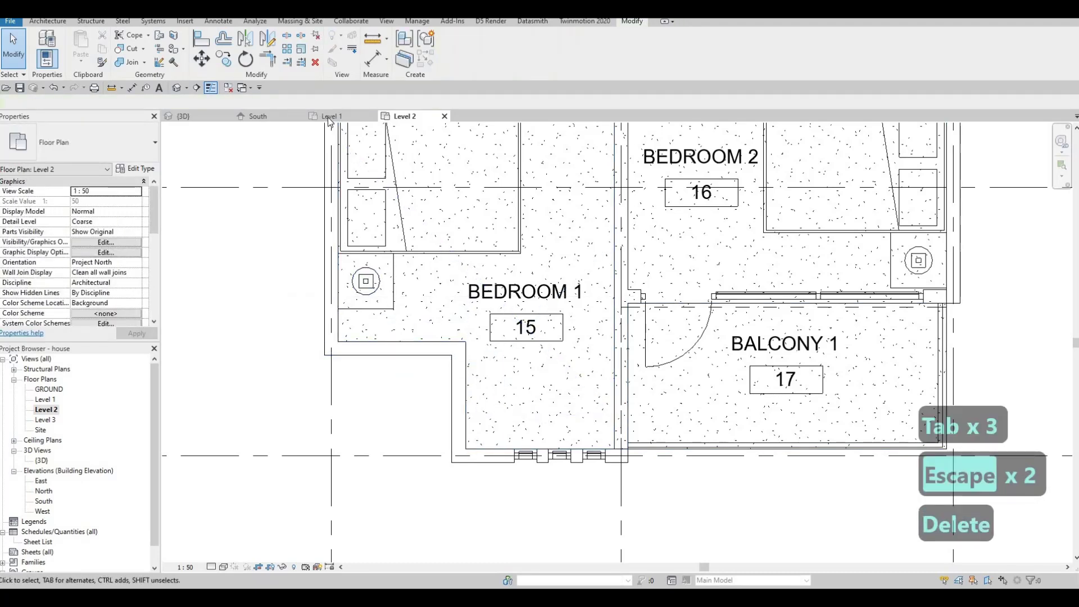
left_click(182, 116)
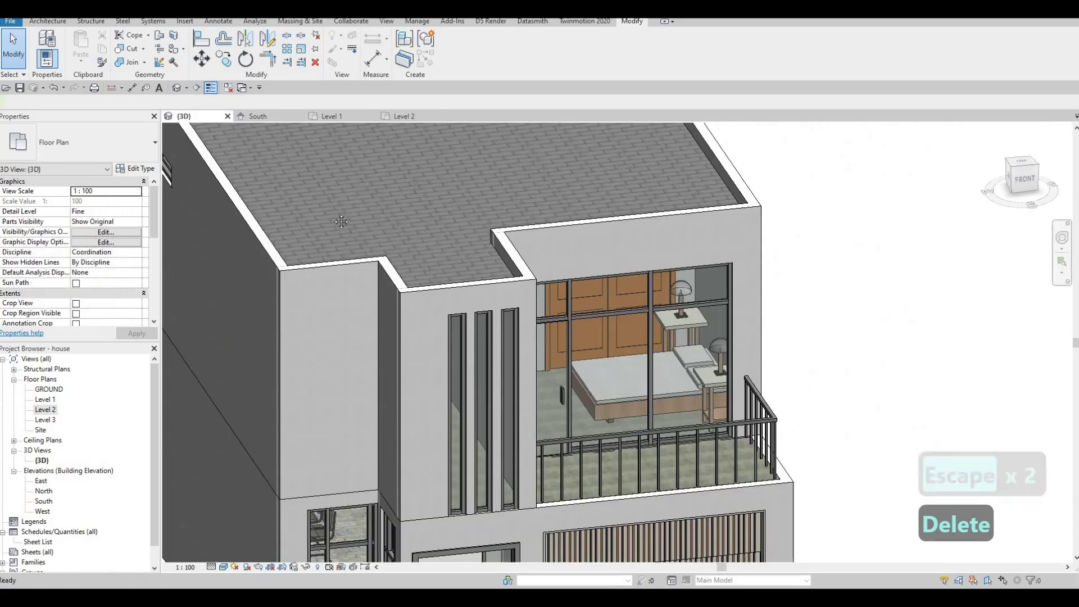
middle_click_drag(334, 553, 334, 361)
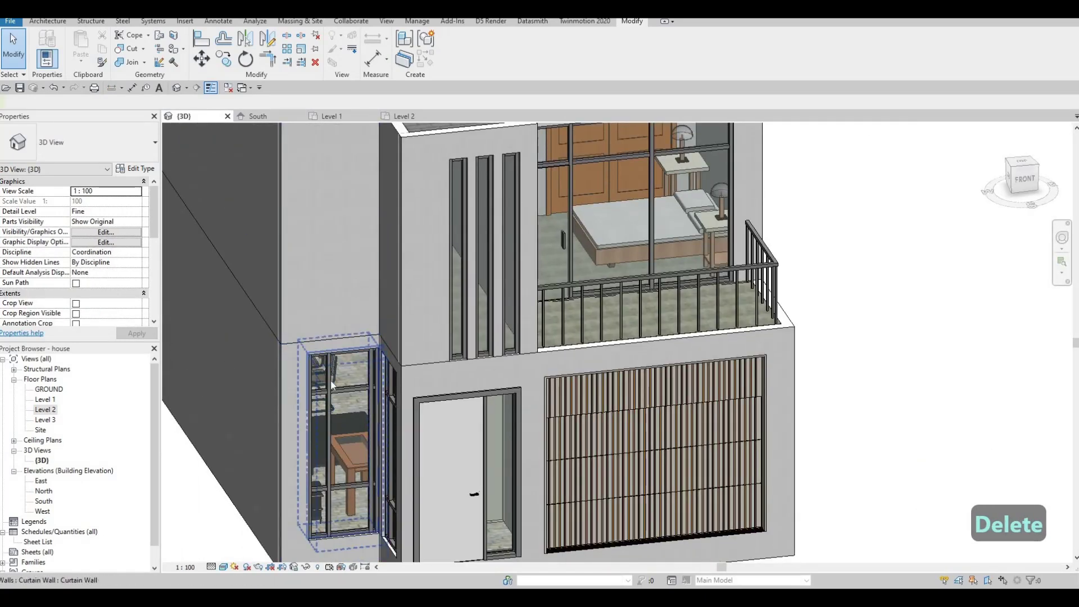
left_click(337, 371)
key("Delete")
scroll(484, 330, "up", 3)
scroll(494, 329, "down", 3)
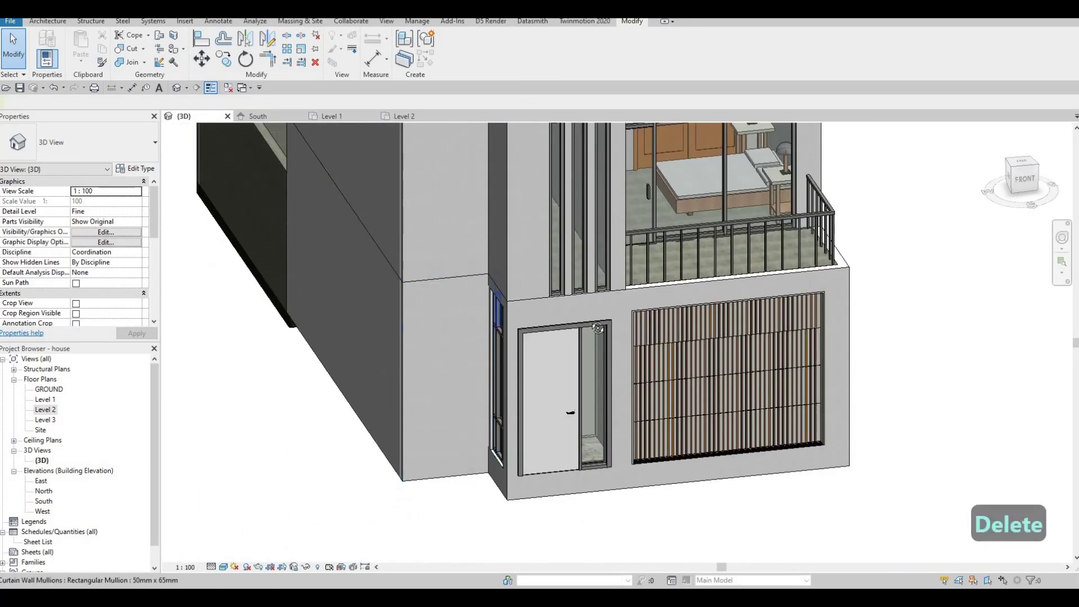
middle_click_drag(493, 329, 612, 405, "shift")
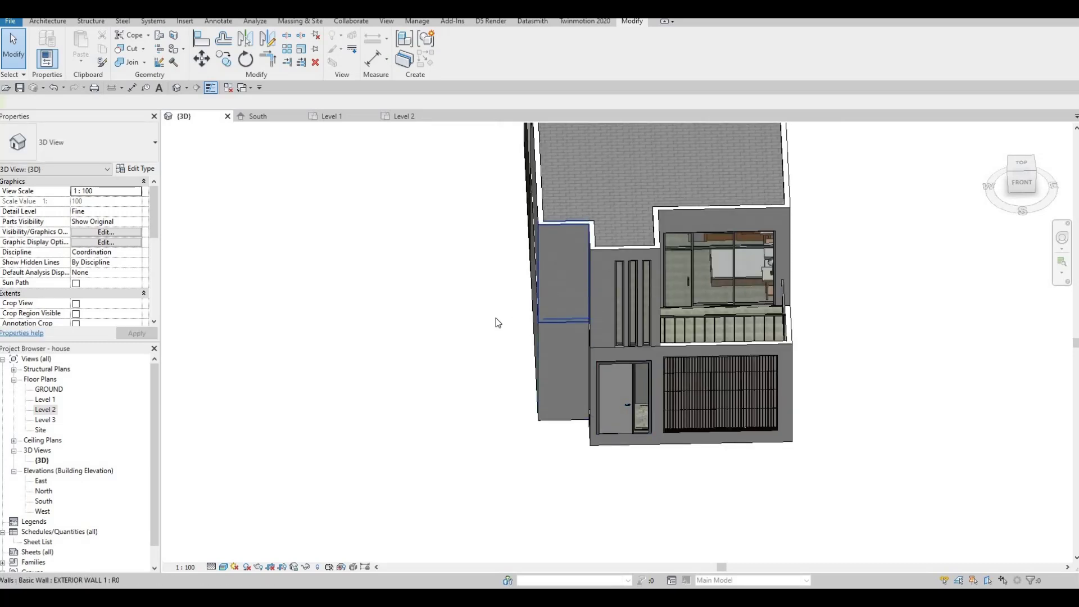
key("ctrl+z")
key("ctrl+z")
Step: Delete the vertical mullions and grid lines from Bedroom 1's front curtain wall window in the 3D view
middle_click_drag(496, 284, 936, 191)
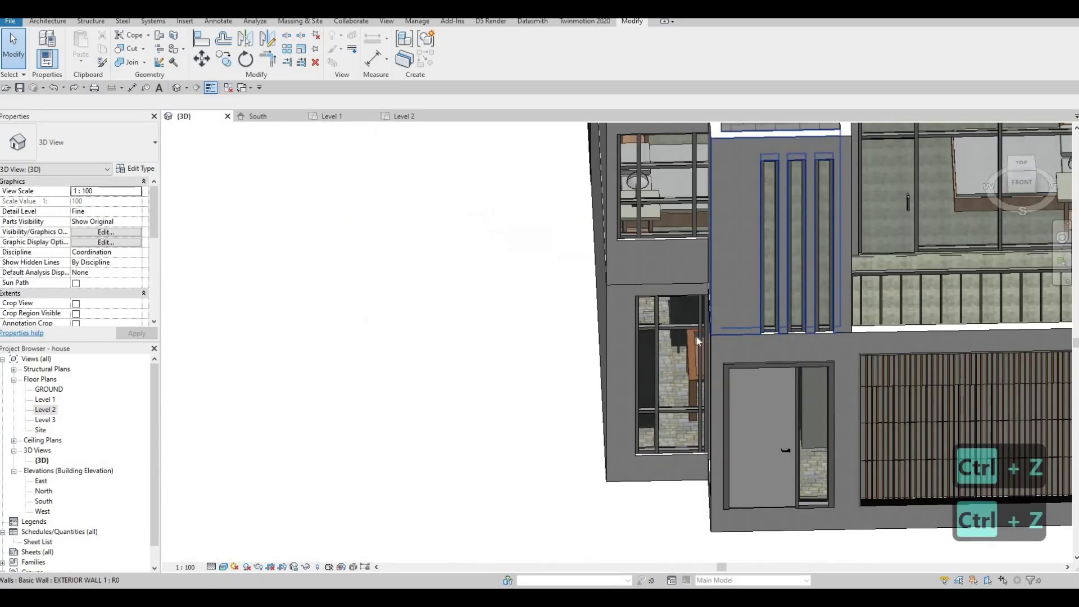
scroll(935, 191, "up", 2)
key("Escape")
left_click(683, 218)
key("Escape")
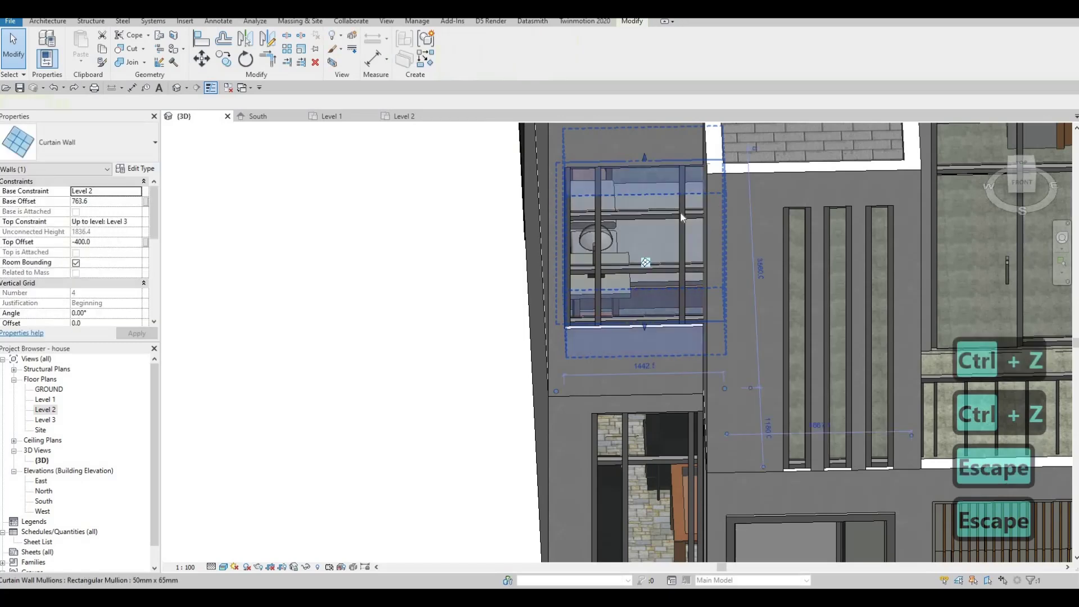
left_click(682, 216)
key("Delete")
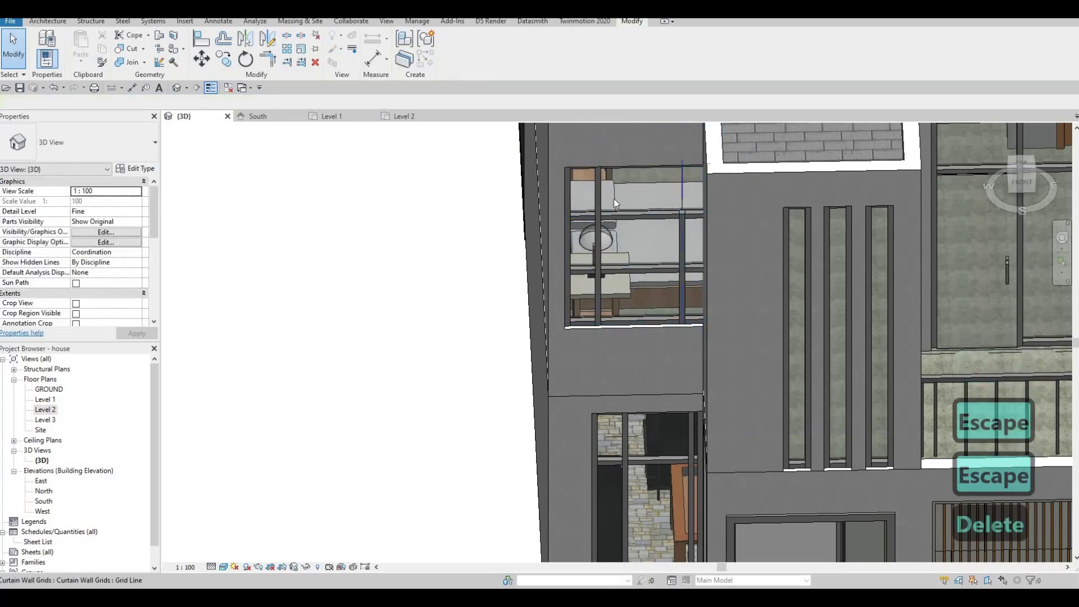
left_click(614, 198)
key("Delete")
left_click(602, 196)
key("Delete")
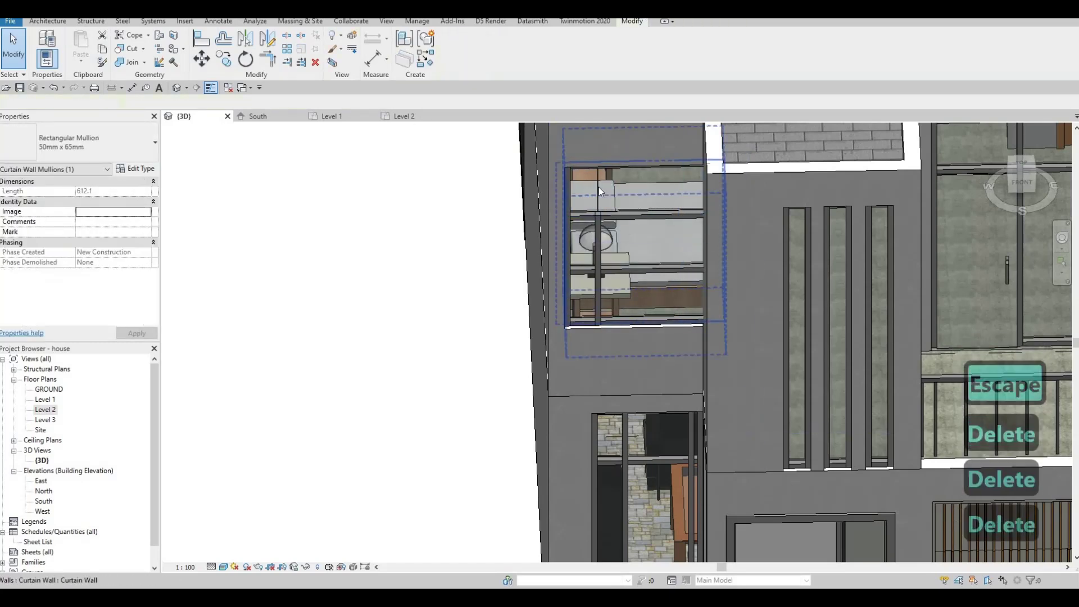
key("Delete")
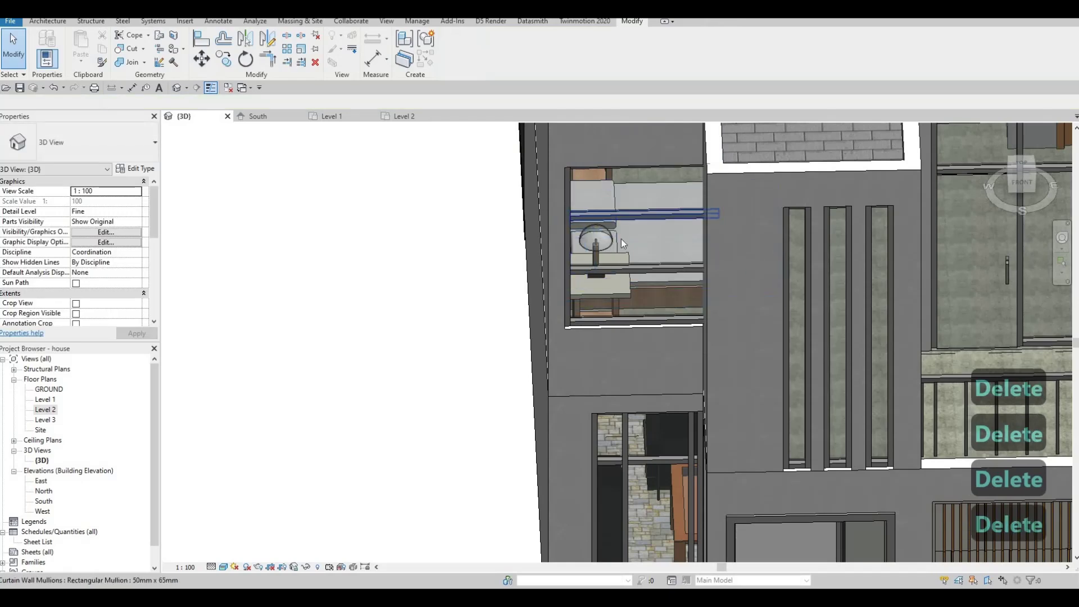
Step: Delete the two intermediate horizontal mullions and their grid lines from Bedroom 1's front curtain wall window
left_click(639, 209)
key("Delete")
left_click(620, 268)
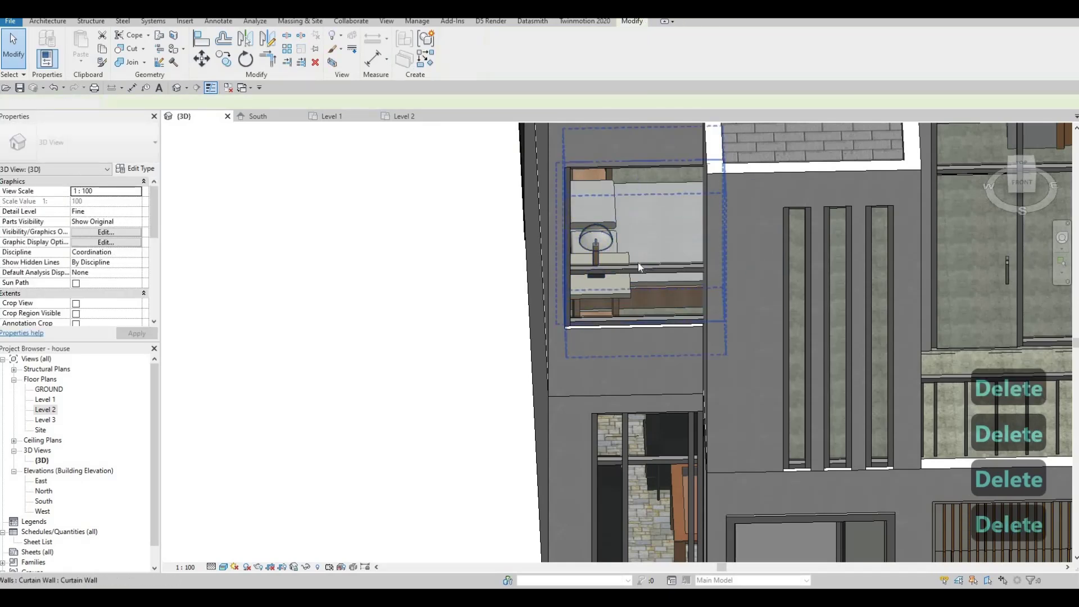
key("Delete")
left_click(618, 332)
key("Delete")
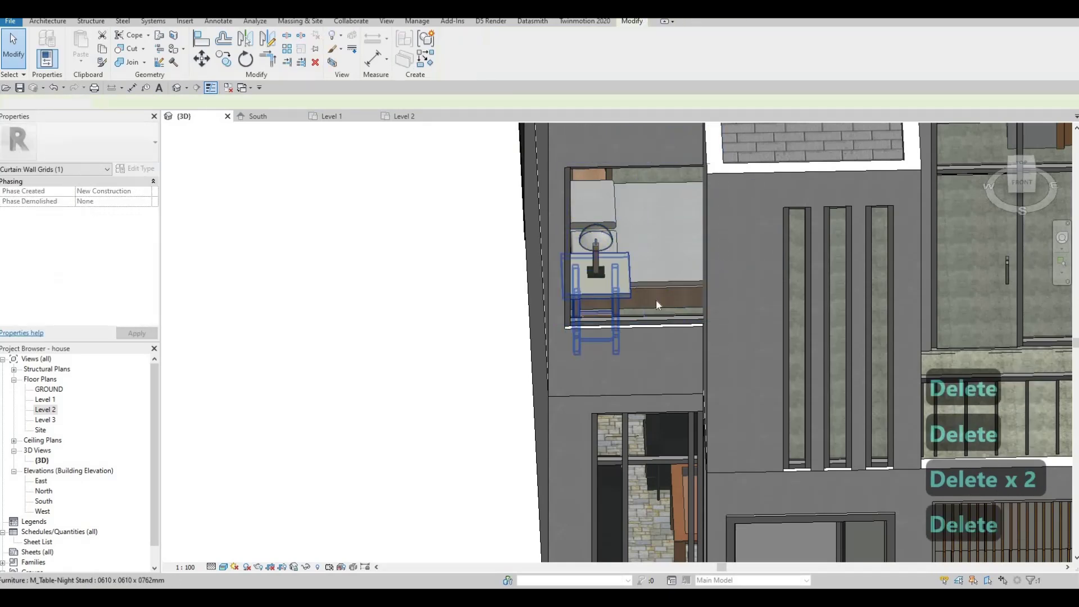
Step: Delete the upper horizontal mullions and their grid line from the living room's front curtain wall window
middle_click_drag(618, 331, 640, 268)
middle_click_drag(617, 400, 617, 281)
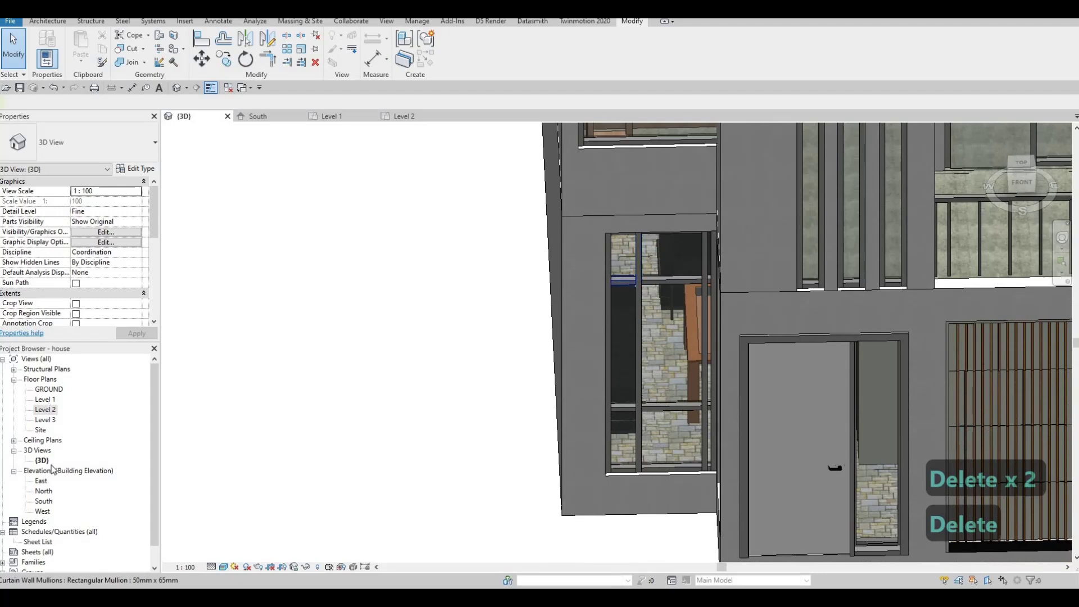
left_click(665, 281)
key("Delete")
left_click(643, 268)
key("Delete")
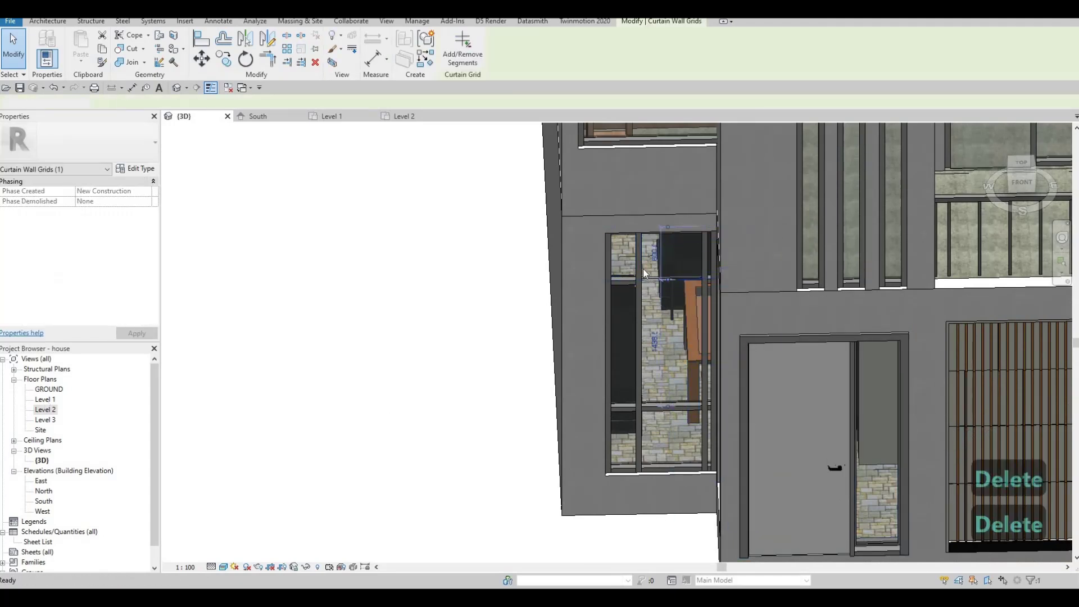
Step: Delete the two intermediate vertical mullions and their grid lines from the living room's front window
left_click(639, 275)
key("Delete")
left_click(639, 276)
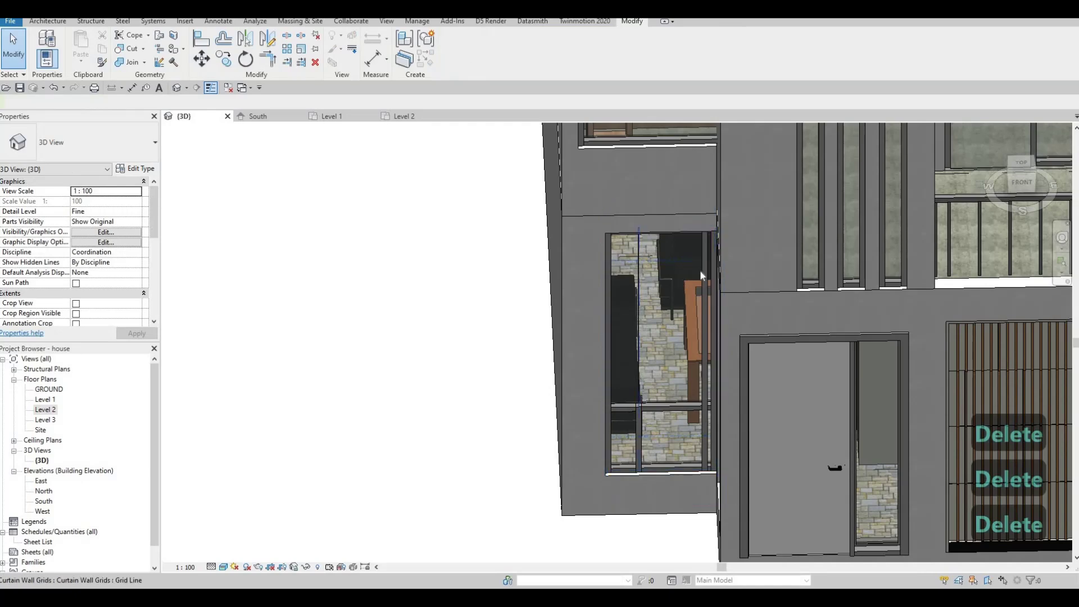
key("Delete")
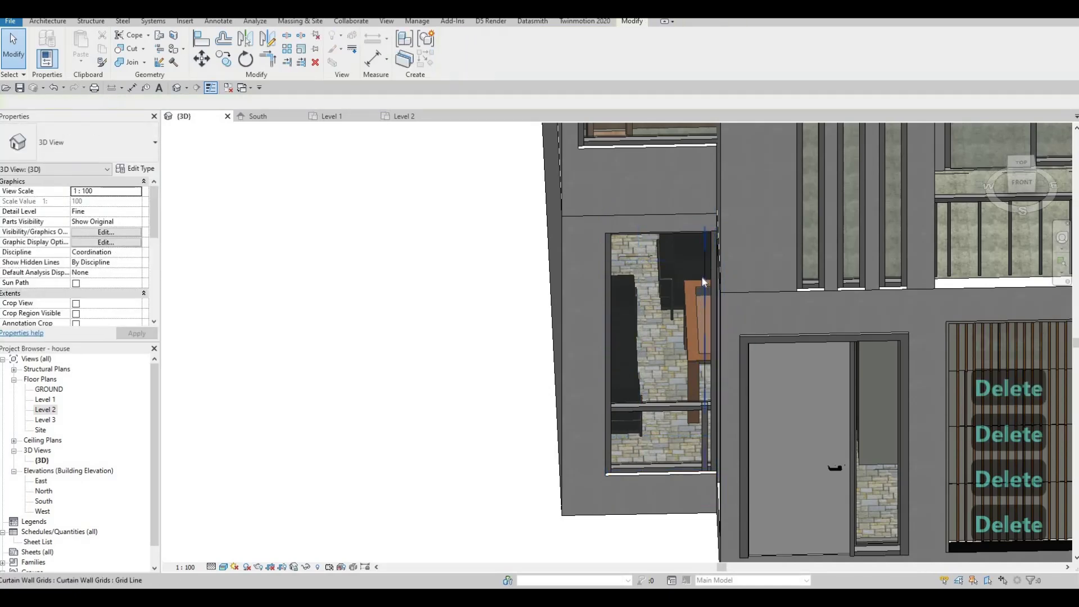
left_click(702, 276)
key("Delete")
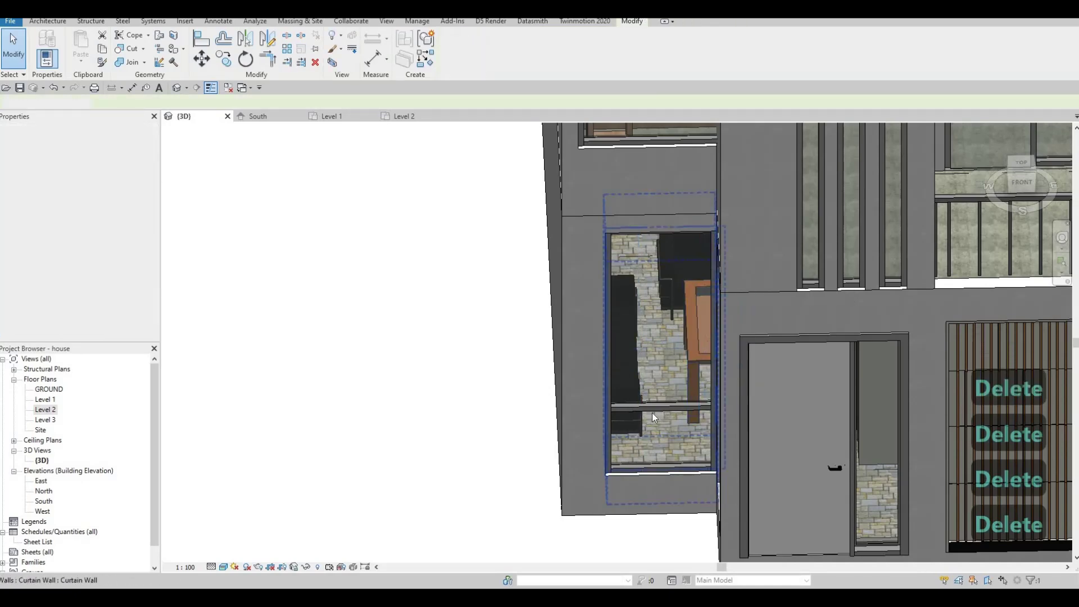
Step: Delete the remaining lower horizontal mullion and its grid line from the living room's front window
left_click(676, 408)
key("Delete")
left_click(660, 405)
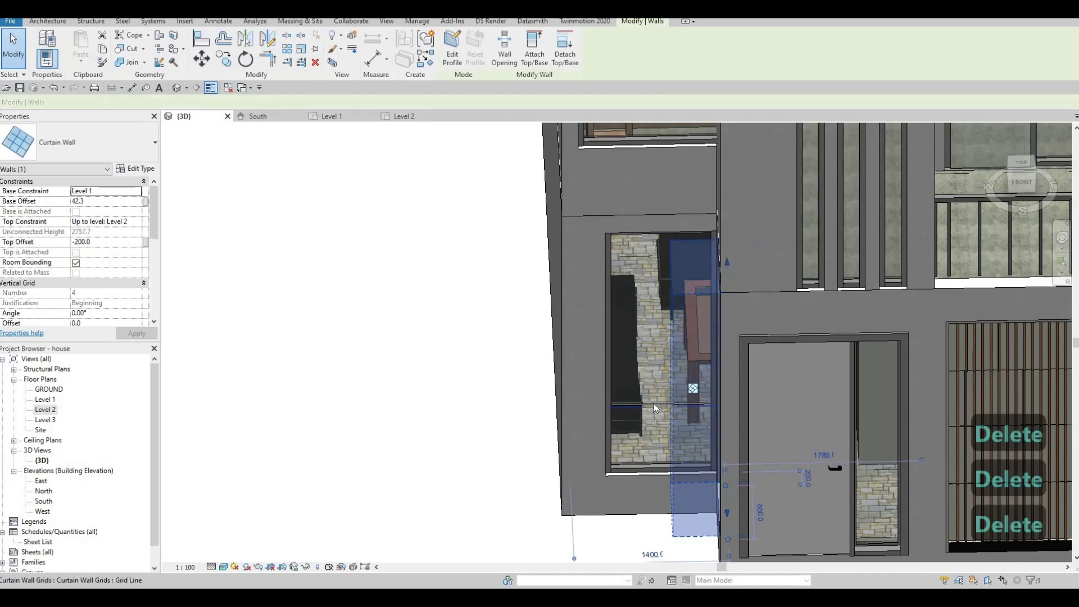
key("Escape")
left_click(655, 405)
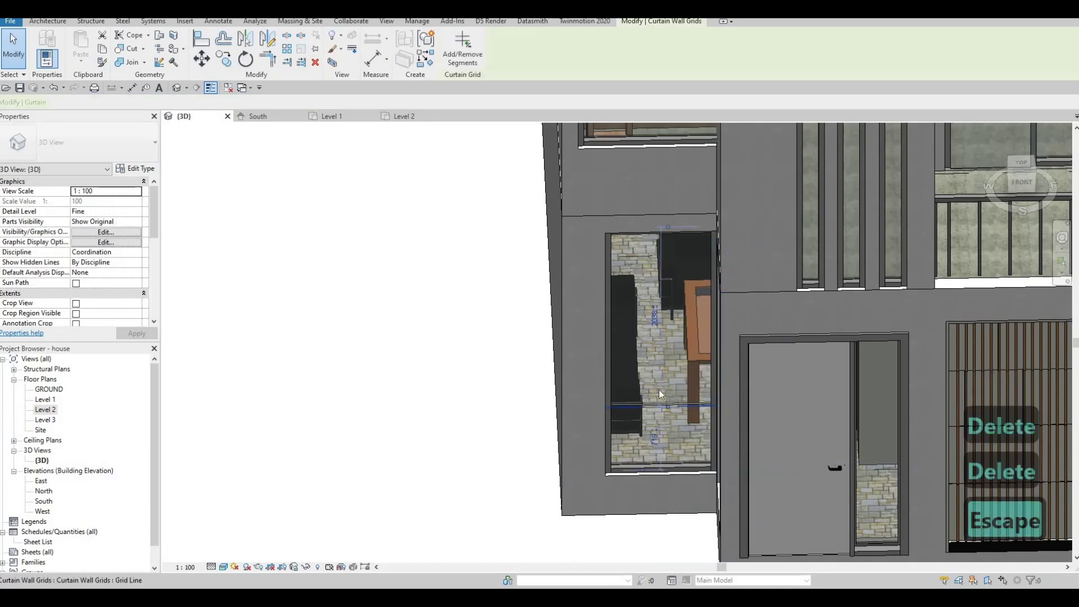
key("Delete")
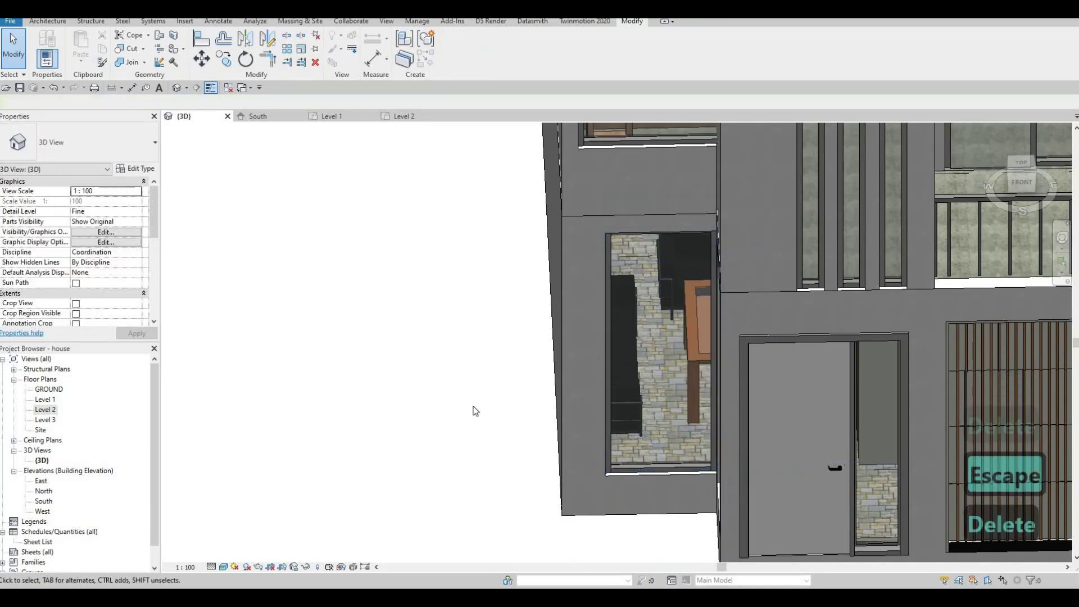
scroll(376, 347, "up", 3)
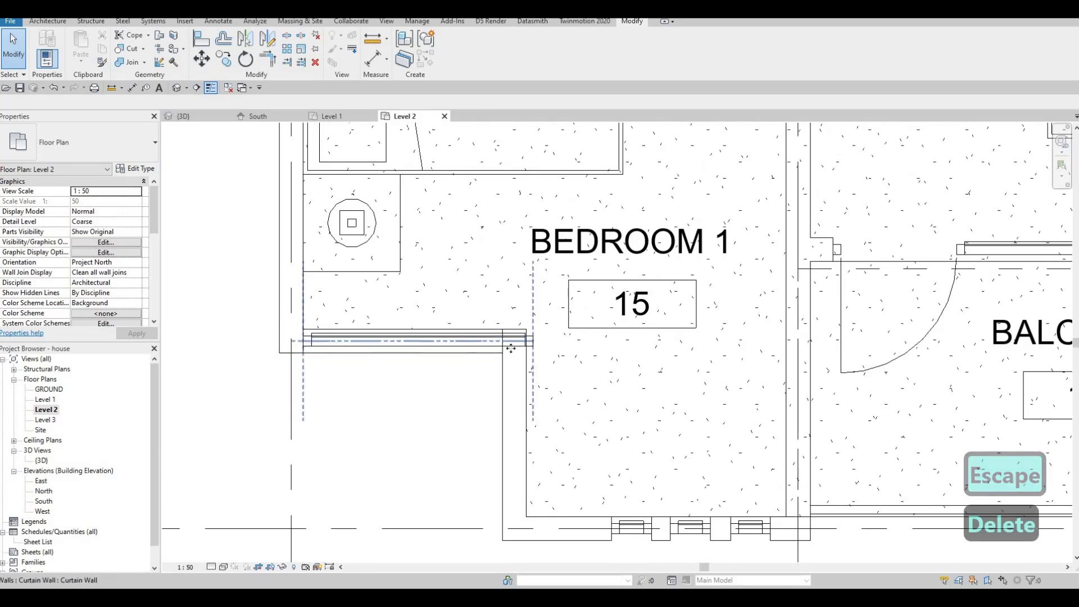
Step: Shorten Bedroom 1's front curtain wall on Level 2 so its inner end meets the centre line of the adjoining side wall
left_click(376, 347)
left_click_drag(494, 344, 489, 341)
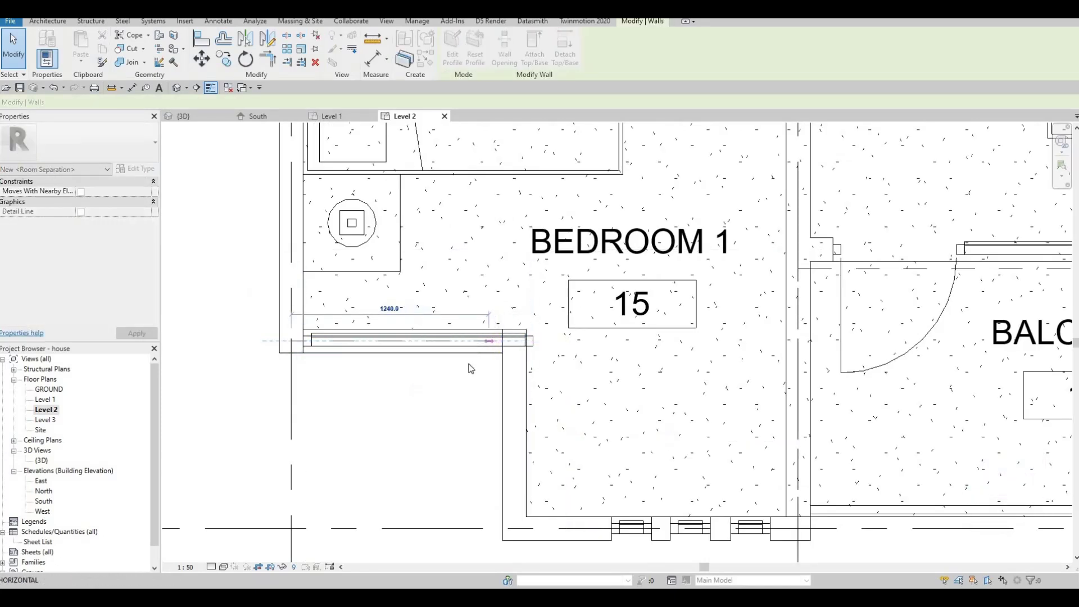
left_click_drag(488, 340, 514, 341)
key("Escape")
key("Escape")
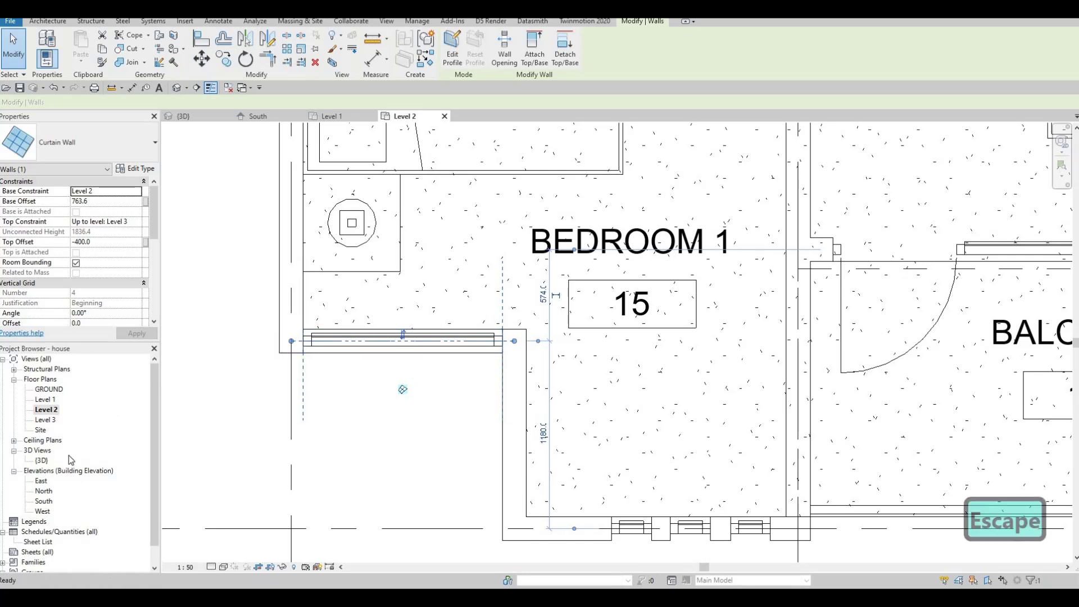
Step: On Level 1, extend the living room's front curtain wall window to the centre line of the outer side wall
double_click(45, 400)
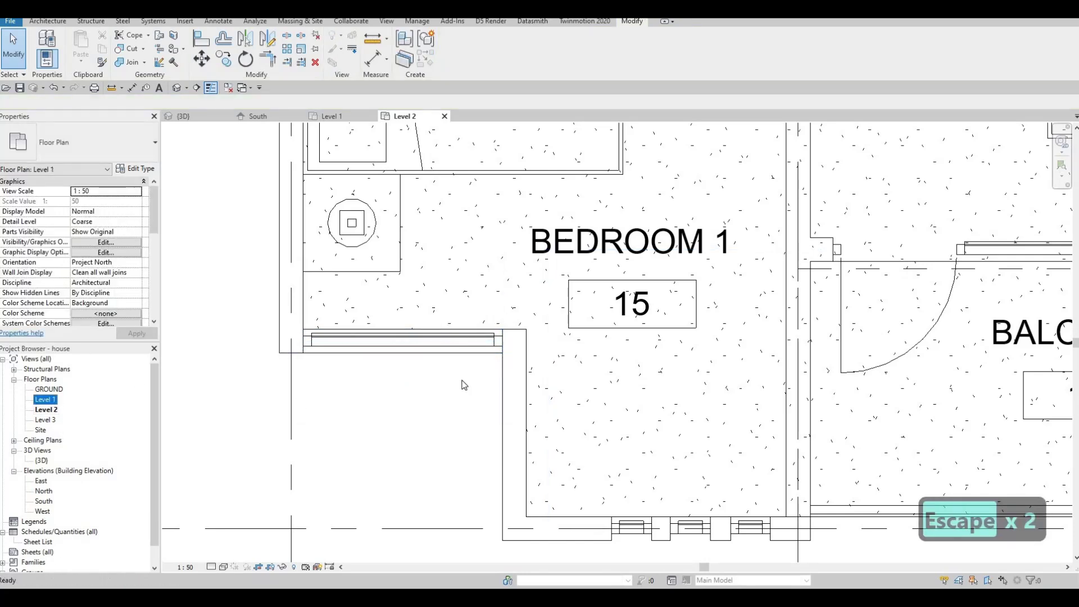
scroll(337, 351, "up", 1)
left_click(337, 351)
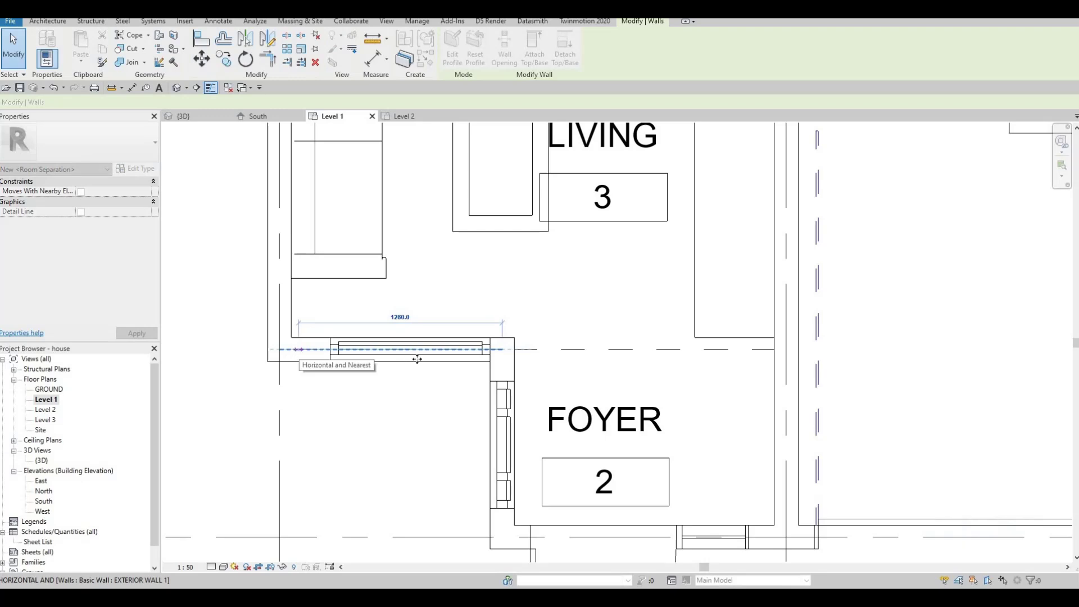
left_click(402, 360)
key("Escape")
key("Escape")
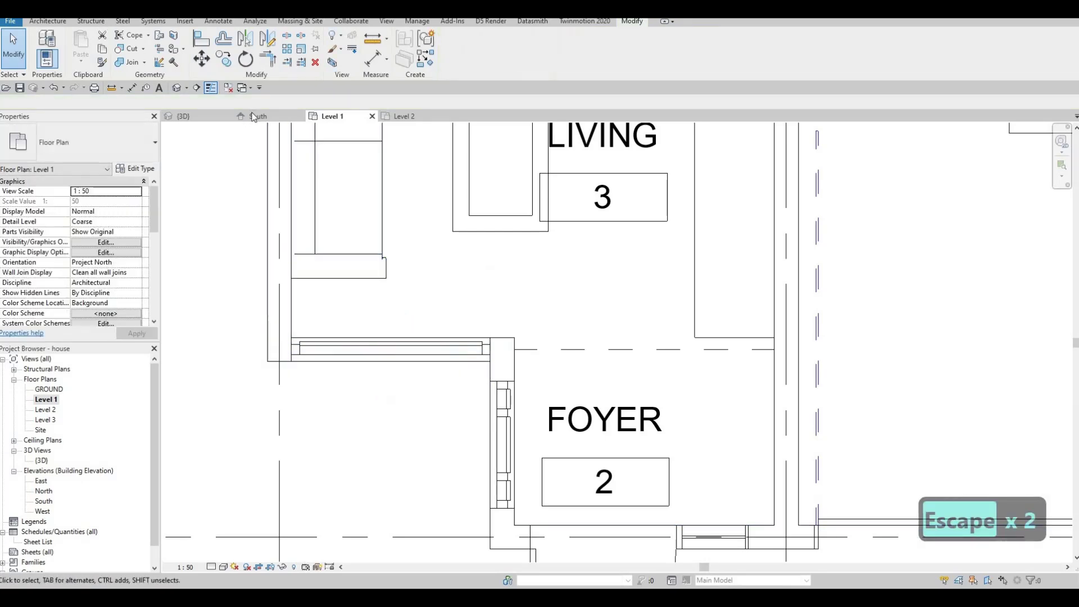
Step: In the 3D view, delete the vertical mullion nearest the living room window and its grid line from the foyer's side window
left_click(250, 115)
key("Escape")
scroll(494, 417, "down", 3)
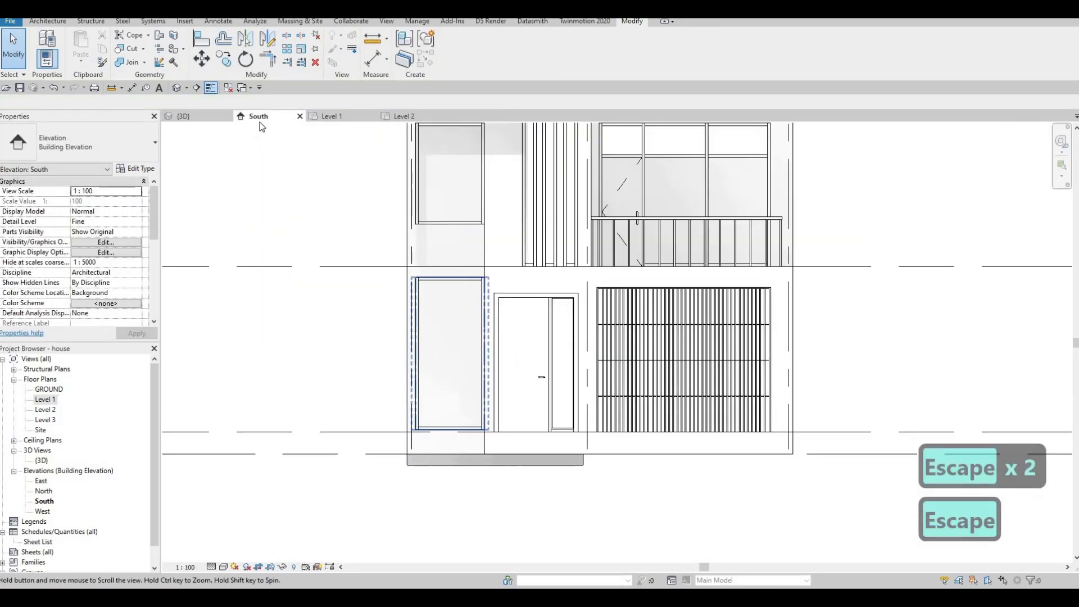
left_click(191, 116)
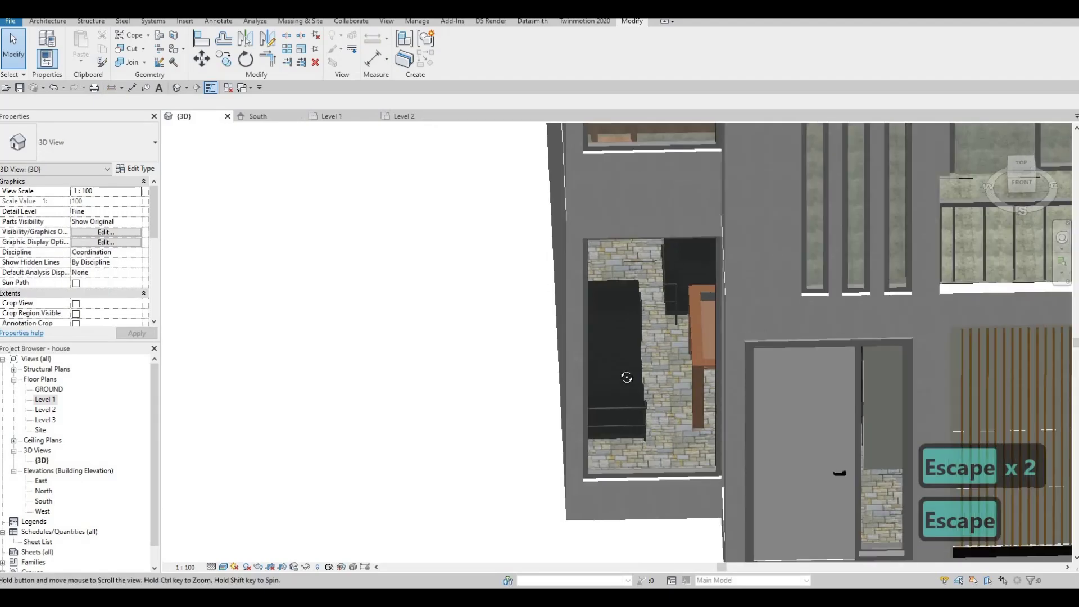
middle_click_drag(626, 375, 709, 311)
scroll(709, 311, "down", 3)
scroll(726, 308, "up", 3)
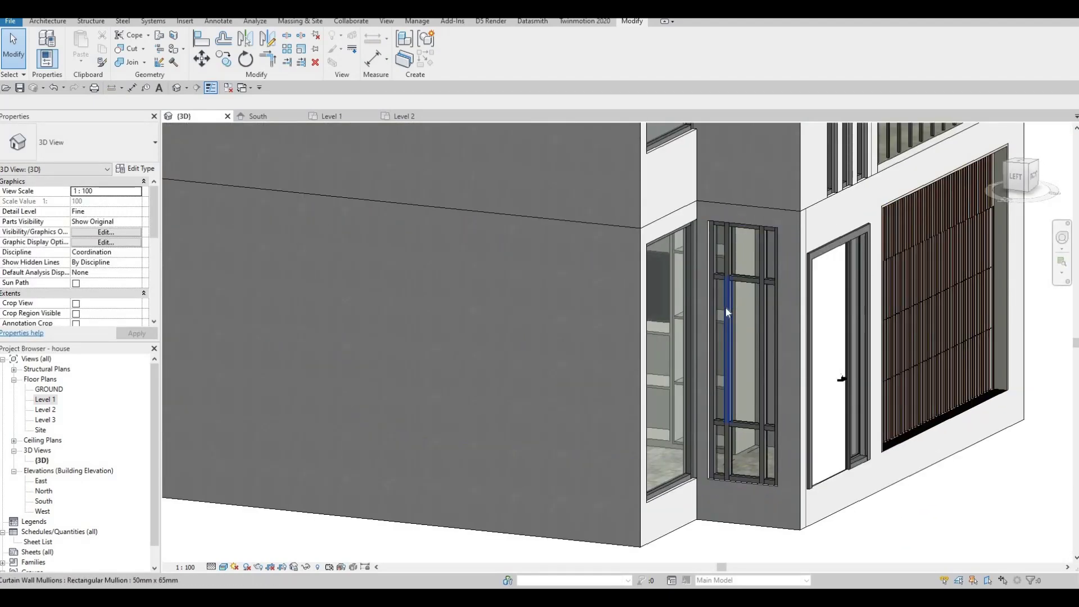
left_click(726, 308)
key("Delete")
key("Delete")
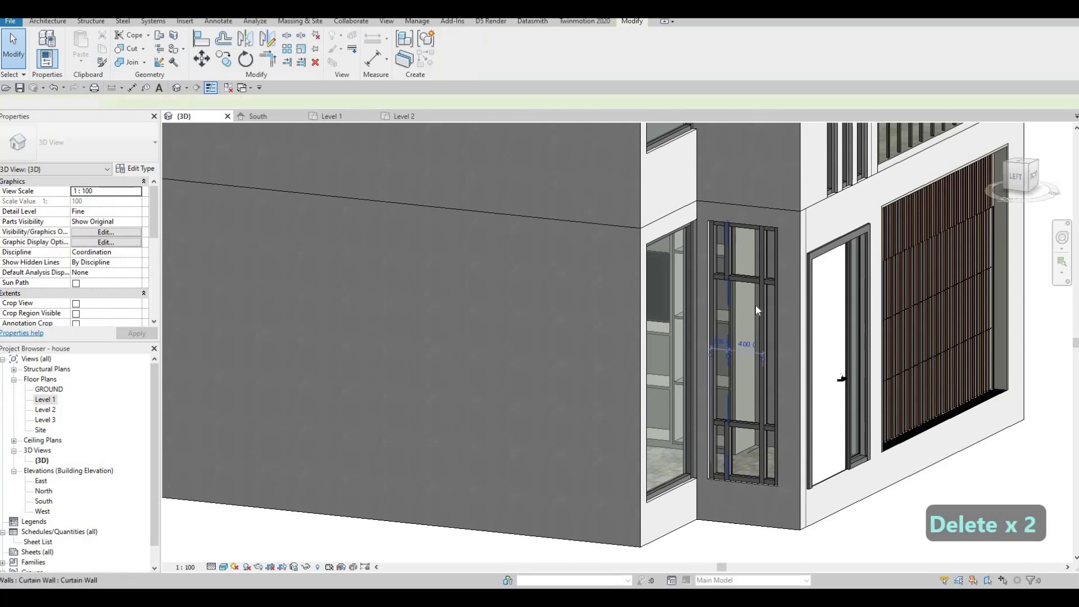
left_click(761, 312)
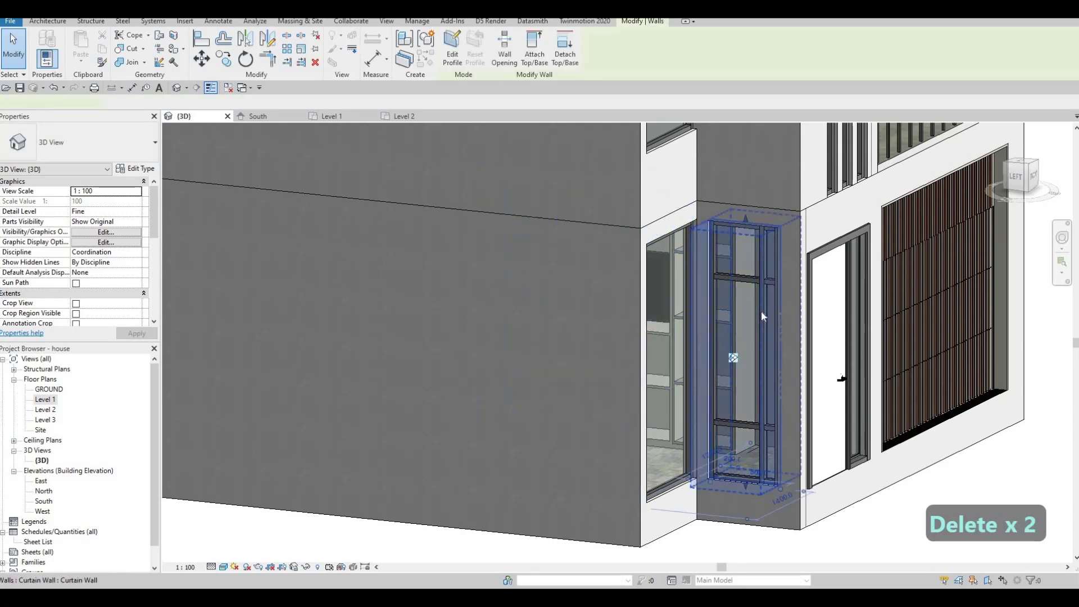
key("Delete")
key("ctrl+z")
key("Escape")
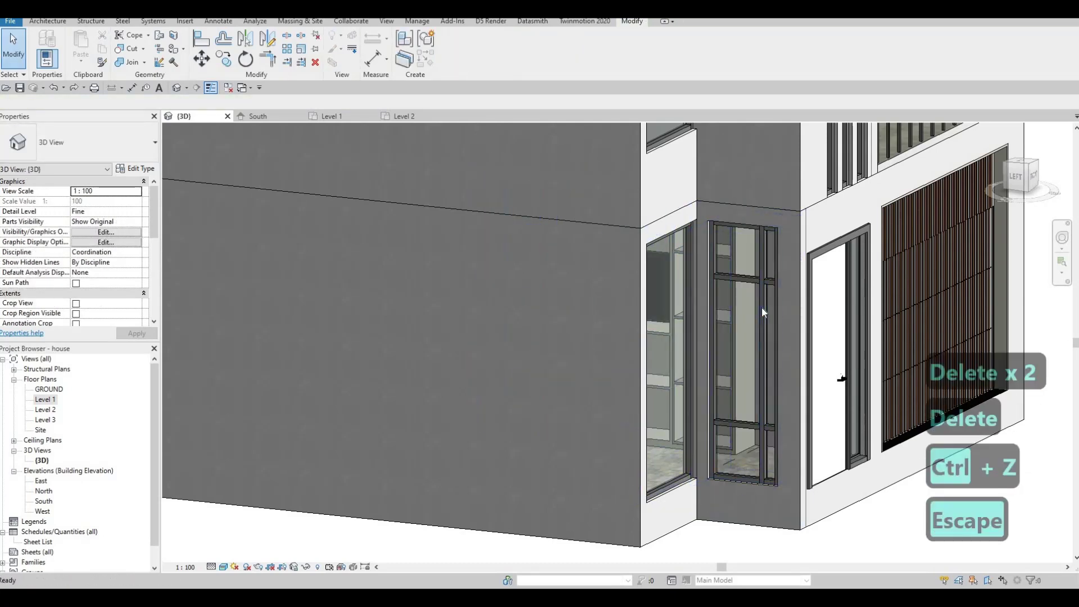
left_click(761, 312)
key("Escape")
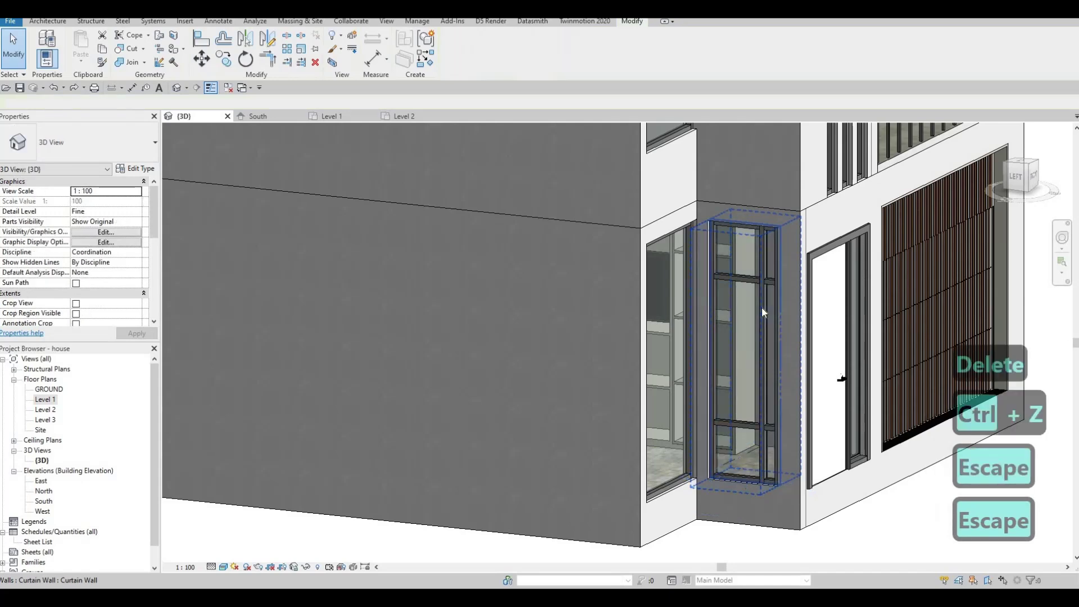
Step: Delete the remaining intermediate vertical mullion and its grid line from the foyer's side window
key("Tab")
left_click(762, 310)
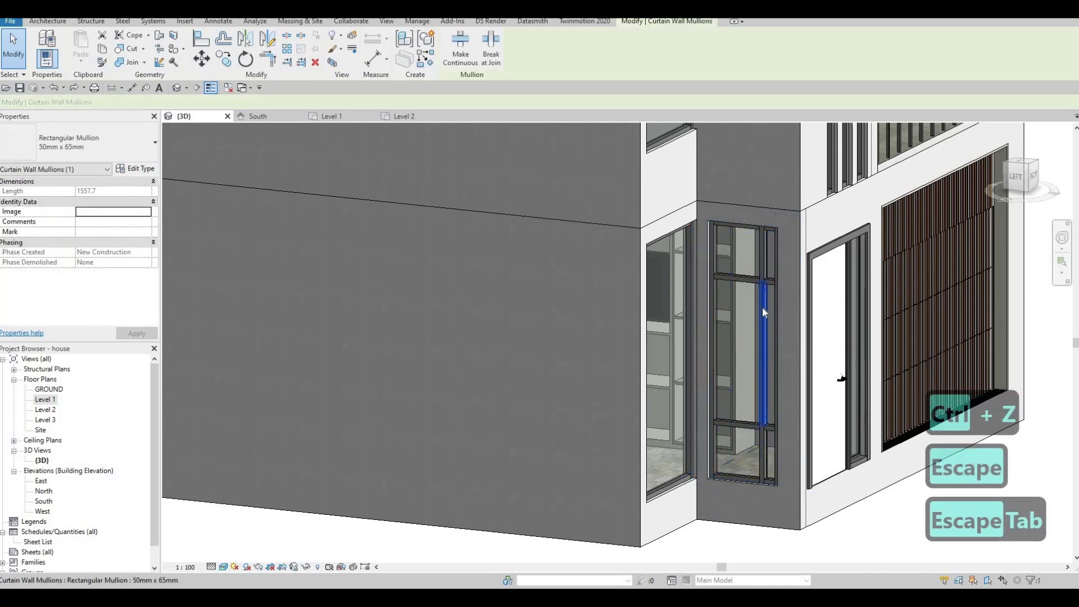
key("Delete")
key("Delete")
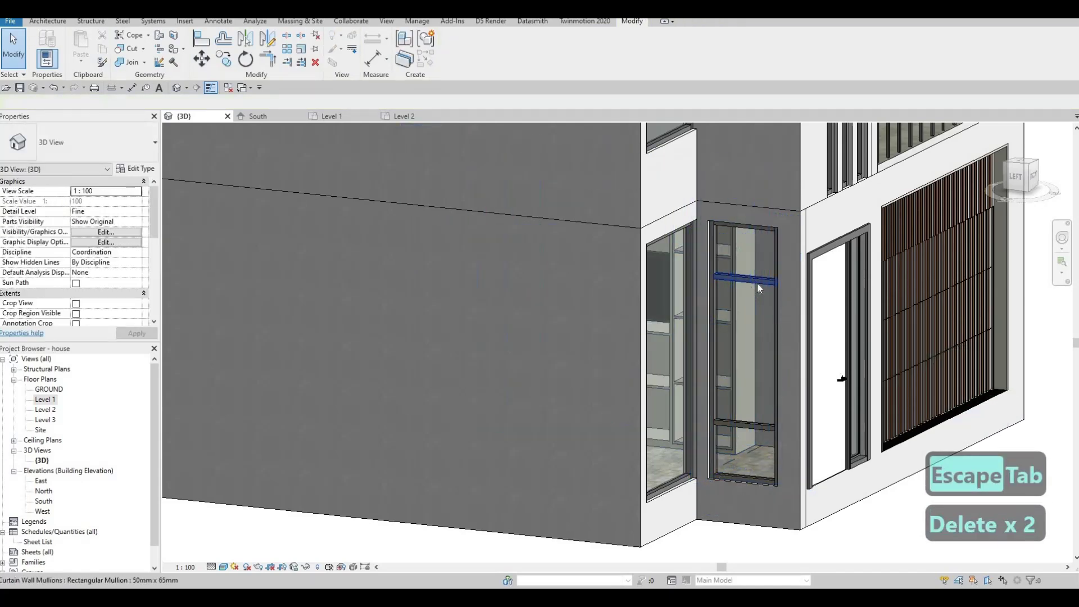
Step: Delete the upper and lower intermediate horizontal mullions and their grid lines from the foyer's side window
left_click(757, 285)
key("Delete")
key("Delete")
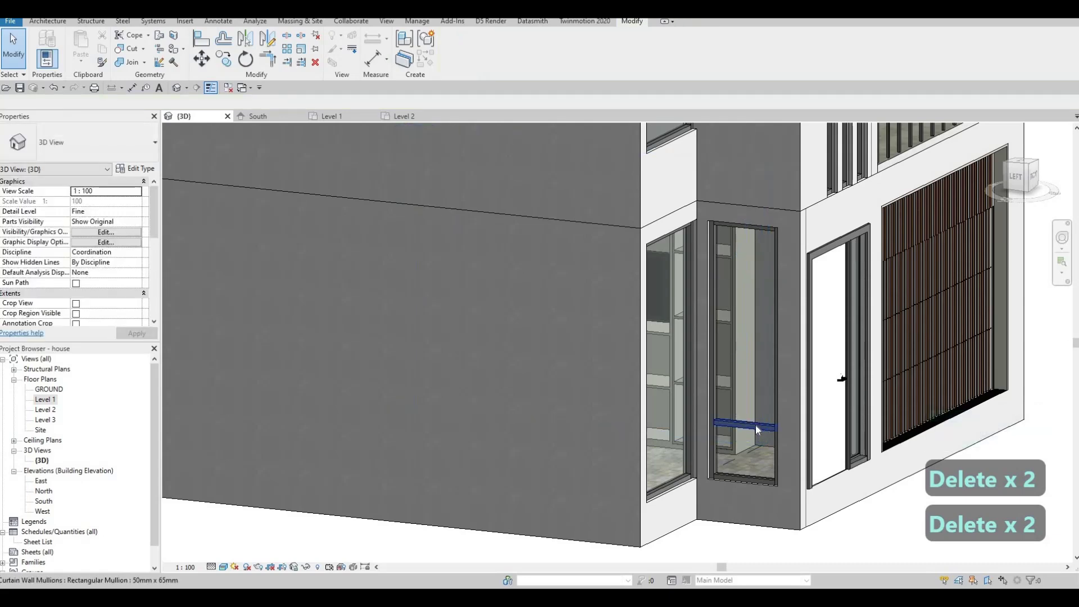
left_click(755, 425)
key("Delete")
key("Delete")
Step: Examine the front facade, its windows, doors and balcony from several angles in the 3D view
middle_click_drag(708, 416, 606, 455, "shift")
key("Escape")
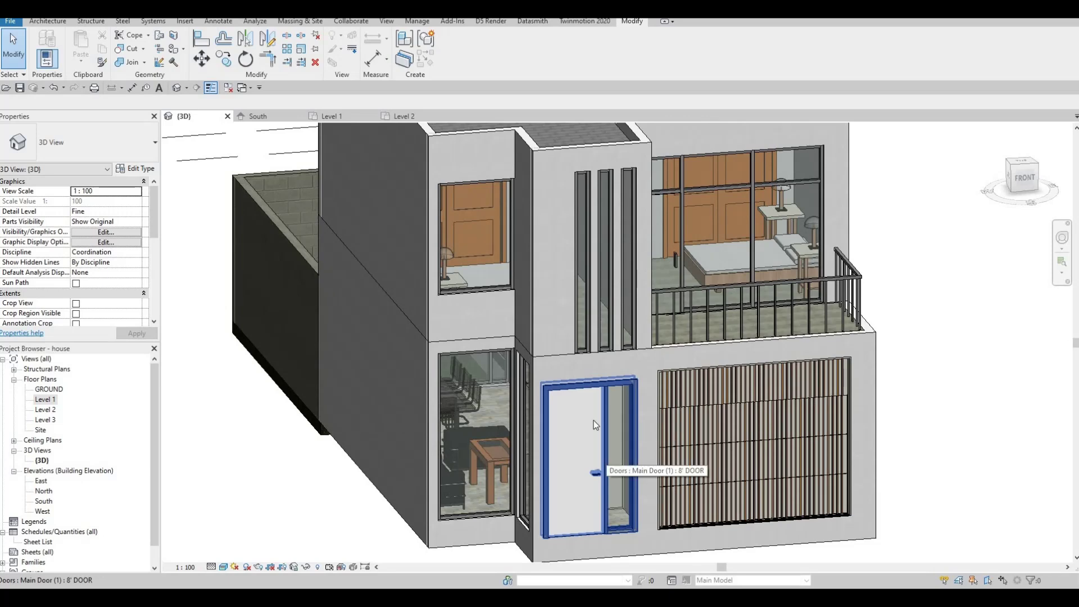
middle_click_drag(608, 388, 651, 383, "shift")
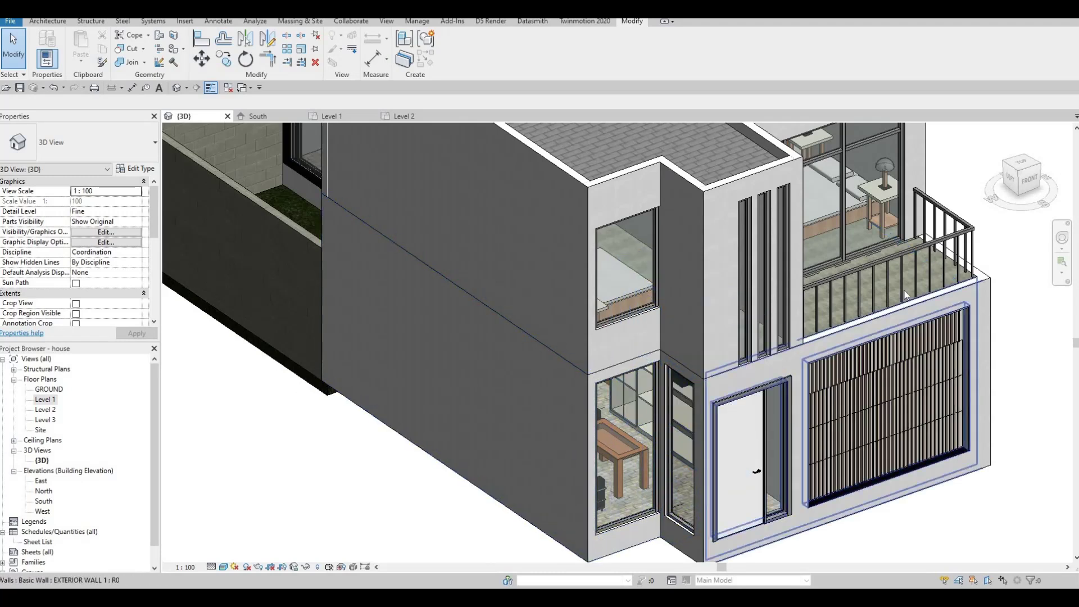
left_click(948, 275)
key("Escape")
key("Tab")
key("Tab")
key("Escape")
key("Escape")
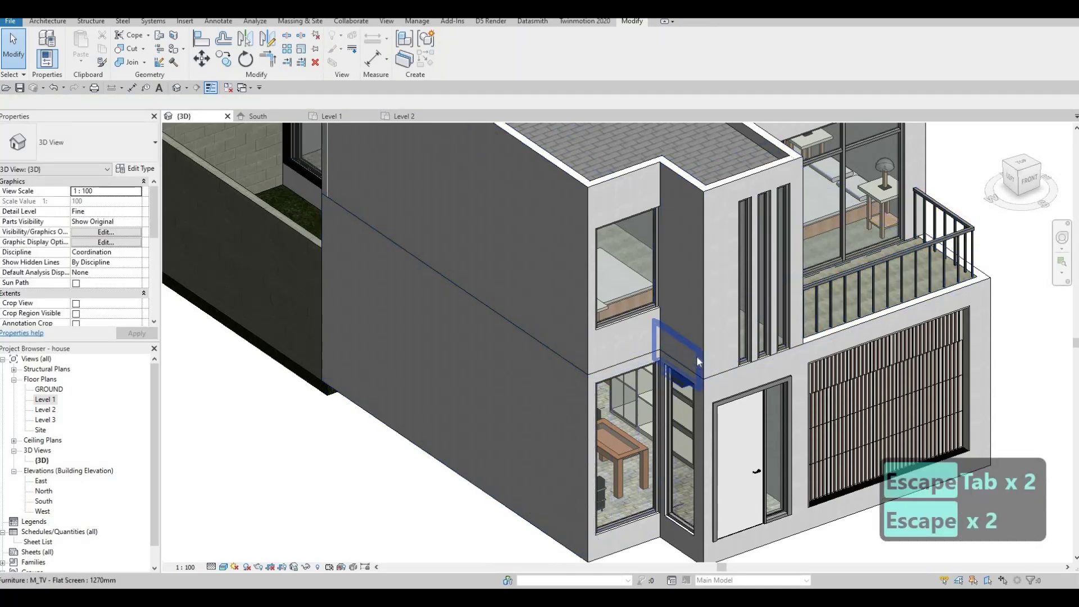
Step: In the South elevation, extend the base of Bedroom 1's front curtain wall window down to the Level 2 line
left_click(44, 390)
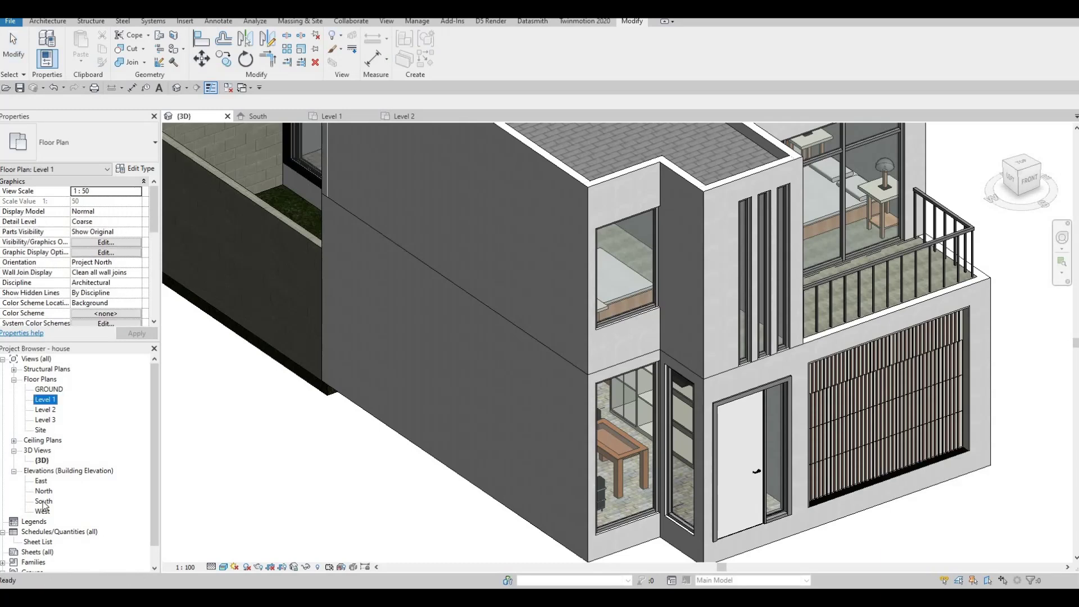
double_click(44, 501)
left_click(480, 310)
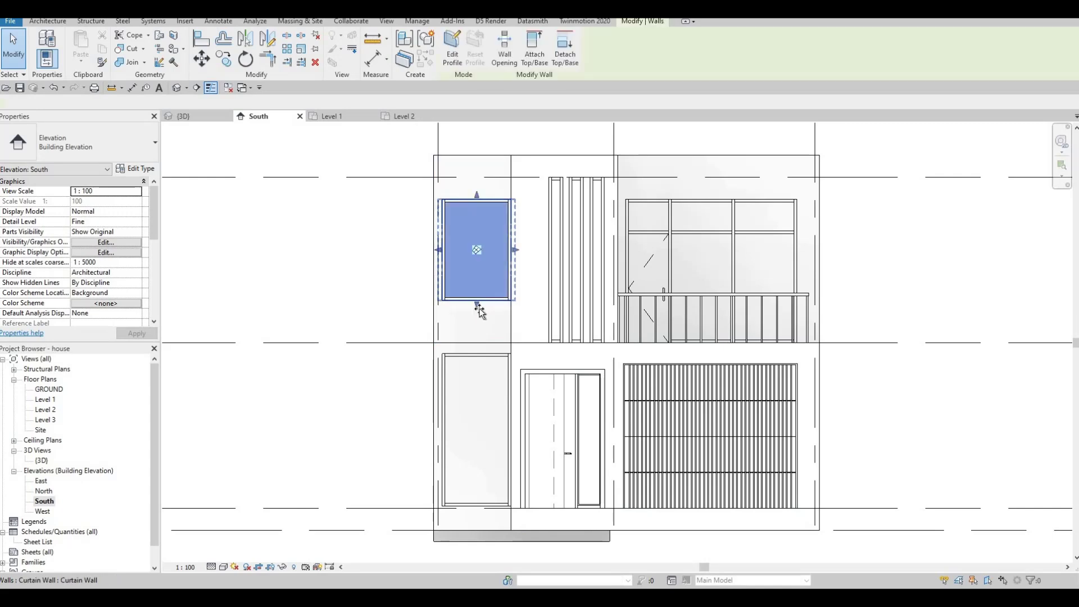
left_click_drag(480, 310, 480, 346)
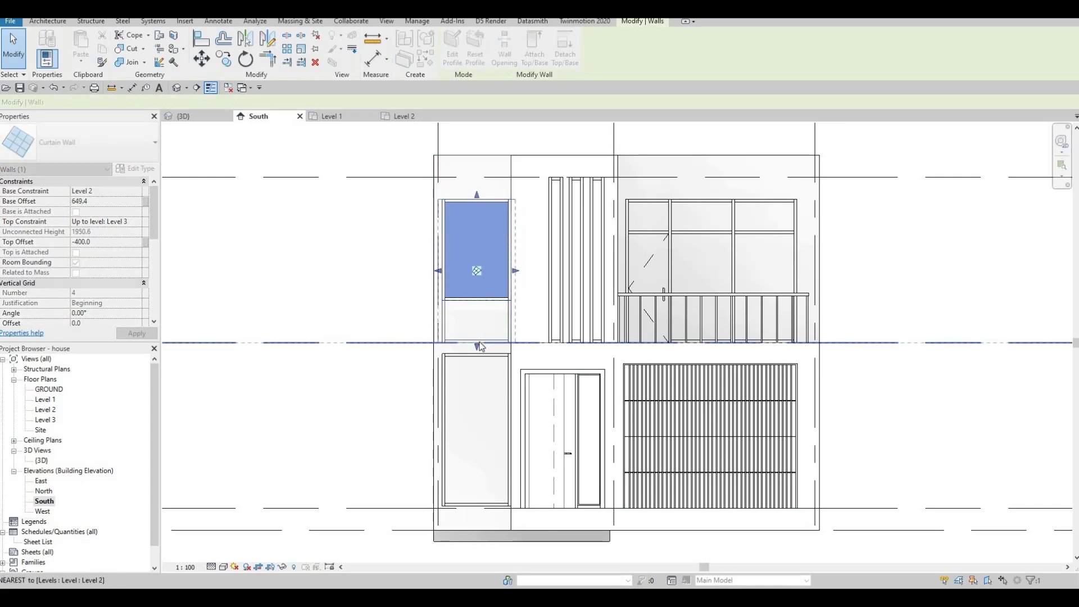
left_click_drag(506, 293, 505, 249)
key("Escape")
key("Escape")
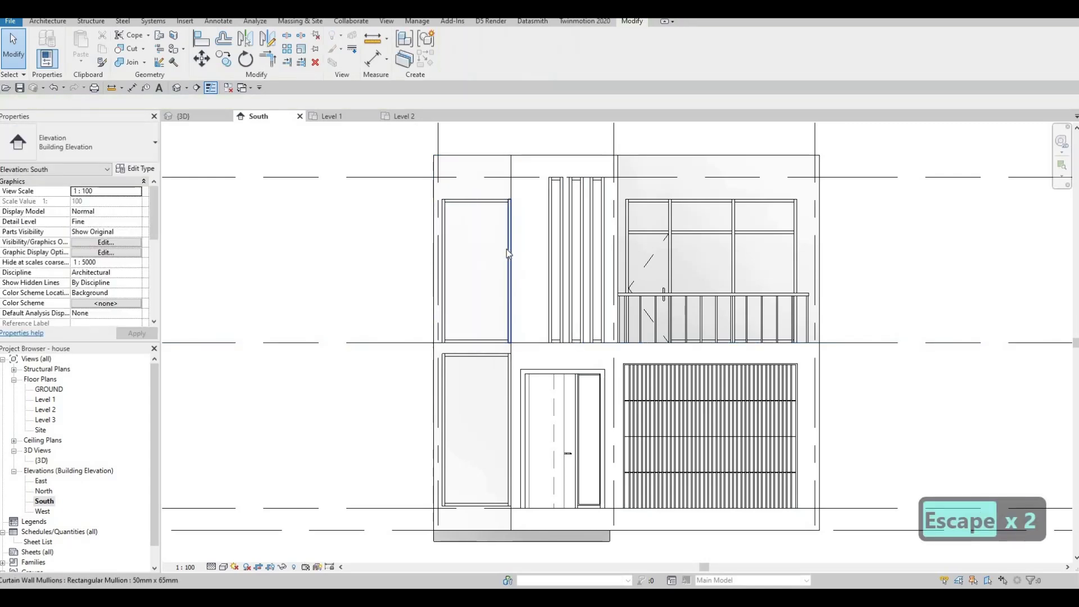
key("a")
key("l")
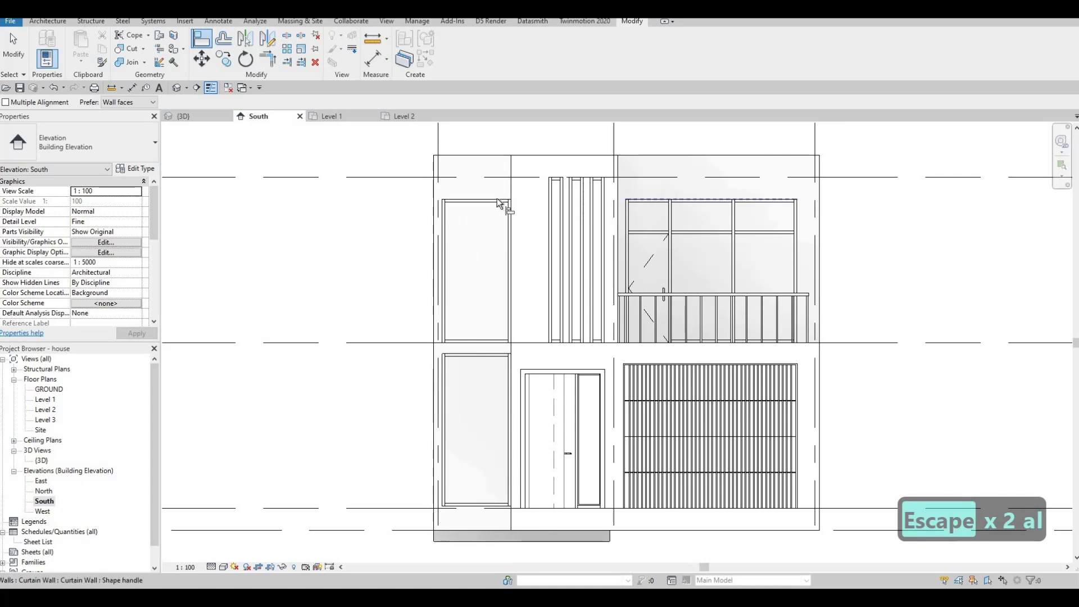
key("Escape")
key("Escape")
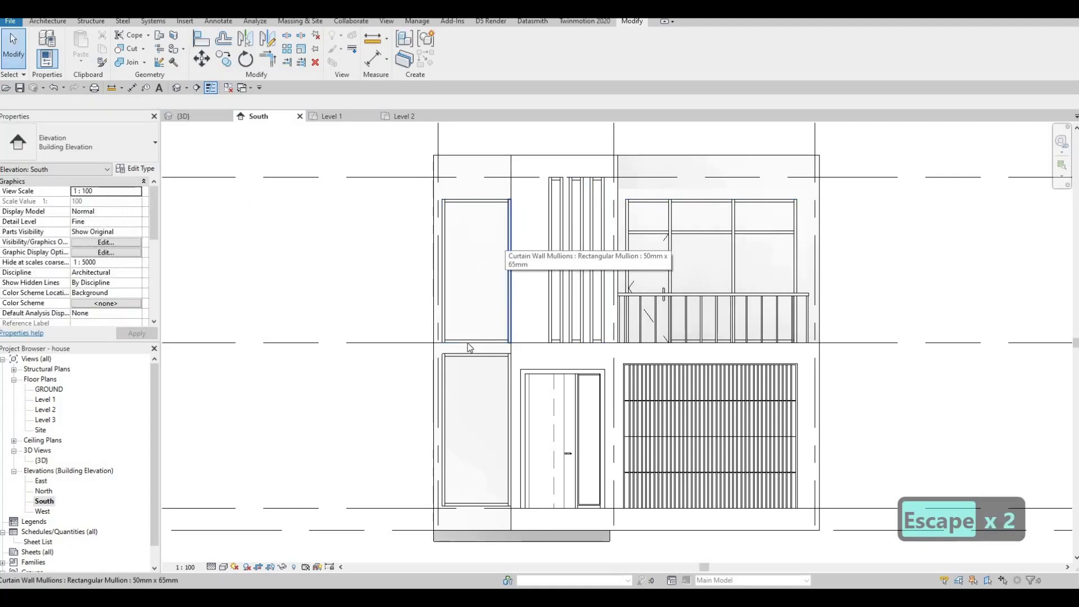
left_click(483, 318)
scroll(477, 304, "up", 3)
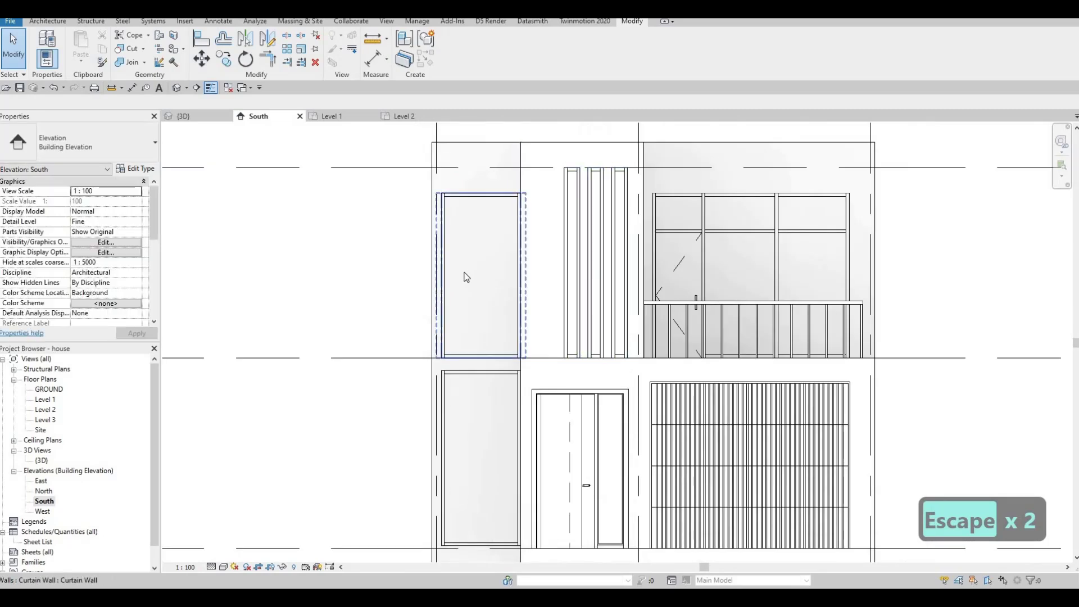
key("Escape")
key("Escape")
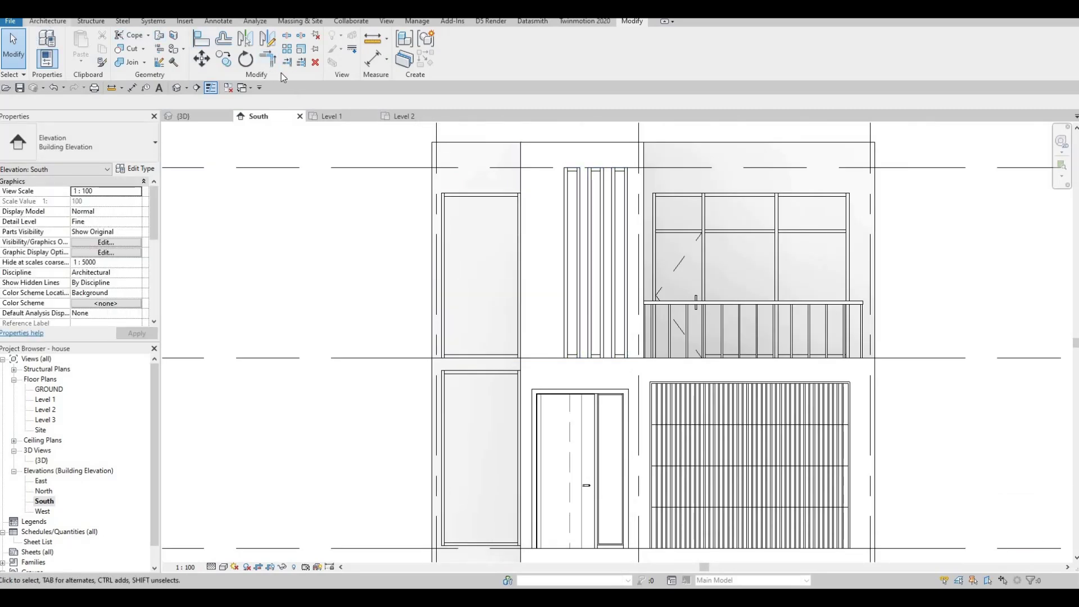
Step: Add curtain grid lines to Bedroom 1's front window: a horizontal one 500 mm below its top and a vertical one about 970 mm from its left edge
left_click(306, 49)
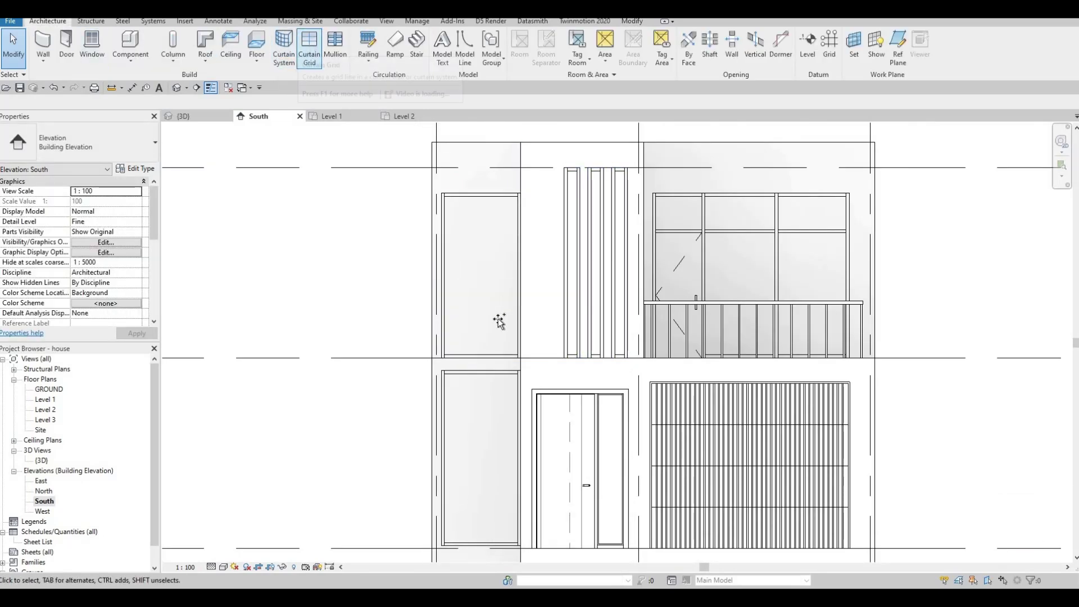
left_click(508, 227)
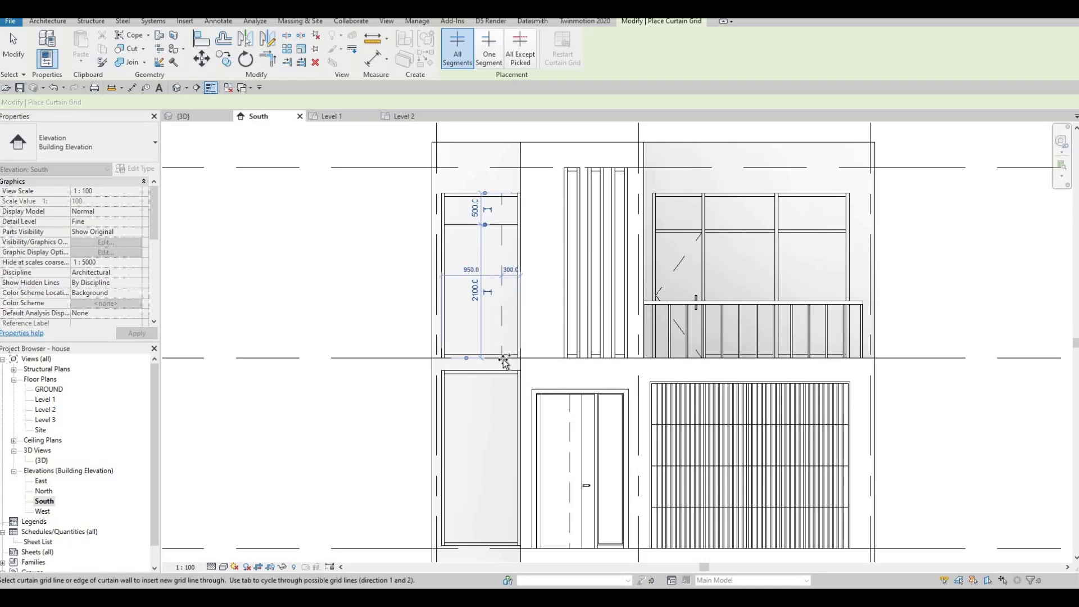
scroll(503, 359, "up", 2)
left_click(502, 264)
key("Escape")
key("Escape")
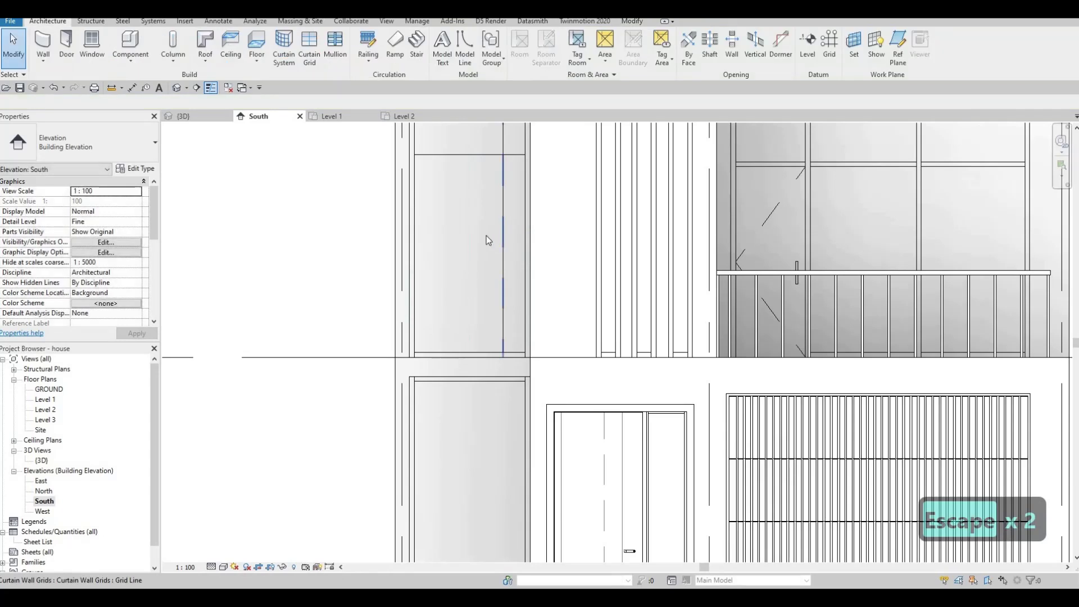
Step: Set the vertical grid line's distance from the left edge of Bedroom 1's front window to 800 mm
left_click(502, 259)
left_click(455, 226)
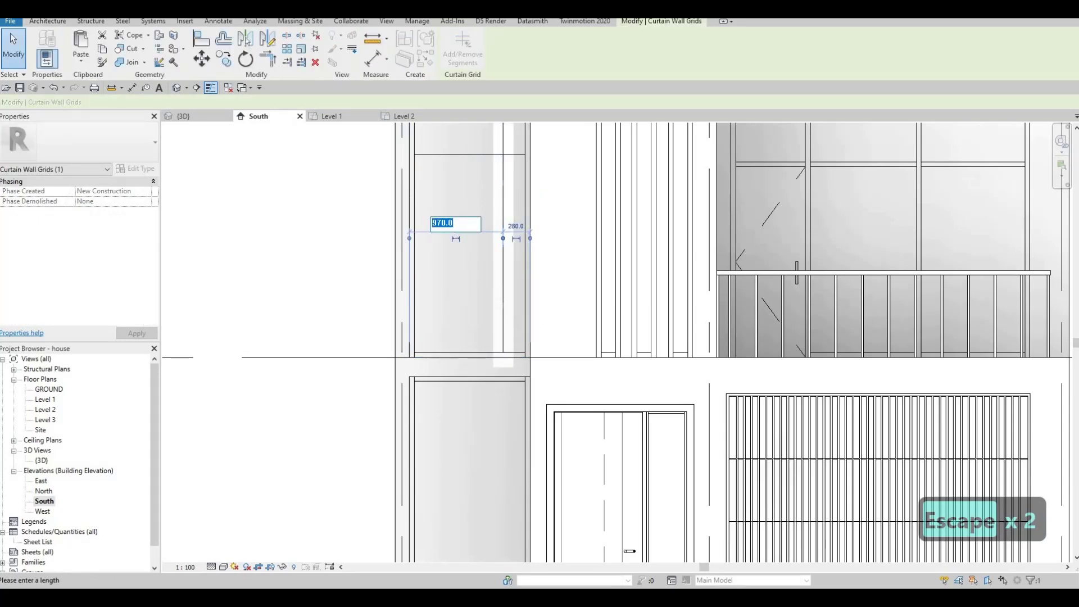
type("900")
key("Return")
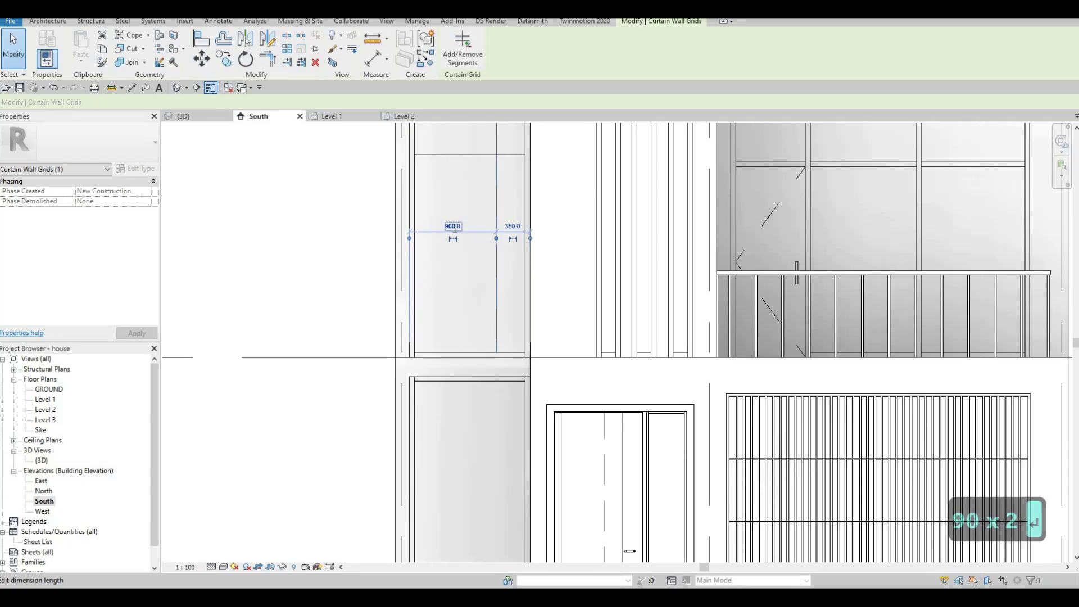
left_click(453, 226)
type("800")
key("Return")
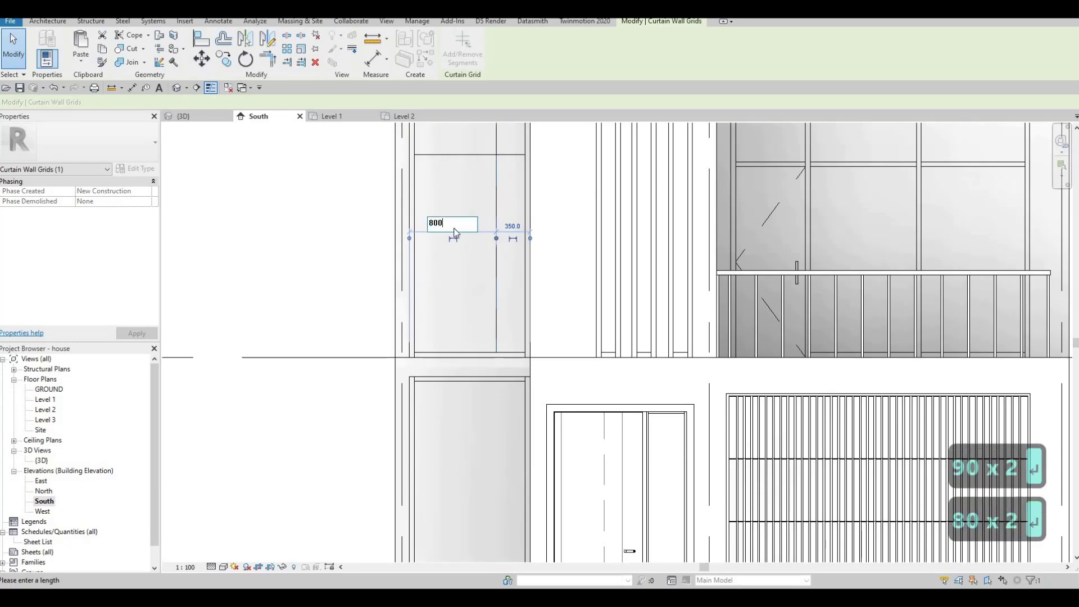
key("Escape")
key("Escape")
scroll(472, 275, "down", 2)
key("Escape")
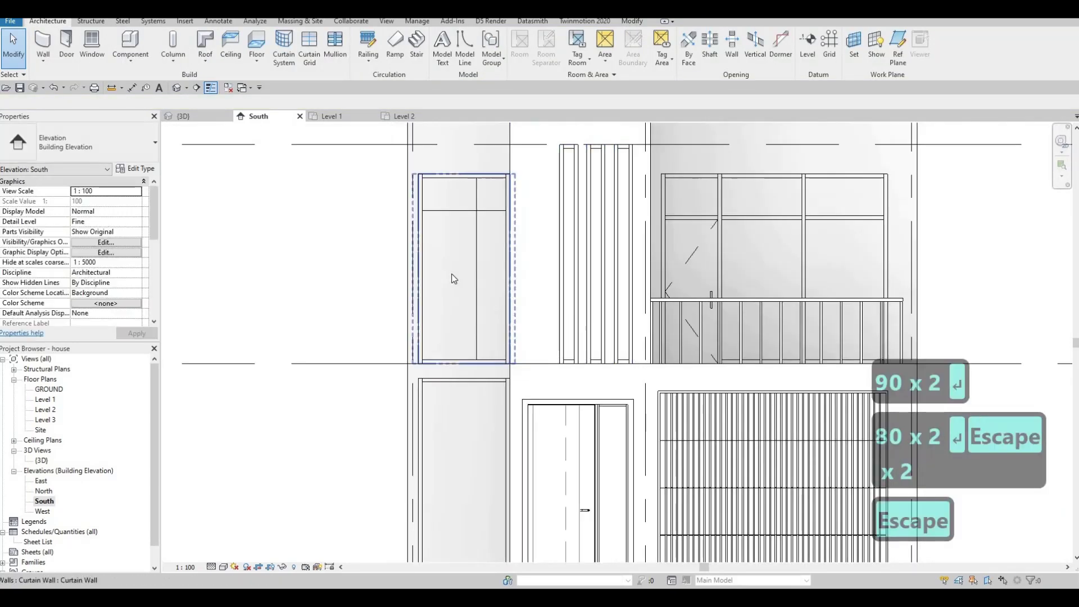
Step: Replace the lower left glazed panel of Bedroom 1's front curtain wall window with the M_Door-Curtain-Wall-Single-Glass door
key("Tab")
left_click(454, 279)
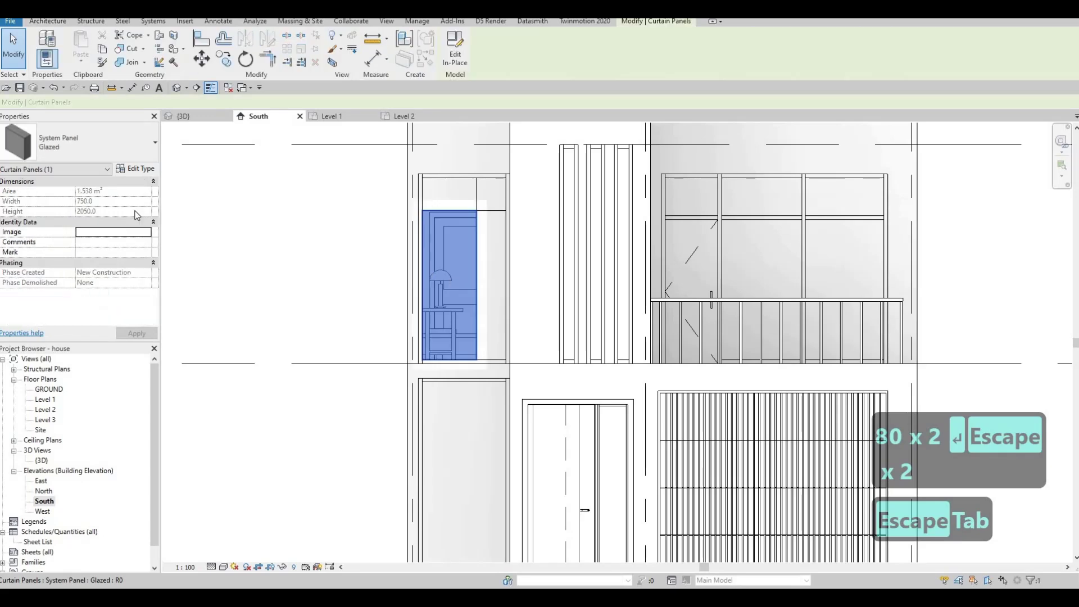
left_click(93, 141)
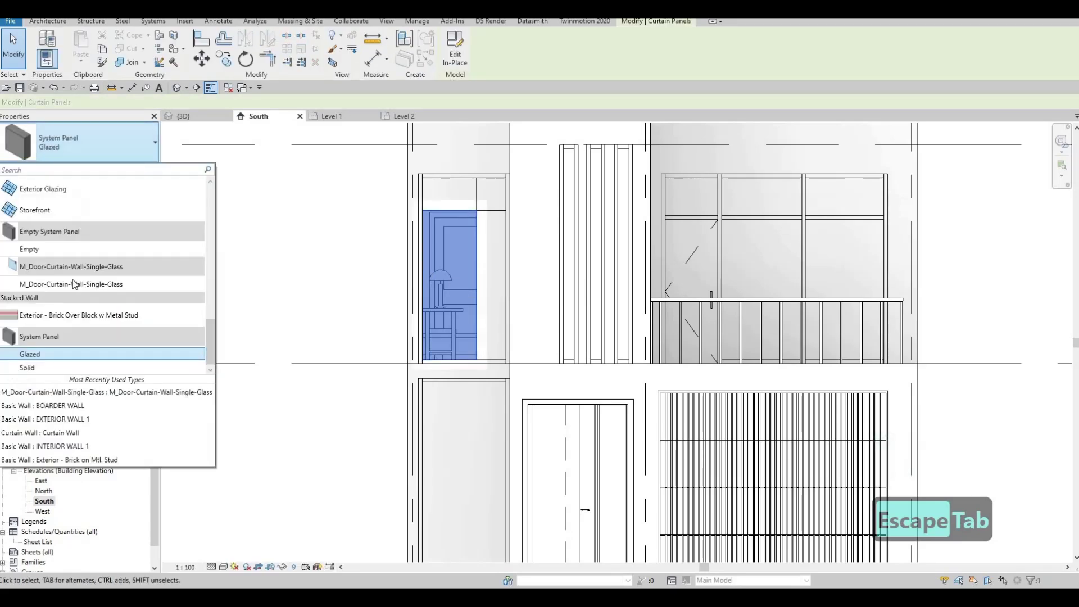
left_click(498, 293)
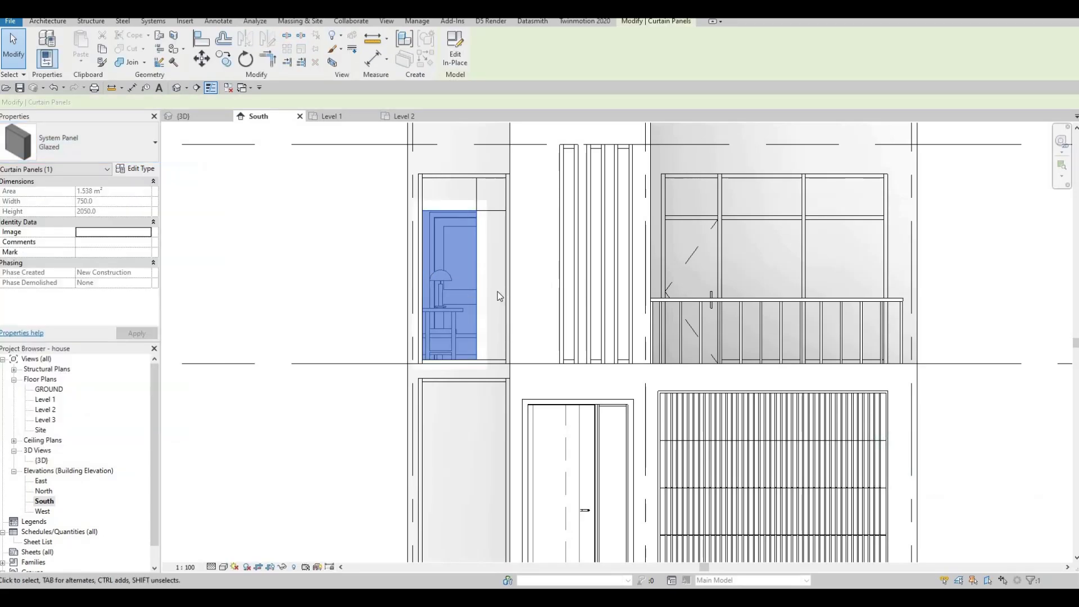
key("Escape")
key("Escape")
key("Escape")
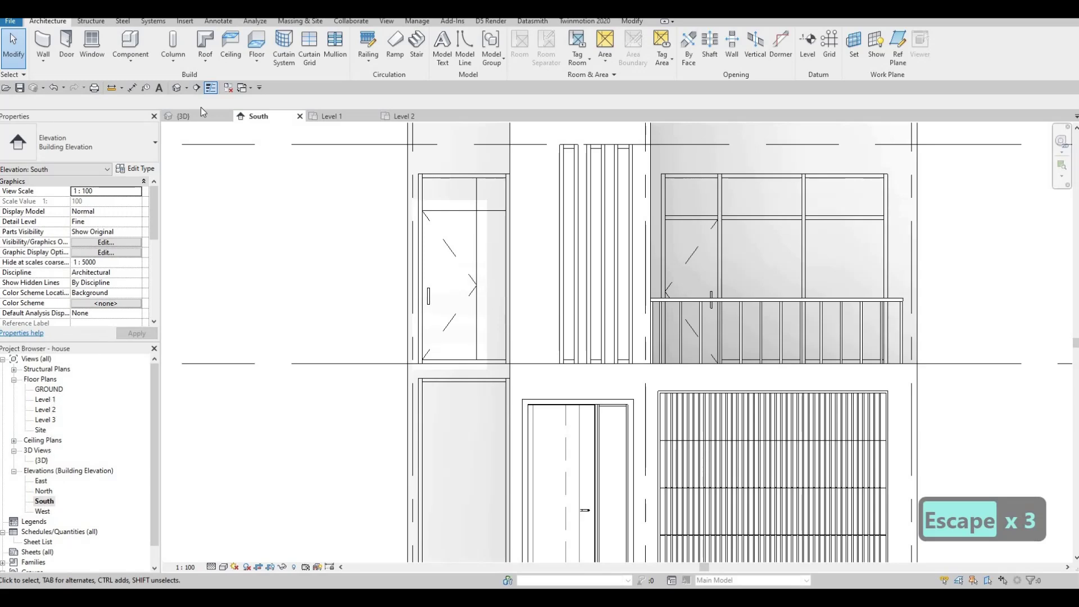
Step: In the Level 2 plan, flip Bedroom 1's new front door to swing outward and hinge on its left side
left_click(197, 116)
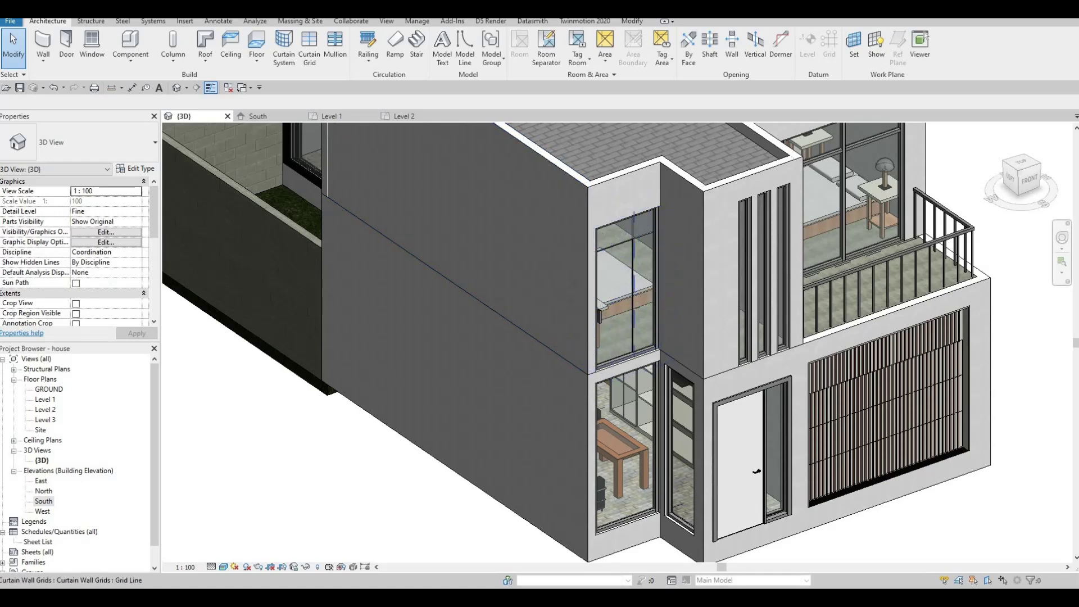
key("ctrl+Tab")
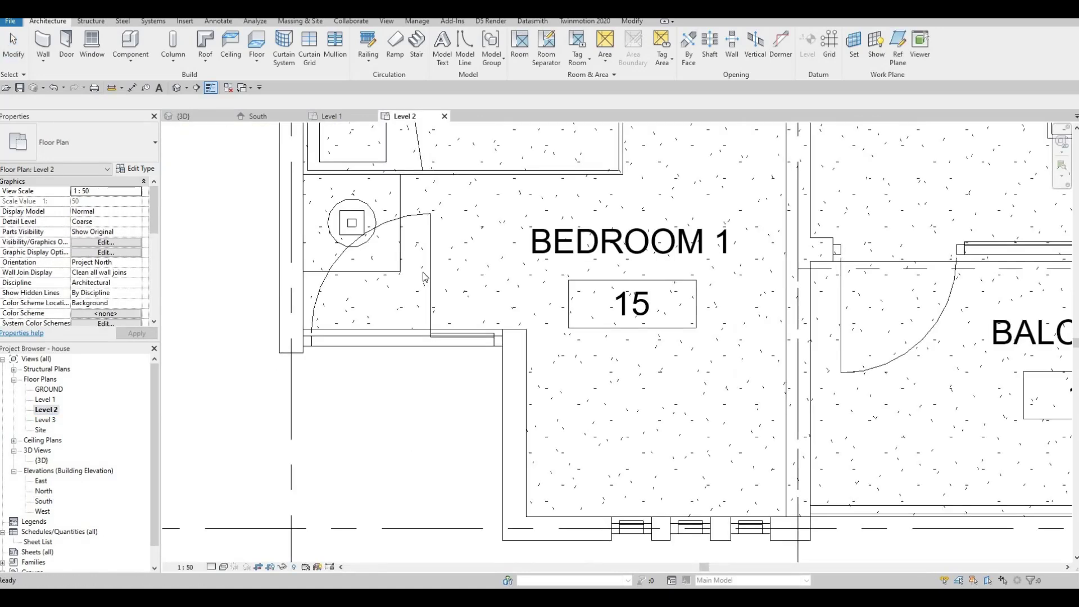
left_click(430, 243)
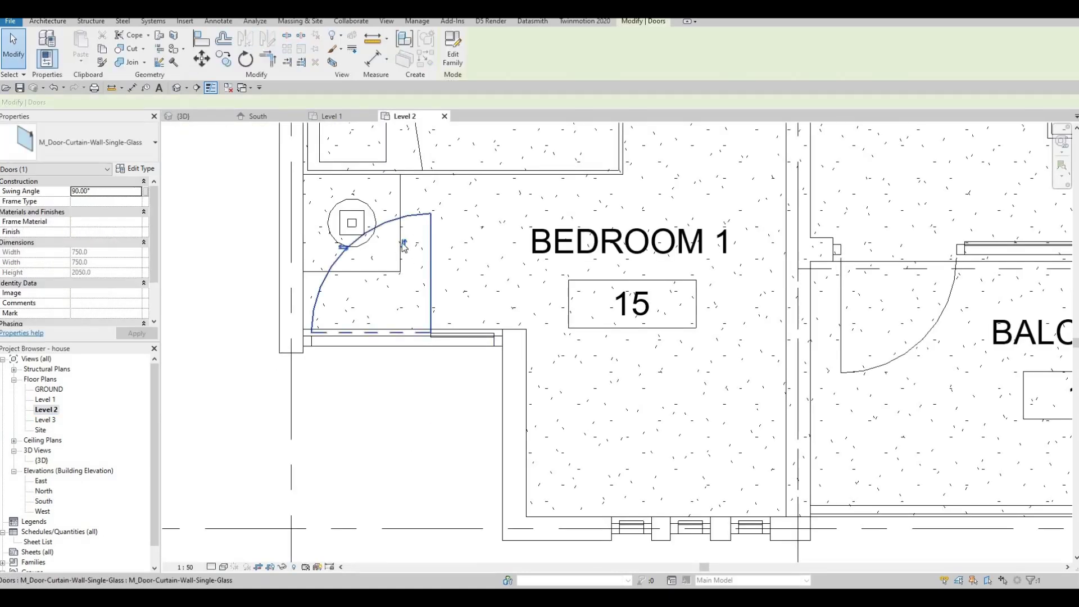
key("space")
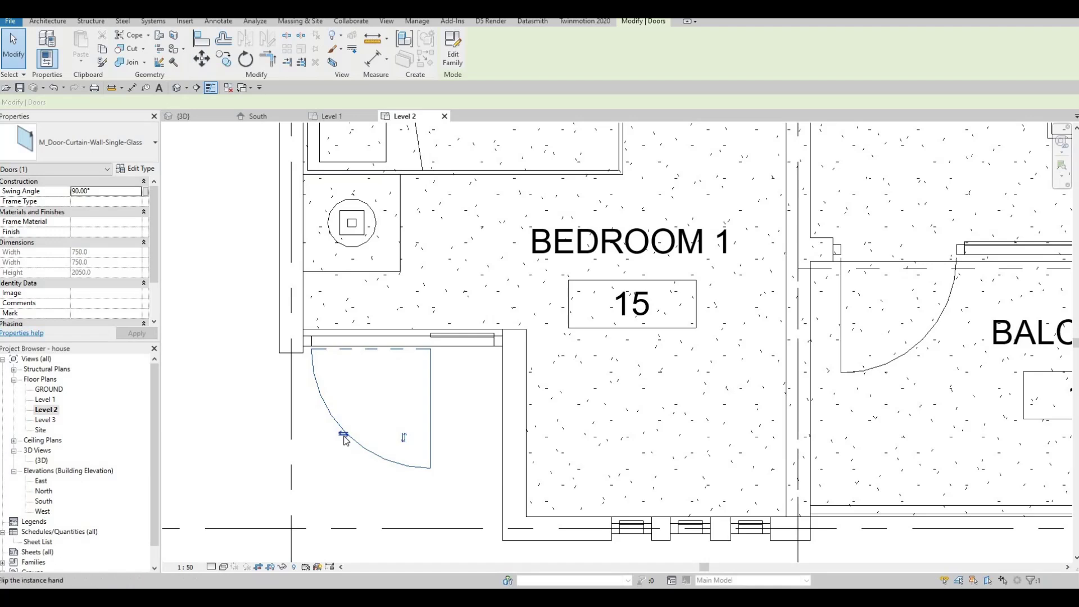
left_click(343, 433)
middle_click_drag(480, 491, 486, 371)
scroll(487, 371, "down", 2)
key("Escape")
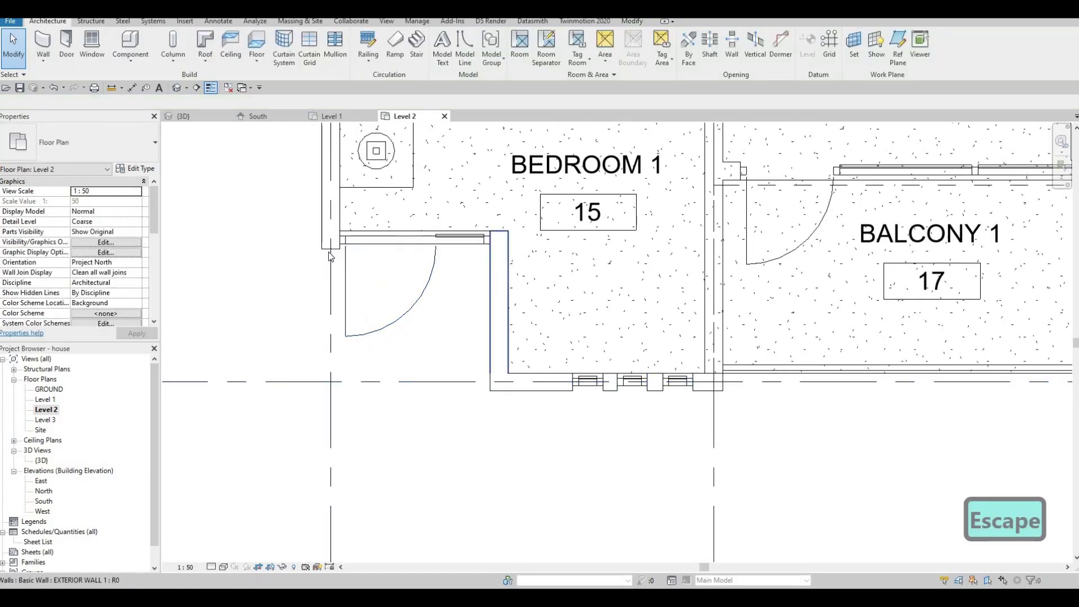
key("Escape")
key("Escape")
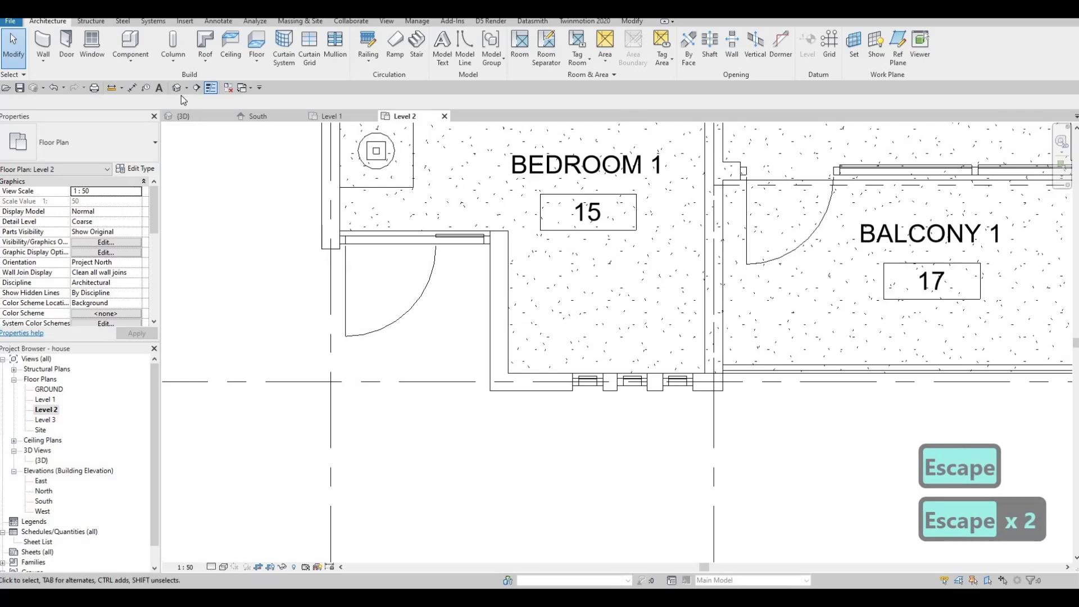
Step: In the 3D view, check the layer structure and material of the upper side wall's EXTERIOR WALL 1 type
left_click(178, 88)
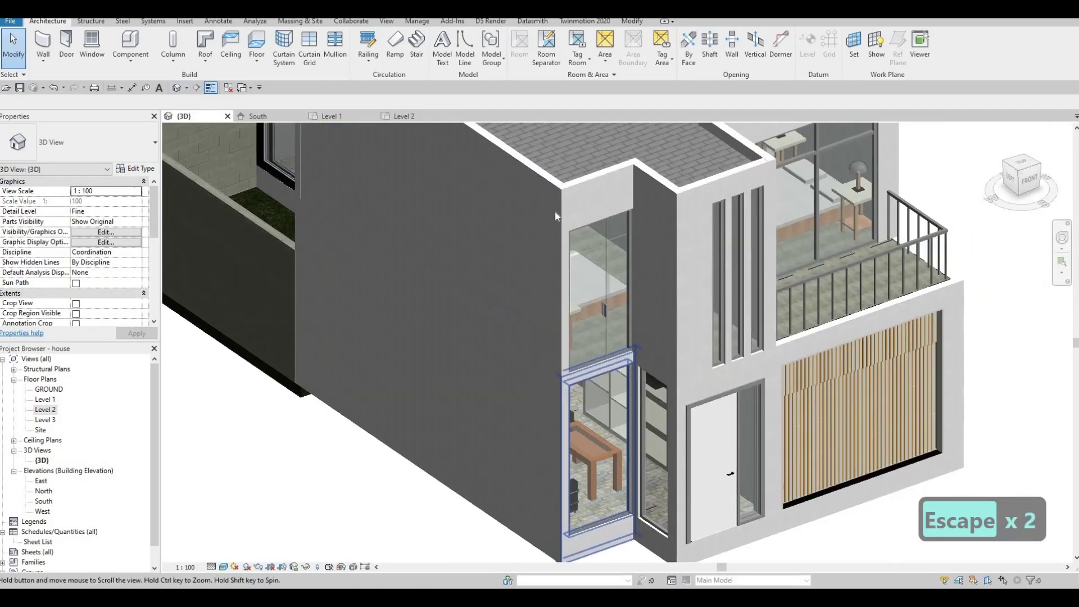
key("Escape")
left_click(550, 209)
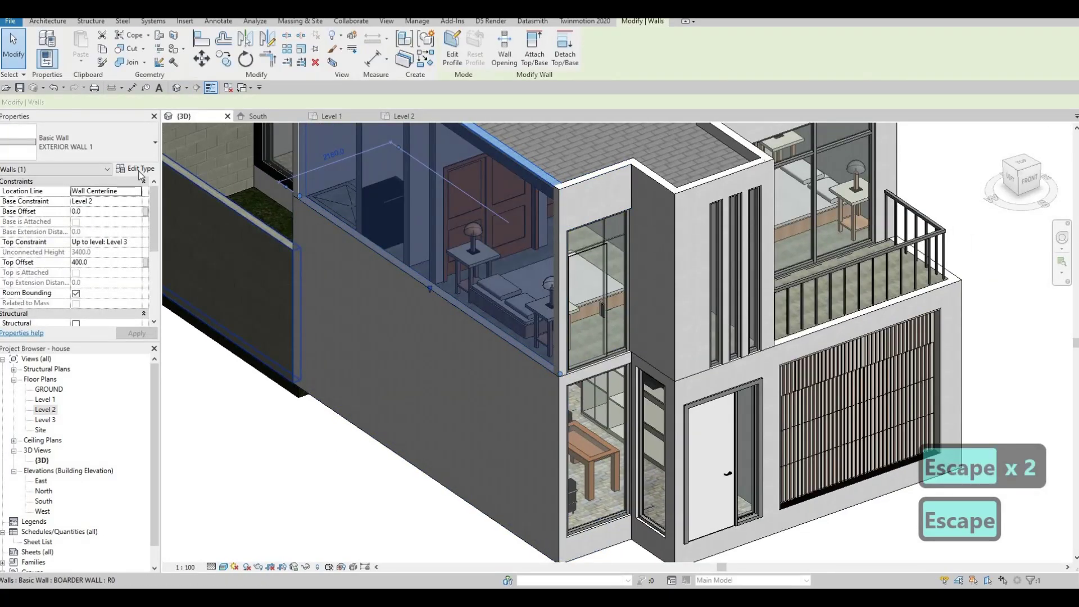
left_click(136, 169)
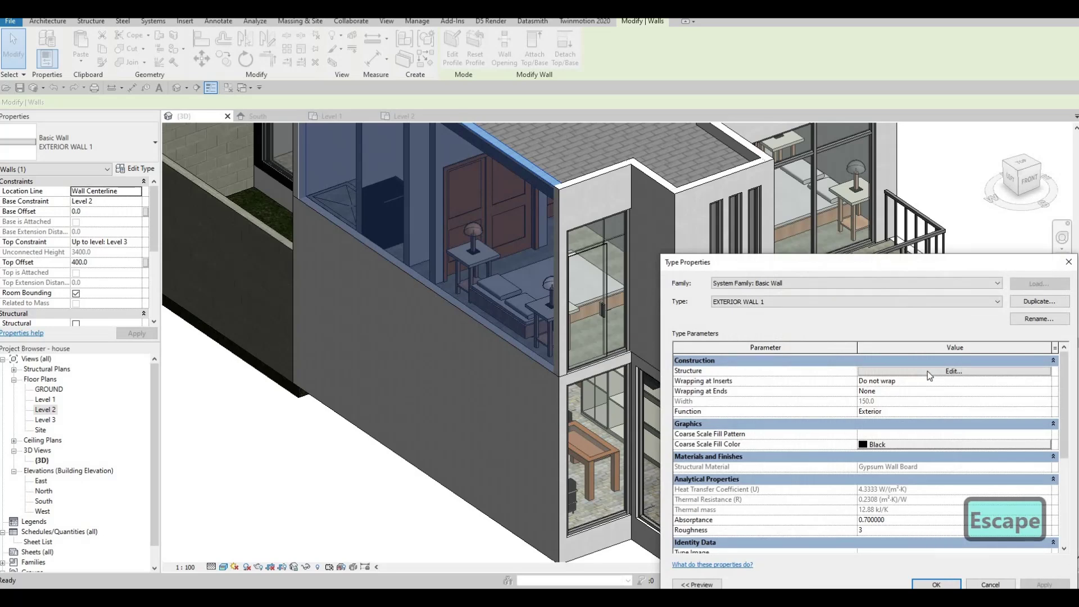
left_click(896, 372)
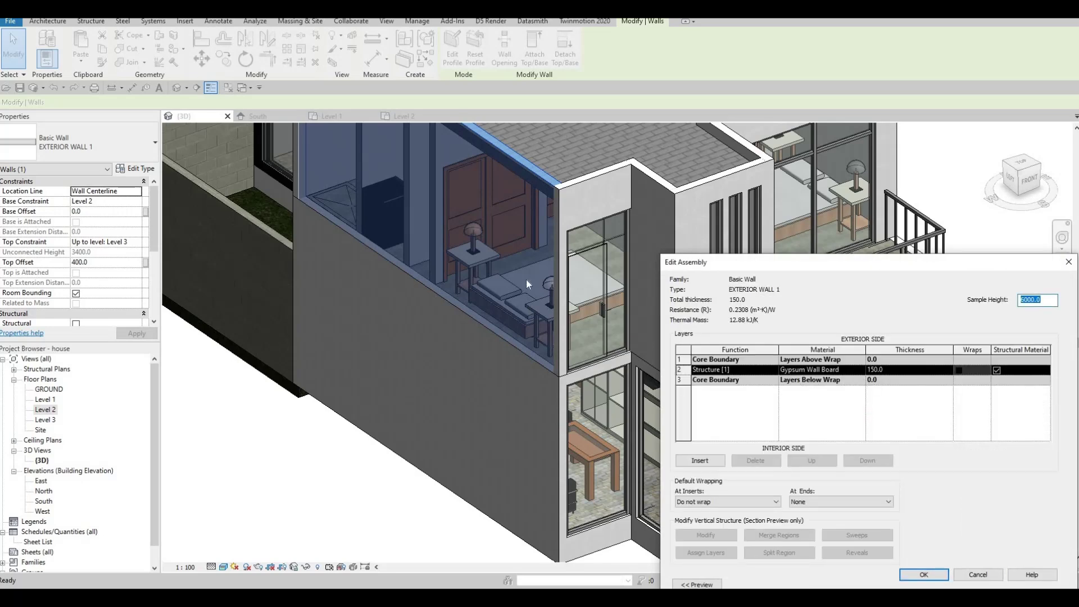
key("Escape")
key("Escape")
key("Escape")
key("Escape")
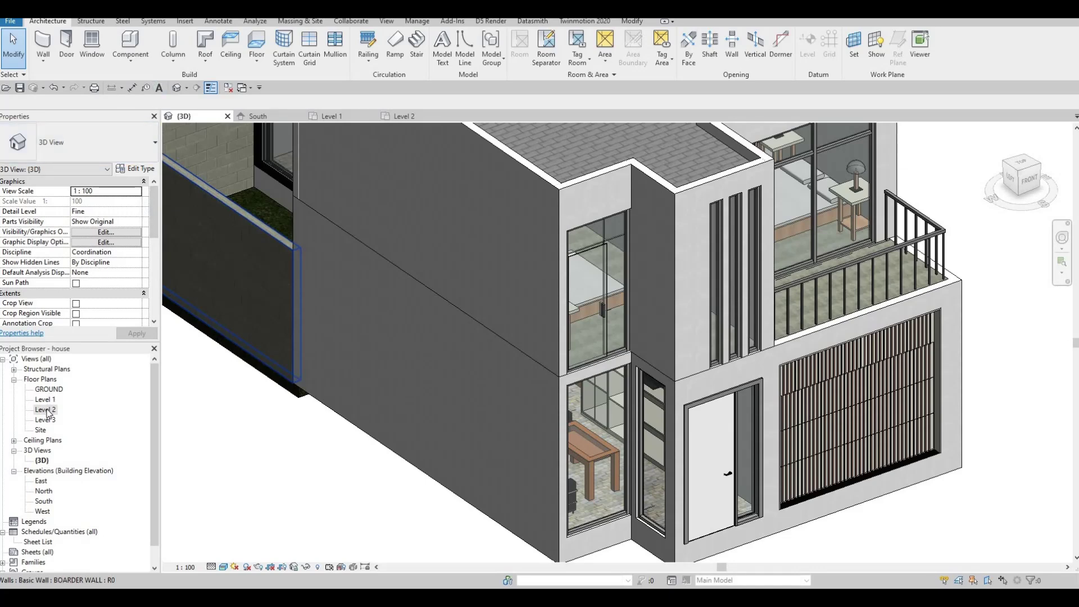
Step: In the Level 2 plan, start an in-place model in the Generic Models category
key("ctrl+Tab")
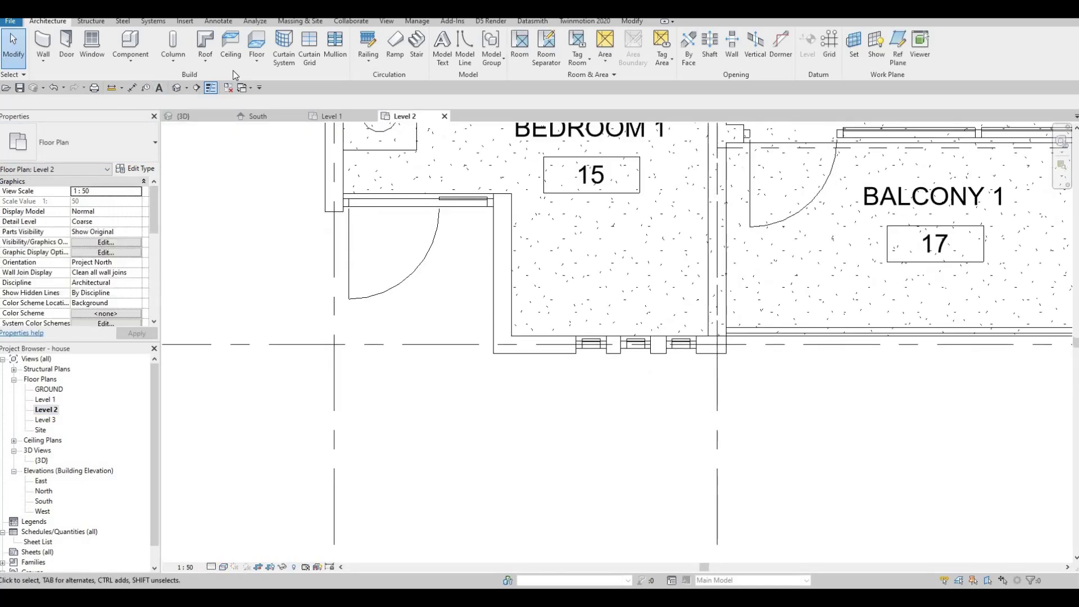
left_click(131, 60)
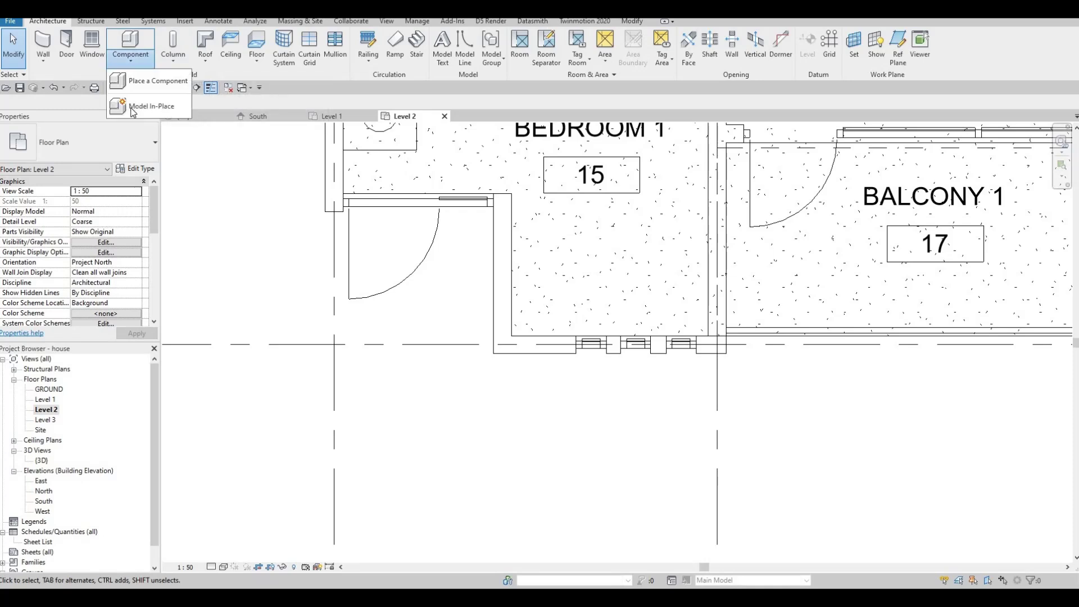
left_click(143, 106)
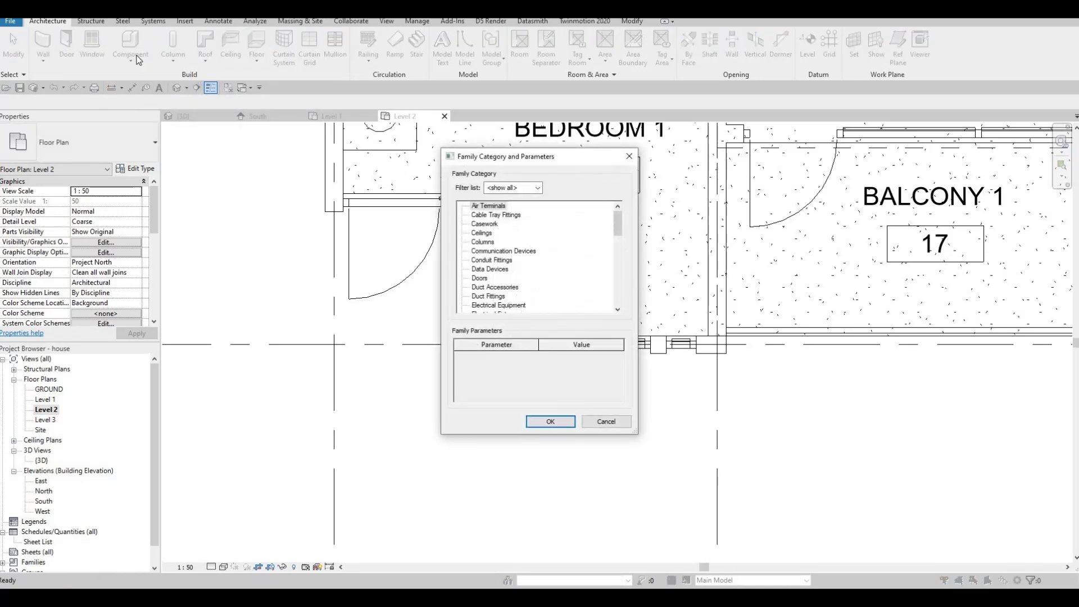
scroll(527, 290, "down", 4)
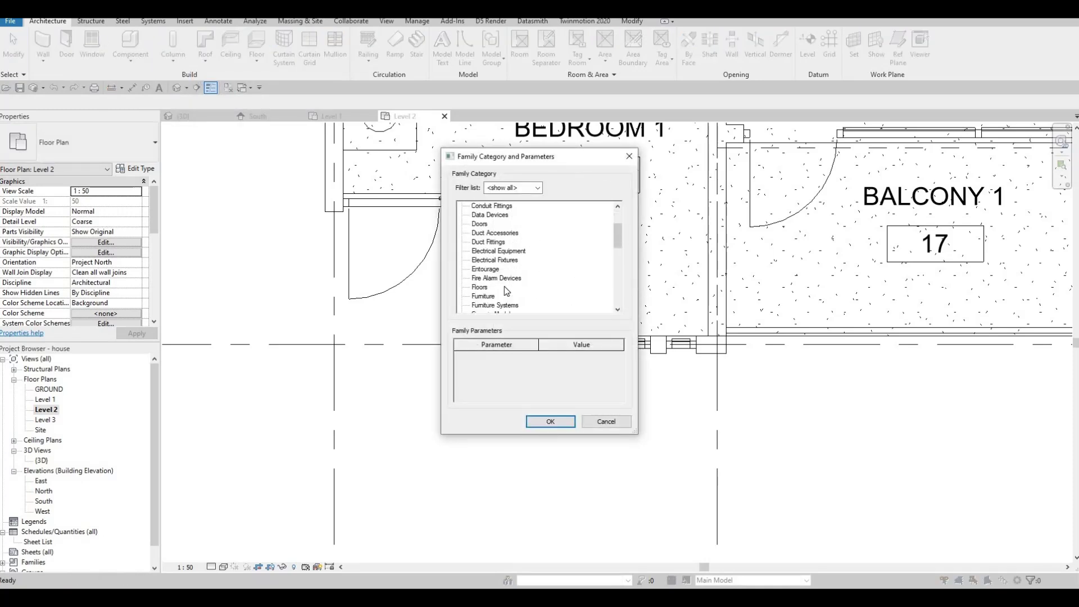
left_click(551, 421)
left_click(541, 316)
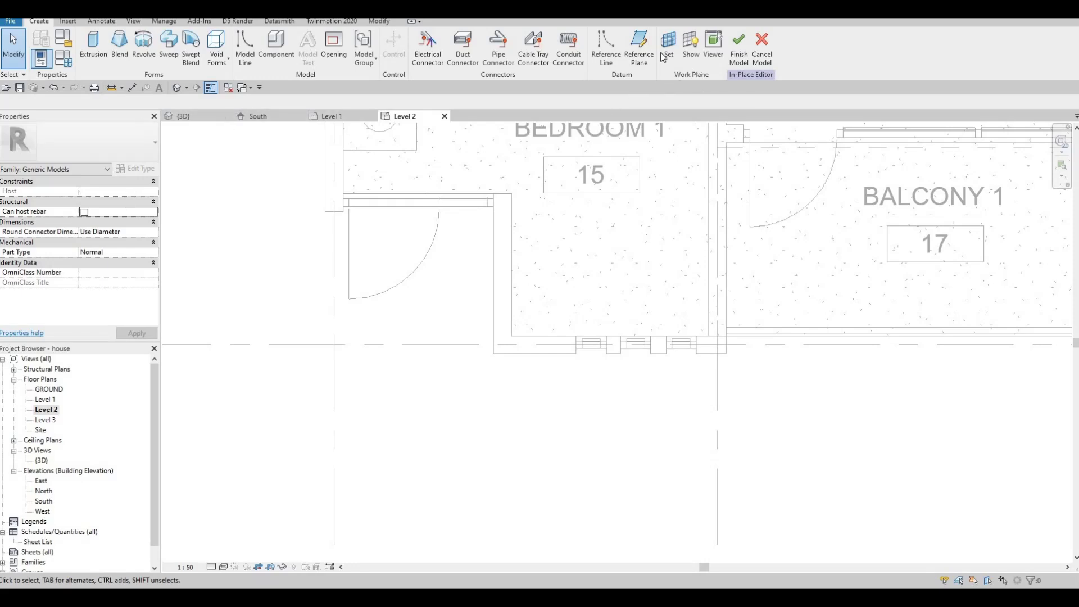
Step: Start an extrusion and assign it a duplicate of the Gypsum Wall Board material, named Gypsum Wall Board(1)
left_click(93, 45)
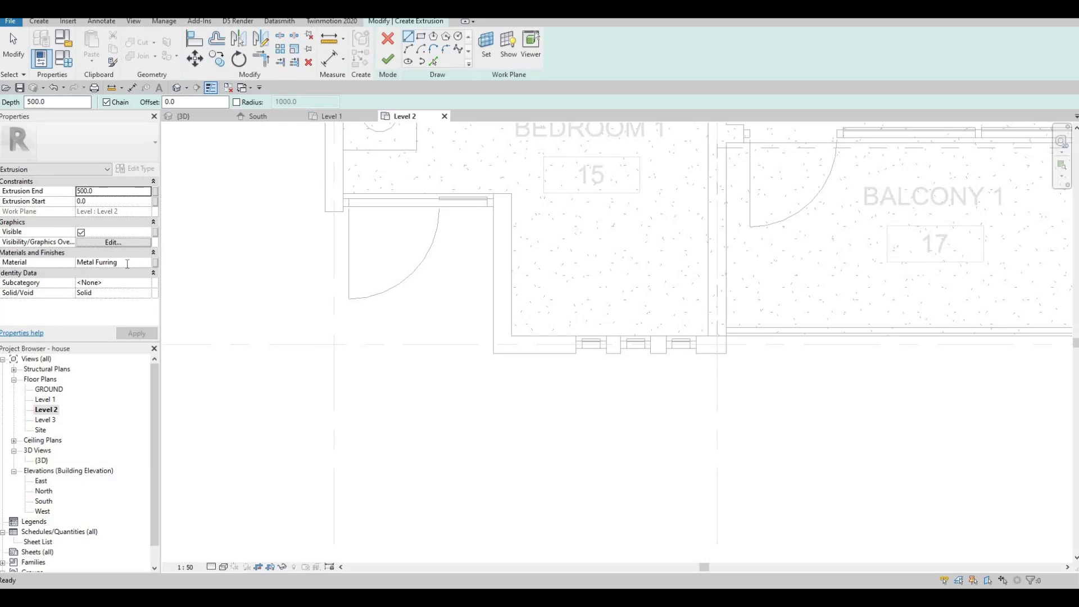
left_click(146, 262)
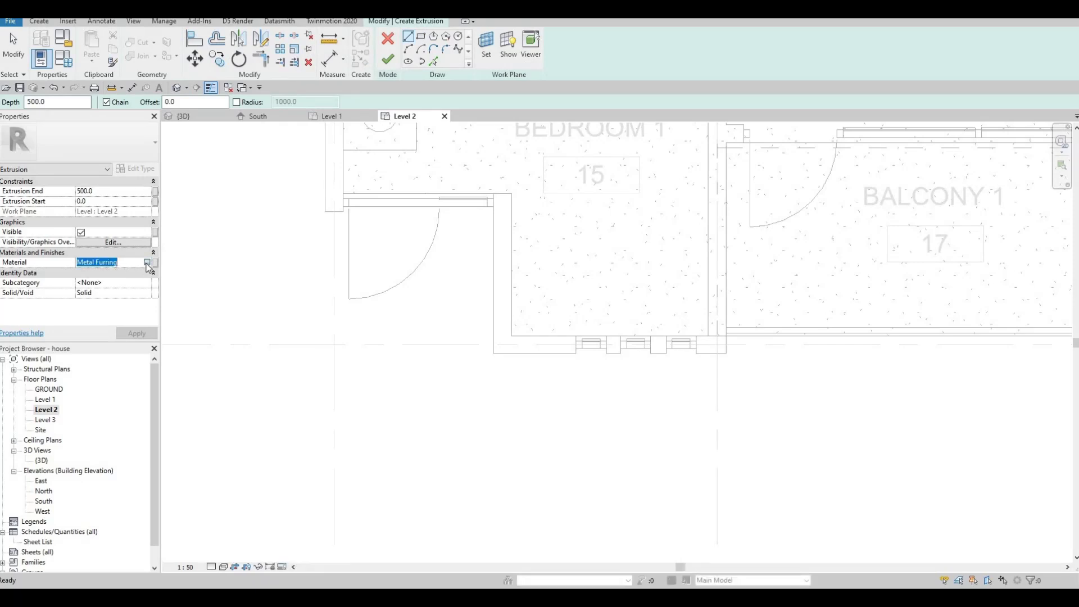
left_click(146, 263)
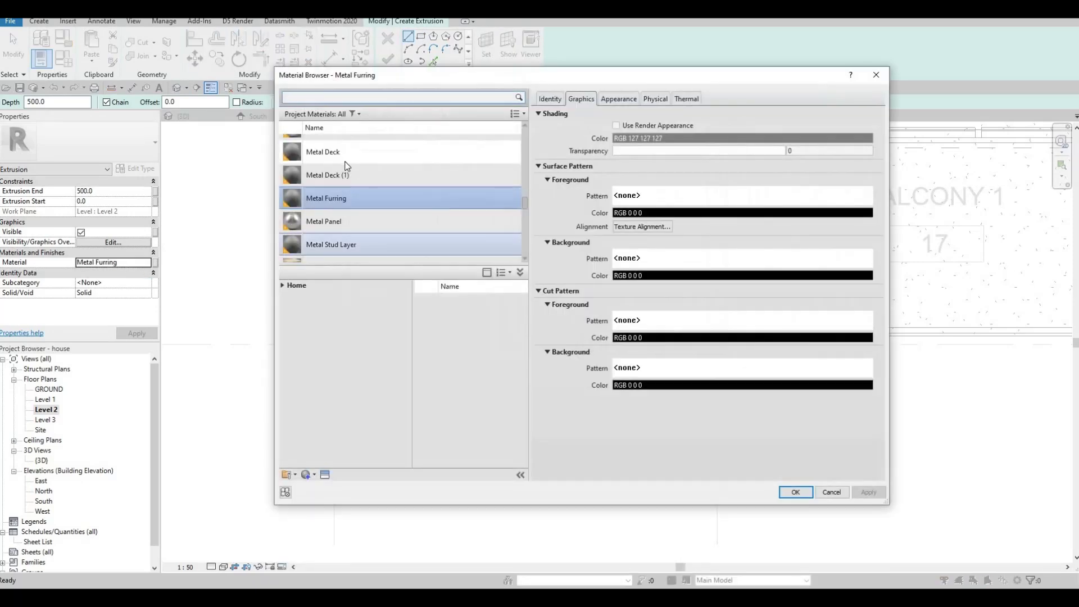
scroll(351, 143, "up", 1)
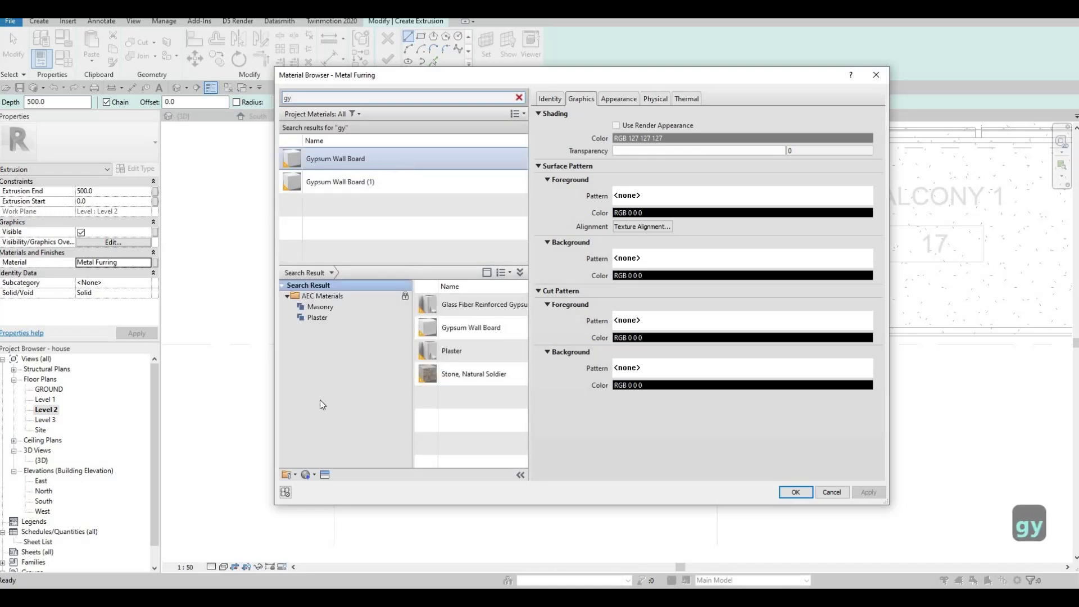
left_click(312, 474)
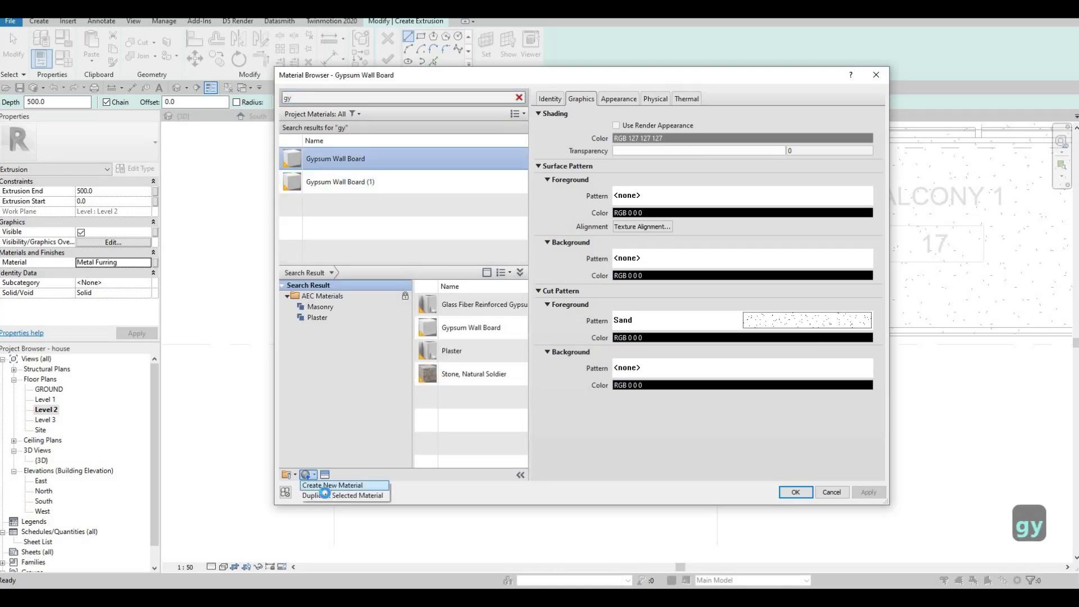
left_click(337, 495)
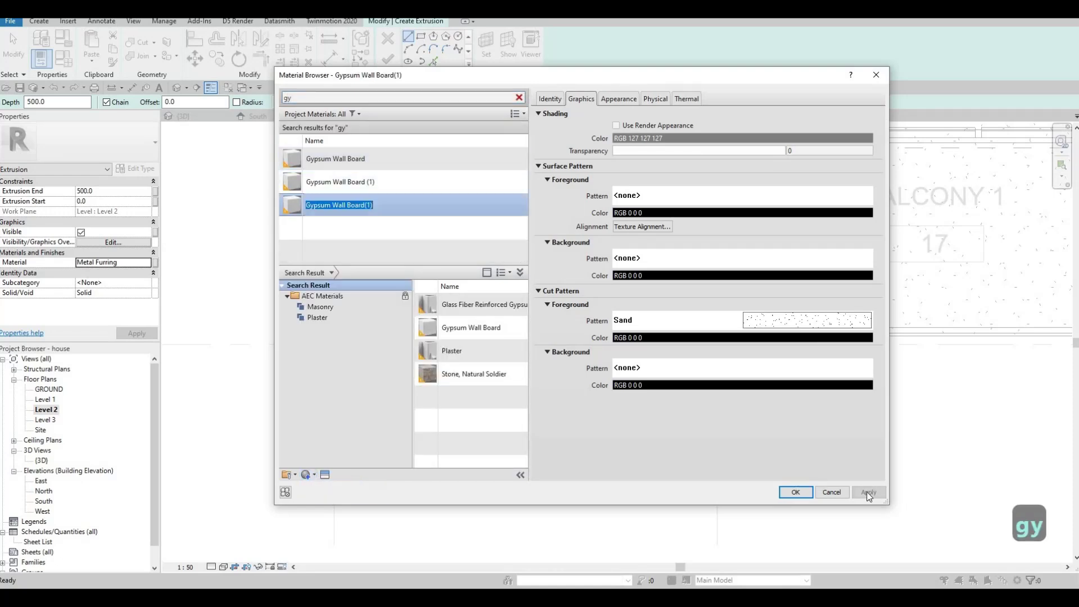
left_click(794, 492)
Step: Sketch a rectangle outside Bedroom 1's front door, from the window's right end to just past the front wall, flush with the outer side wall
left_click(421, 37)
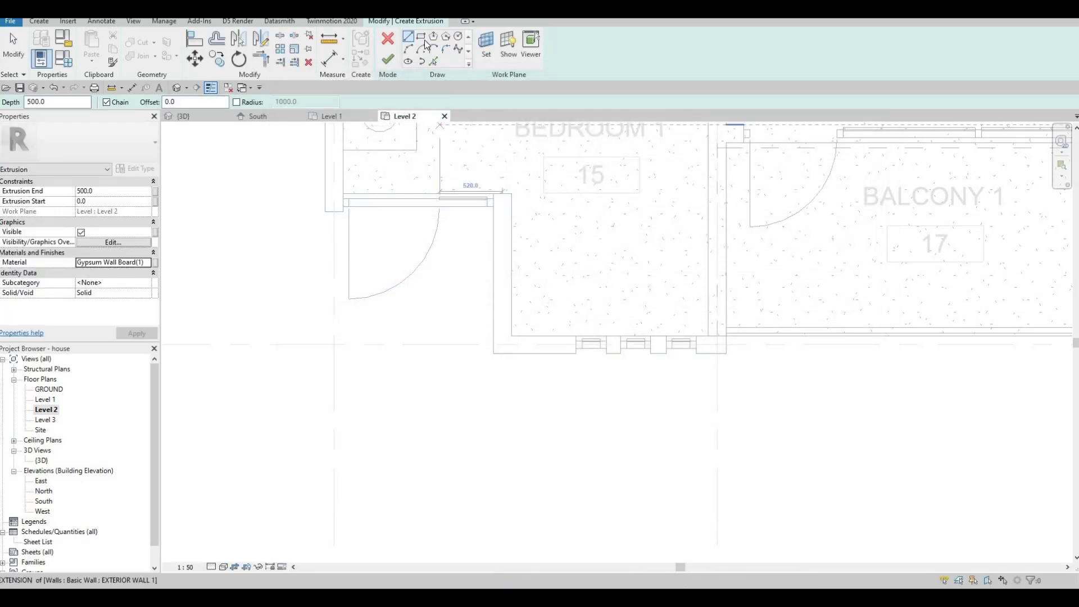
left_click(494, 207)
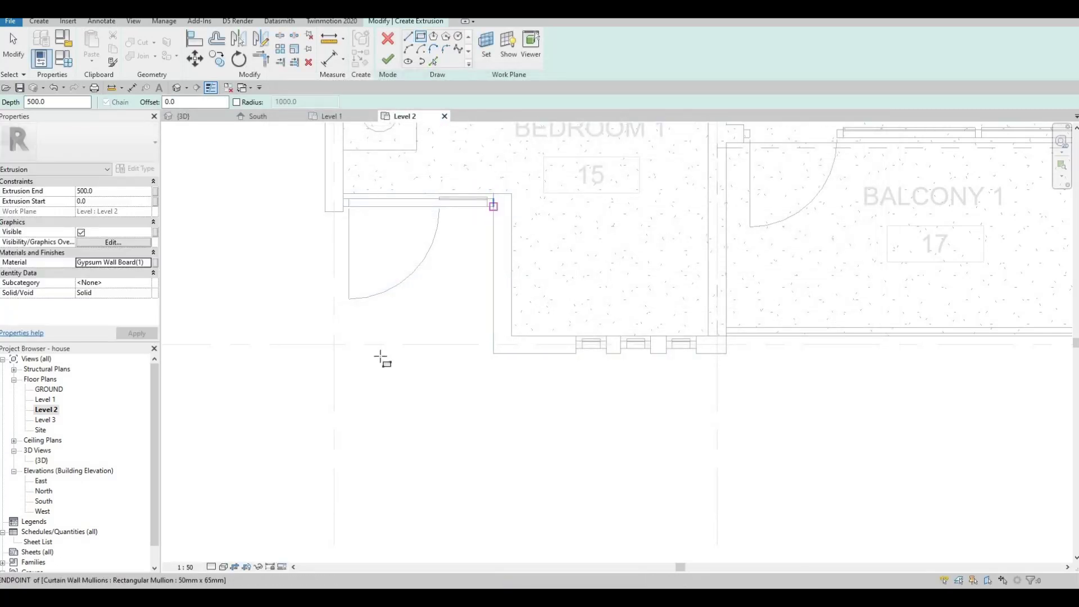
left_click(326, 358)
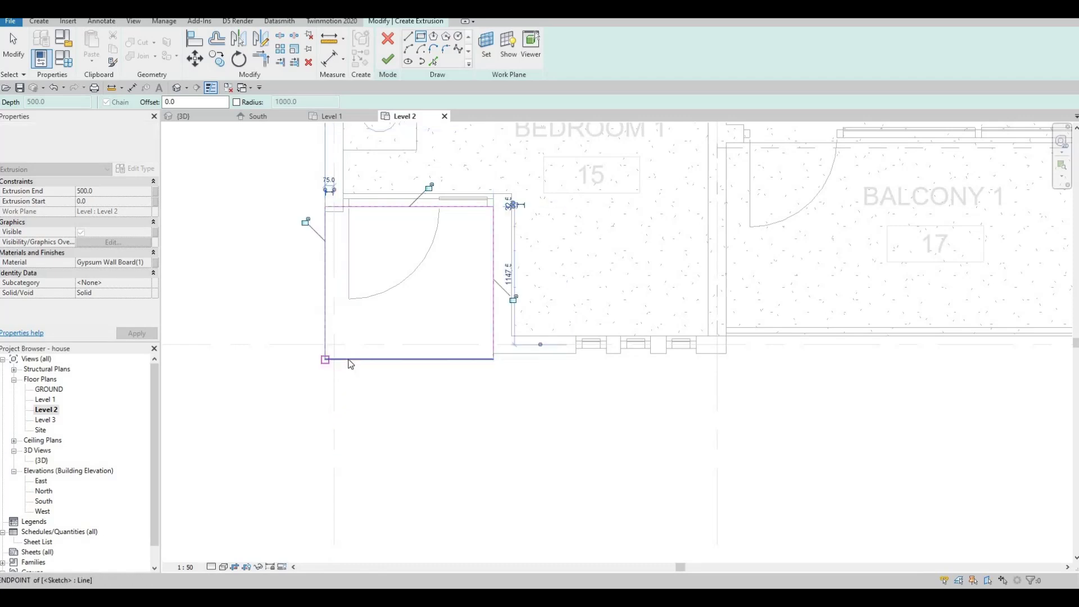
key("Escape")
key("Escape")
key("Escape")
Step: Align the rectangle's front edge with the front wall's outer face, then finish the 500 mm extrusion and the in-place model
key("a")
key("l")
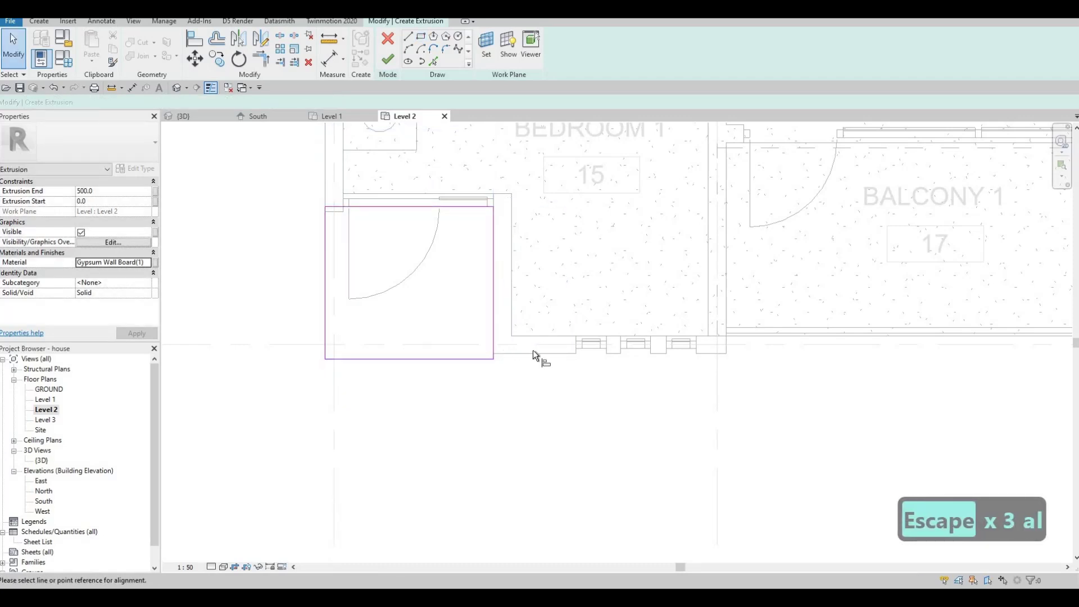
left_click(474, 356)
left_click(362, 238)
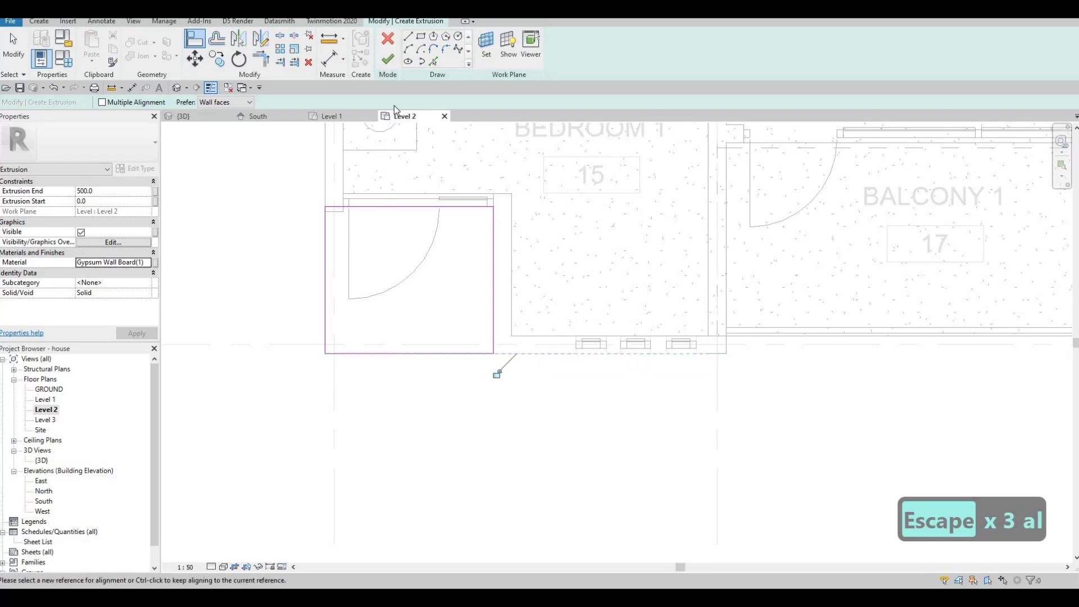
left_click(388, 61)
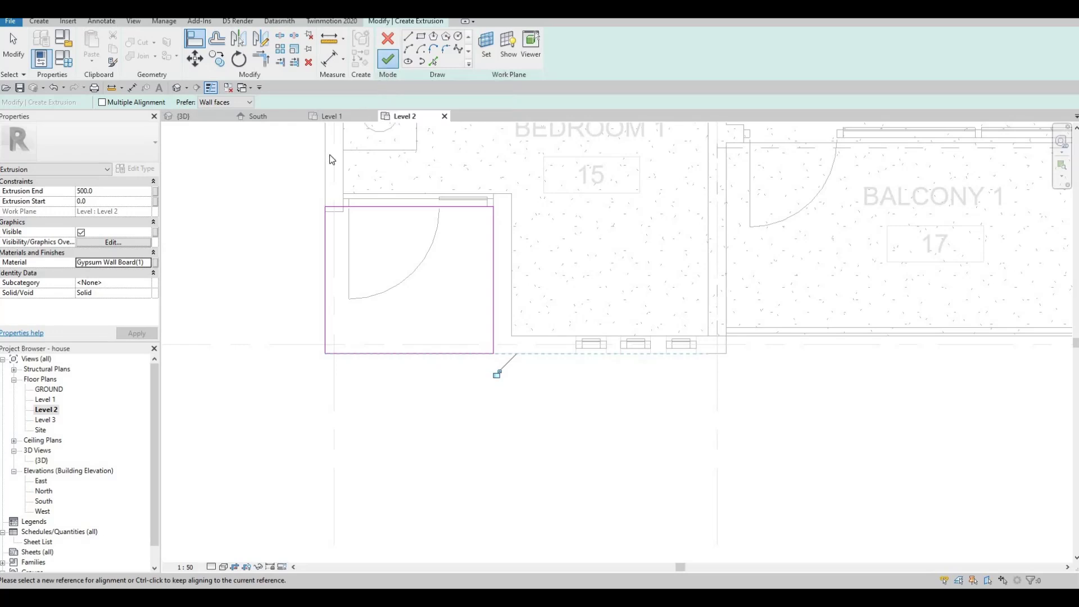
key("Escape")
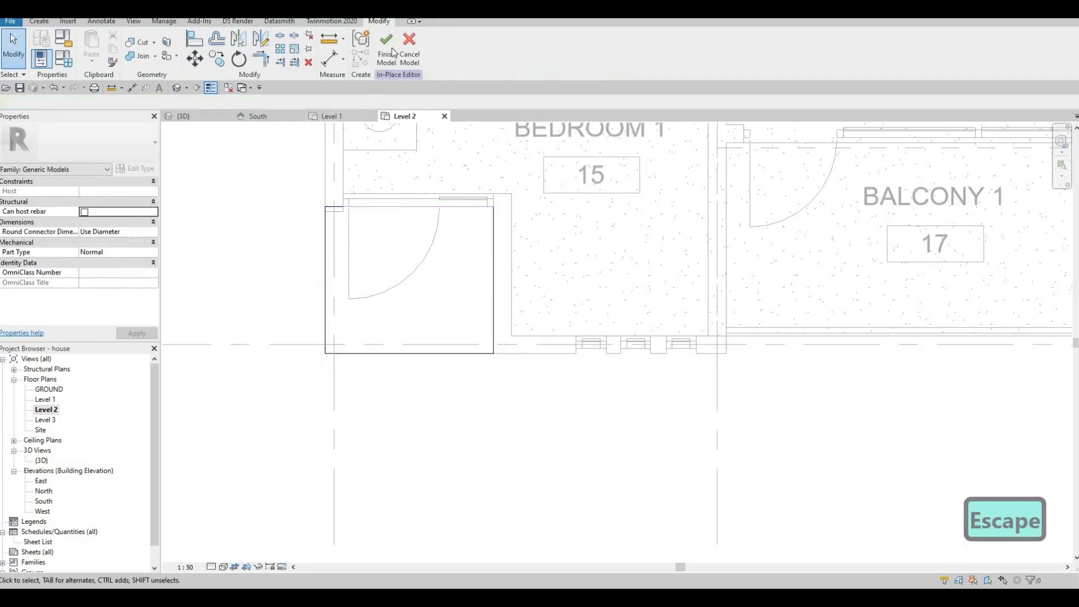
left_click(386, 48)
left_click(206, 116)
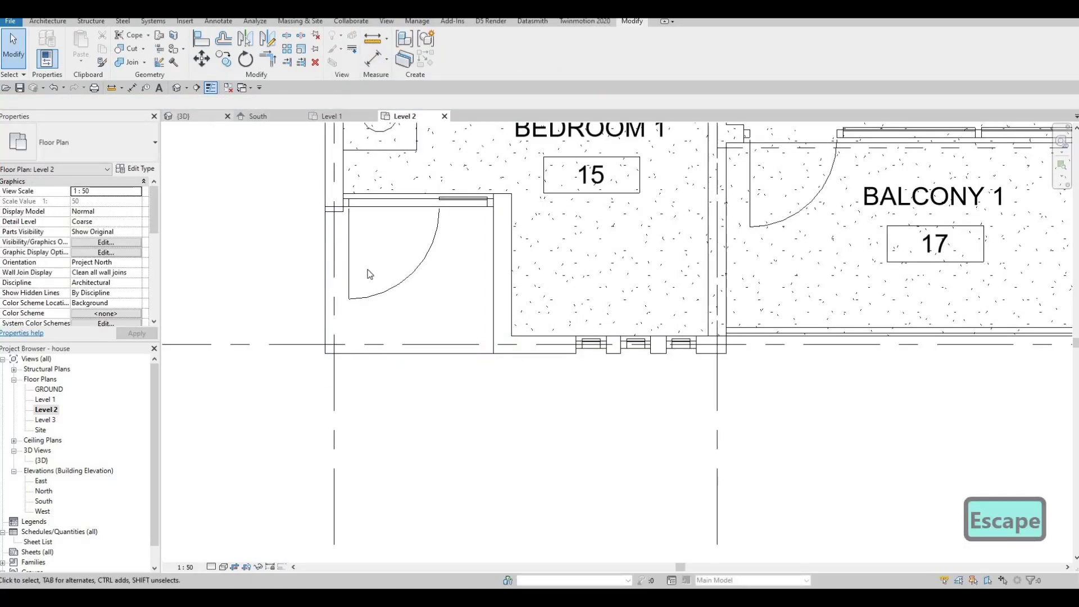
scroll(636, 385, "up", 6)
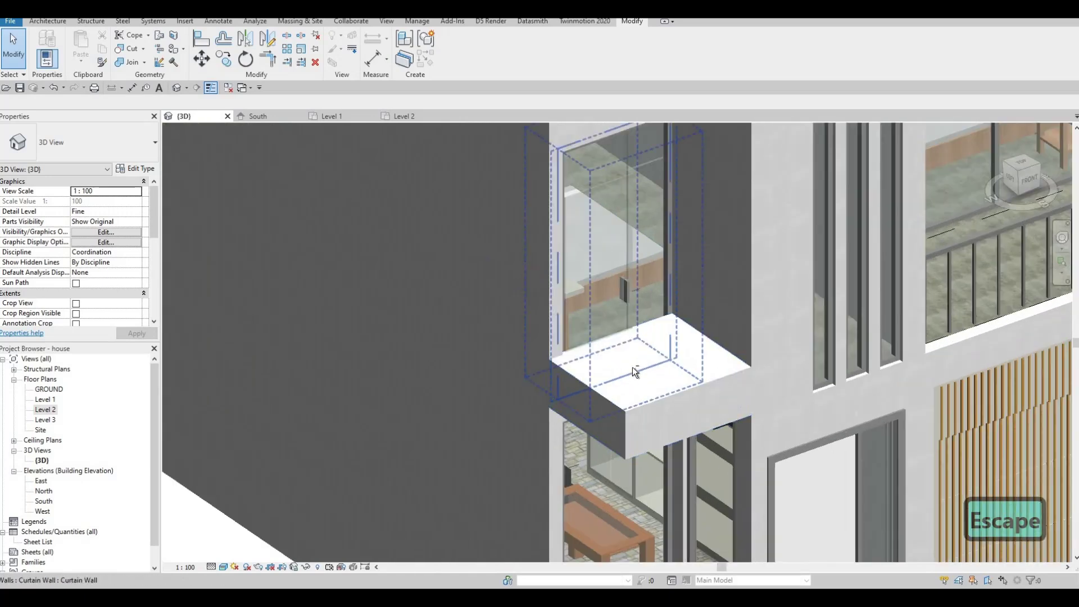
Step: Try to align the projecting slab's top face with the Level 2 floor surface of the neighbouring front balcony
scroll(602, 272, "down", 3)
middle_click_drag(602, 272, 559, 397, "shift")
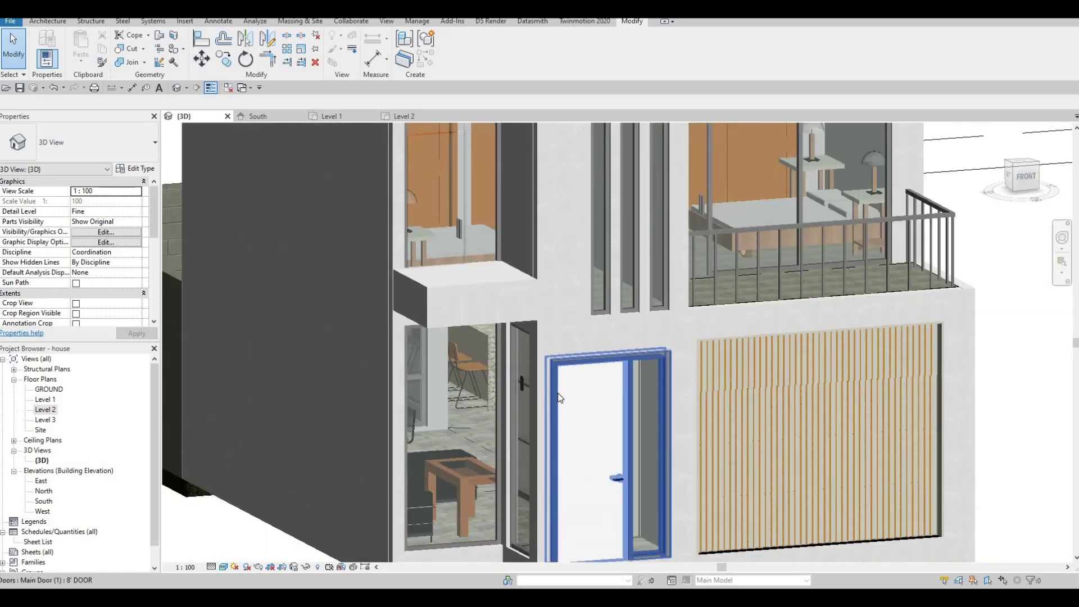
key("a")
key("l")
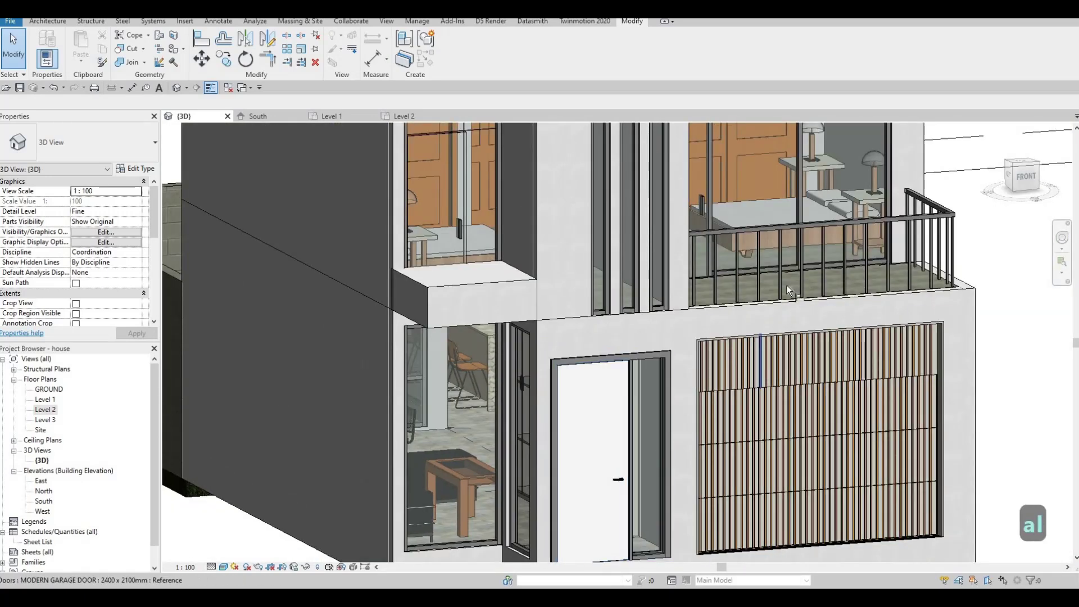
left_click(512, 281)
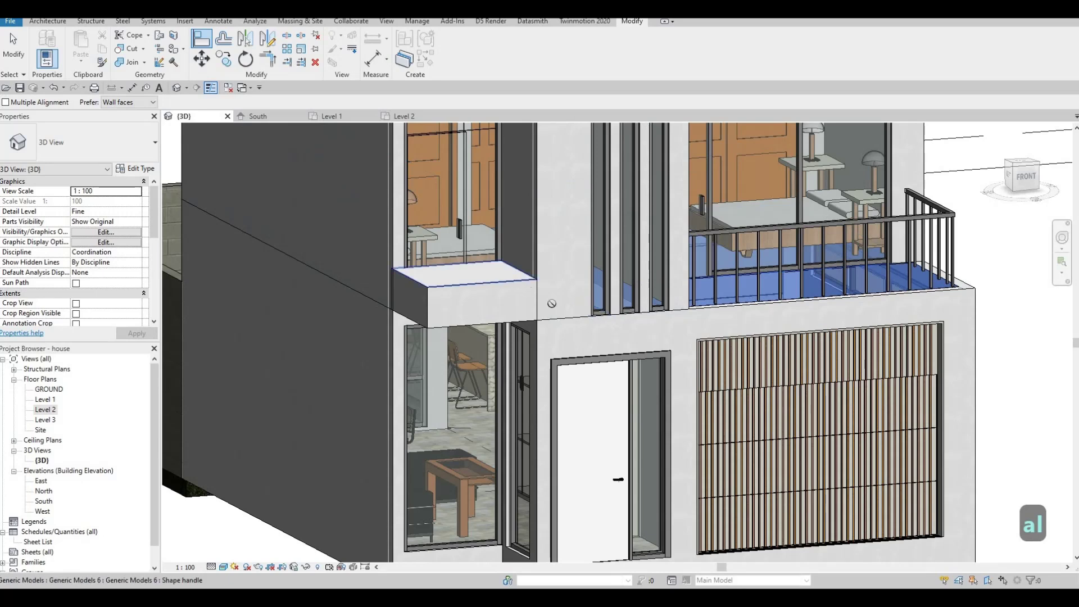
left_click(531, 301)
key("ctrl+z")
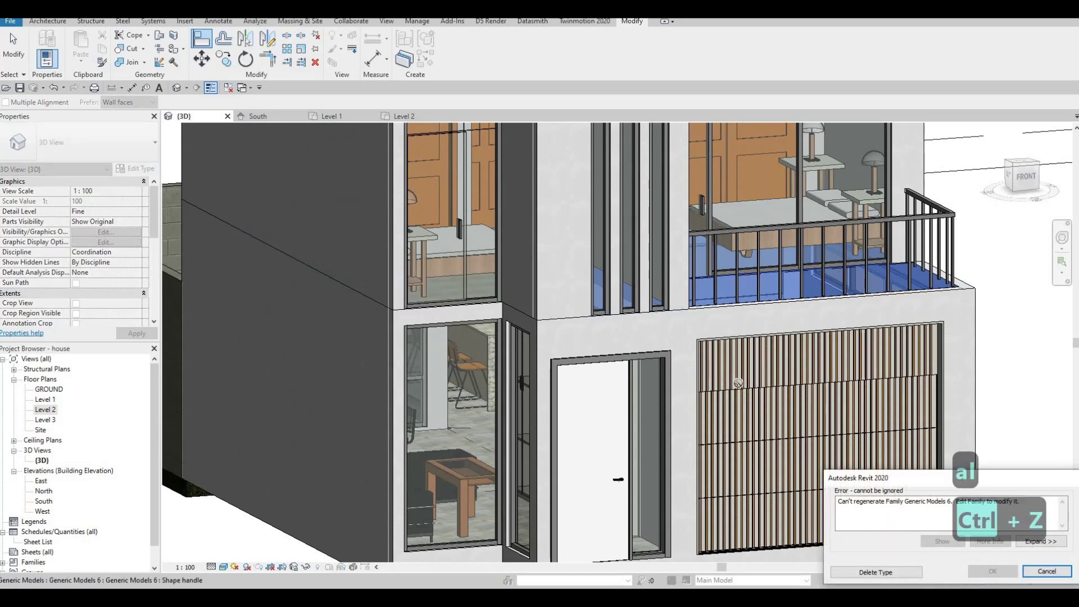
key("Escape")
key("Escape")
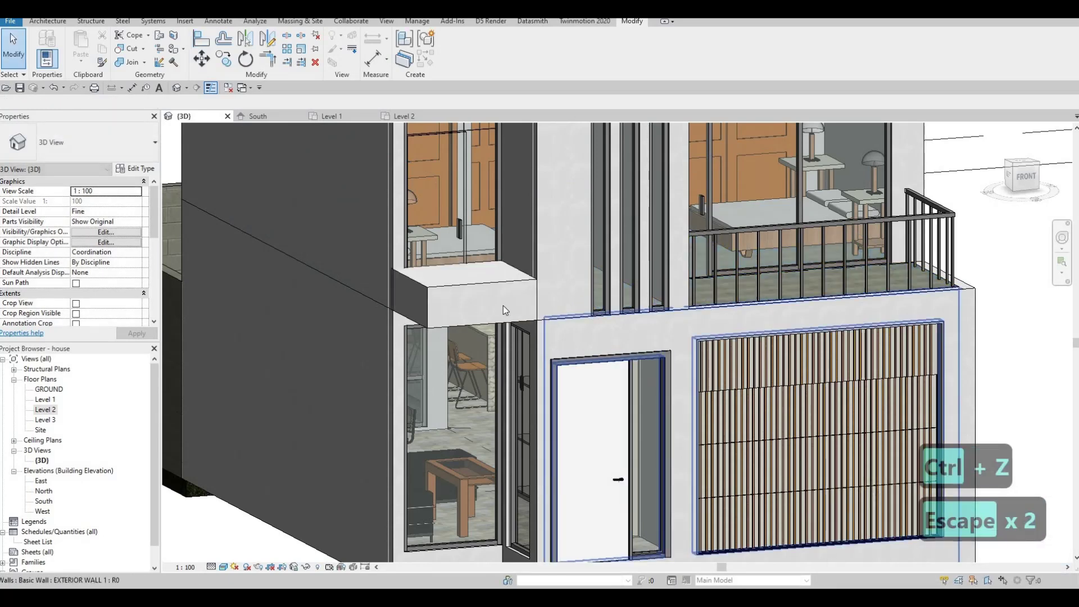
Step: Lower the top face of the slab under Bedroom 1's door to make the slab thinner
left_click(462, 282)
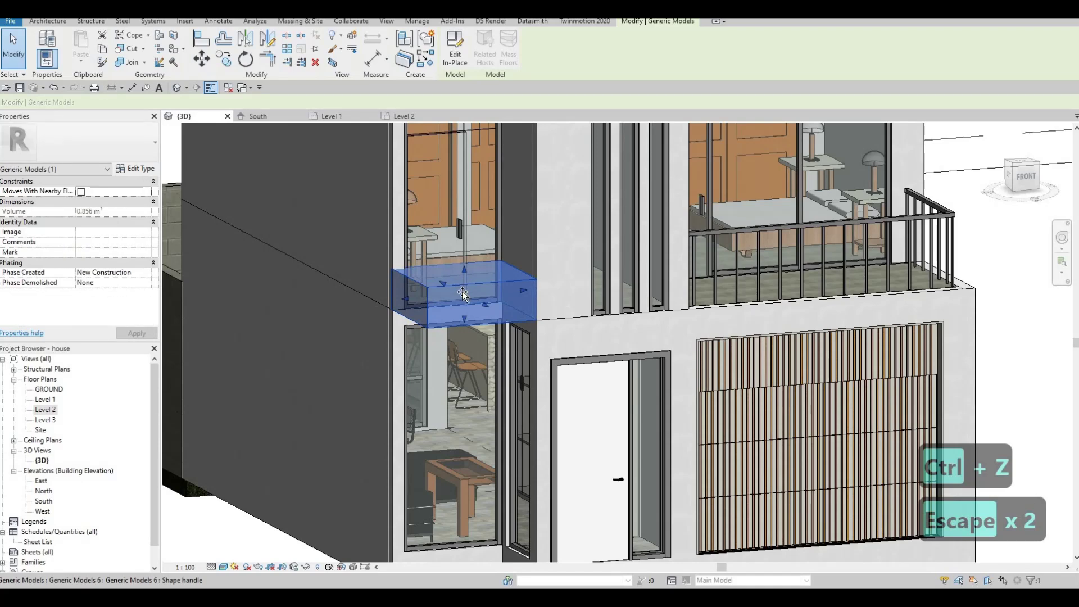
left_click_drag(464, 281, 463, 326)
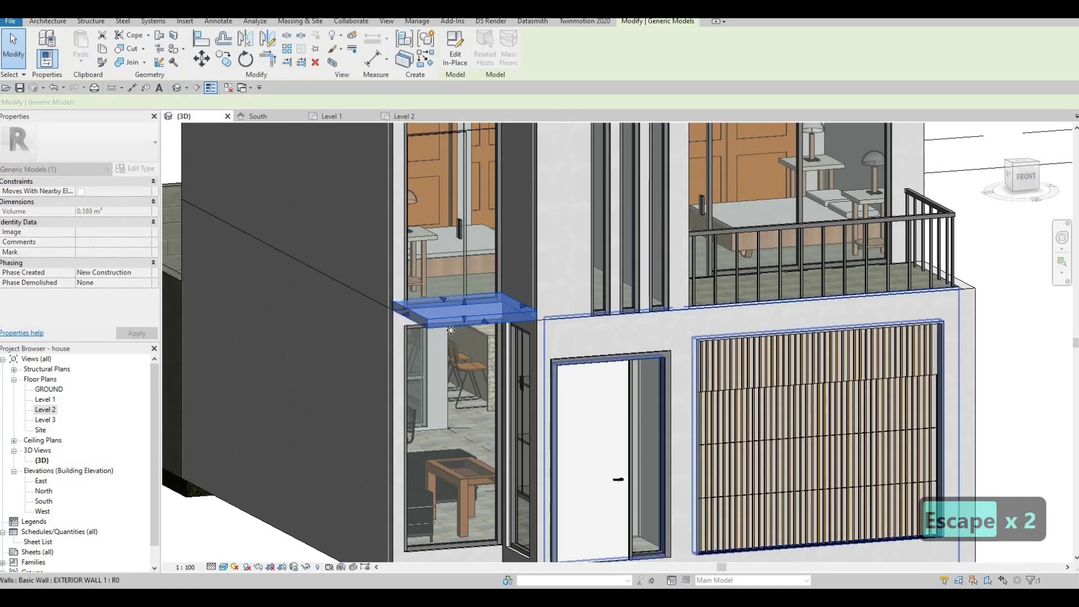
scroll(463, 326, "up", 3)
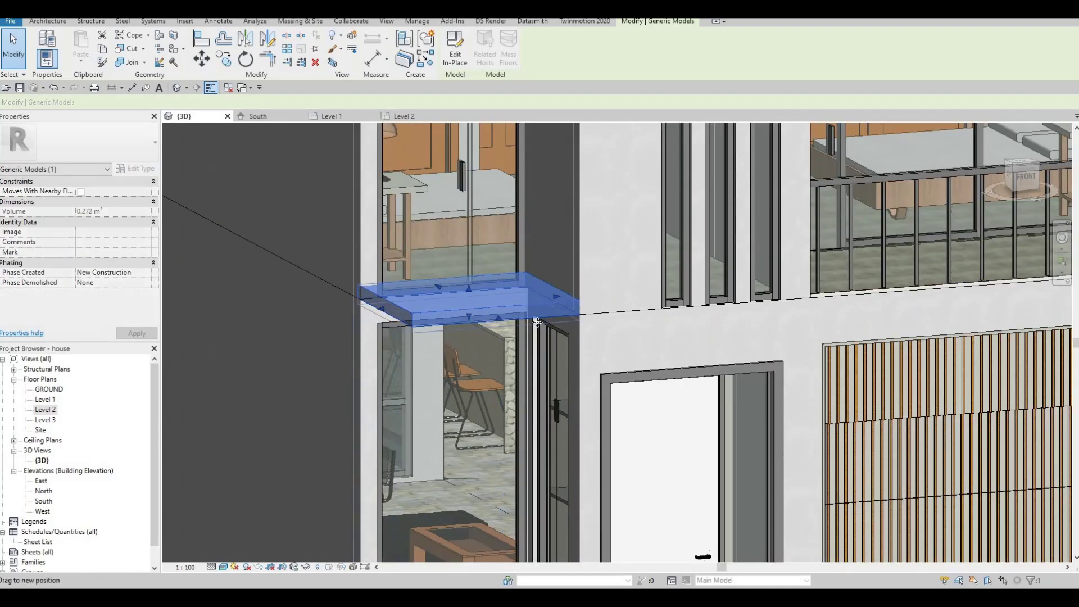
key("Escape")
key("Escape")
Step: Align the slab's top face with the Level 2 floor surface
key("a")
key("l")
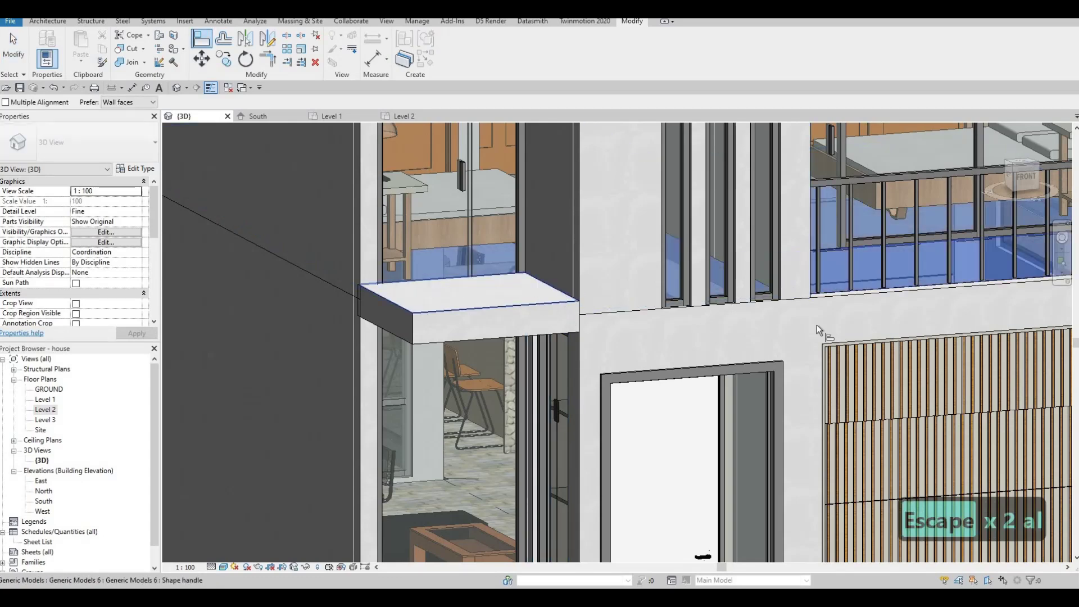
middle_click_drag(373, 355, 400, 275)
key("Escape")
key("Escape")
left_click(360, 314)
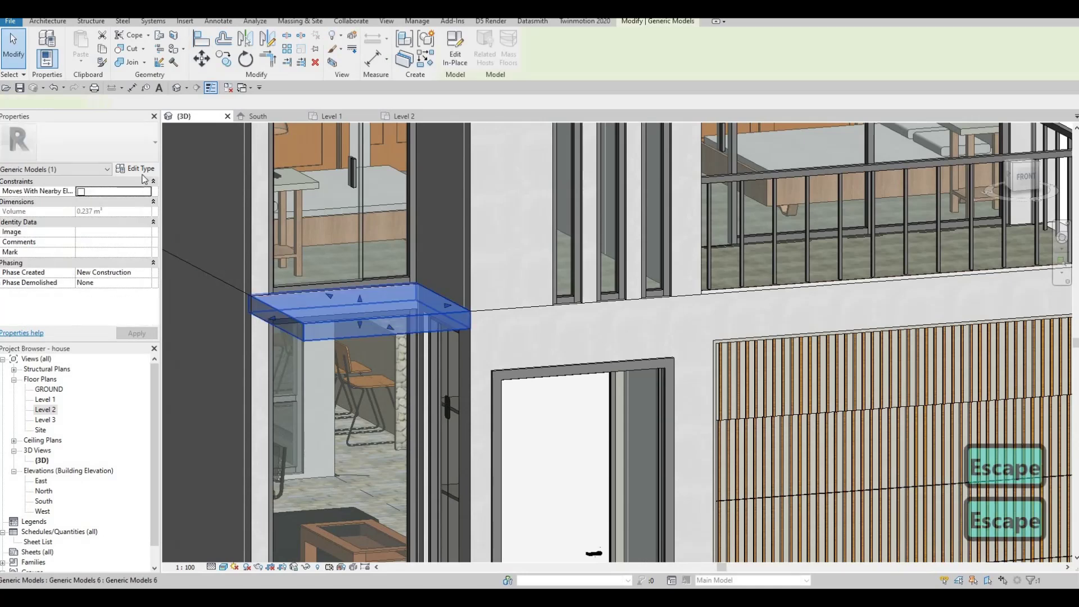
left_click(136, 169)
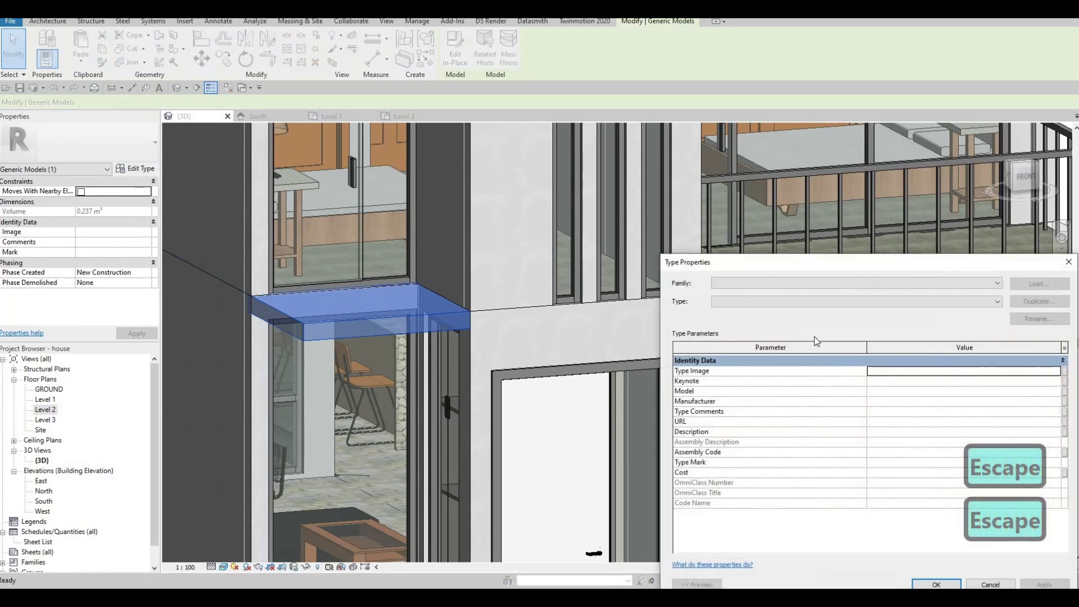
key("Escape")
Step: Edit the slab in place, set its extrusion start to -200 mm, and finish the model
double_click(335, 308)
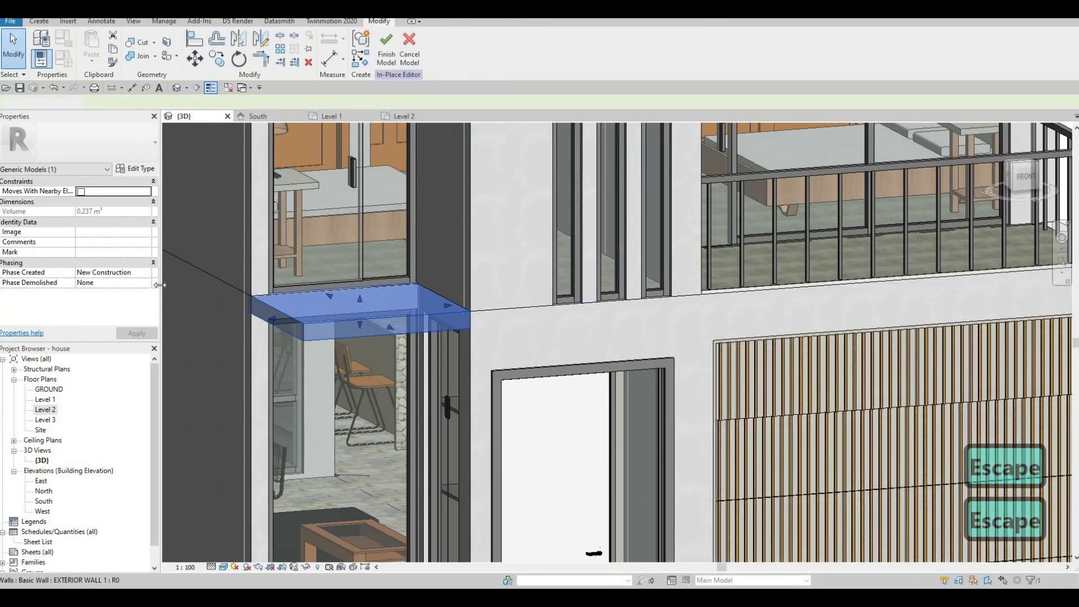
left_click(338, 309)
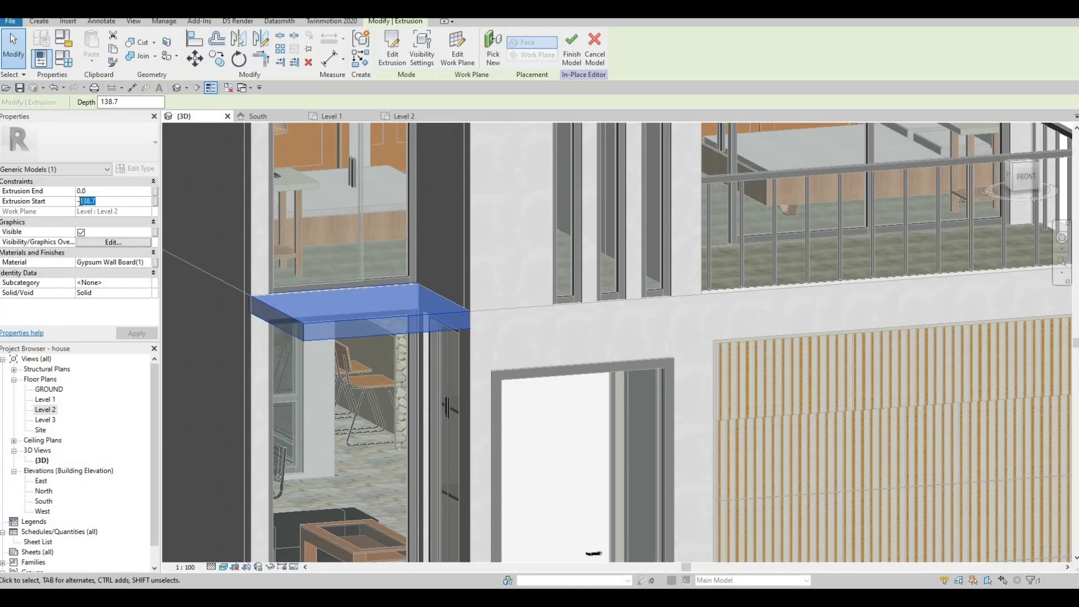
left_click(81, 201)
type("-200")
left_click(133, 333)
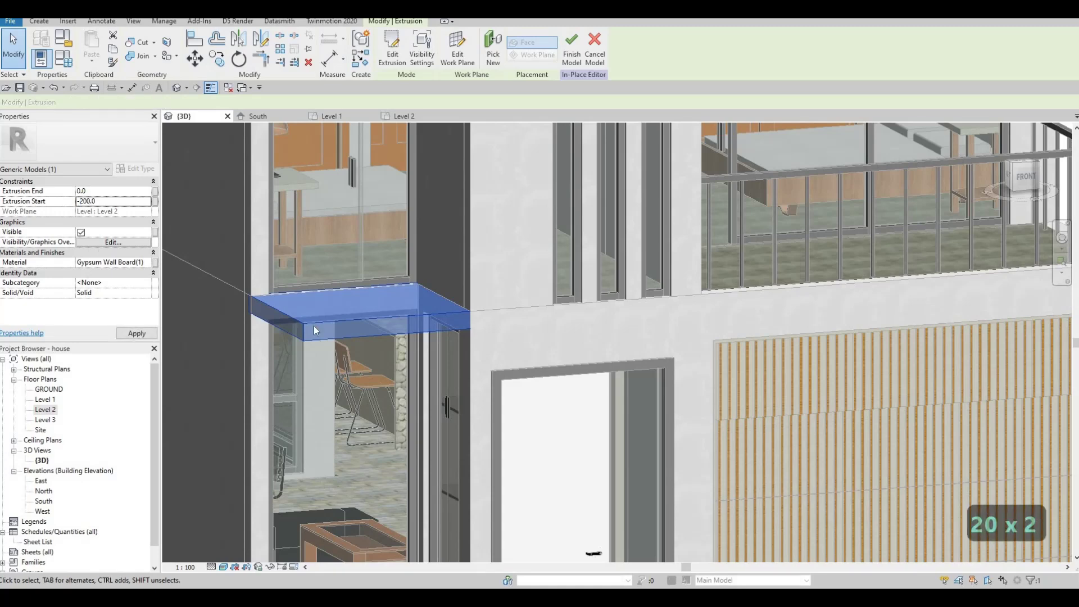
key("Escape")
key("Escape")
scroll(405, 349, "down", 3)
middle_click_drag(408, 350, 645, 328, "shift")
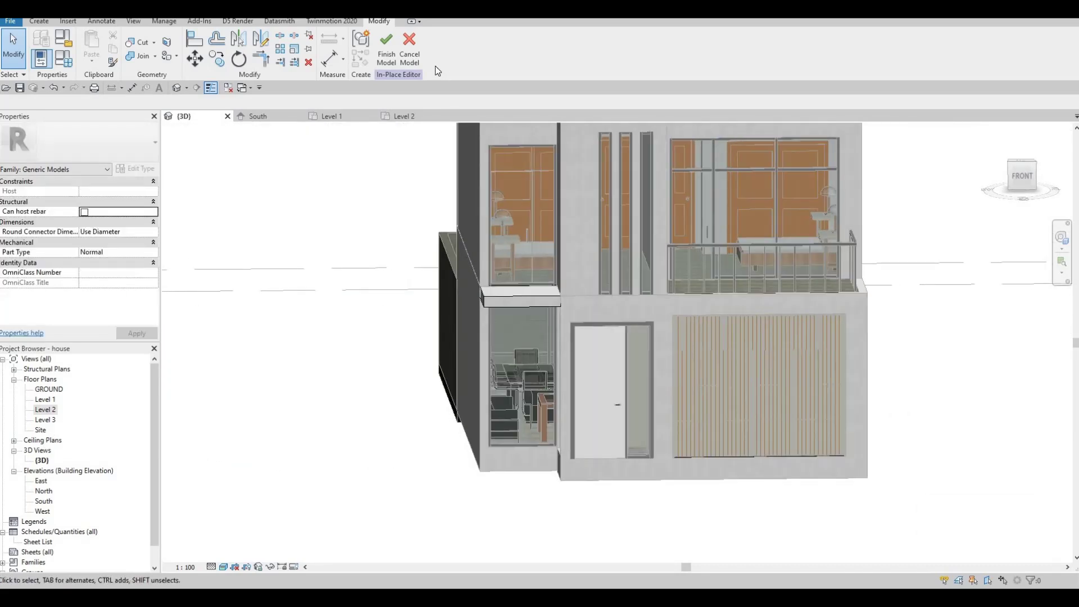
left_click(386, 46)
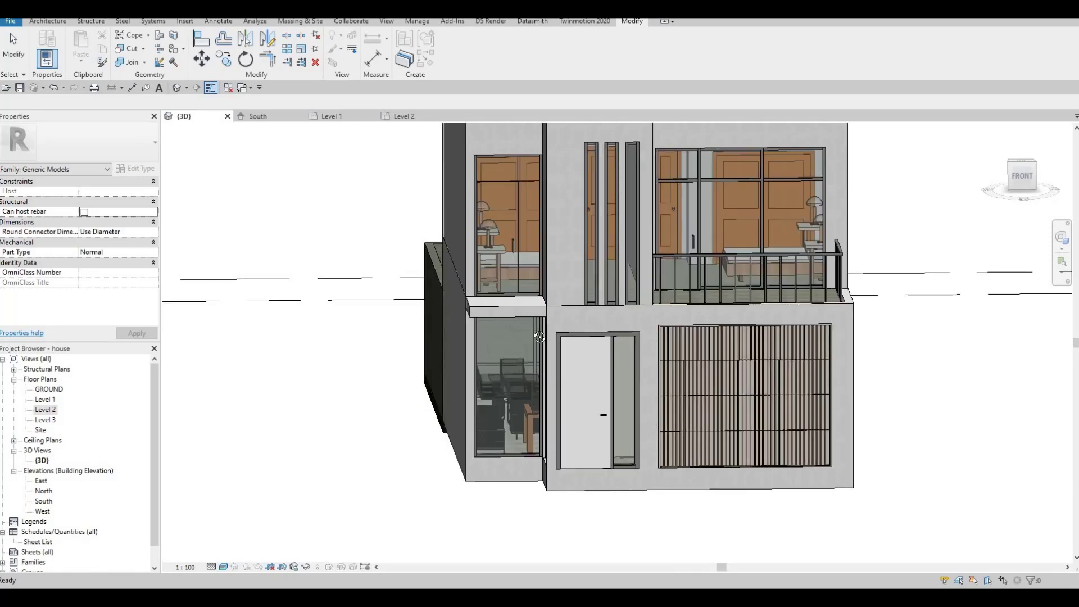
Step: Examine the projecting slab and the whole front facade from both sides in 3D
middle_click_drag(539, 337, 702, 330, "shift")
scroll(730, 328, "up", 3)
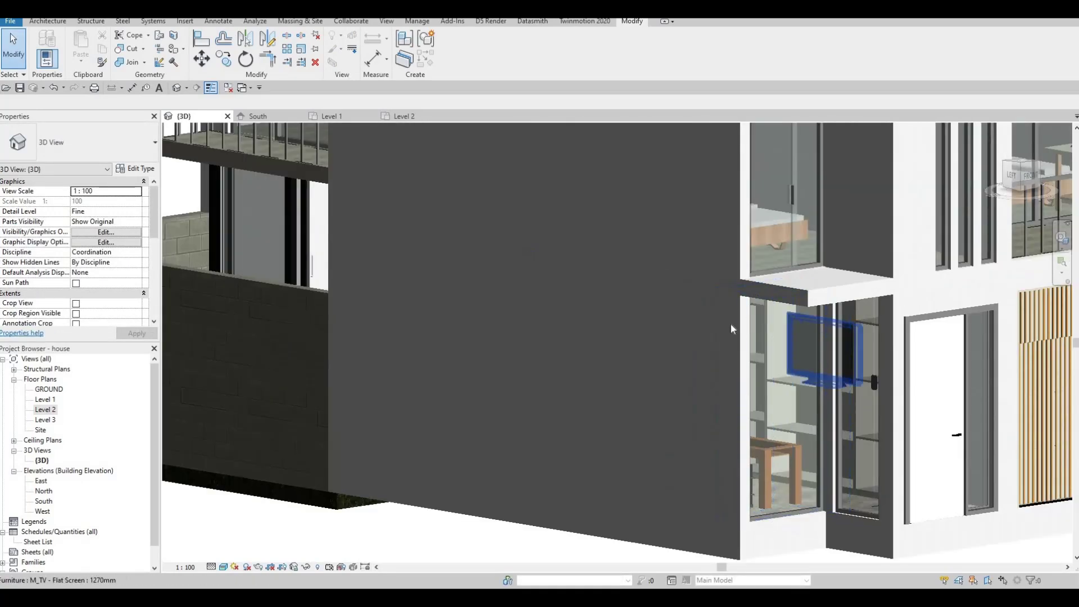
scroll(731, 328, "down", 3)
middle_click_drag(782, 318, 613, 335, "shift")
scroll(613, 335, "up", 3)
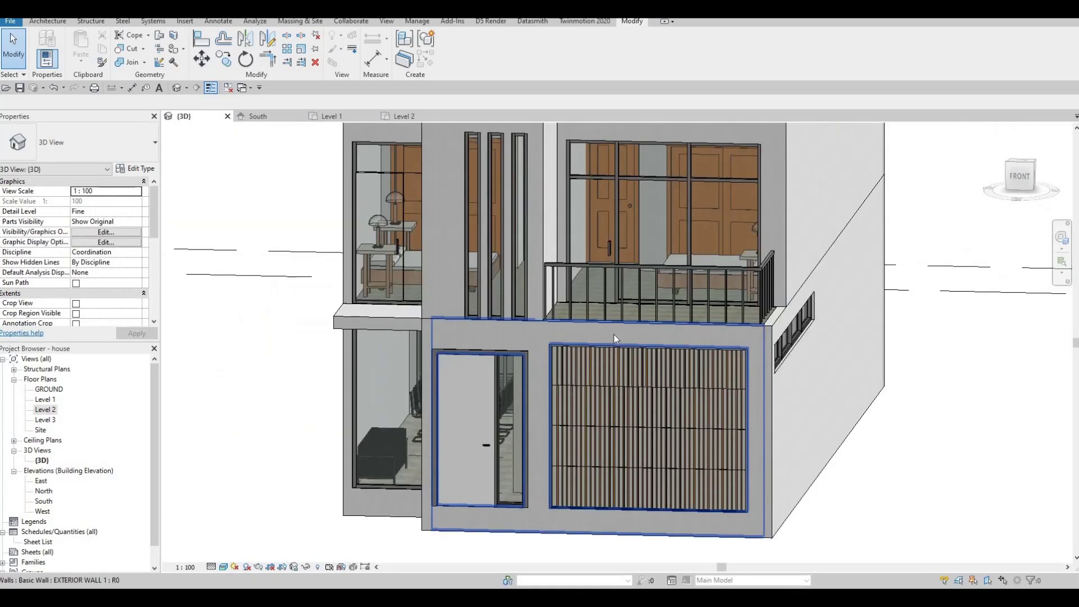
scroll(613, 335, "down", 2)
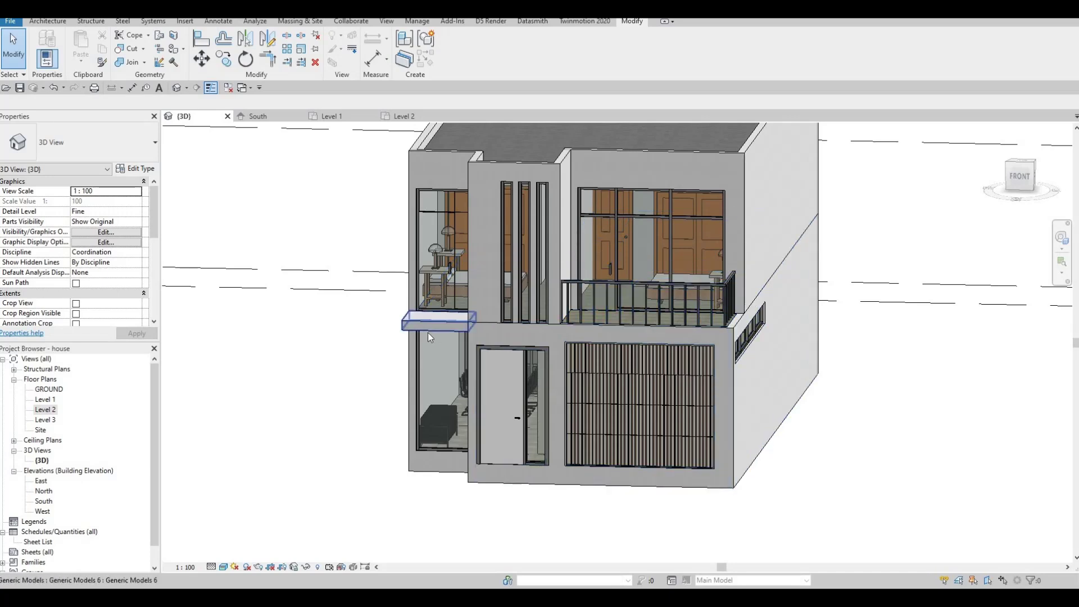
middle_click_drag(595, 322, 531, 324, "shift")
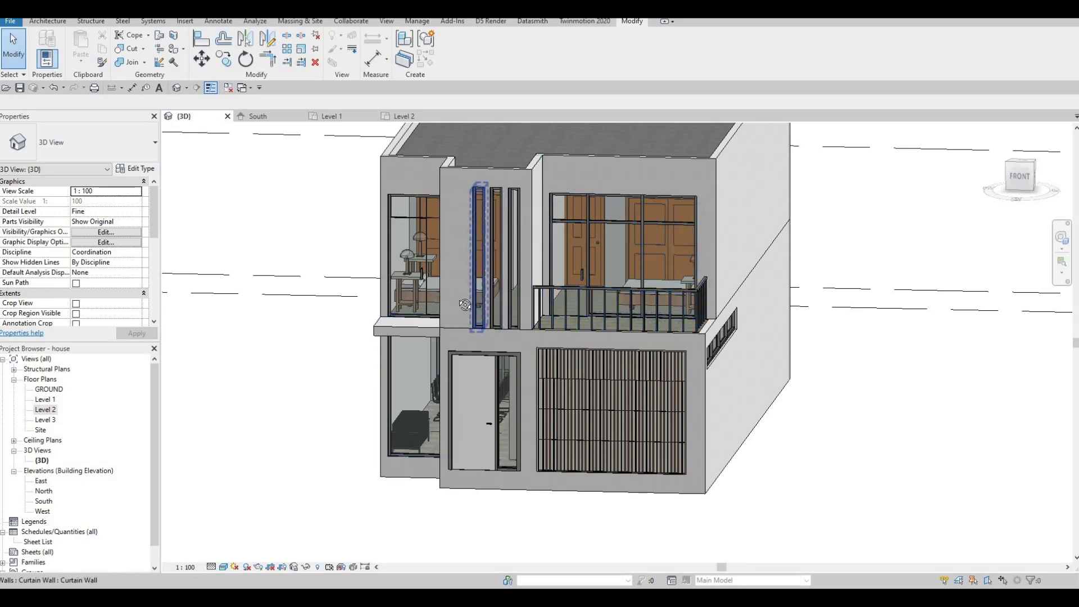
middle_click_drag(464, 305, 750, 207, "shift")
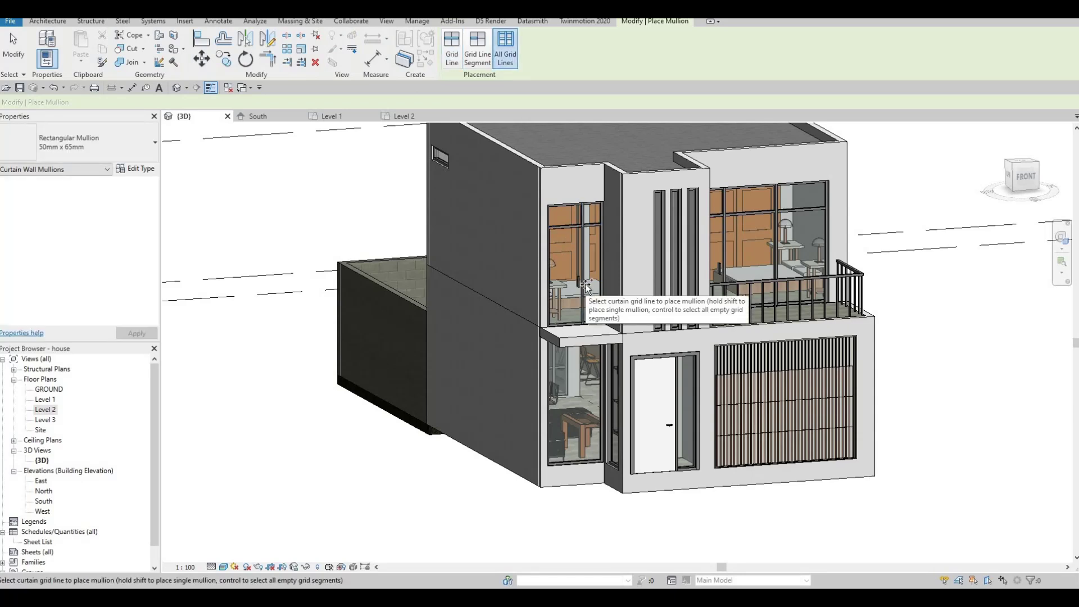
middle_click_drag(586, 288, 545, 371, "shift")
scroll(548, 369, "up", 3)
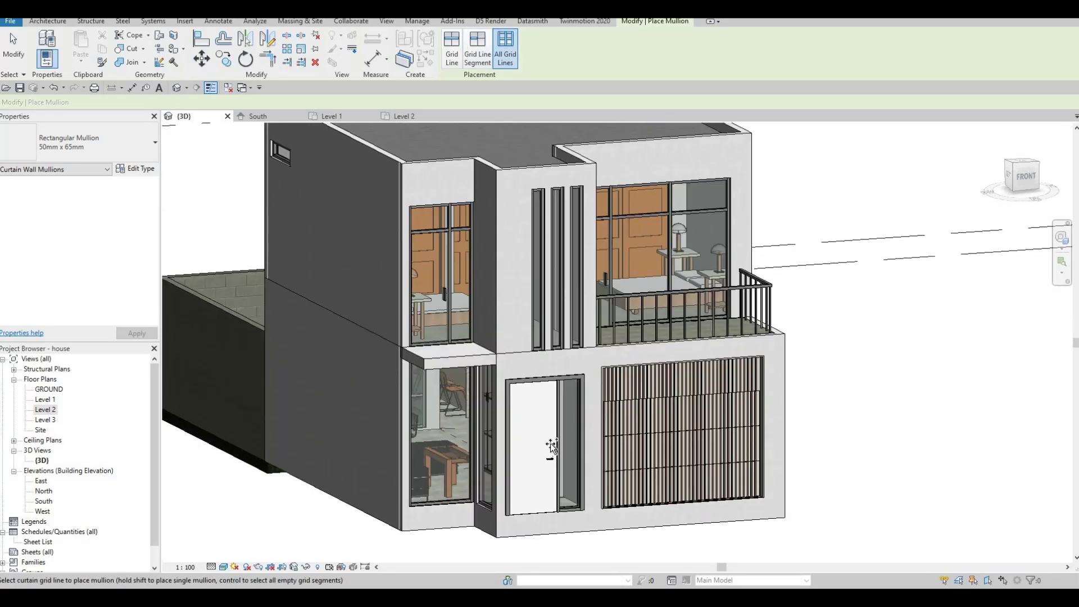
scroll(621, 423, "down", 4)
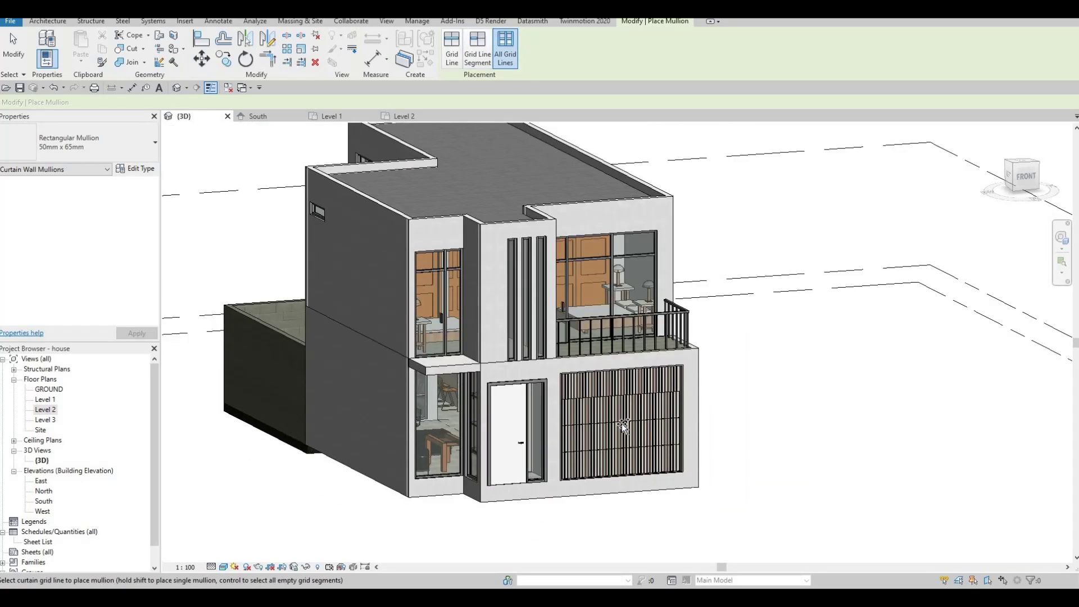